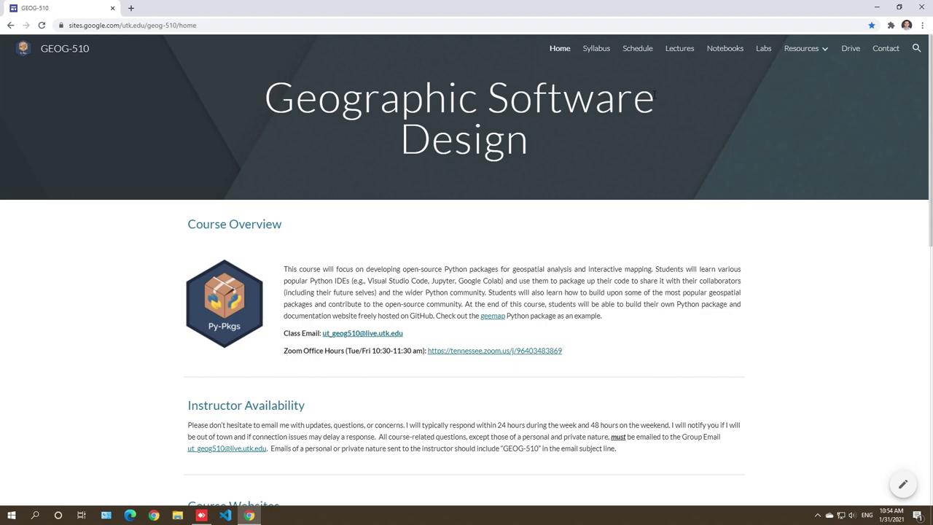
Look through the Week 1 and Week 2 videos on the course's Lectures page, and return to the Home page
left_click(677, 50)
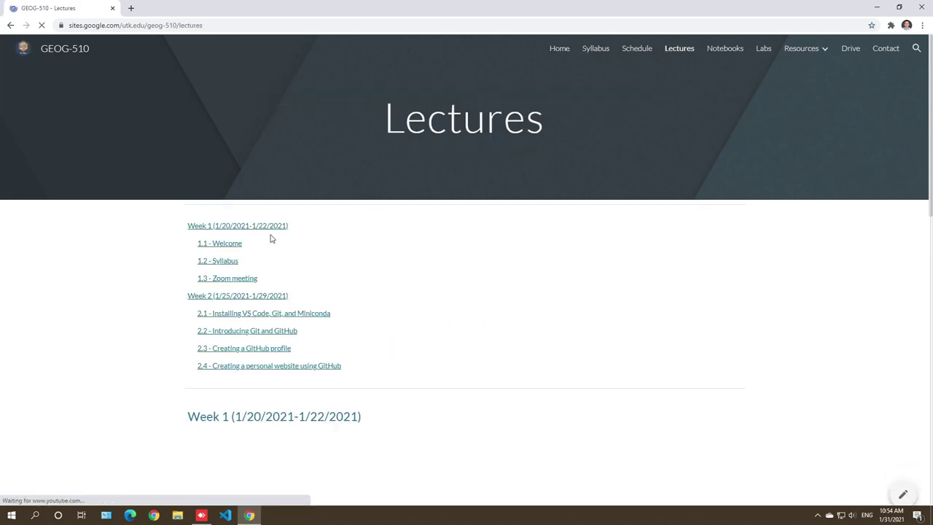
scroll(359, 330, "down", 10)
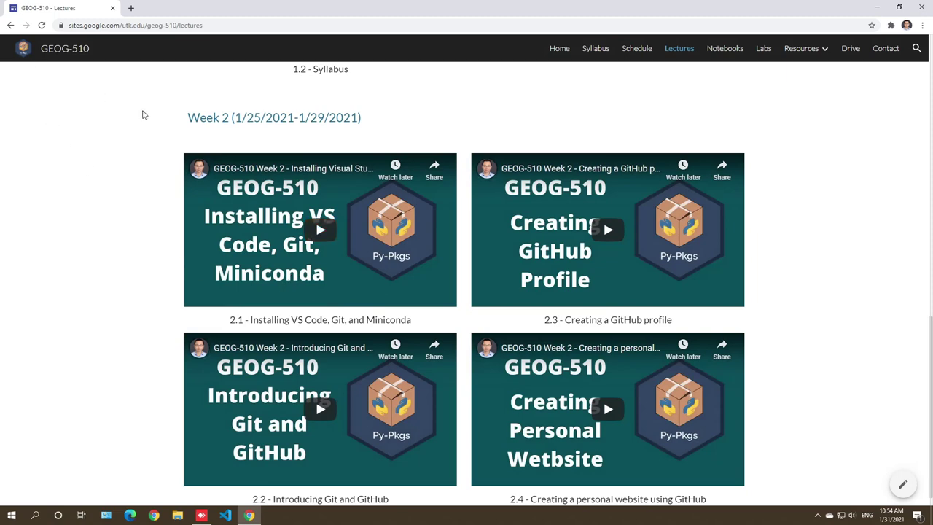
scroll(535, 52, "up", 10)
left_click(559, 50)
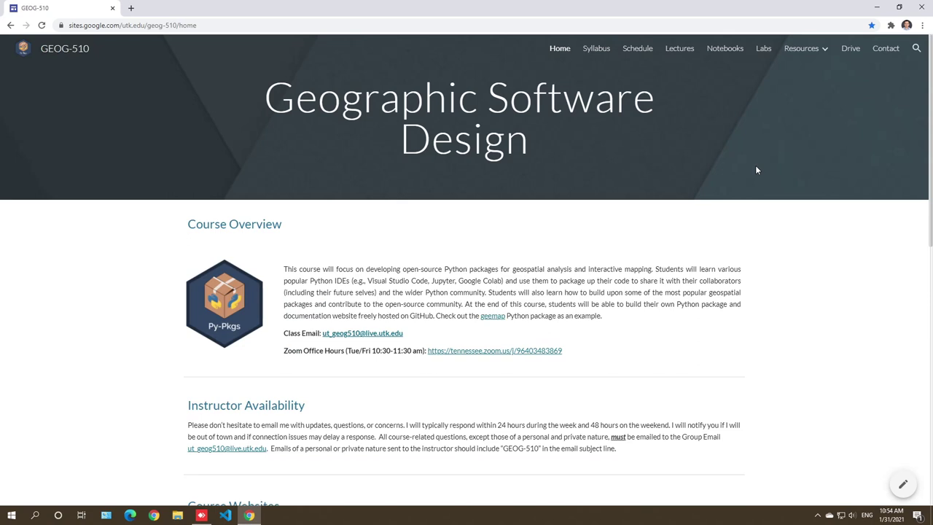
Open the course website's Resources page at its Conda section
mouse_move(798, 53)
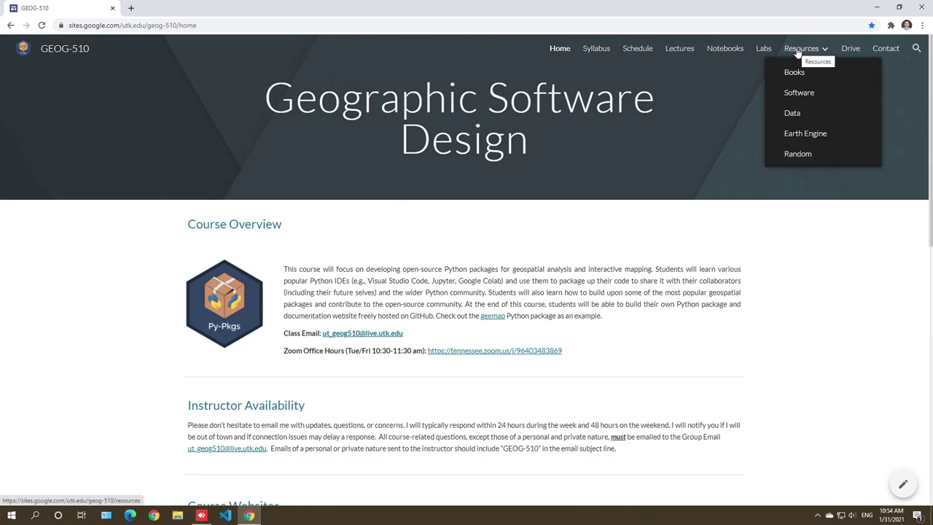
left_click(798, 51)
scroll(369, 313, "down", 1)
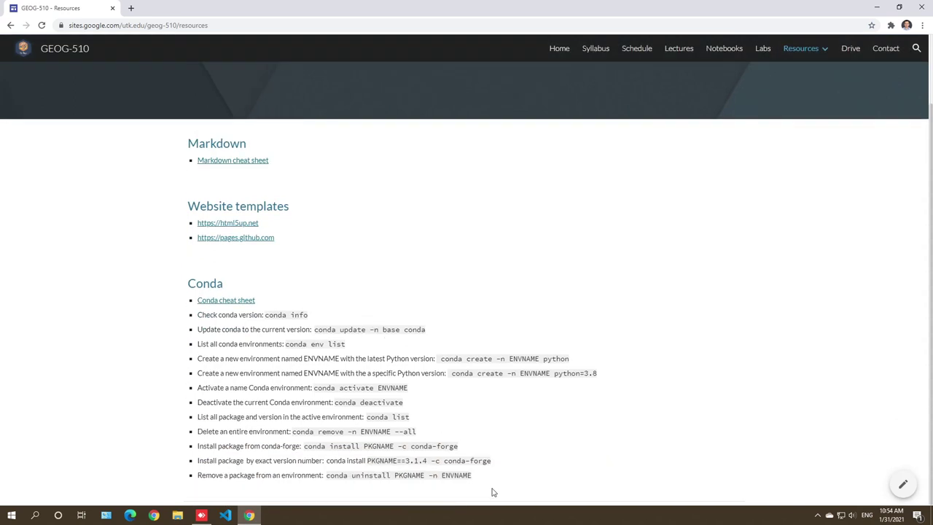
Examine the Conda section's cheat sheet link and its list of commands for managing environments and packages
left_click_drag(478, 475, 187, 285)
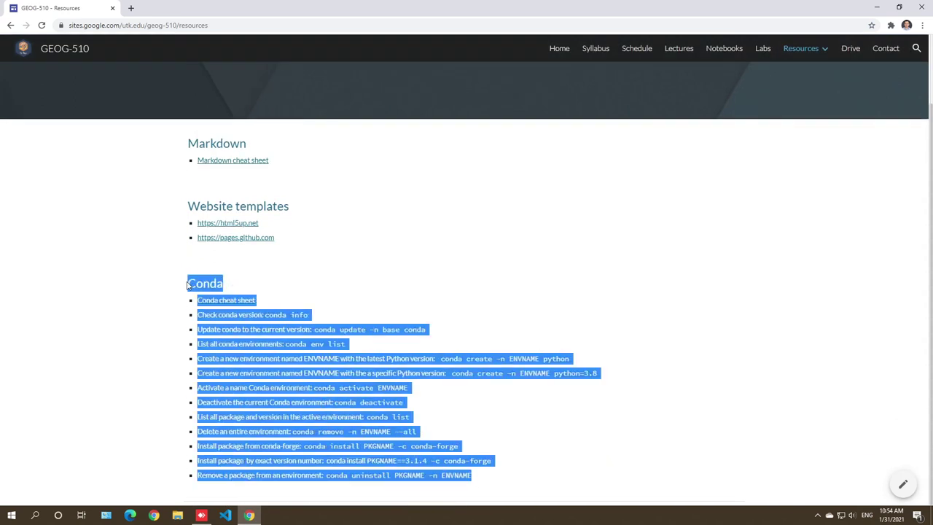
left_click(145, 315)
mouse_move(500, 477)
left_mouse_down()
mouse_move(218, 300)
mouse_move(168, 289)
mouse_move(211, 301)
mouse_move(508, 483)
left_mouse_up()
left_click(159, 312)
left_click(433, 416)
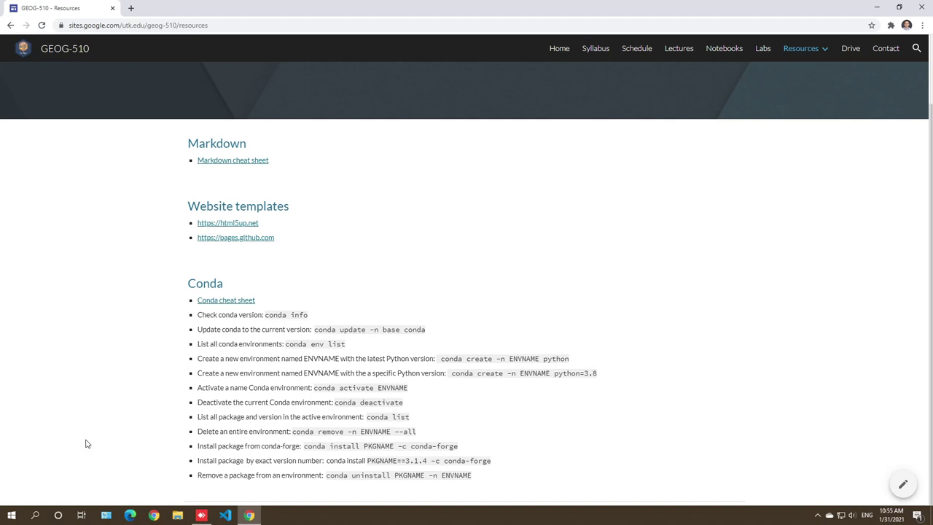
left_click_drag(230, 288, 188, 282)
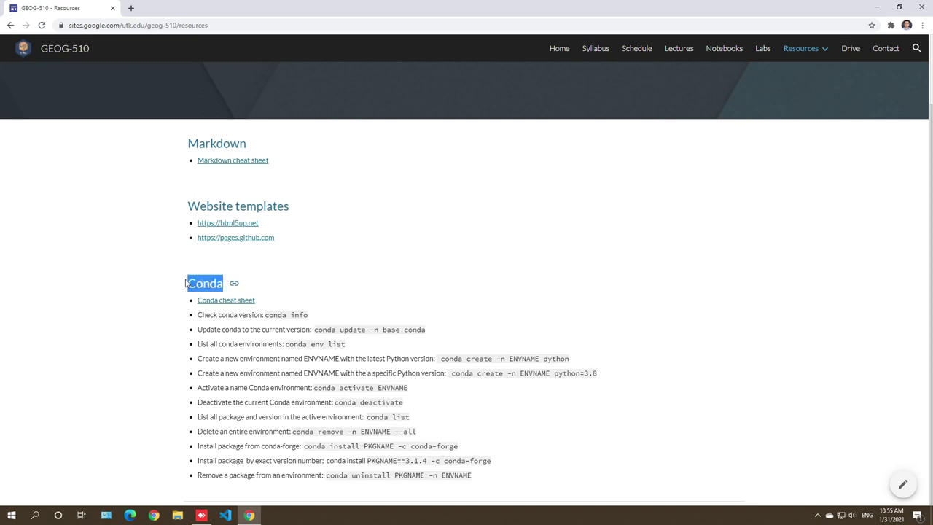
left_click(154, 369)
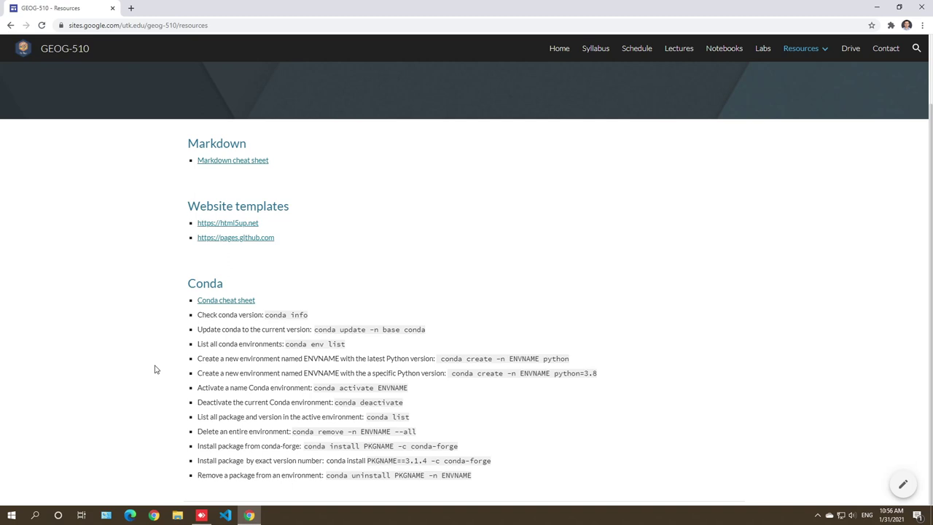
left_click_drag(478, 478, 193, 306)
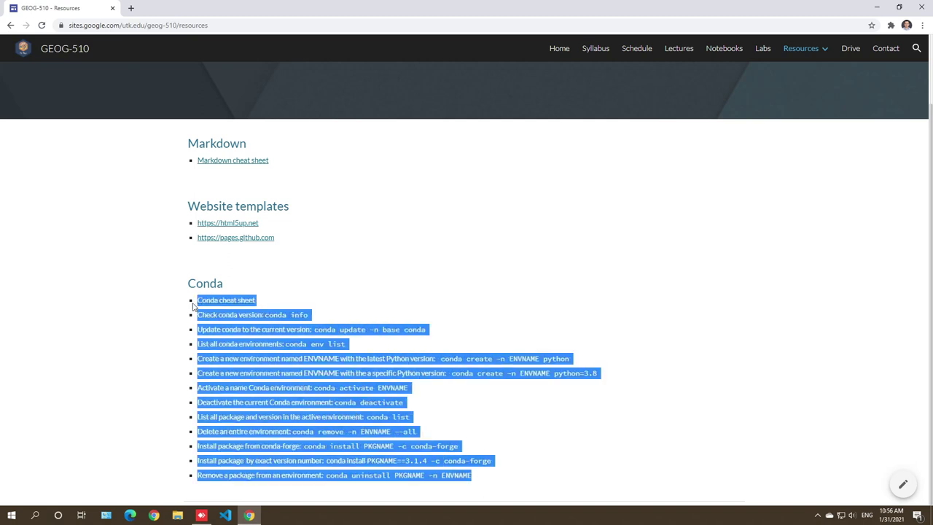
left_click(86, 325)
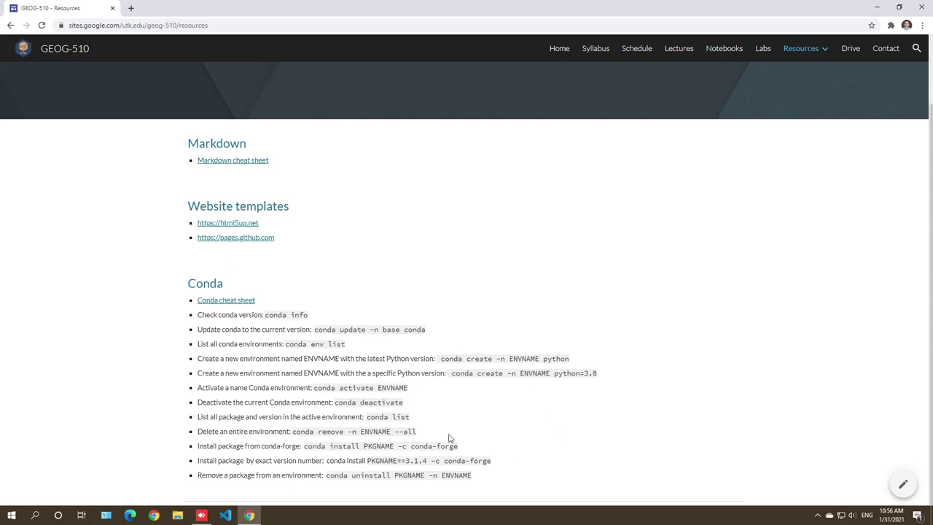
left_click_drag(473, 476, 140, 314)
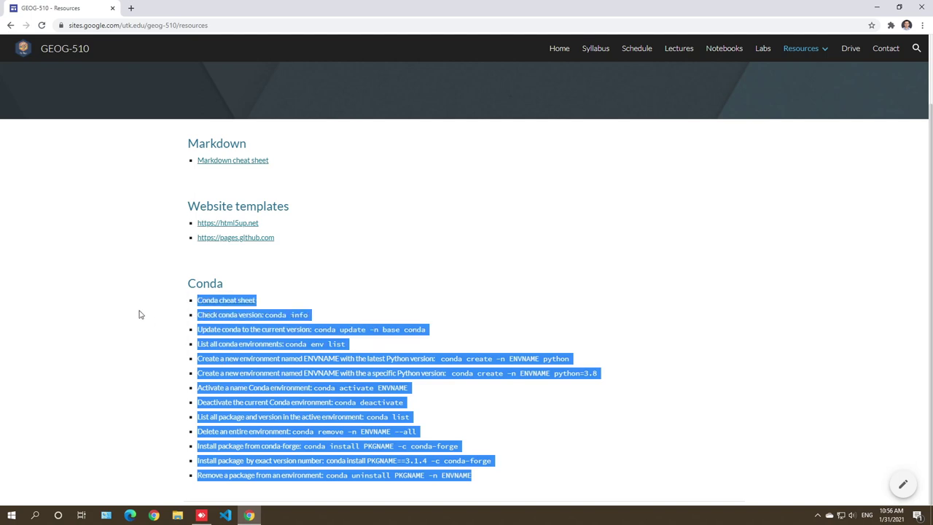
left_click(141, 314)
left_click_drag(186, 283, 503, 481)
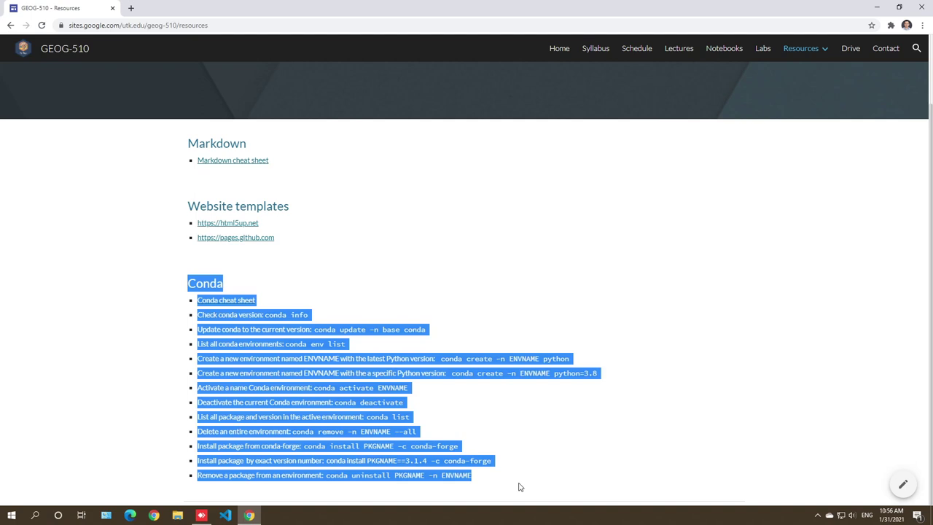
left_click(519, 486)
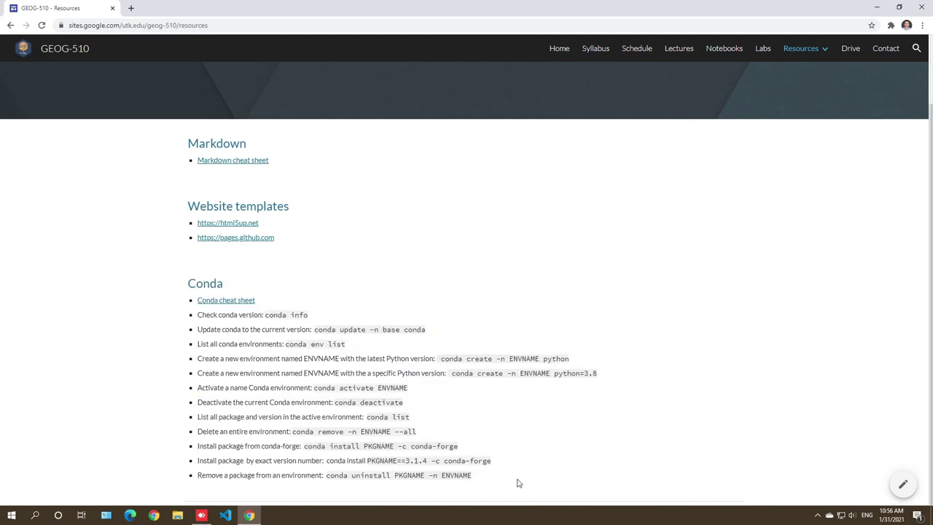
left_click_drag(520, 480, 193, 308)
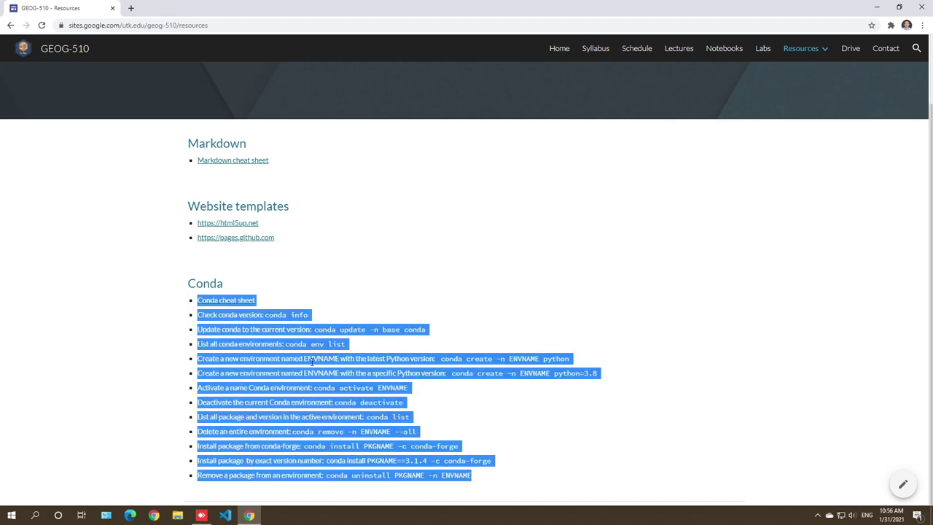
left_click(555, 435)
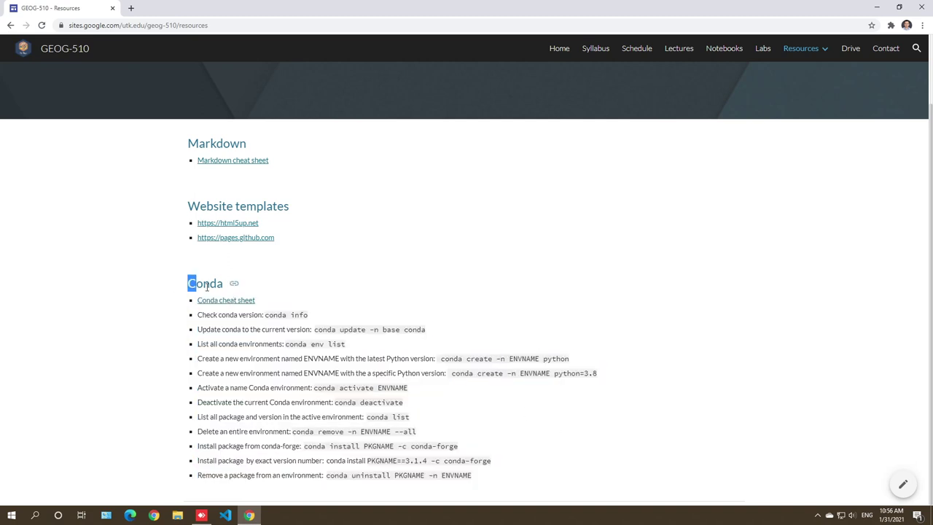
double_click(223, 286)
left_click_drag(513, 482, 178, 298)
left_click(171, 324)
Search Google for "conda" in a new browser tab and read the Conda documentation result's description
left_click(134, 8)
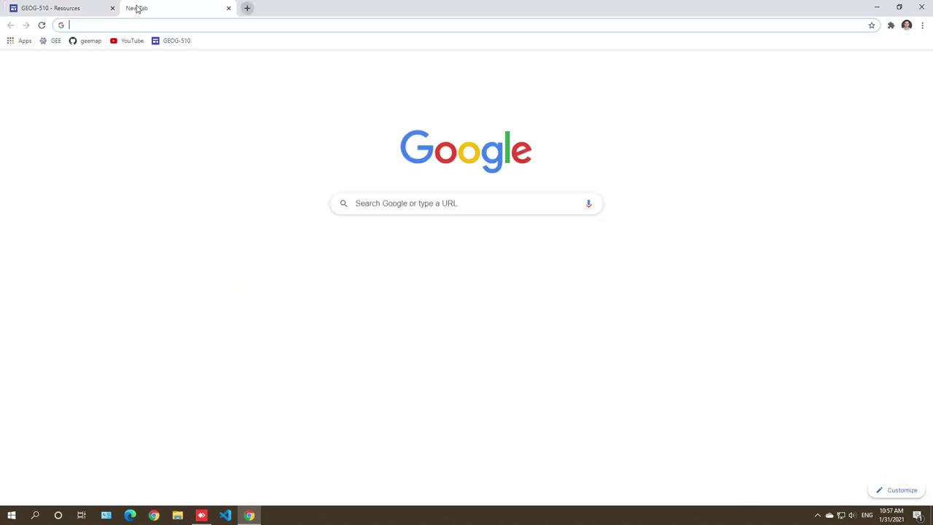
type("conda")
key("Return")
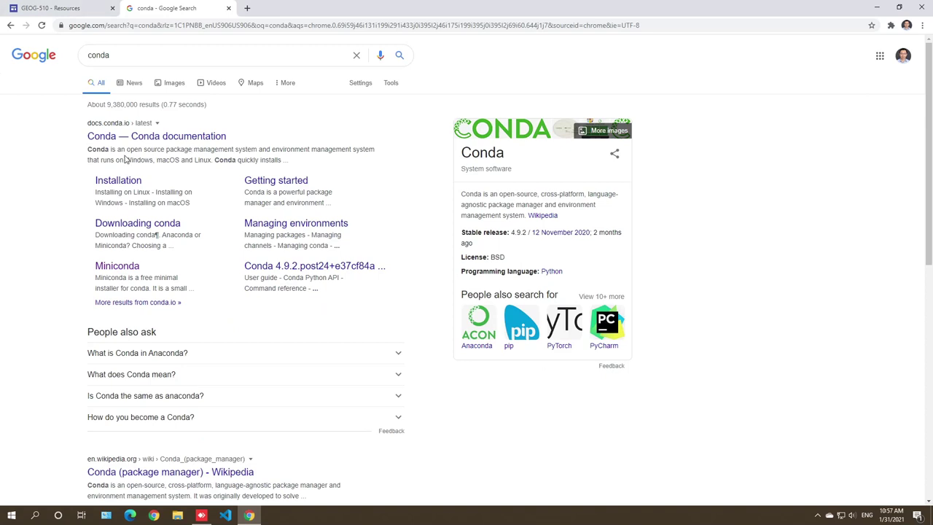
left_click_drag(107, 149, 249, 149)
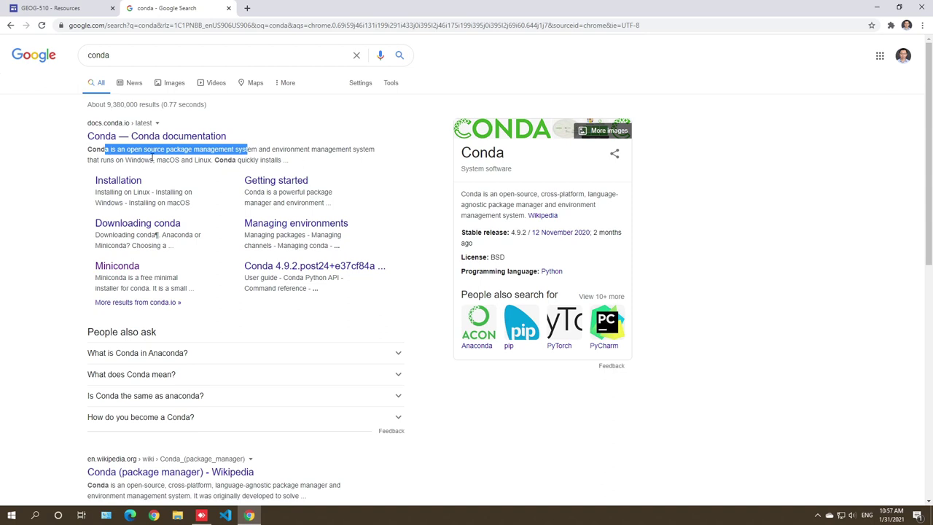
left_click(73, 158)
left_click_drag(88, 153, 277, 159)
left_click(39, 178)
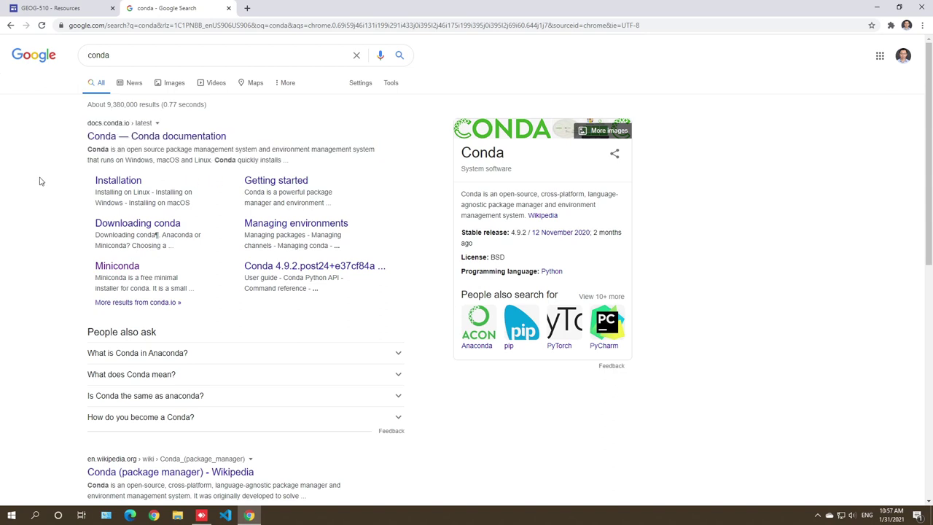
left_click_drag(88, 153, 271, 159)
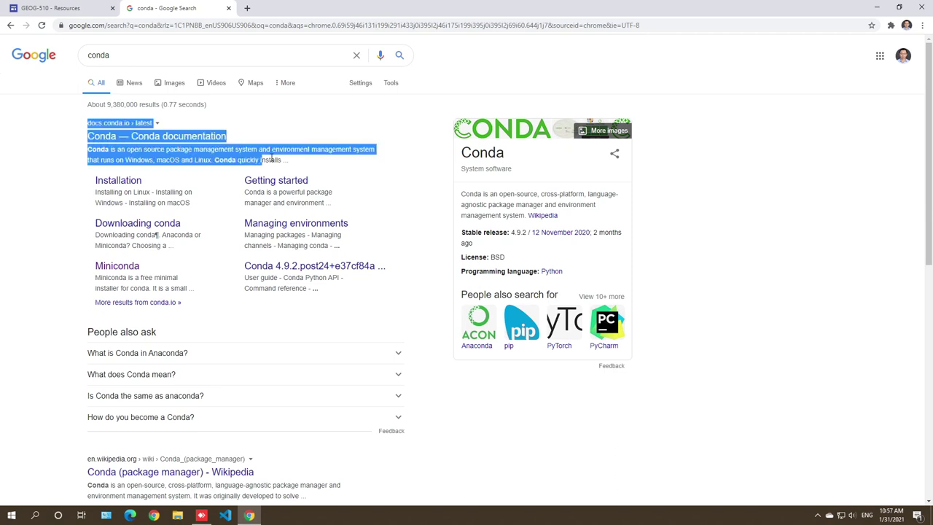
left_click(30, 185)
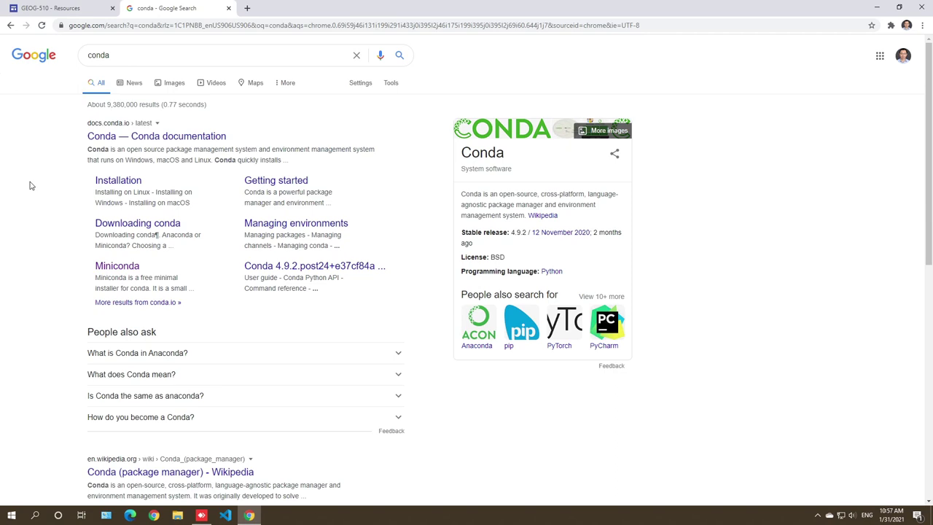
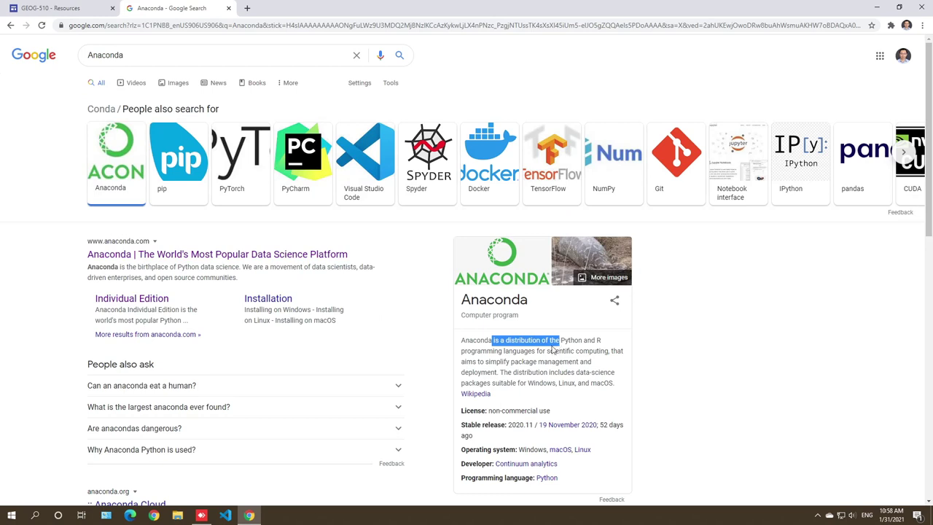
Read the description of the Anaconda distribution and the anaconda.com result's summary on the Anaconda search page
left_click_drag(553, 349, 610, 352)
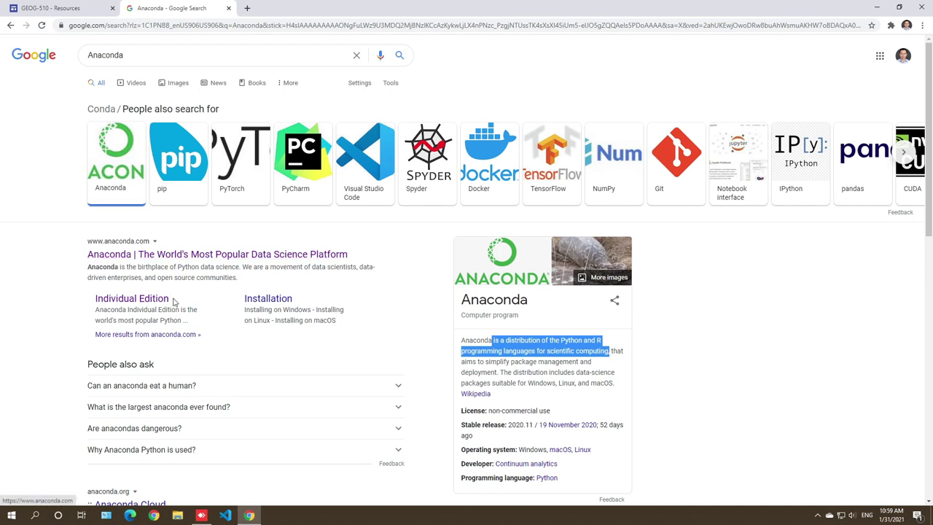
left_click_drag(244, 283, 88, 242)
left_click(352, 308)
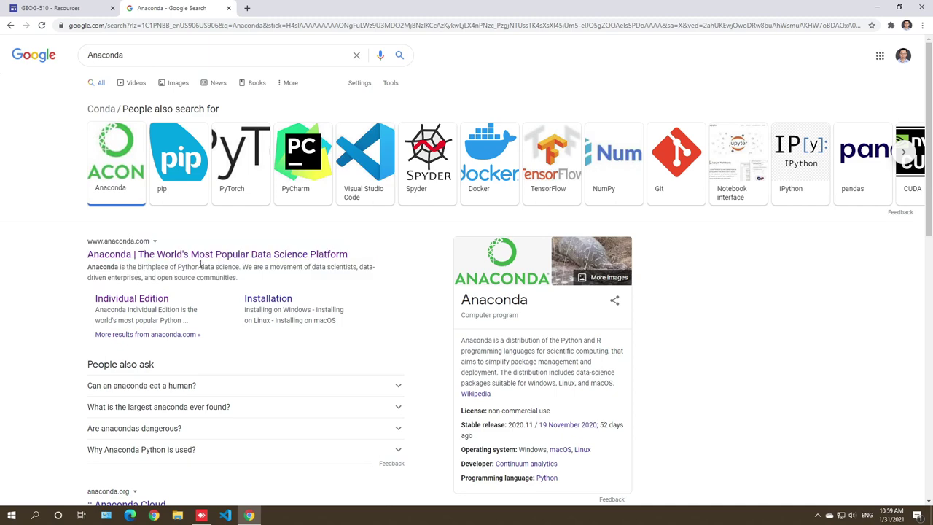
Open the Anaconda website and go to the installer downloads of the Individual Edition
left_click(193, 259)
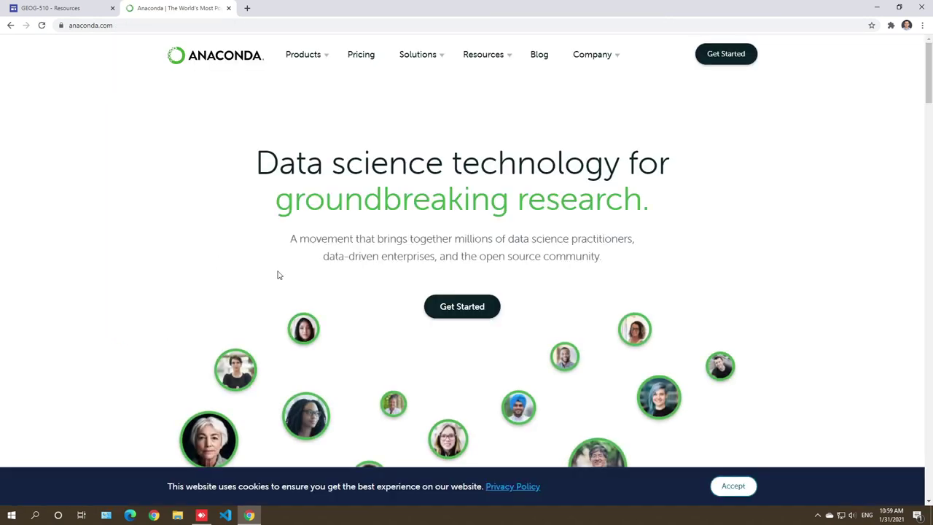
scroll(351, 252, "down", 7)
scroll(351, 251, "up", 10)
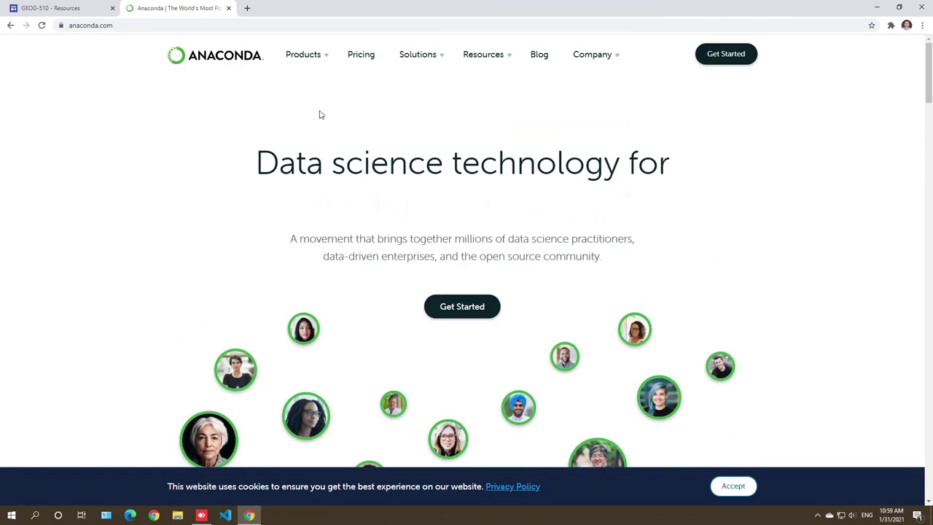
mouse_move(318, 62)
left_click(326, 98)
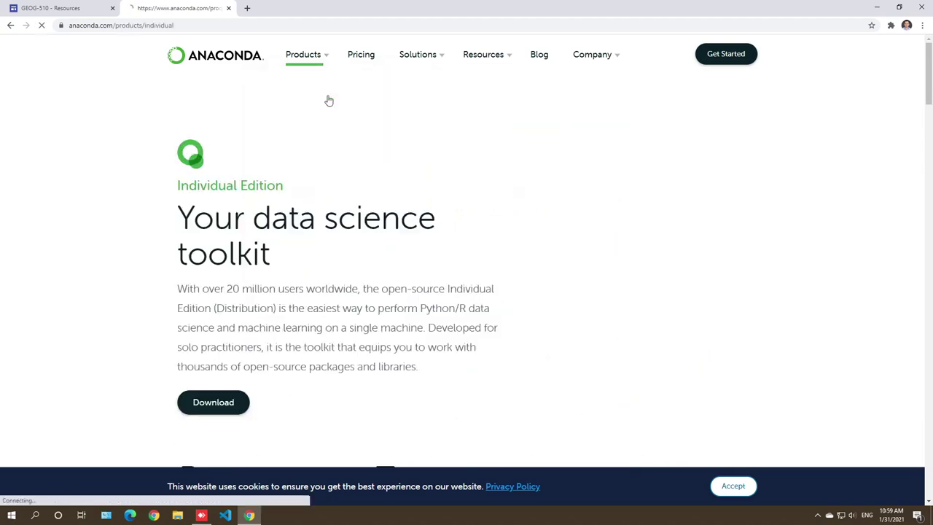
left_click(219, 401)
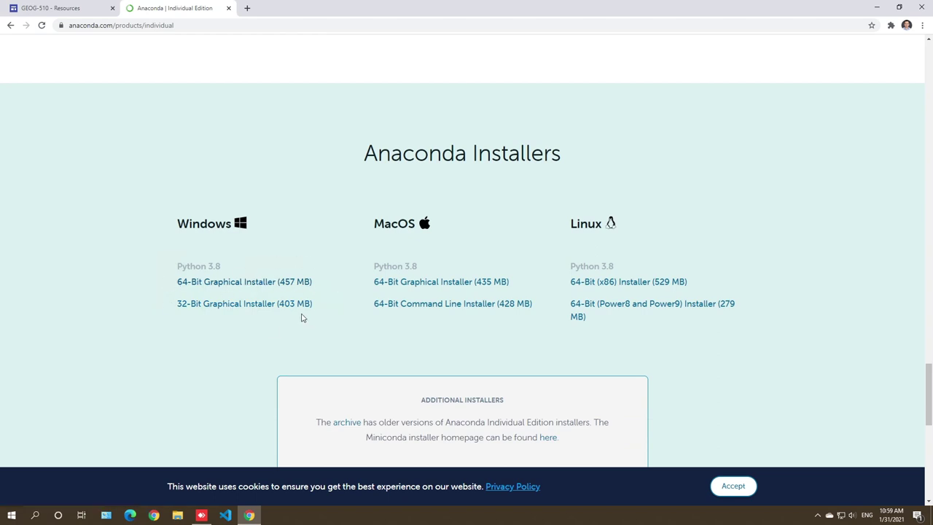
Return to the course website and open the Miniconda folder inside its shared Drive's Software folder
left_click(70, 9)
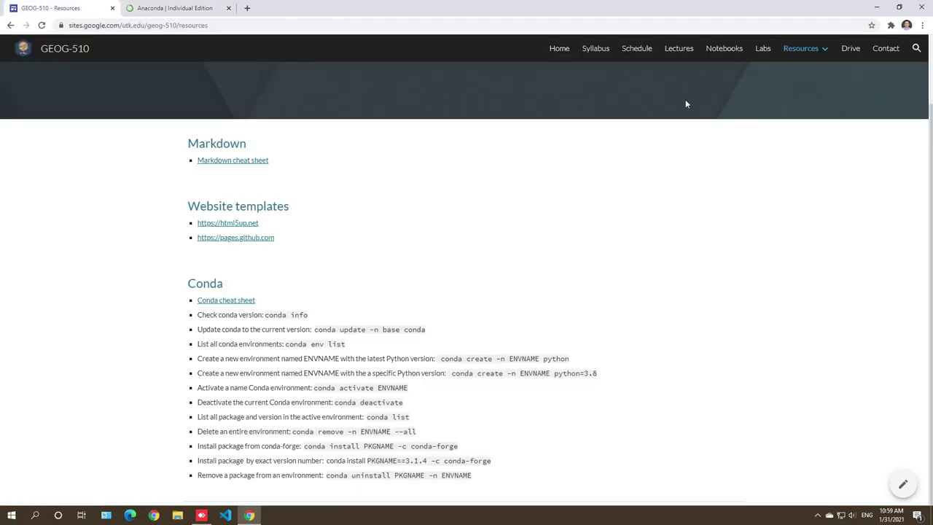
left_click(847, 51)
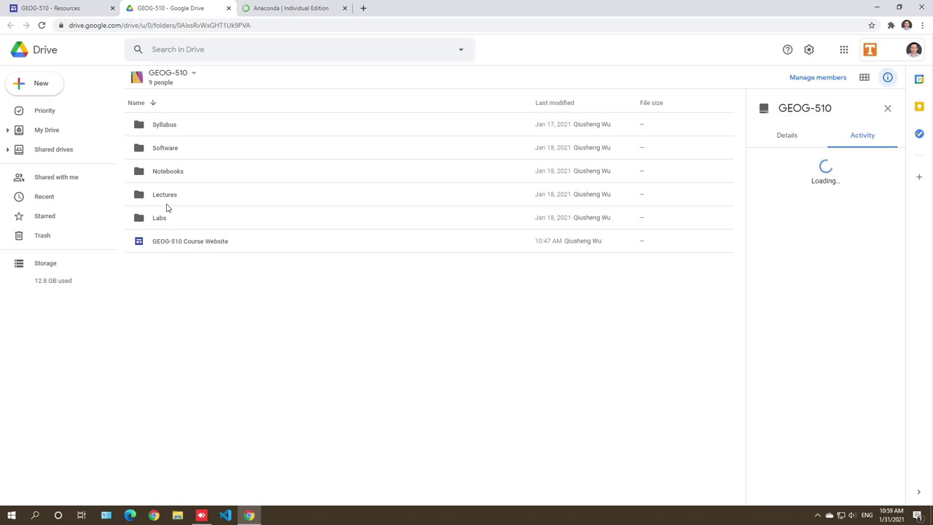
double_click(168, 148)
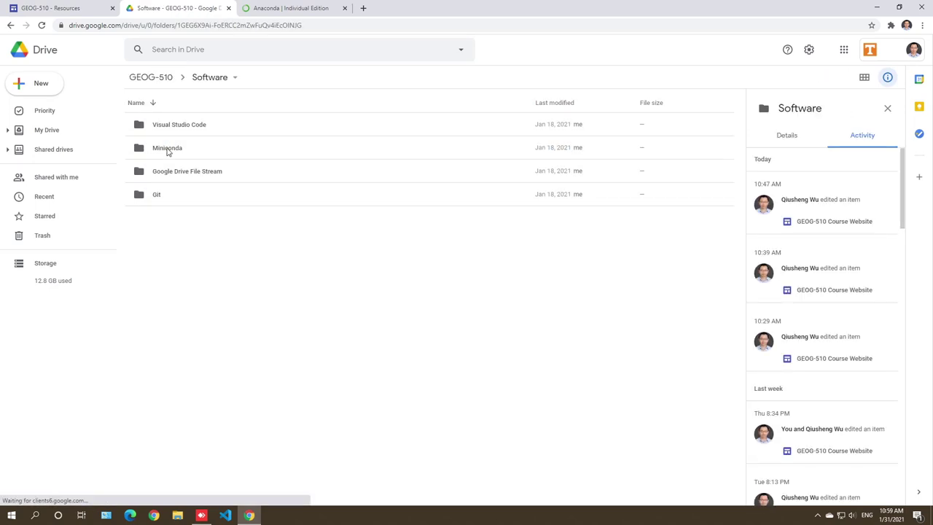
double_click(168, 149)
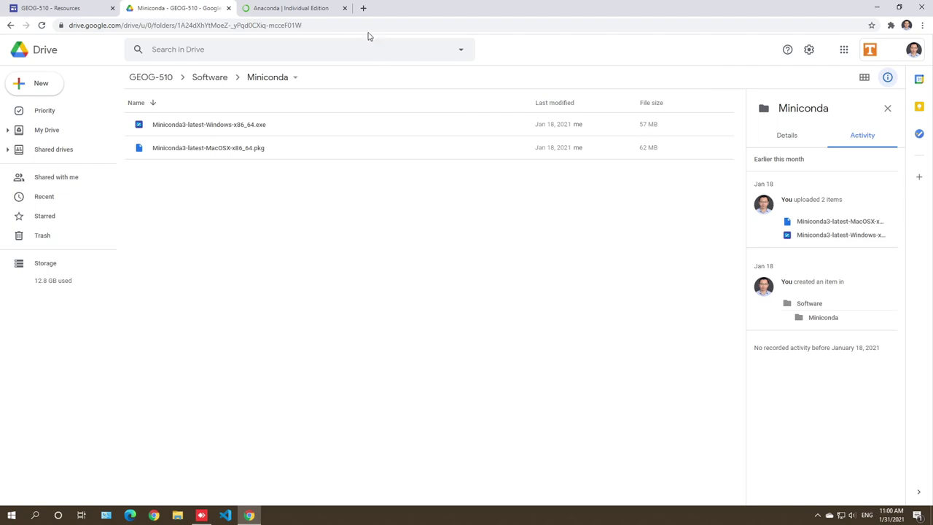
Search Google for "MINICONDA" in a new browser tab
left_click(363, 8)
type("min")
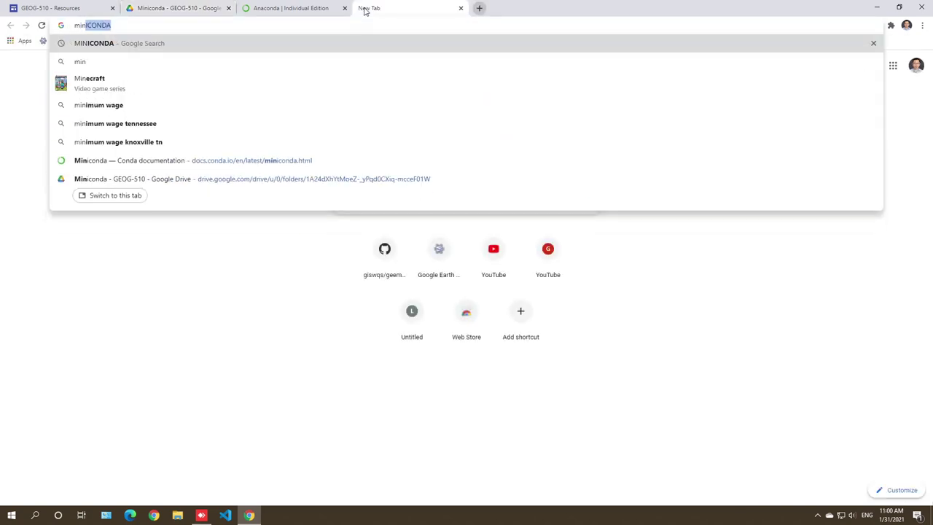
key("Return")
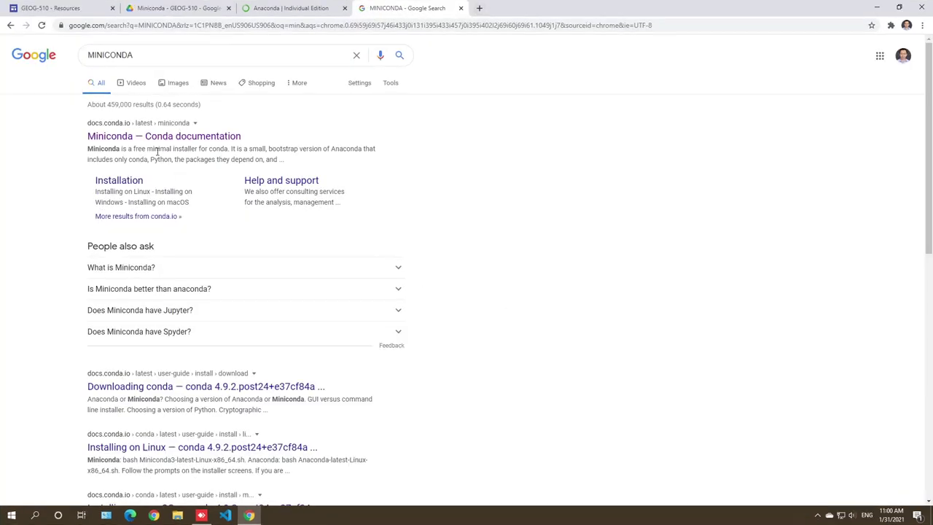
Open the Miniconda page of the conda documentation and examine the Python 3.8 entry for Windows 64-bit in the Windows installers table
left_click(178, 140)
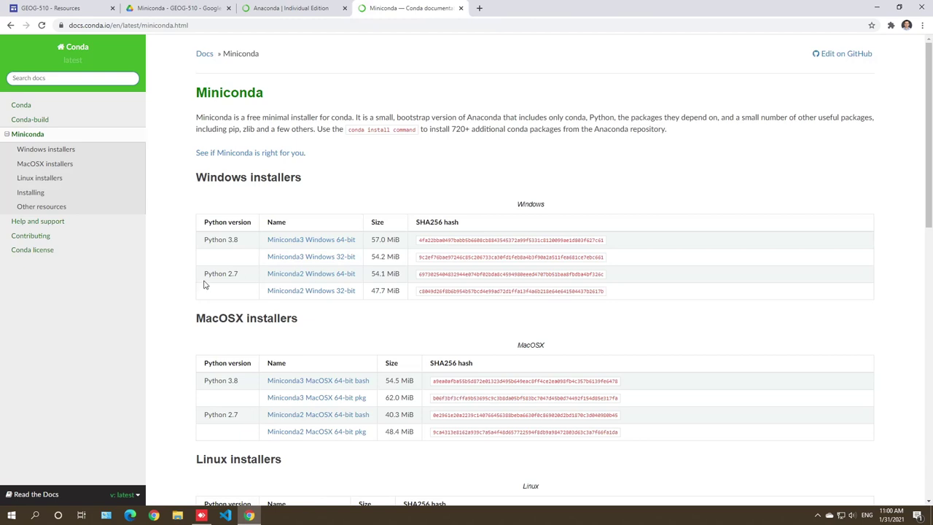
left_click_drag(205, 285, 247, 280)
left_click(416, 333)
left_click_drag(242, 240, 226, 240)
left_click(247, 242)
left_click_drag(202, 240, 642, 246)
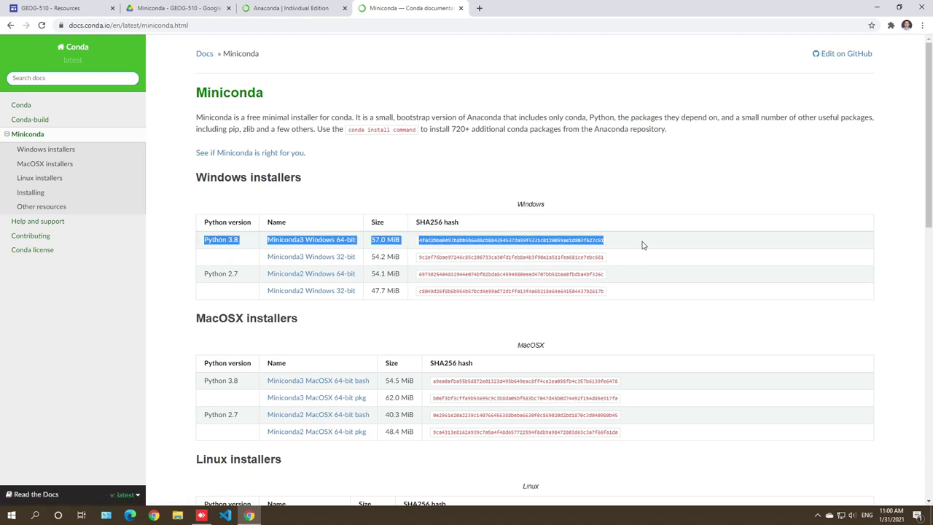
left_click(245, 244)
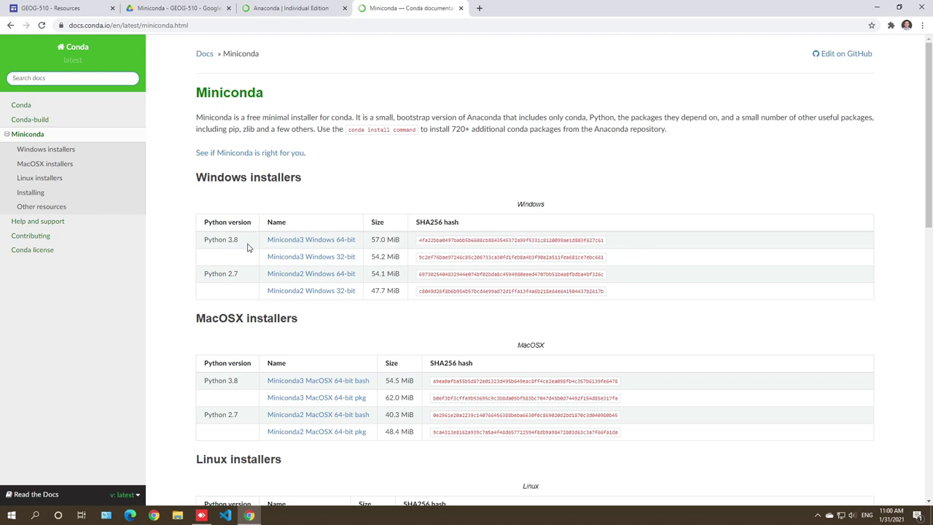
Compare the Python 2.7 and Python 3.8 entries in the Windows installers table
left_click_drag(238, 275, 232, 274)
scroll(368, 319, "down", 7)
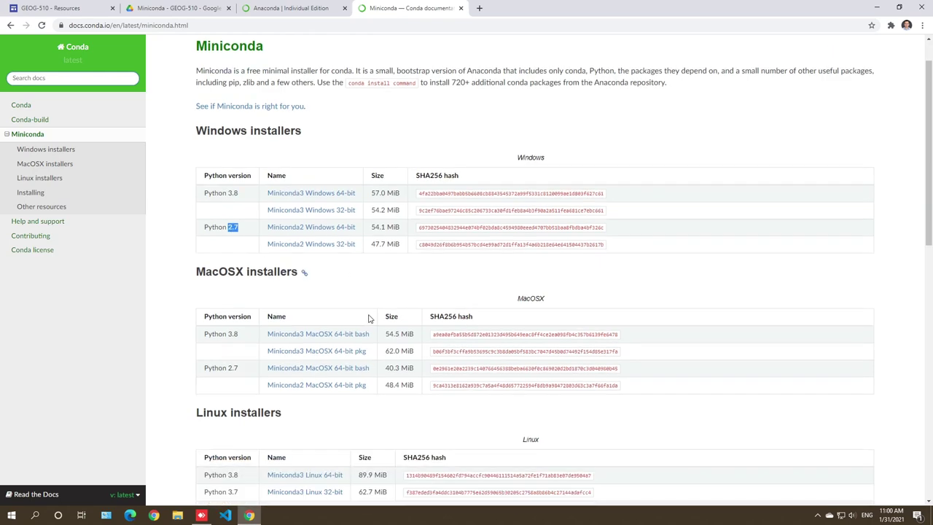
scroll(357, 287, "up", 7)
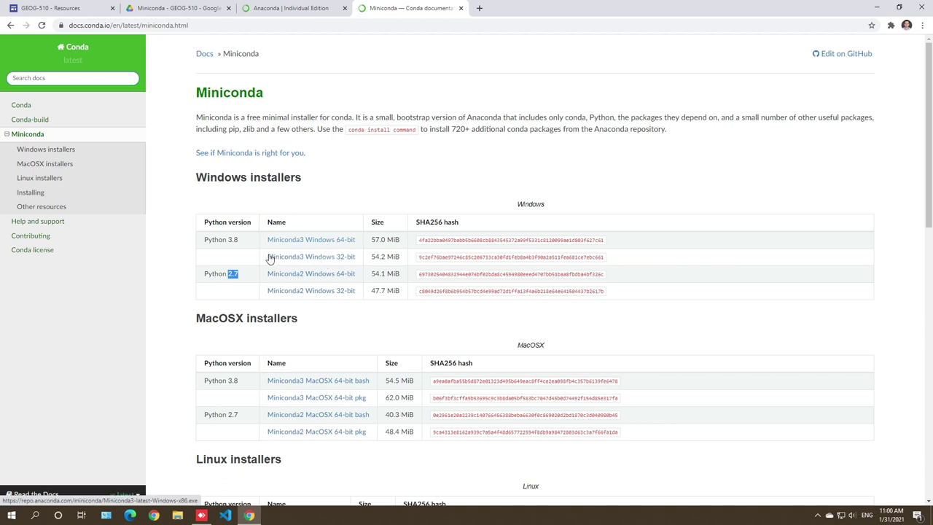
left_click_drag(240, 242, 201, 242)
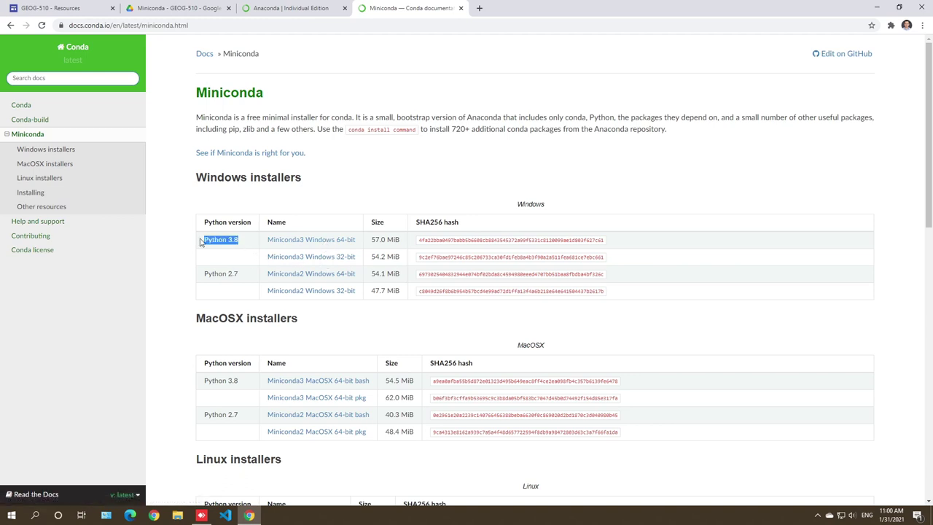
left_click(336, 204)
left_click(226, 253)
triple_click(215, 238)
Search Google for "python" in a new browser tab and check the version number of Python's stable release
left_click(478, 9)
type("pytyho")
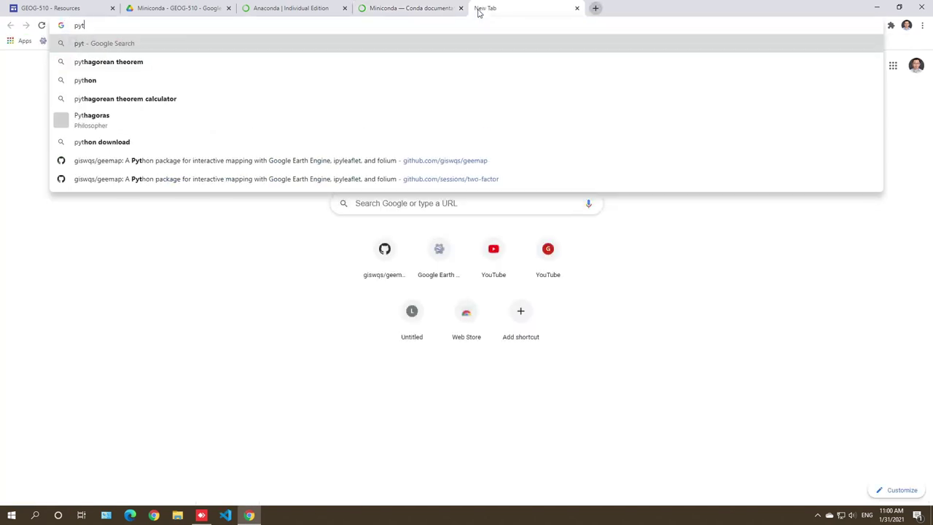
key("BackSpace")
key("BackSpace")
key("BackSpace")
type("hon")
key("Return")
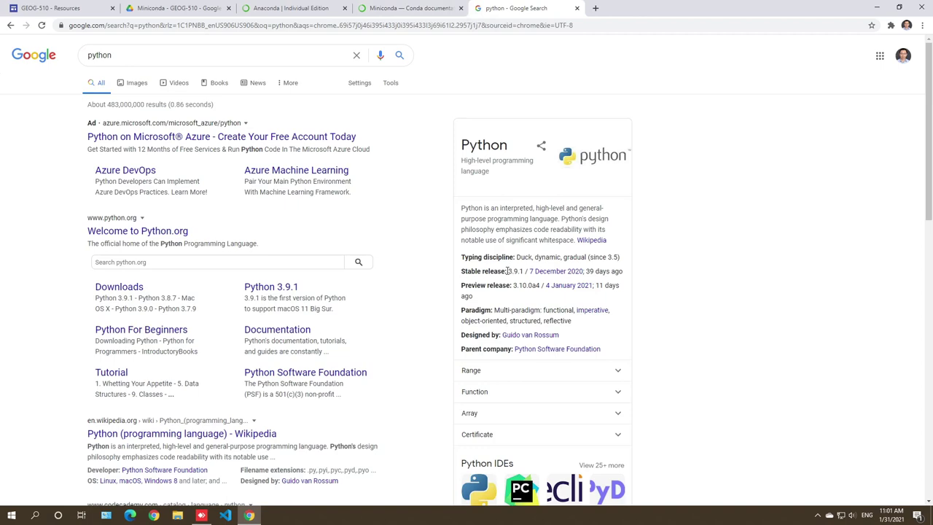
left_click_drag(507, 270, 523, 270)
Return to the Miniconda documentation and review the Python 3.8 installers for Windows 64-bit and 32-bit
left_click(400, 10)
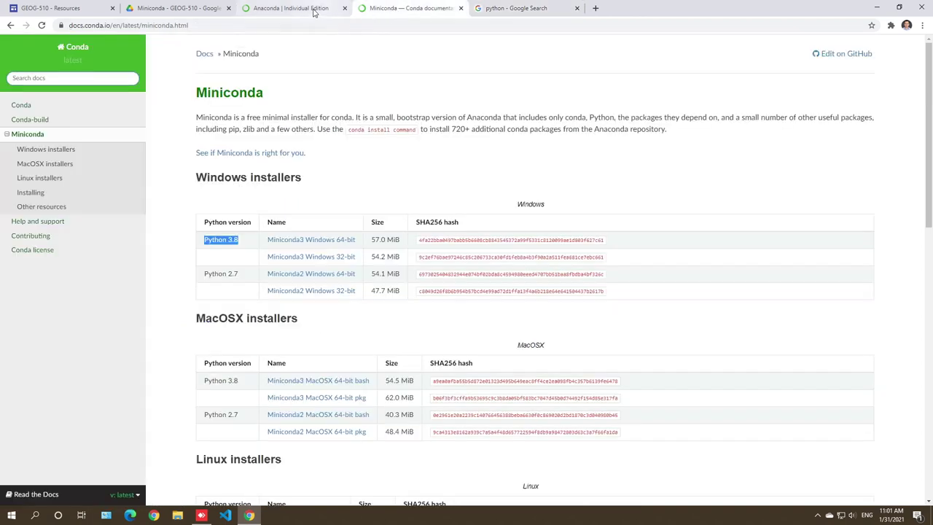
left_click_drag(203, 239, 359, 244)
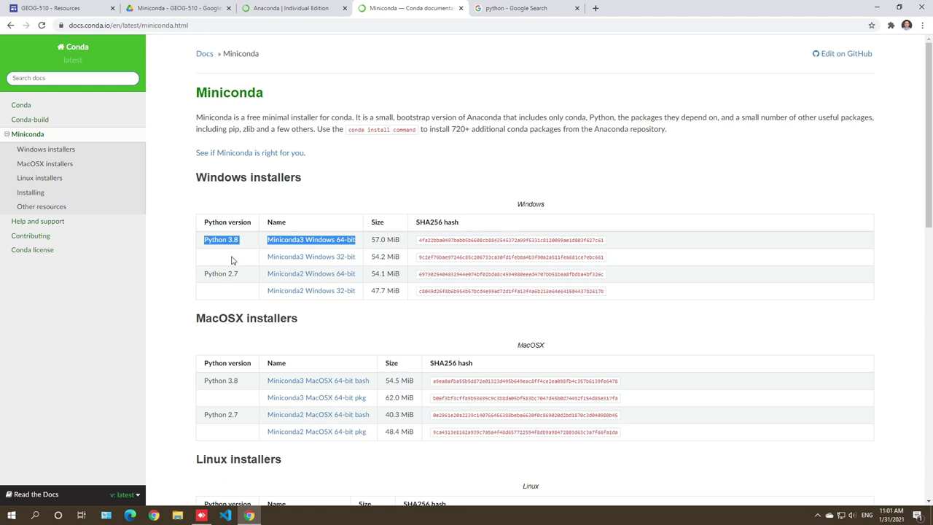
left_click(206, 258)
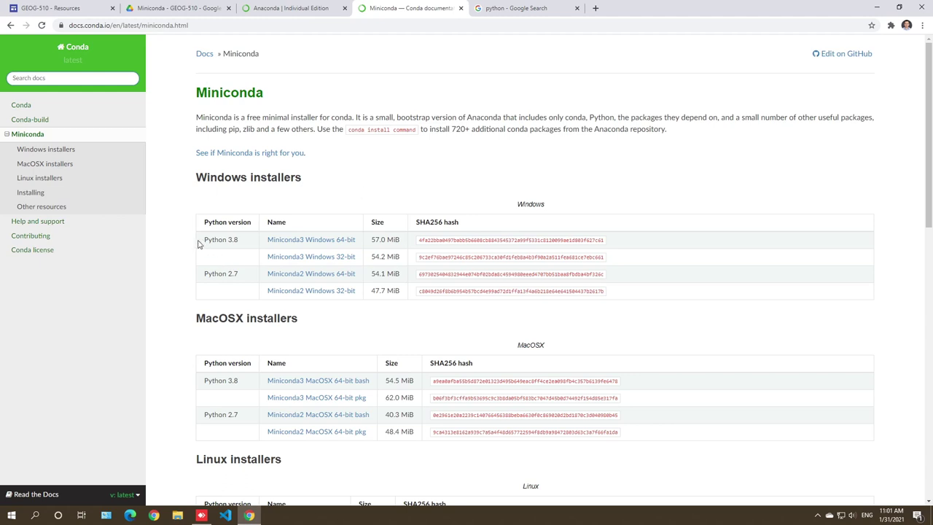
left_click_drag(198, 244, 613, 253)
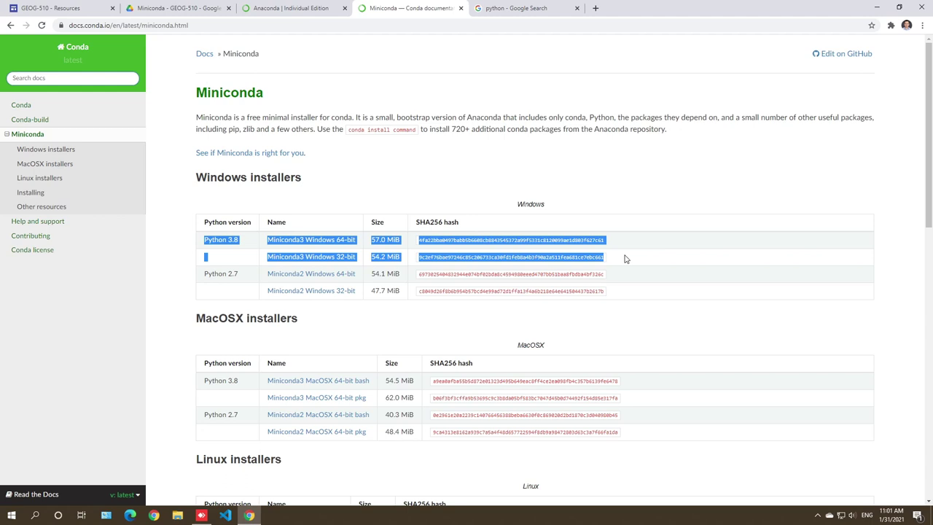
left_click(283, 206)
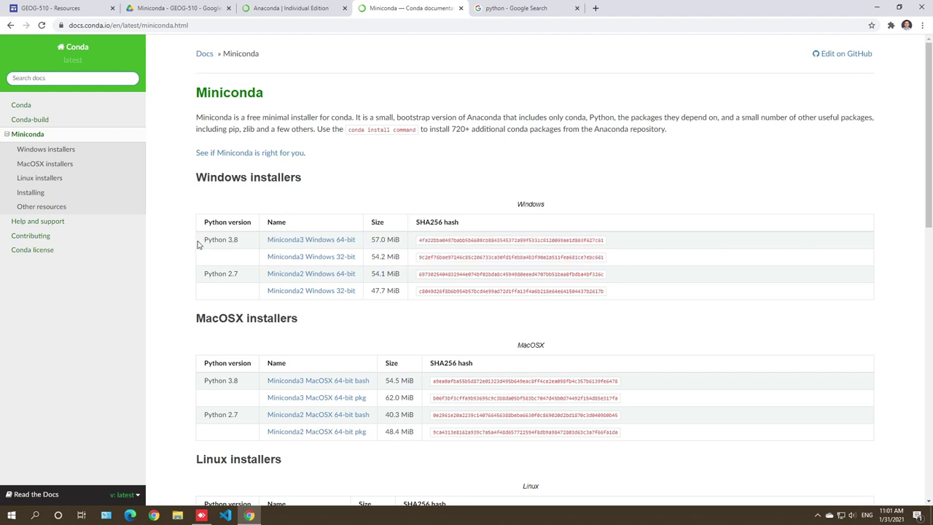
left_click_drag(197, 244, 613, 258)
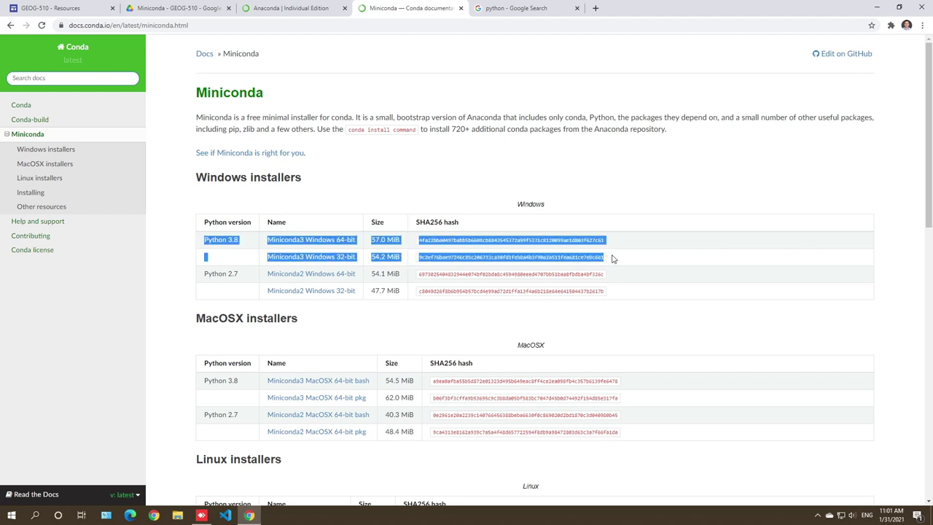
left_click(643, 266)
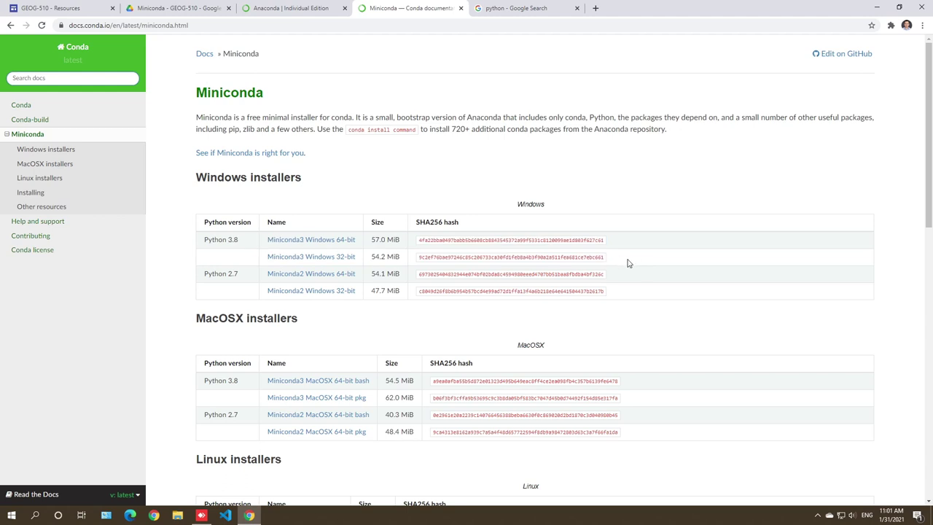
left_click_drag(627, 262, 195, 241)
left_click(262, 196)
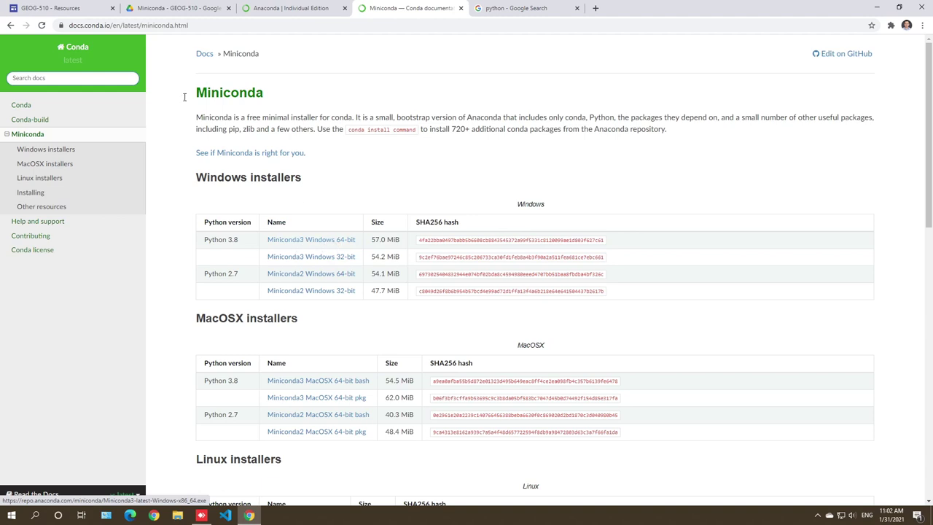
On the course website's Lectures page, find Week 2 lecture 2.1 on installing VS Code, Git, and Miniconda and read its title
left_click(73, 10)
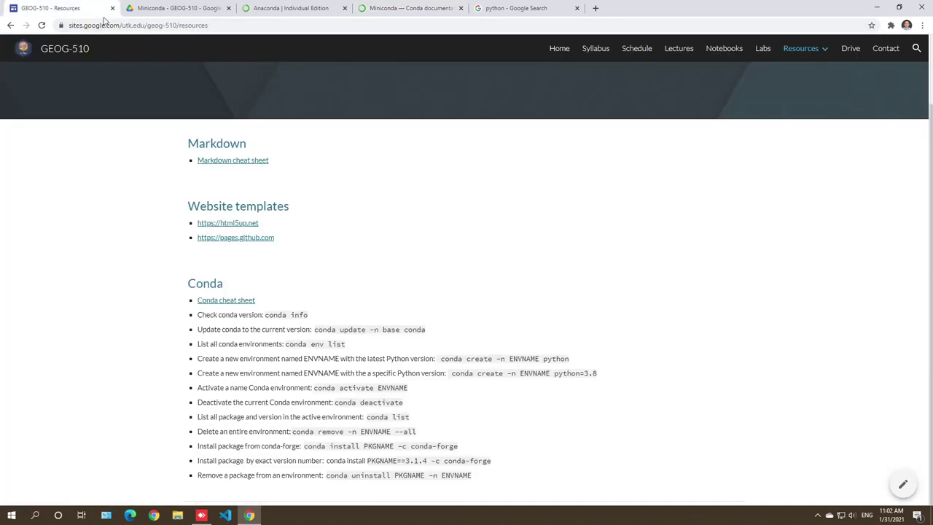
left_click(164, 8)
left_click(73, 11)
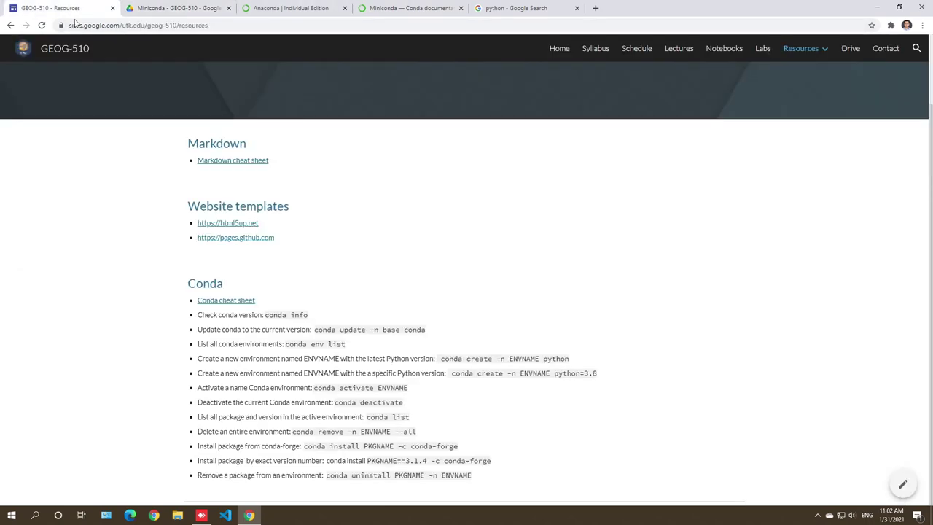
left_click(623, 50)
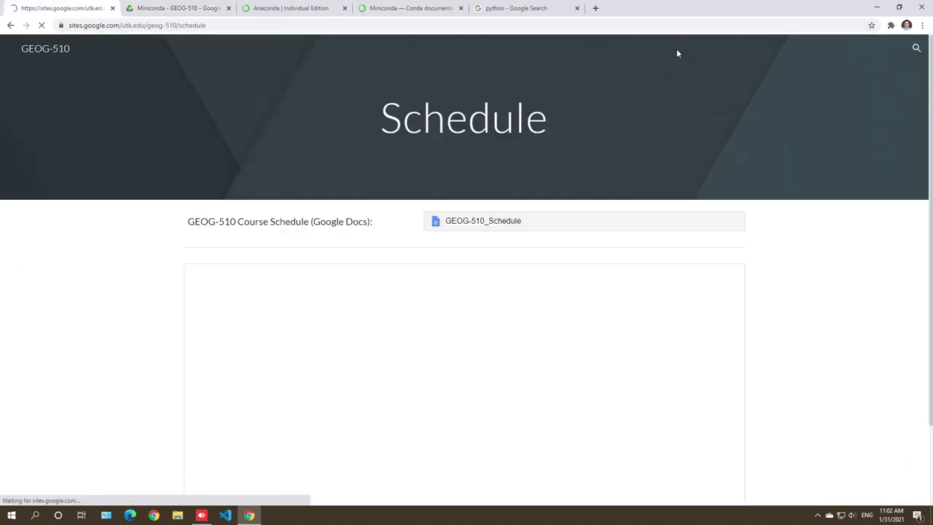
left_click(678, 49)
scroll(371, 301, "down", 7)
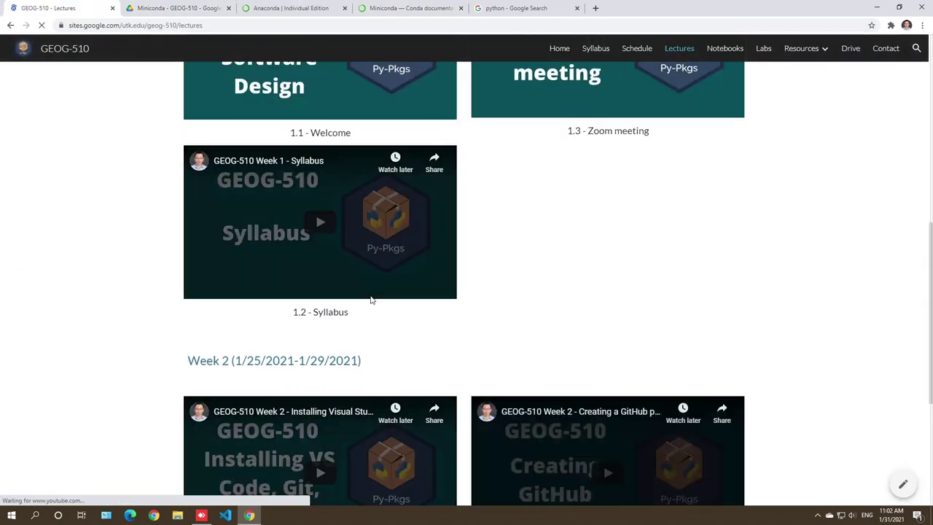
scroll(370, 299, "up", 3)
scroll(370, 295, "down", 7)
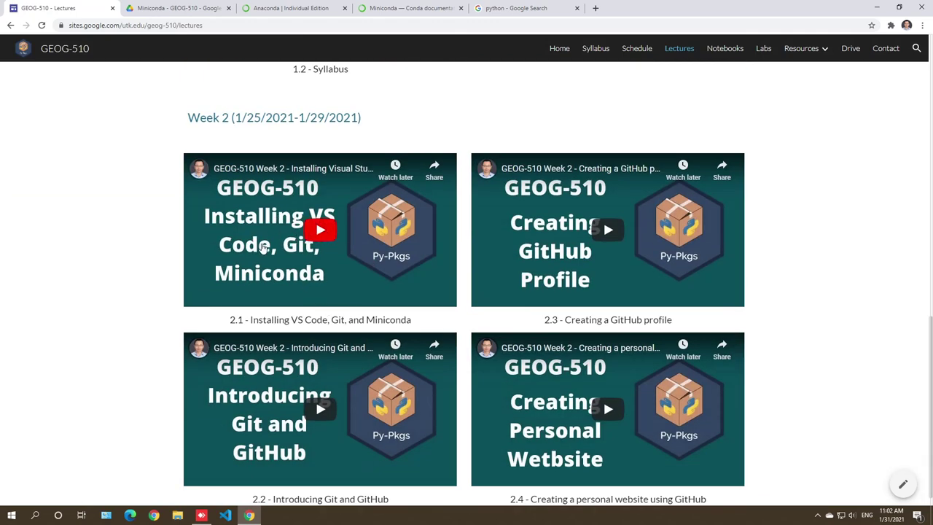
left_click_drag(252, 319, 407, 320)
left_click(347, 319)
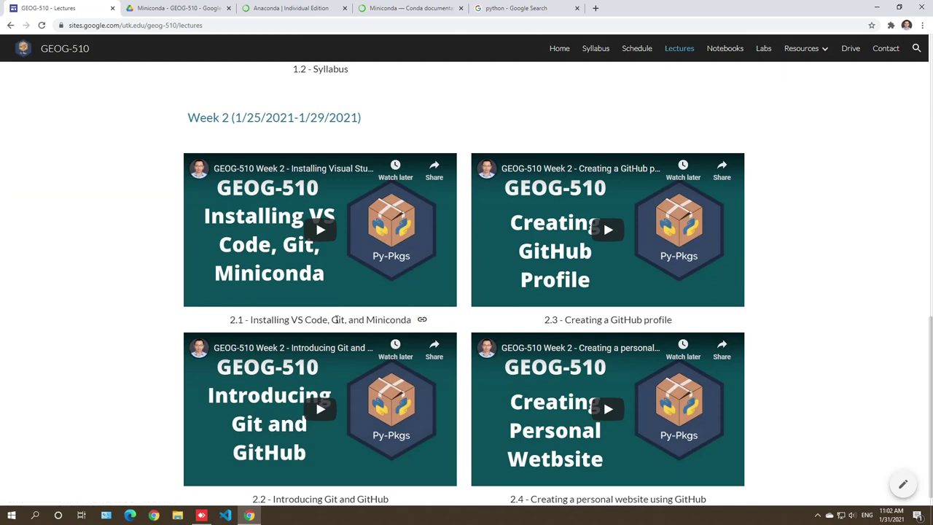
left_click_drag(346, 319, 406, 320)
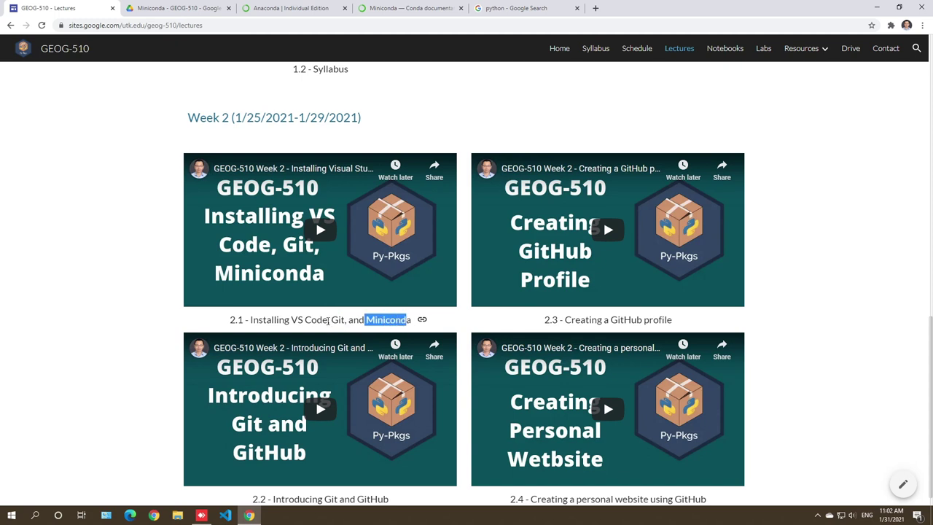
left_click_drag(329, 319, 291, 319)
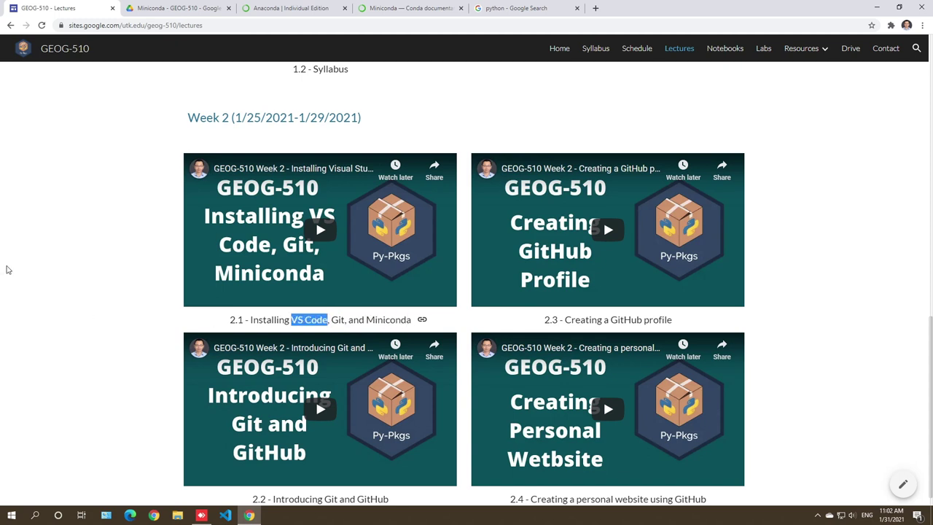
left_click(40, 262)
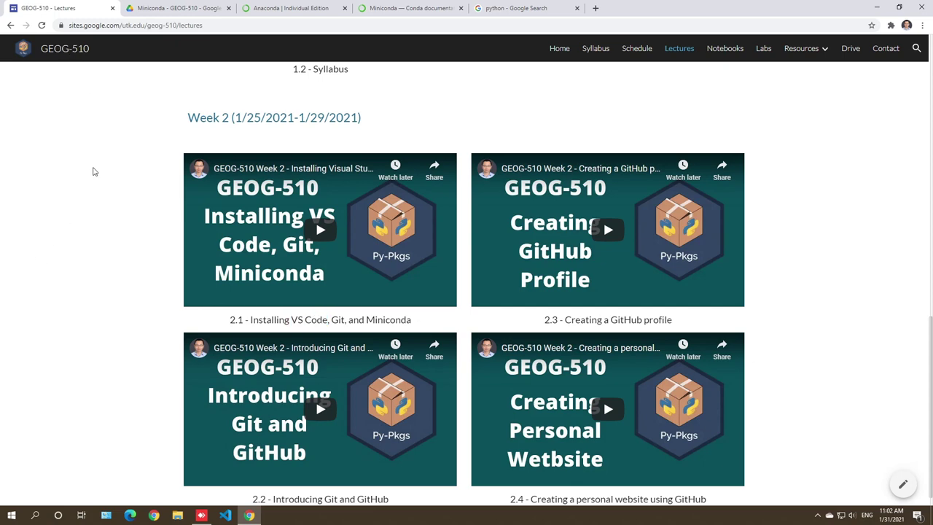
Go back to the Conda section of the course website's Resources page
key("Home")
left_click(800, 48)
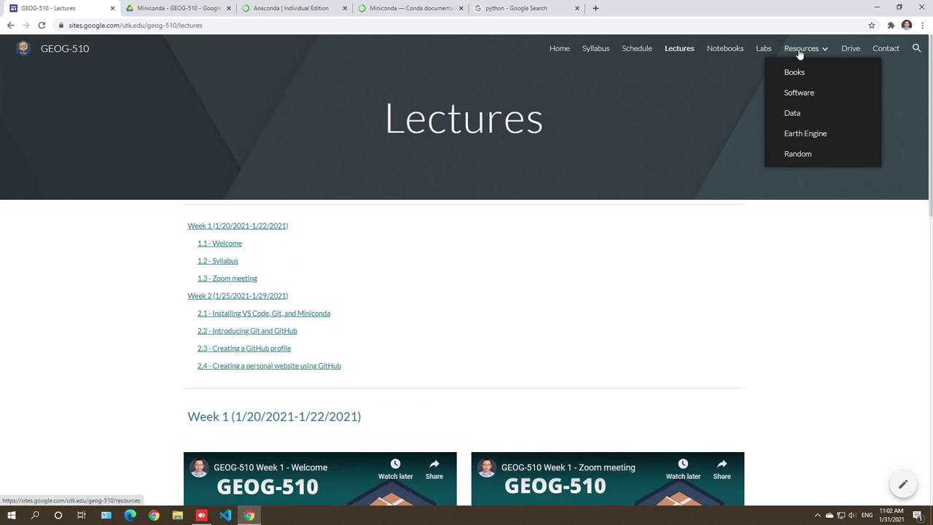
scroll(299, 316, "down", 1)
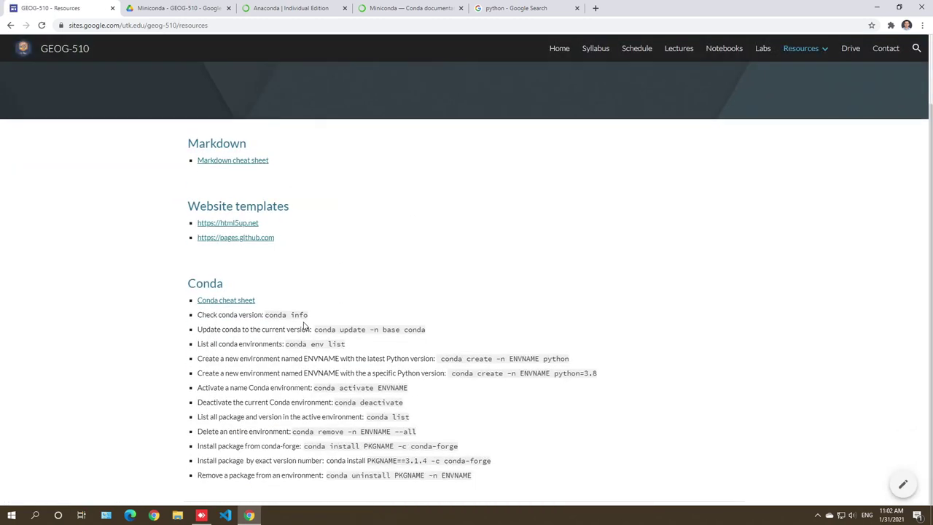
Launch Anaconda Prompt (miniconda3) from the Anaconda3 (64-bit) program group
left_click(12, 514)
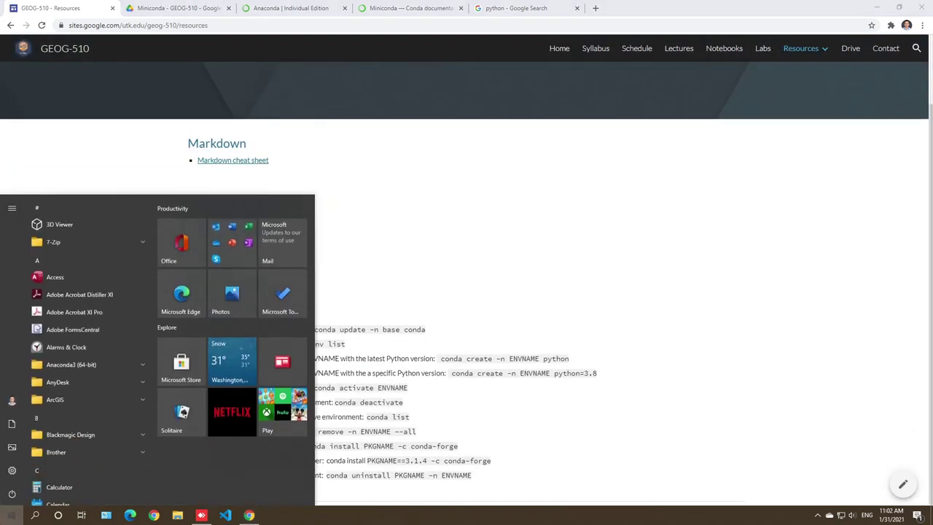
left_click(115, 366)
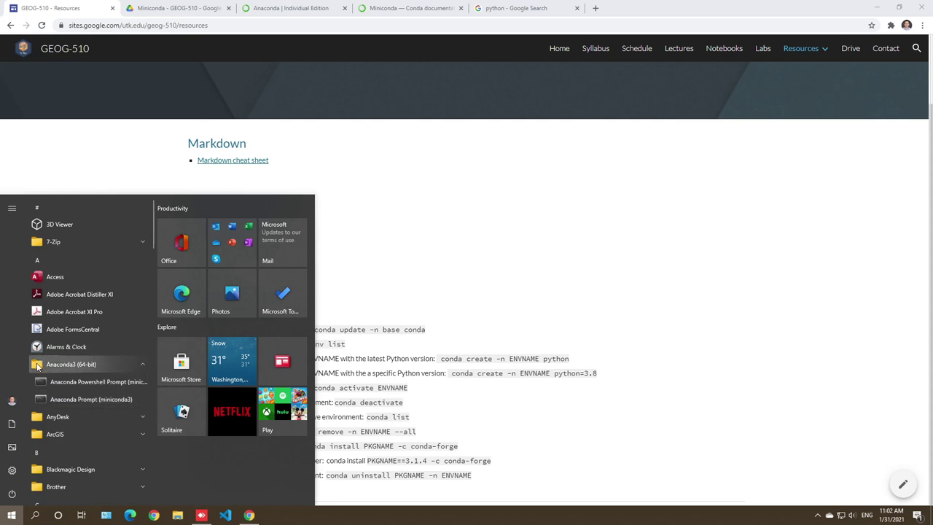
left_click(83, 398)
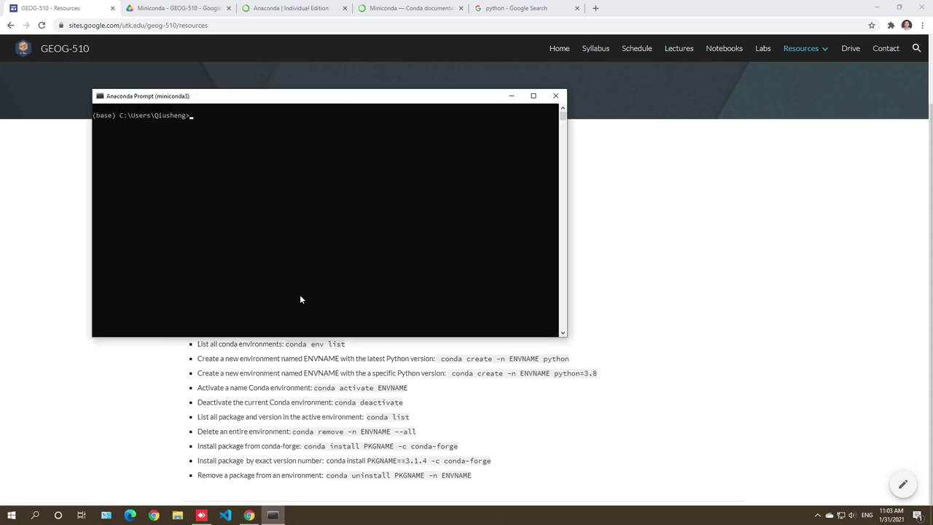
Make the Anaconda Prompt window slightly narrower and taller, and move it lower over the course website
left_click_drag(319, 102, 298, 113)
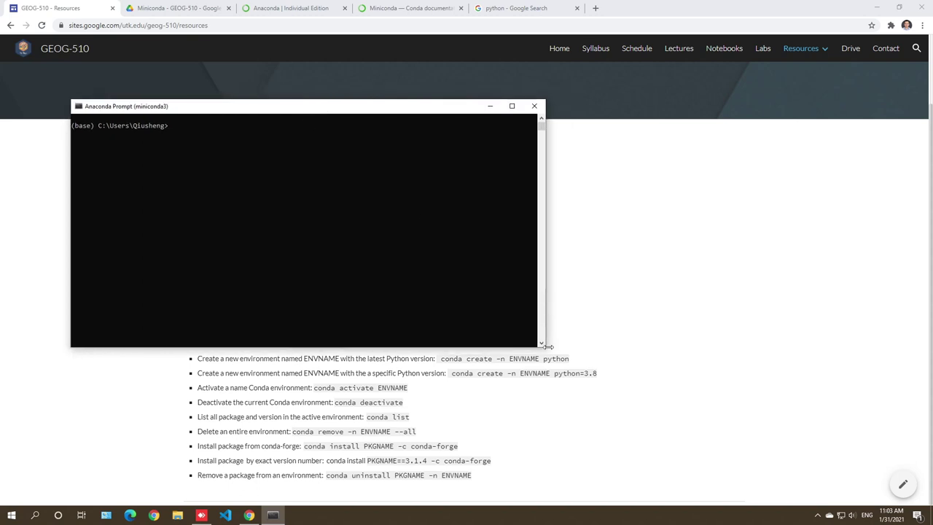
left_click_drag(542, 345, 515, 383)
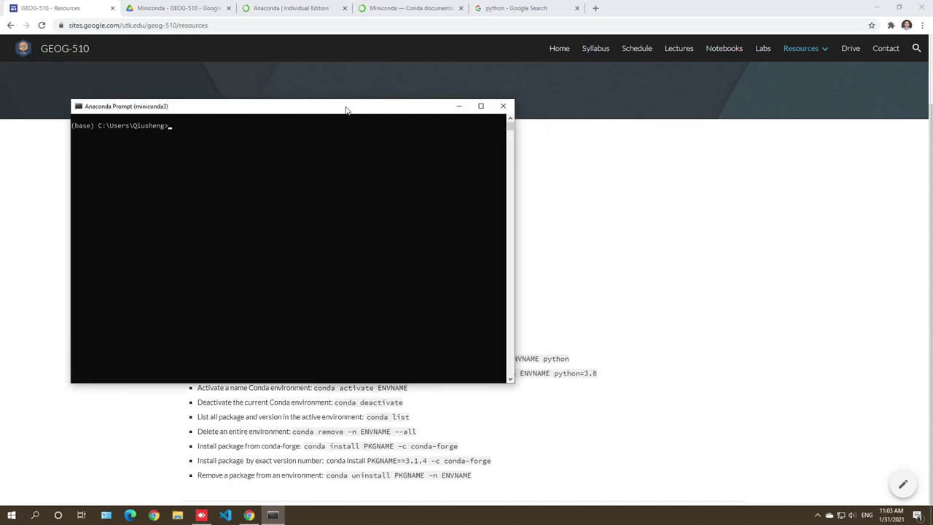
left_click_drag(347, 108, 302, 158)
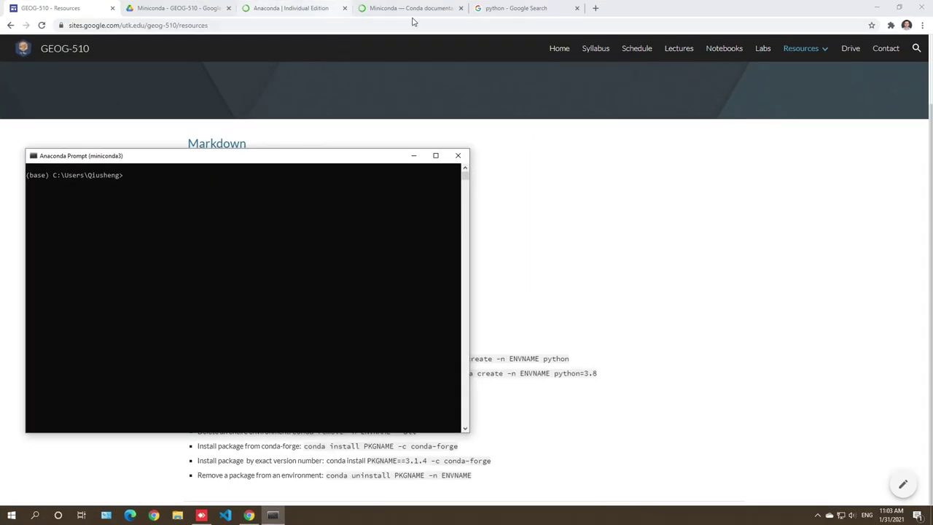
Restore the maximized browser to a smaller window, move it aside, and close every tab except GEOG-510 - Resources
double_click(654, 15)
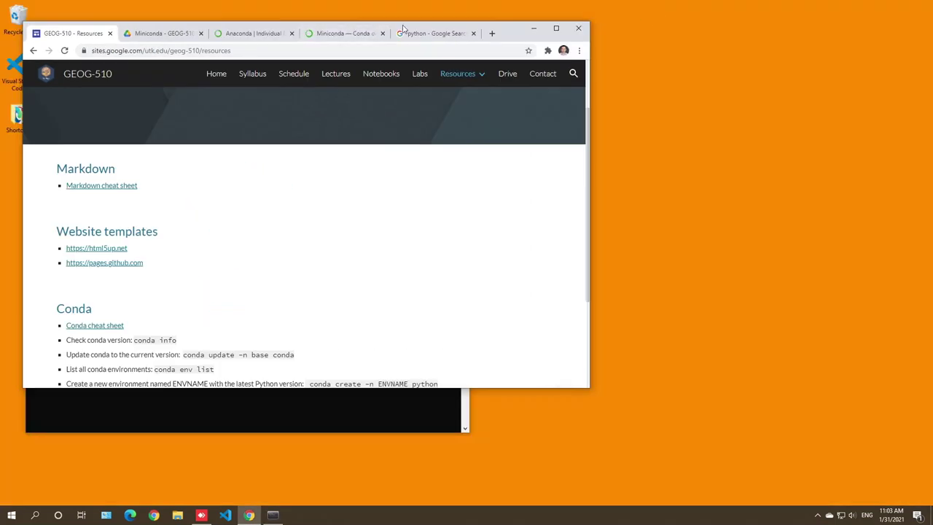
left_click_drag(511, 33, 913, 61)
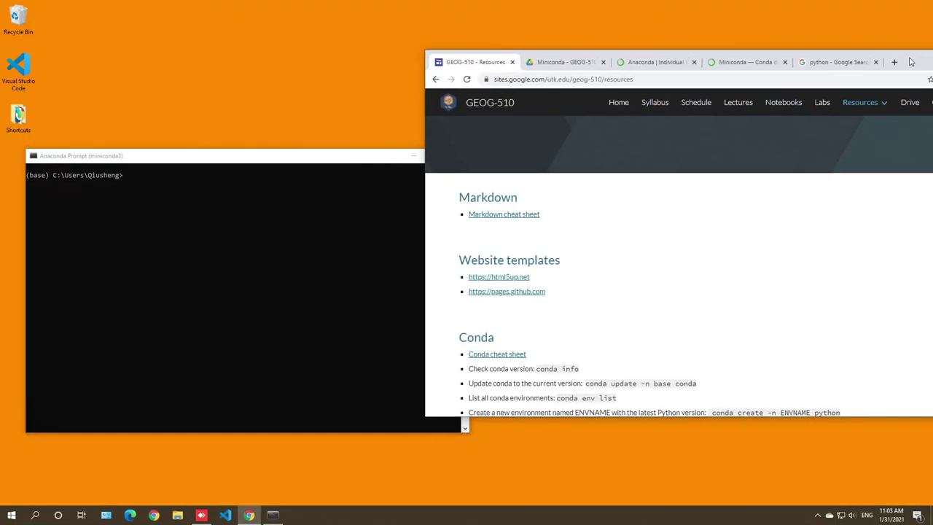
right_click(466, 62)
left_click(532, 185)
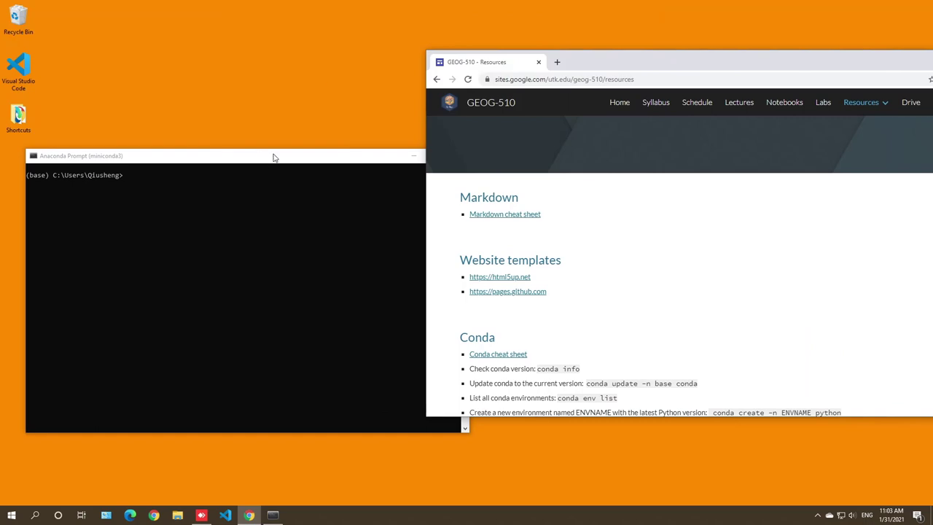
Arrange the browser to fill half the screen with the Anaconda Prompt beside it, not overlapping
left_click_drag(273, 156, 757, 200)
left_click_drag(700, 58, 1, 106)
left_click(728, 254)
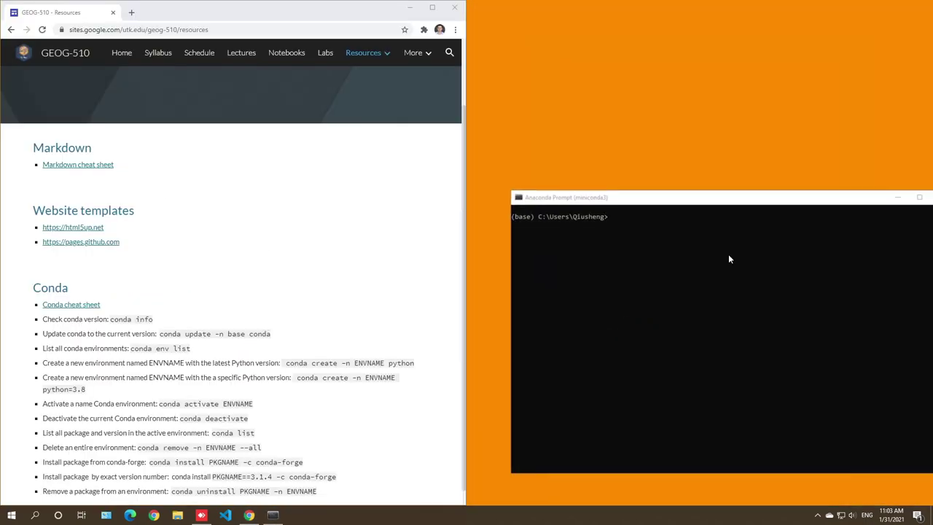
left_click_drag(720, 198, 643, 31)
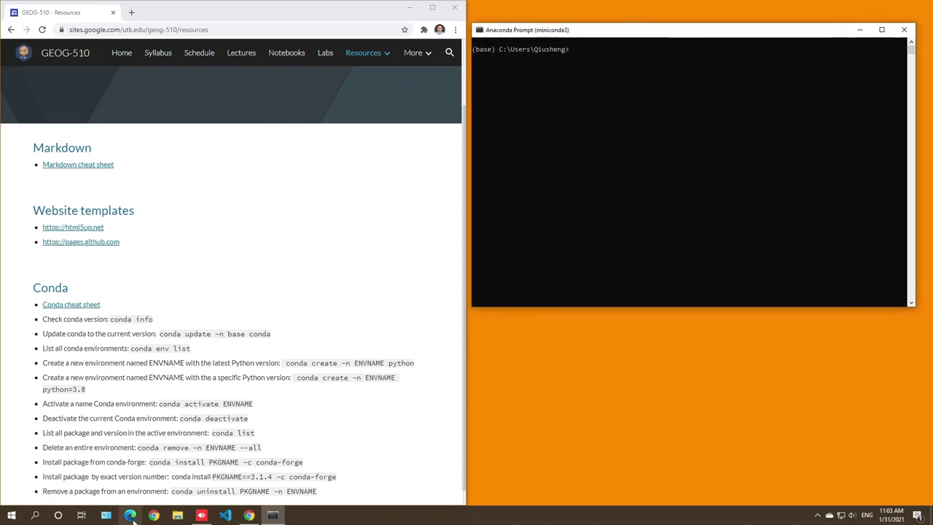
Open a File Explorer window and fit it directly beneath the Anaconda Prompt at matching width
left_click(177, 515)
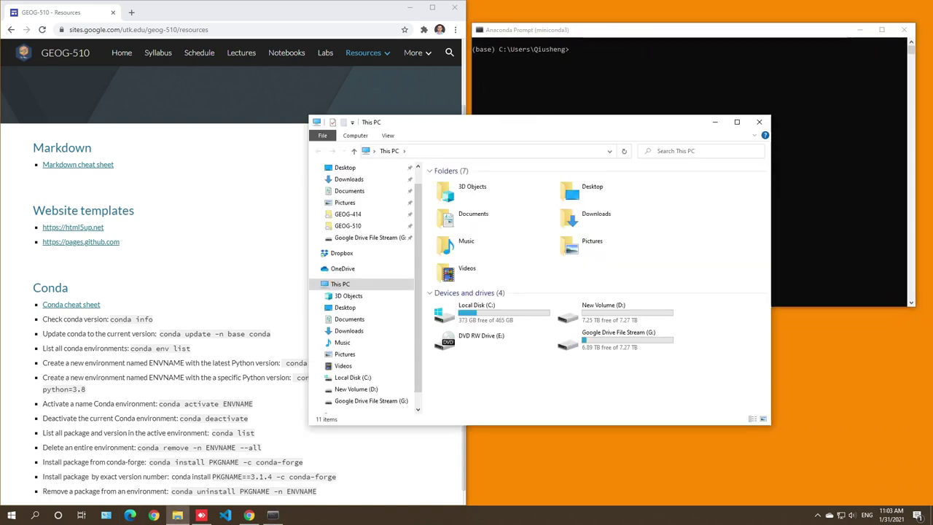
left_click_drag(510, 122, 613, 210)
left_click_drag(668, 29, 665, 13)
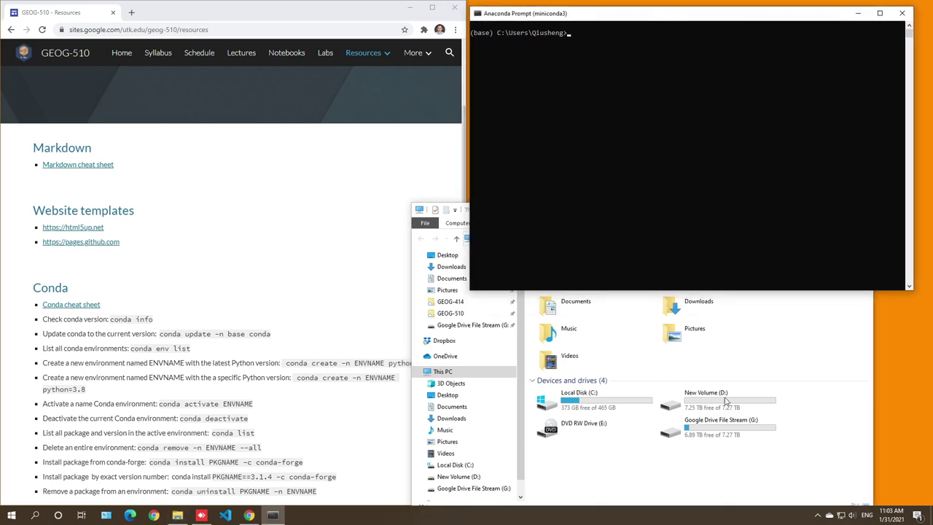
left_click(789, 348)
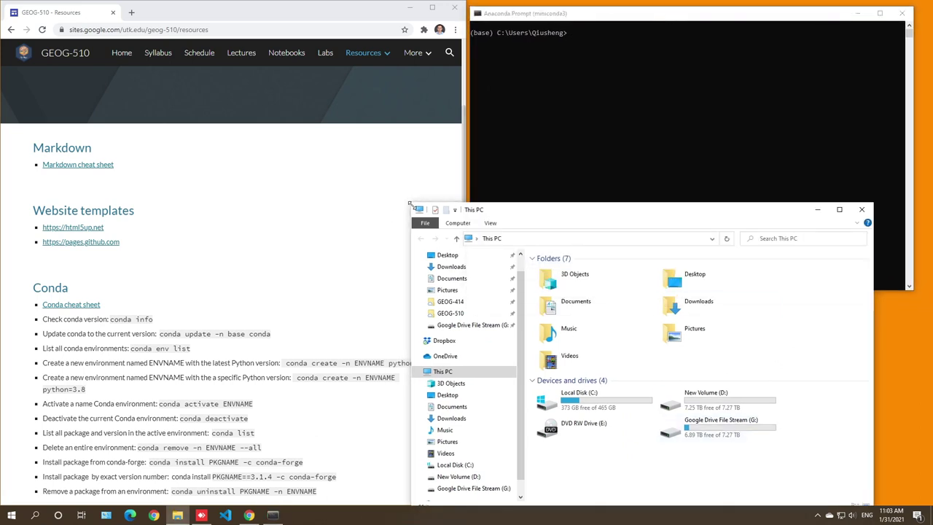
left_click_drag(409, 204, 457, 295)
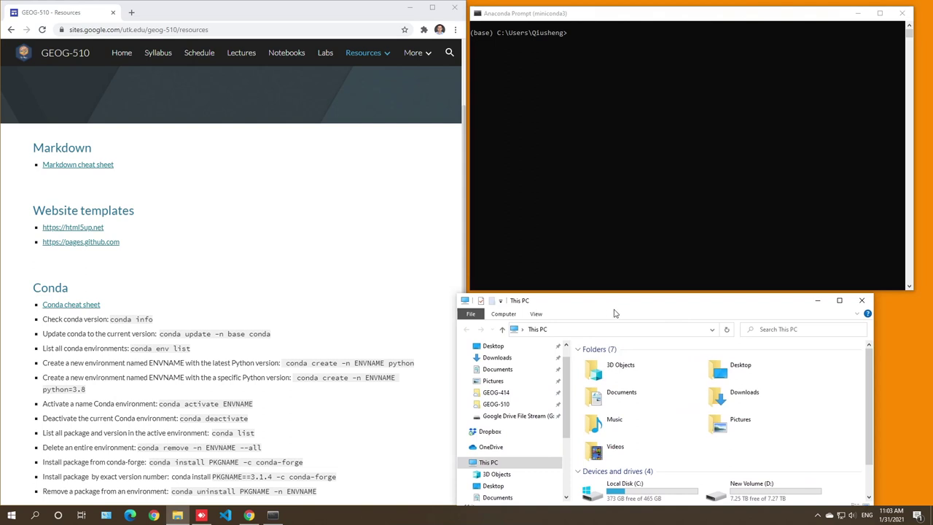
left_click_drag(619, 307, 632, 307)
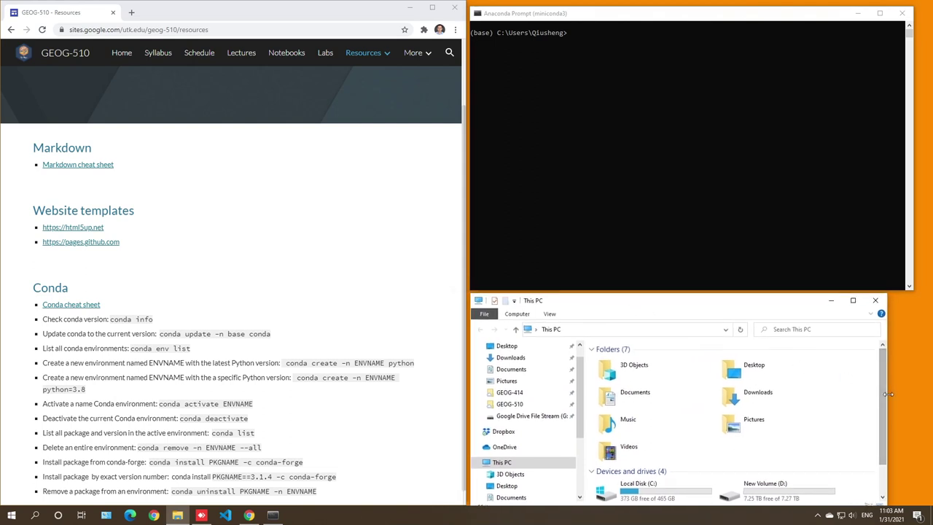
left_click_drag(887, 393, 915, 393)
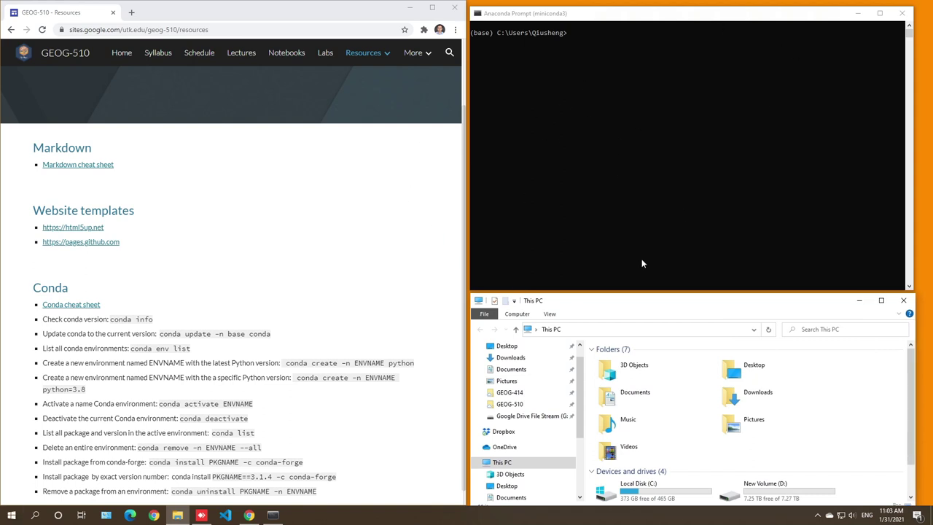
Examine the Anaconda Prompt's command line, highlighting the current directory path and the (base) environment prefix
left_click(557, 15)
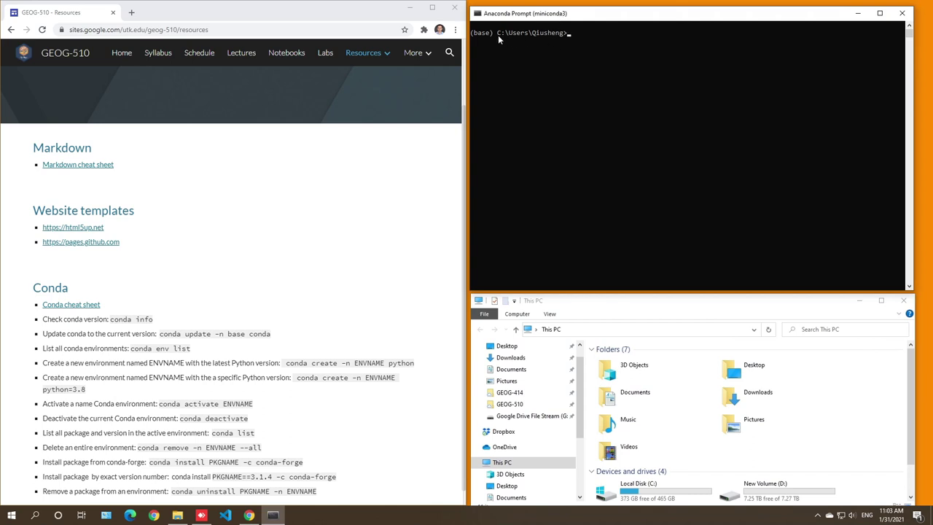
left_click_drag(498, 35, 568, 40)
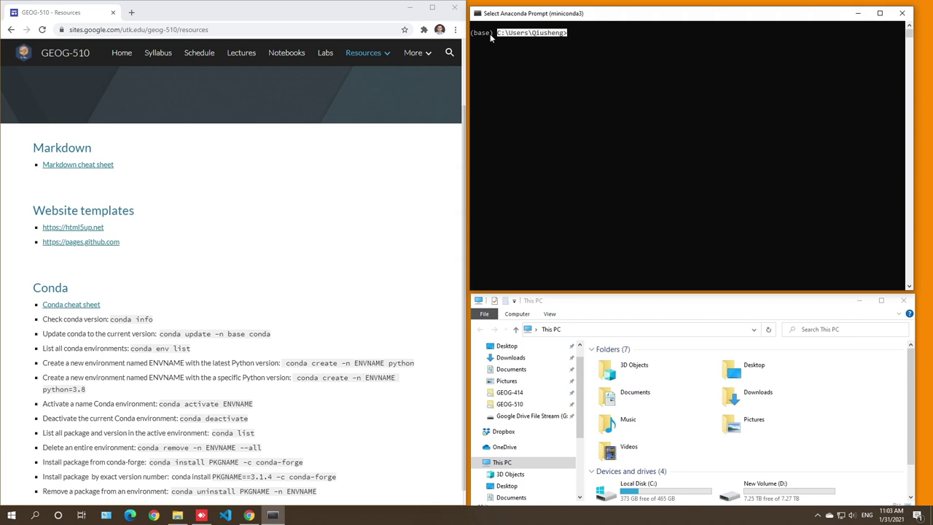
left_click_drag(496, 34, 470, 37)
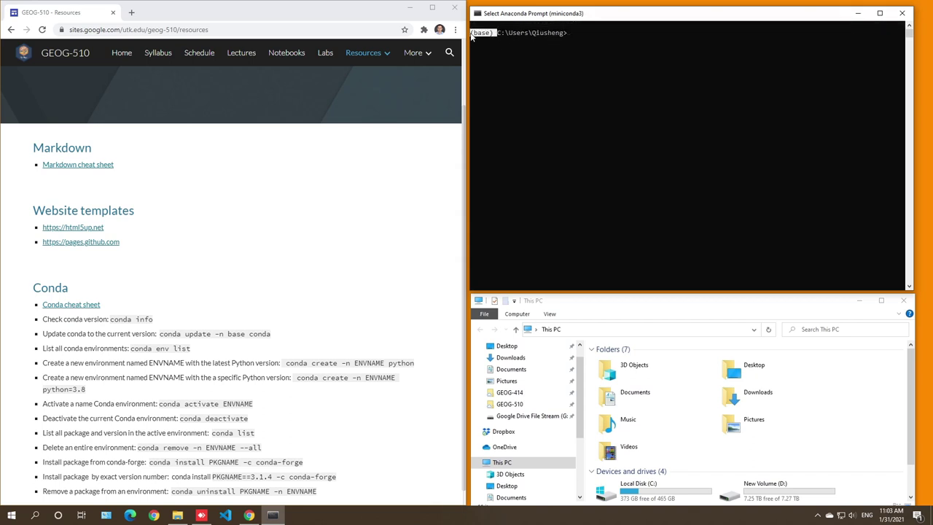
left_click(474, 36)
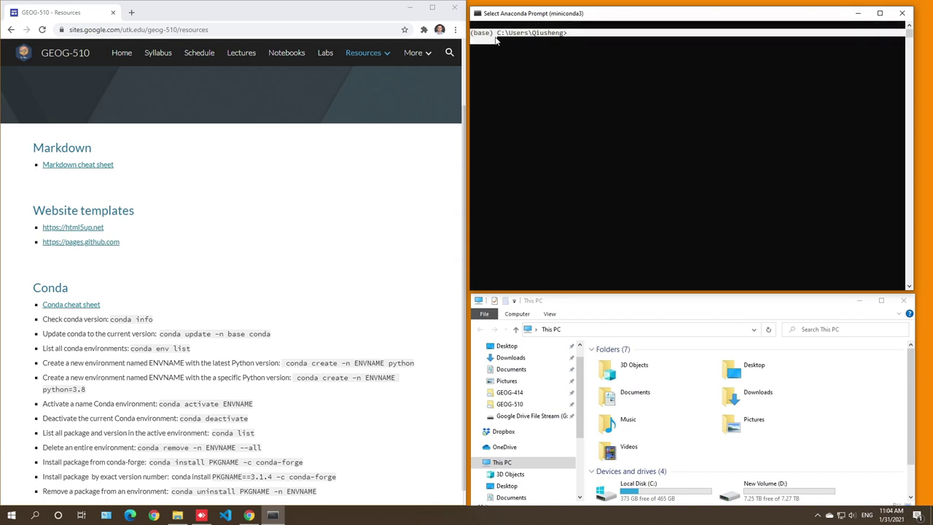
left_click(533, 80)
Open a Windows Command Prompt via a search for cmd, compare its prompt with the Anaconda Prompt's, and close it
left_click(12, 514)
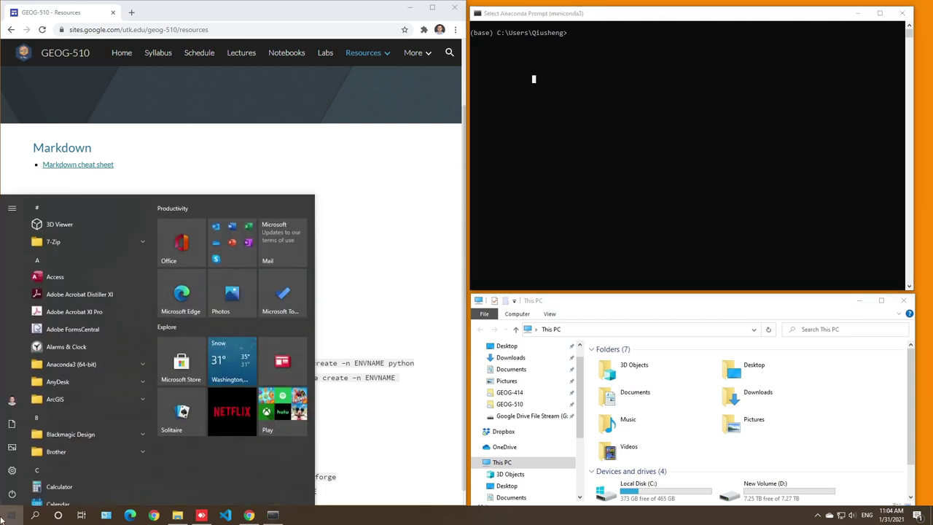
left_click(35, 515)
type("c")
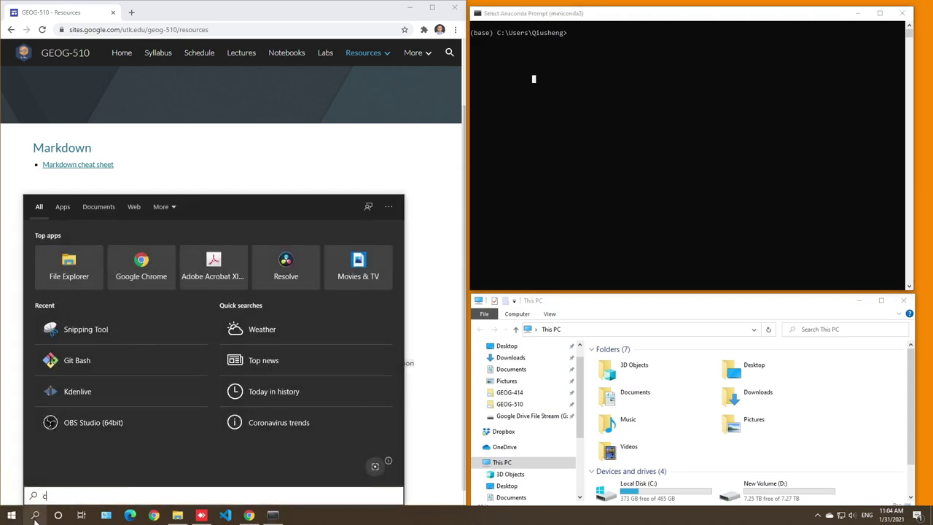
type("md")
key("Return")
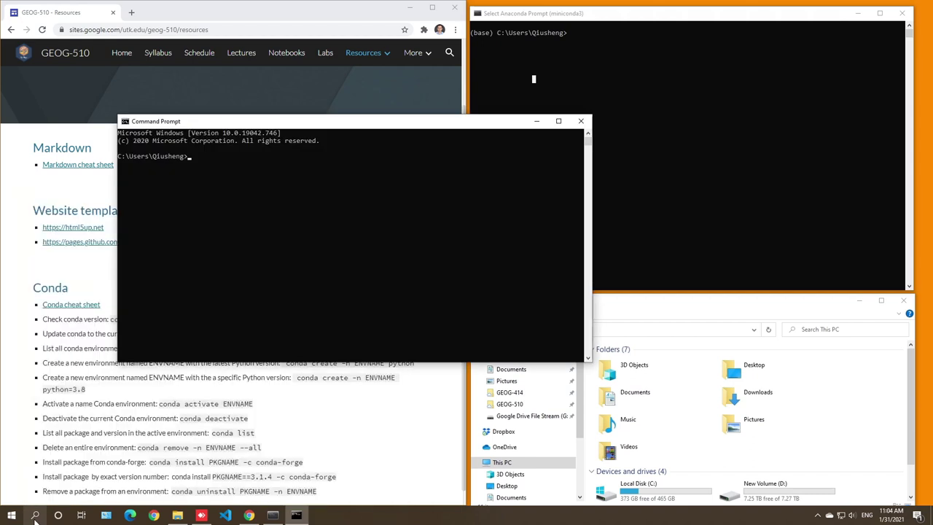
left_click_drag(339, 129, 689, 122)
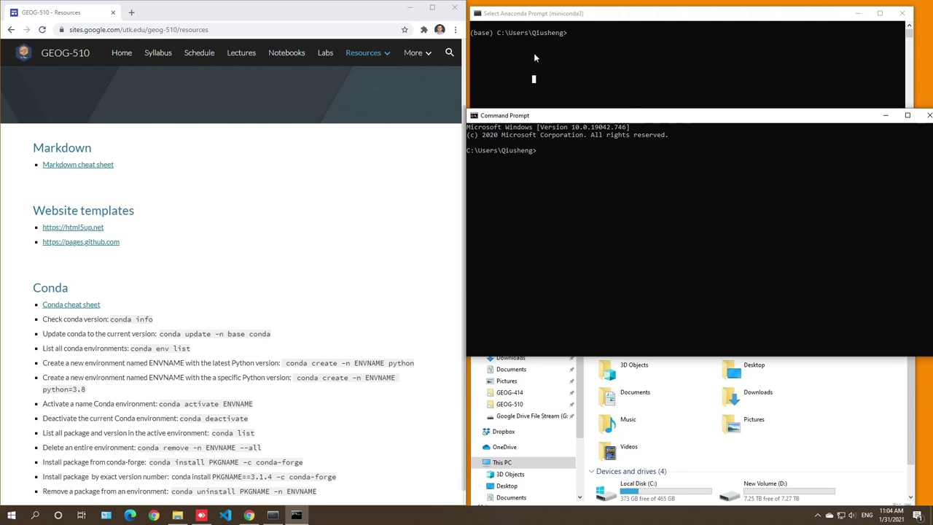
left_click_drag(539, 152, 466, 153)
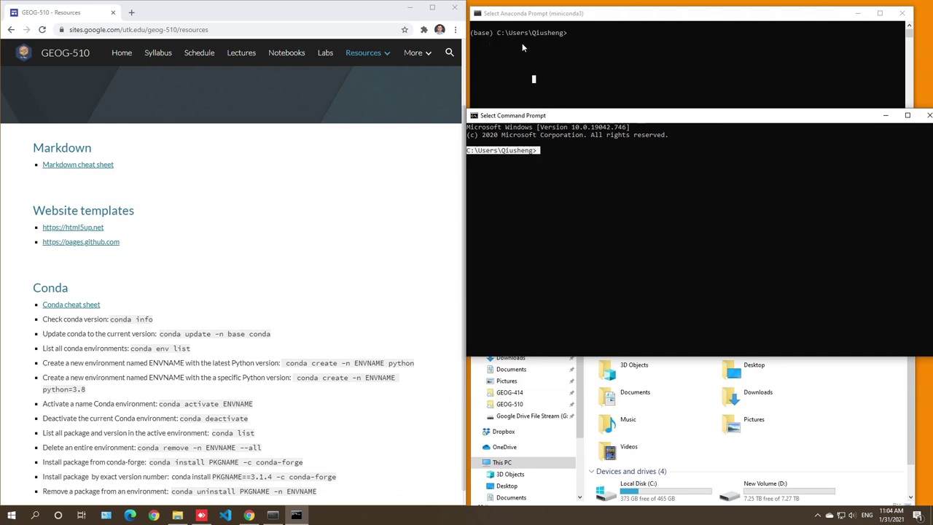
left_click_drag(577, 115, 397, 192)
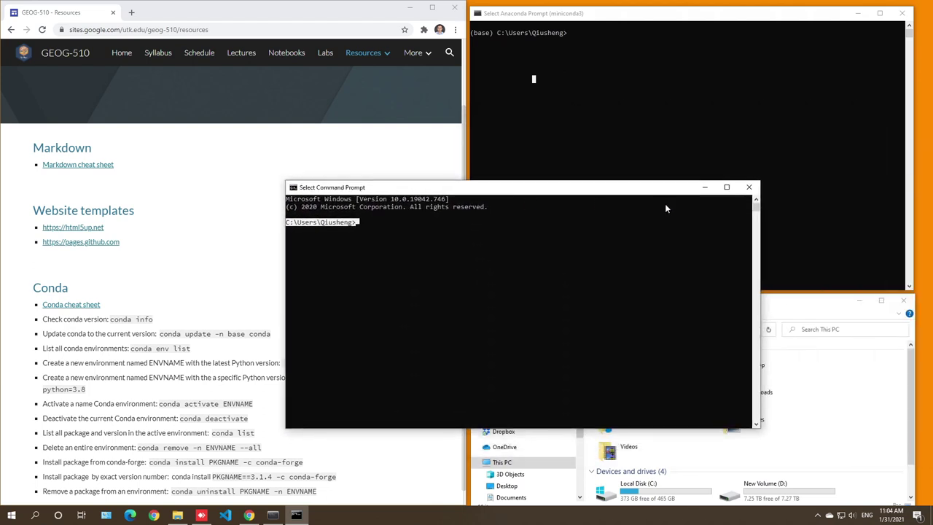
left_click(748, 188)
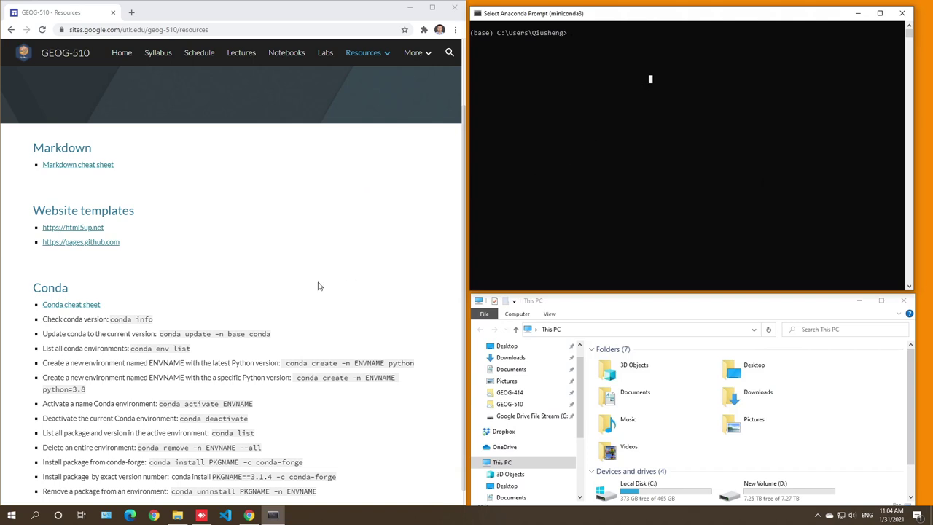
Find the version-check command in the website's Conda section and run conda info in the Anaconda Prompt
scroll(318, 286, "down", 1)
scroll(114, 322, "up", 1)
scroll(122, 324, "down", 1)
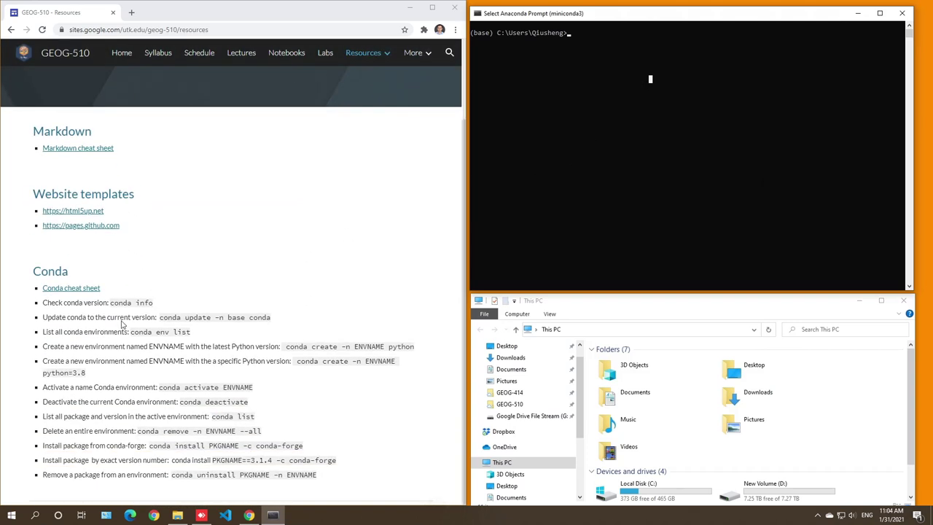
left_click(583, 52)
left_click(623, 96)
key("Escape")
type("conda info")
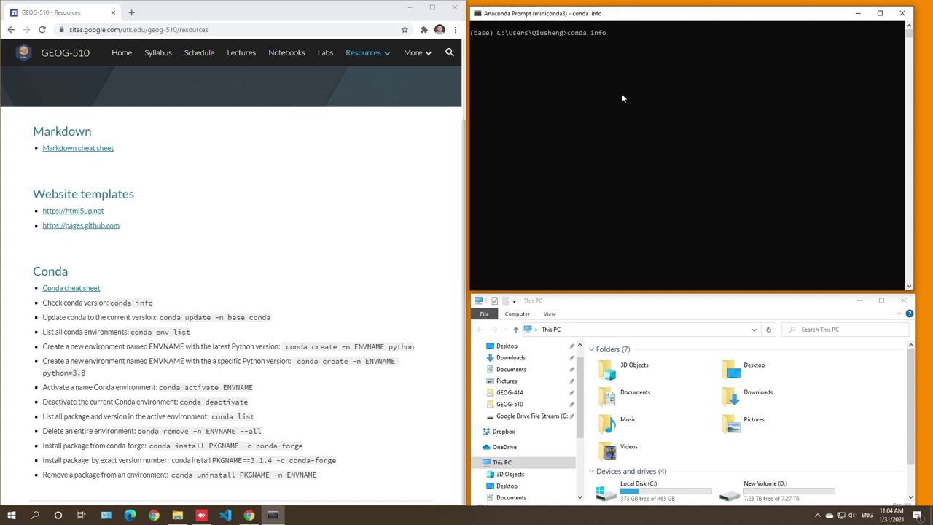
key("Return")
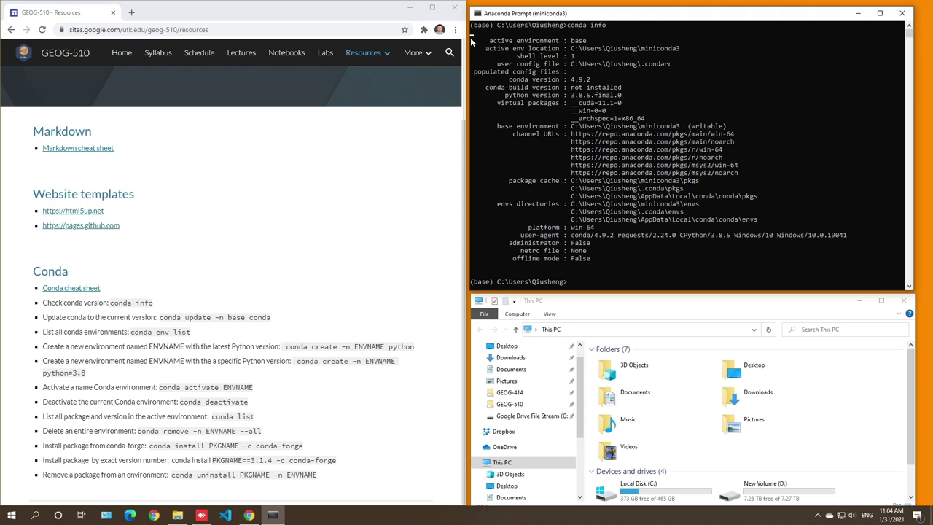
Review the conda info output, highlighting the active environment and its location path
left_click_drag(470, 41, 698, 243)
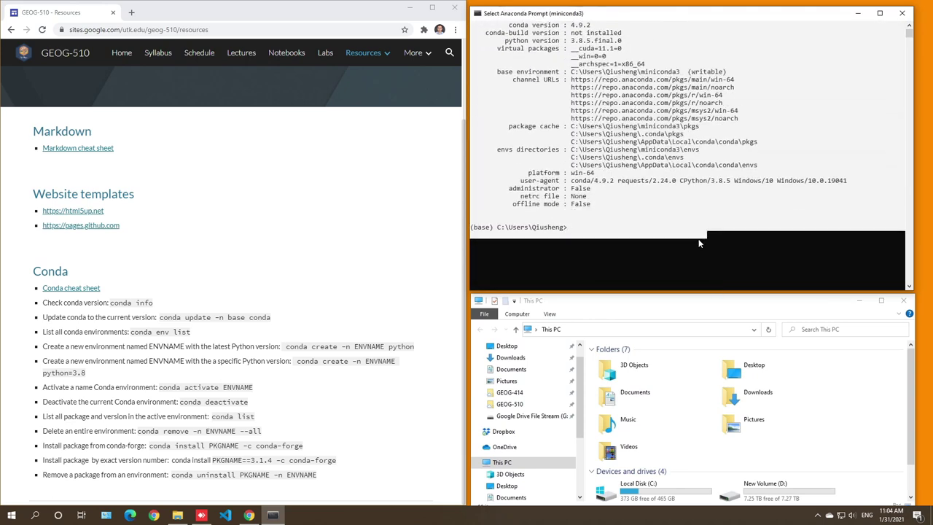
right_click(698, 242)
scroll(687, 249, "up", 3)
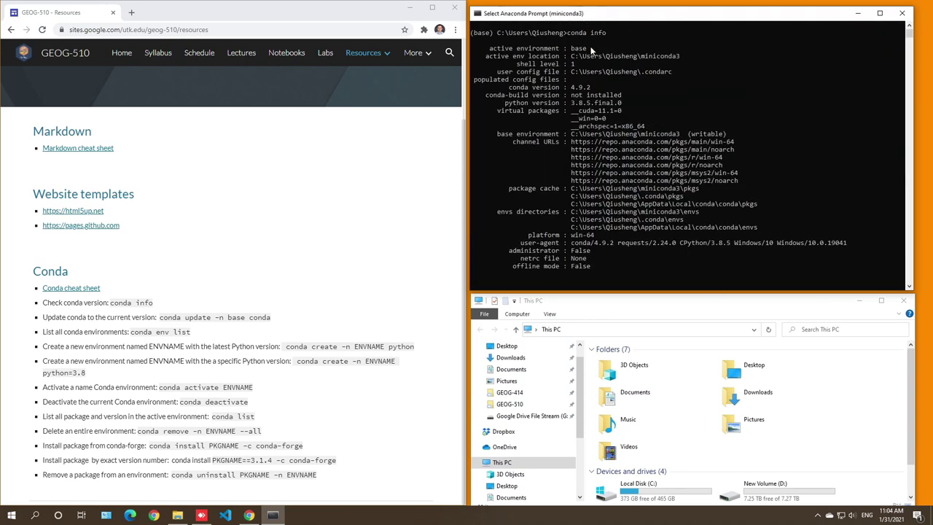
left_click_drag(593, 49, 573, 49)
left_click(642, 94)
left_click_drag(679, 57, 562, 57)
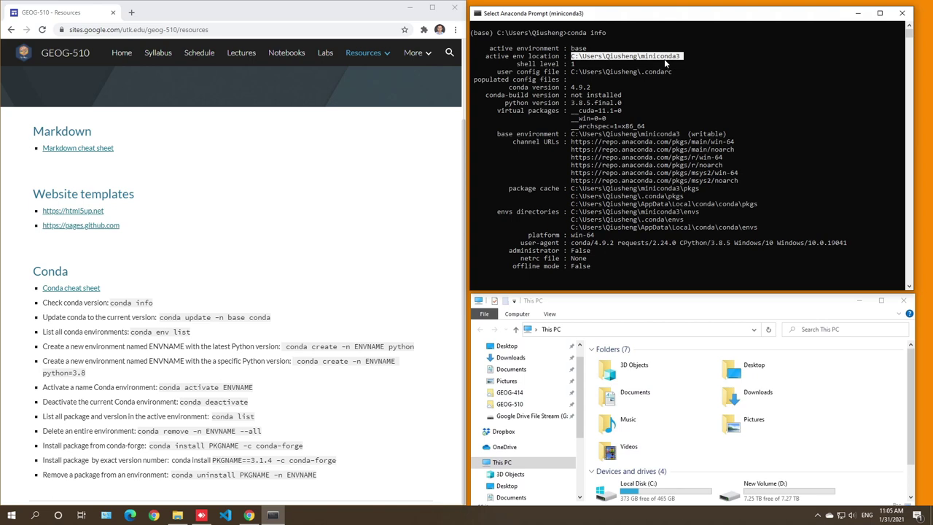
In File Explorer, browse Local Disk (C:) > Users to the current user's folder and find the miniconda3 folder
left_click(671, 310)
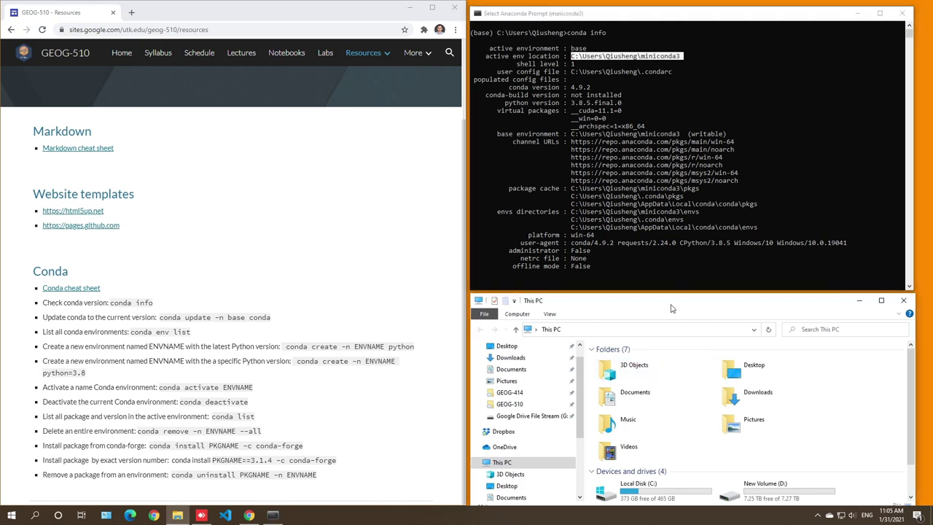
left_click(675, 496)
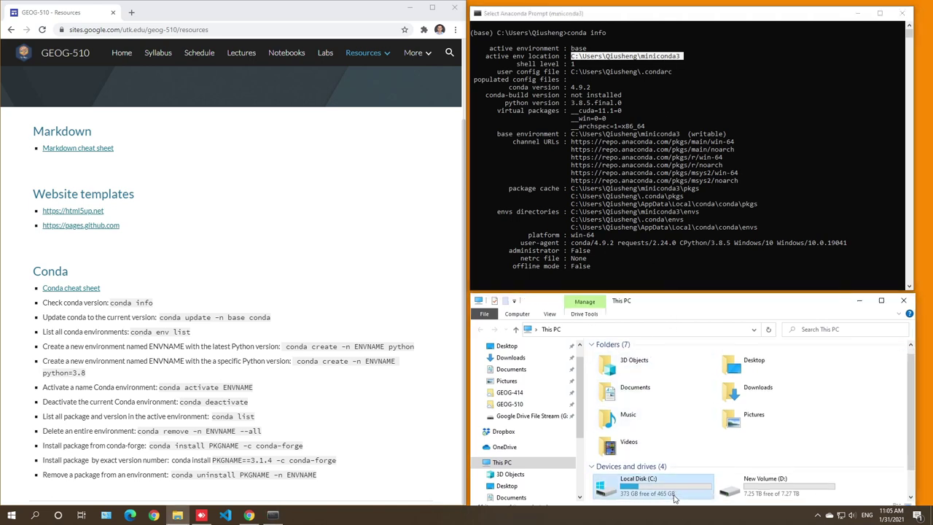
double_click(674, 497)
double_click(634, 443)
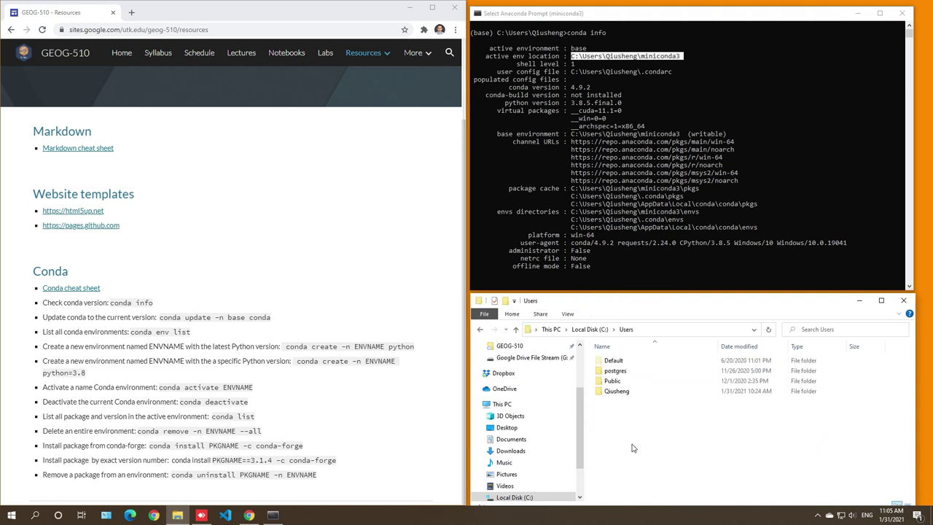
double_click(617, 391)
scroll(648, 411, "down", 4)
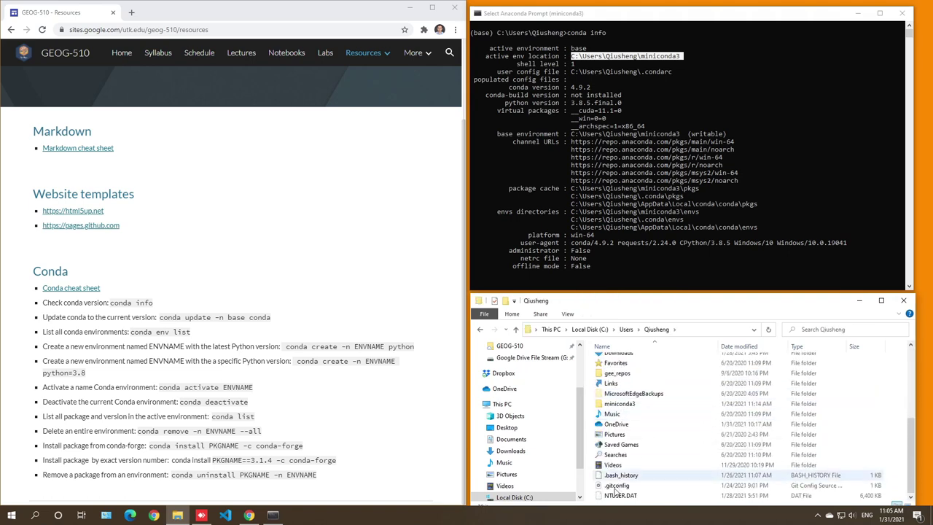
Open the miniconda3 folder in File Explorer and look through its contents
double_click(628, 404)
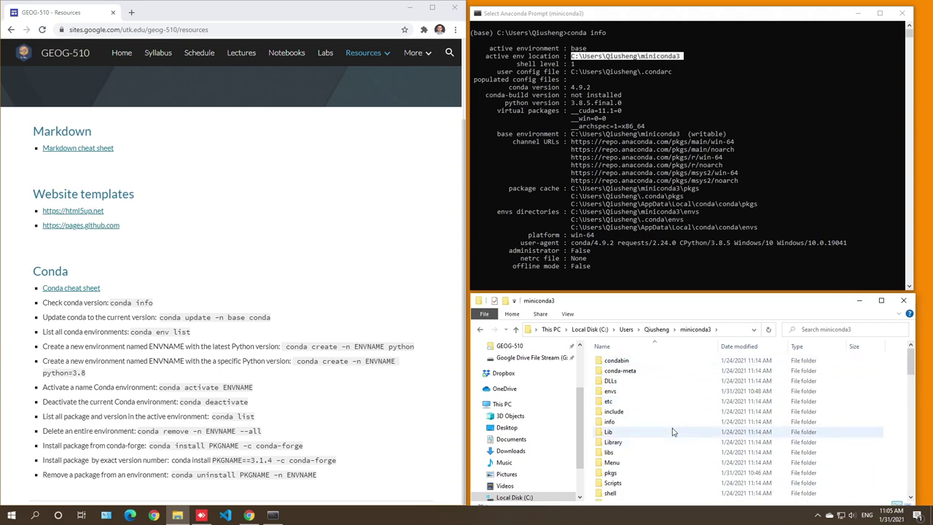
scroll(669, 423, "down", 6)
scroll(669, 409, "up", 6)
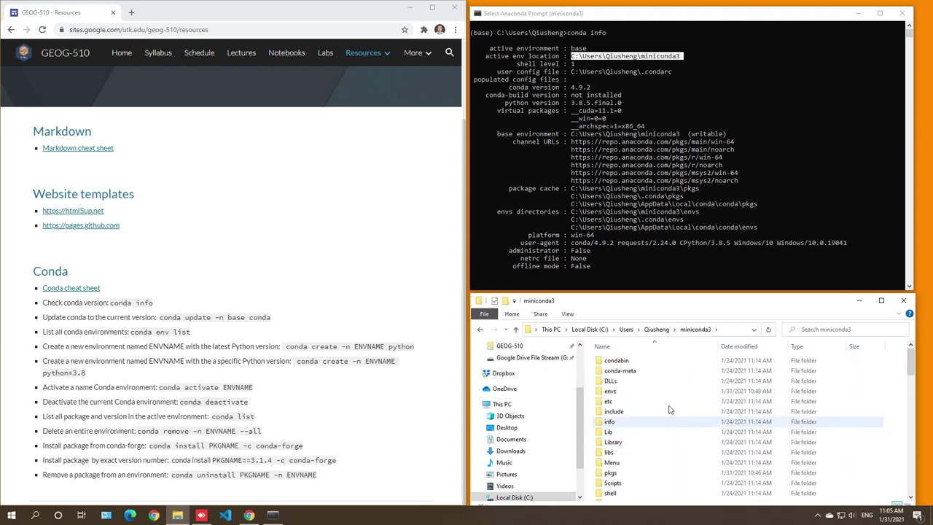
left_click(655, 328)
double_click(620, 497)
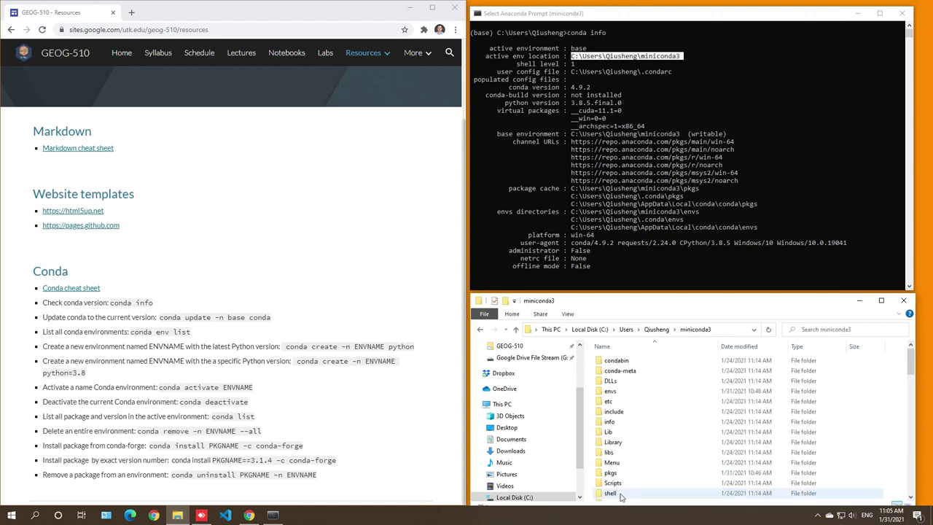
Highlight the user config file, conda version and base environment entries in the conda info output
left_click(611, 80)
left_click_drag(572, 72, 666, 74)
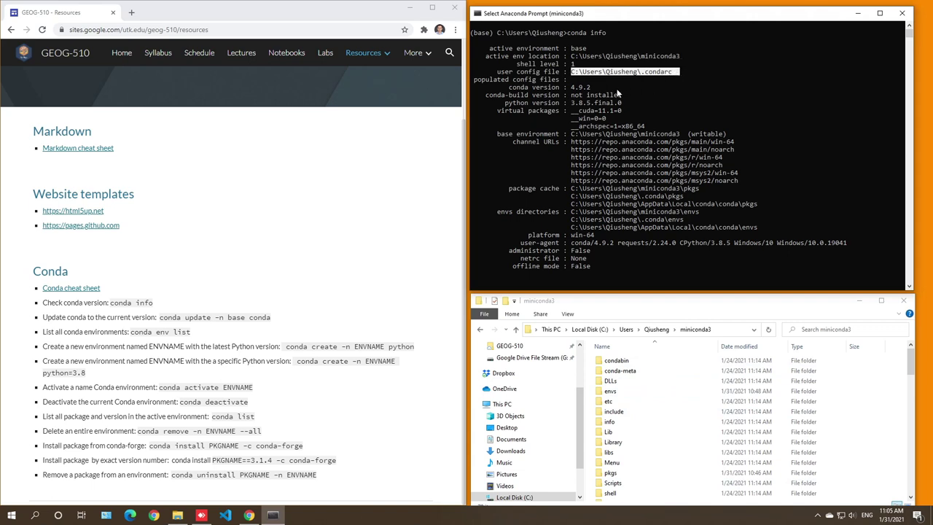
left_click_drag(595, 87, 571, 92)
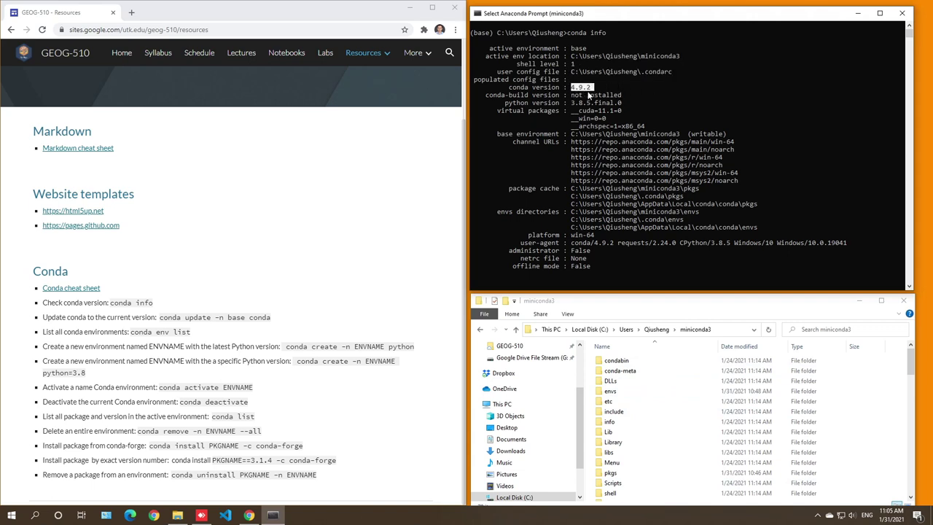
left_click(595, 88)
left_click_drag(594, 88, 570, 90)
left_click_drag(567, 134, 731, 136)
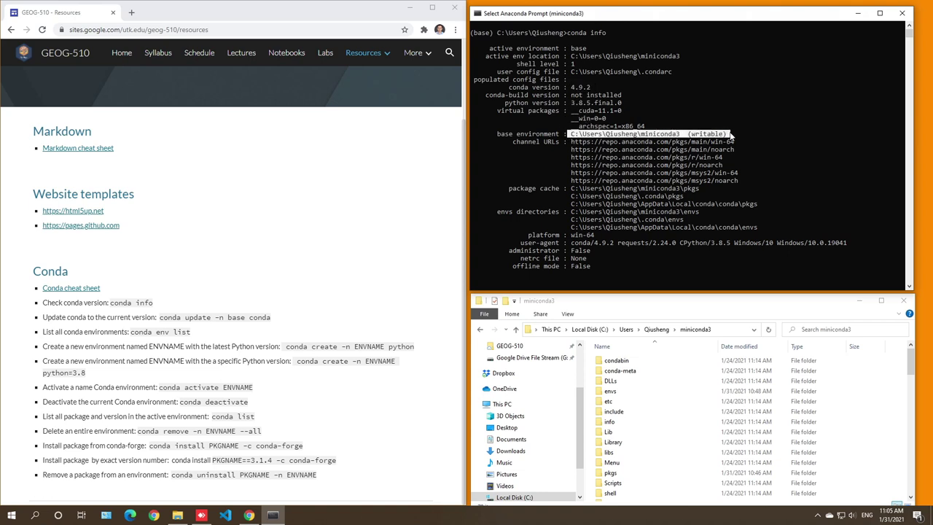
Highlight the envs directories in the conda info output and open the matching envs folder inside miniconda3
left_click_drag(573, 214, 702, 238)
left_click(701, 241)
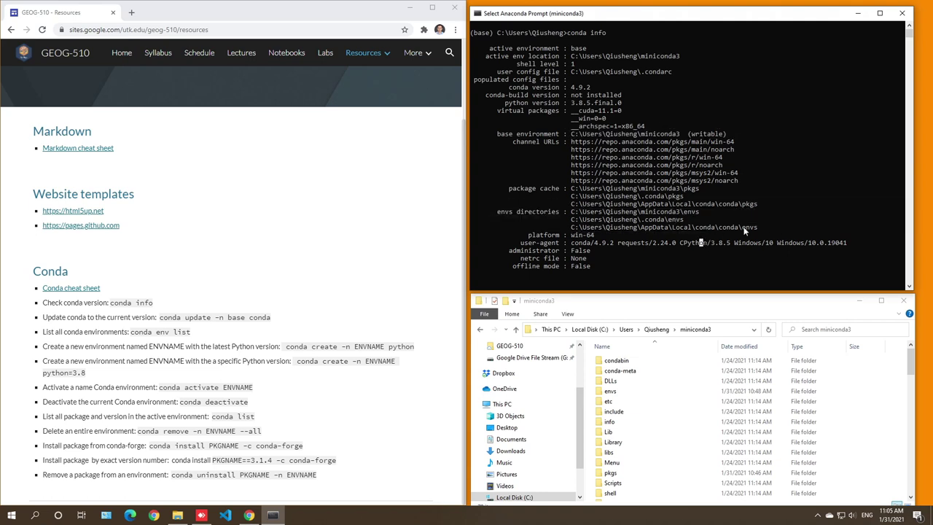
left_click_drag(773, 229, 560, 215)
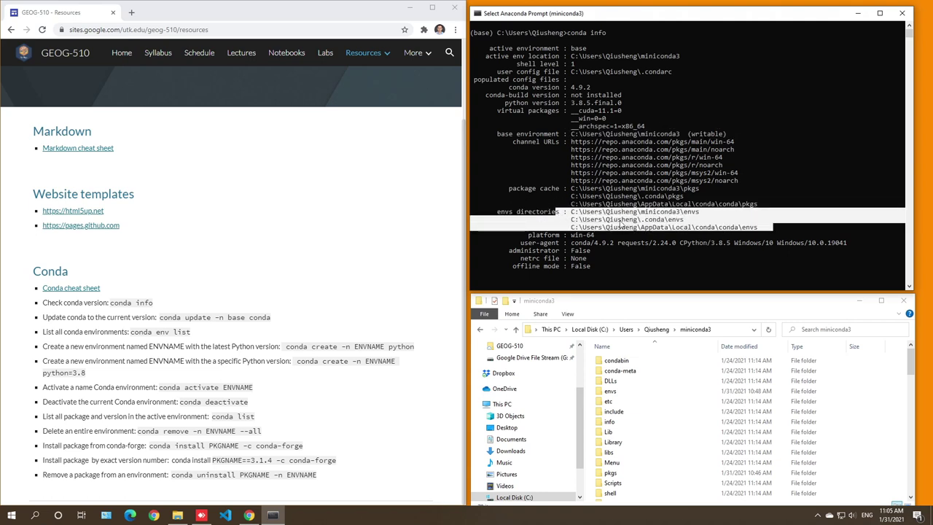
left_click(653, 220)
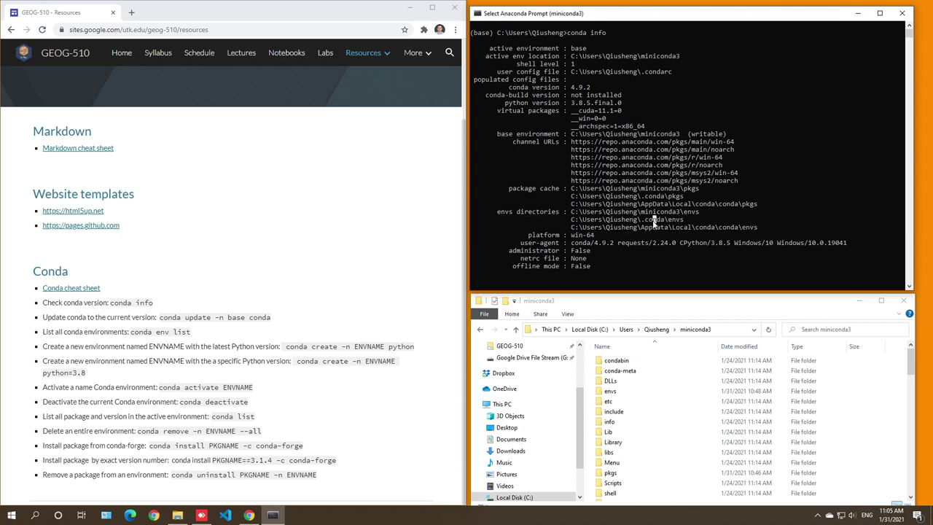
left_click(623, 392)
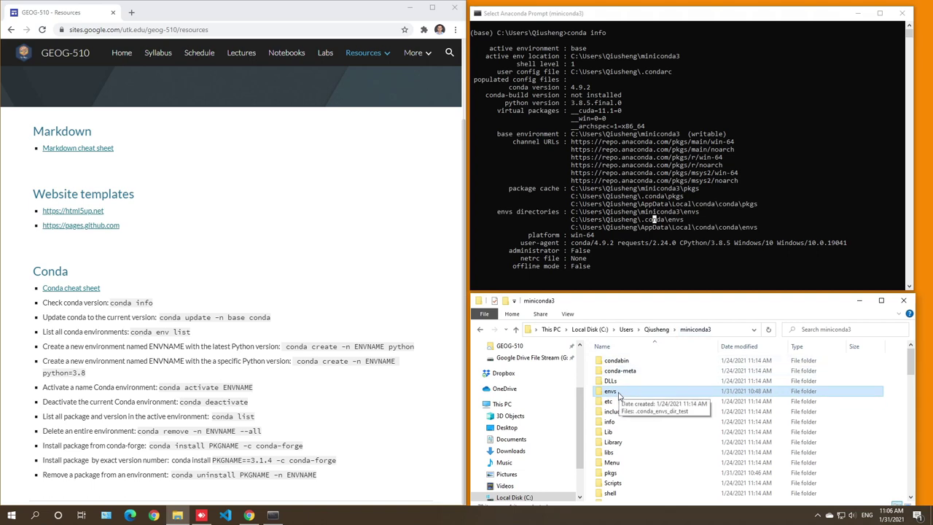
double_click(618, 393)
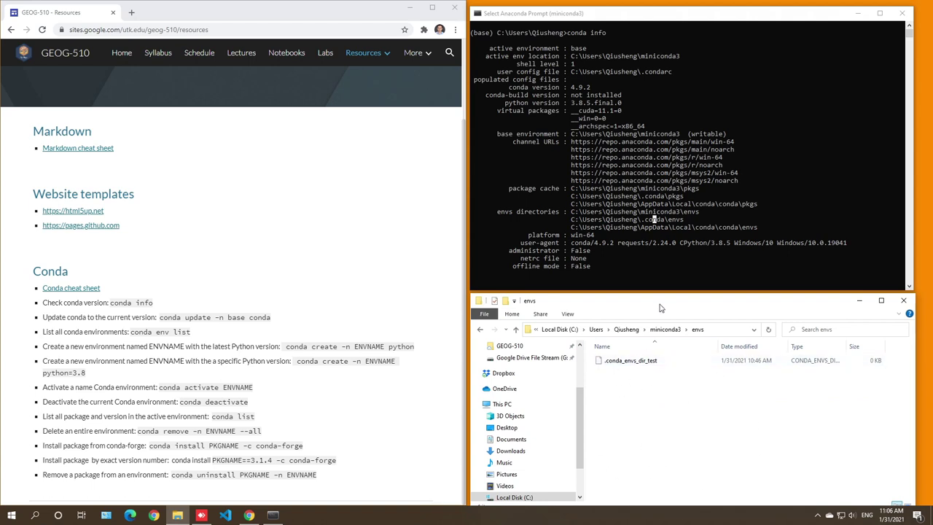
Highlight the (base) prompt line in the Anaconda Prompt and the conda update command in the website's Conda section
left_click(684, 265)
scroll(684, 268, "down", 3)
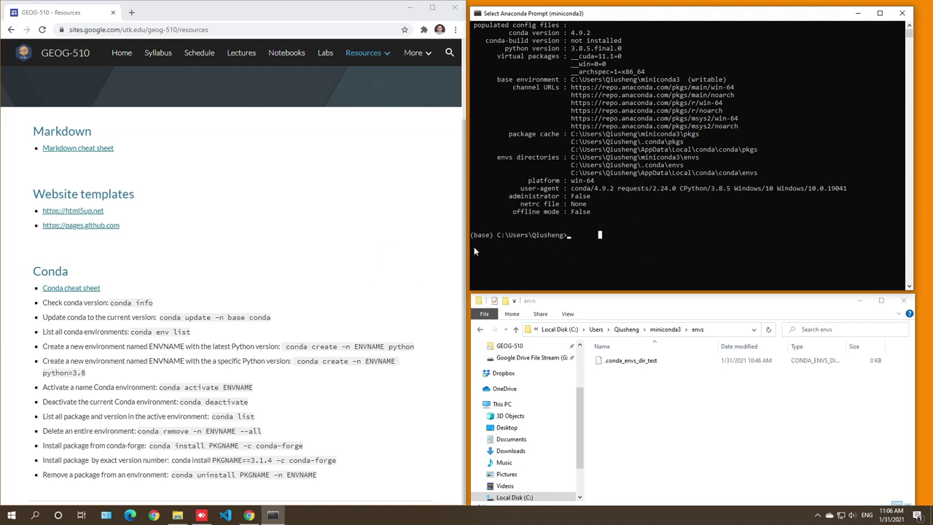
left_click_drag(472, 236, 572, 236)
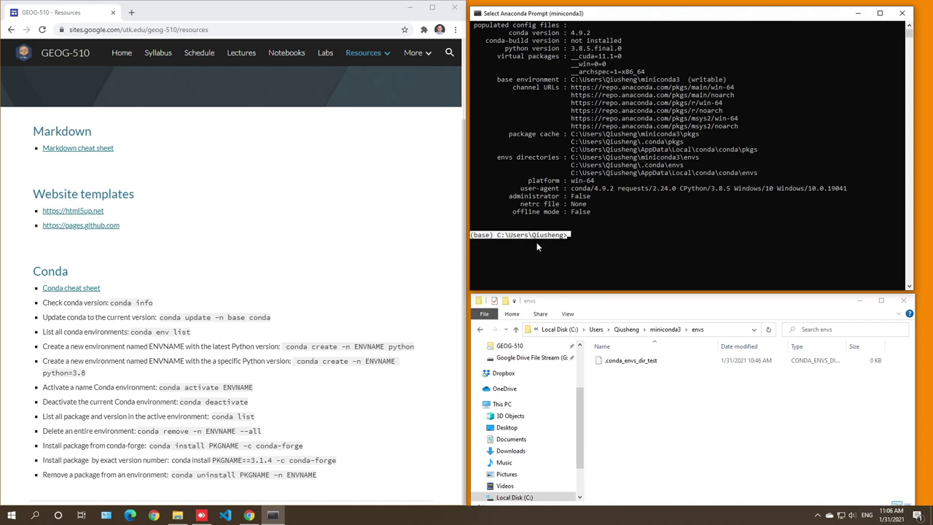
left_click(167, 319)
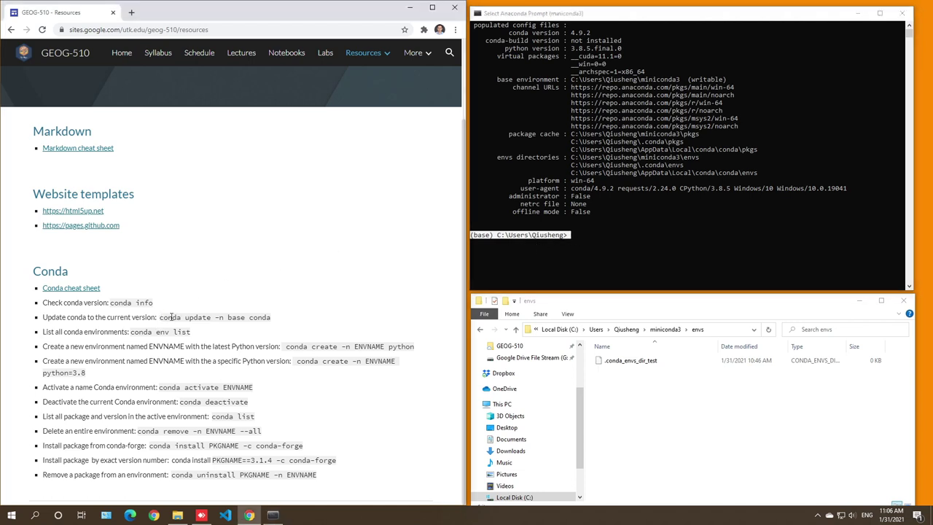
left_click_drag(171, 316, 272, 317)
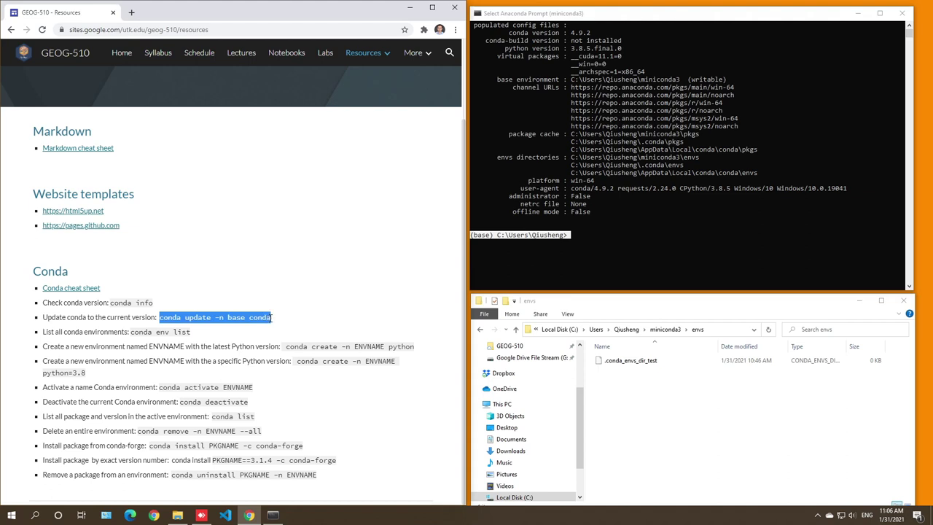
left_click(175, 290)
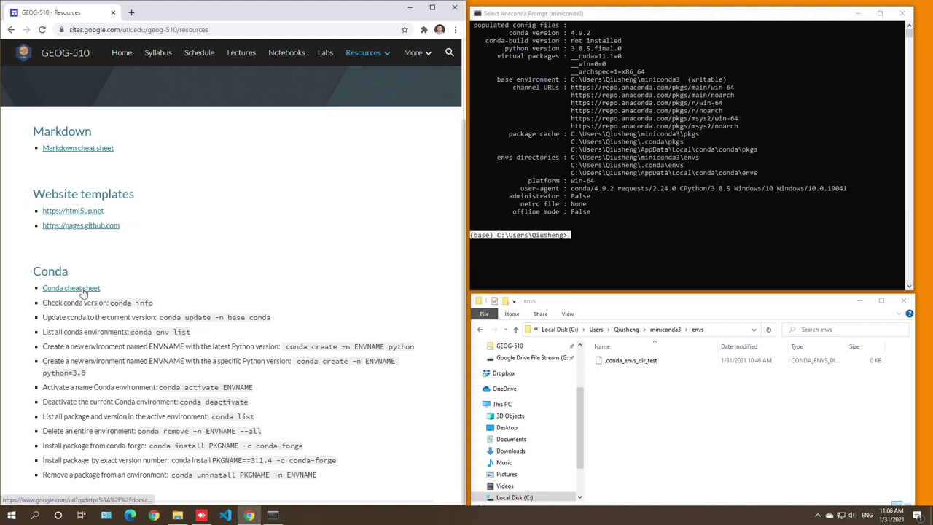
Open the Conda cheat sheet from the Resources page in a new tab and skim both of its pages
right_click(82, 291)
left_click(105, 295)
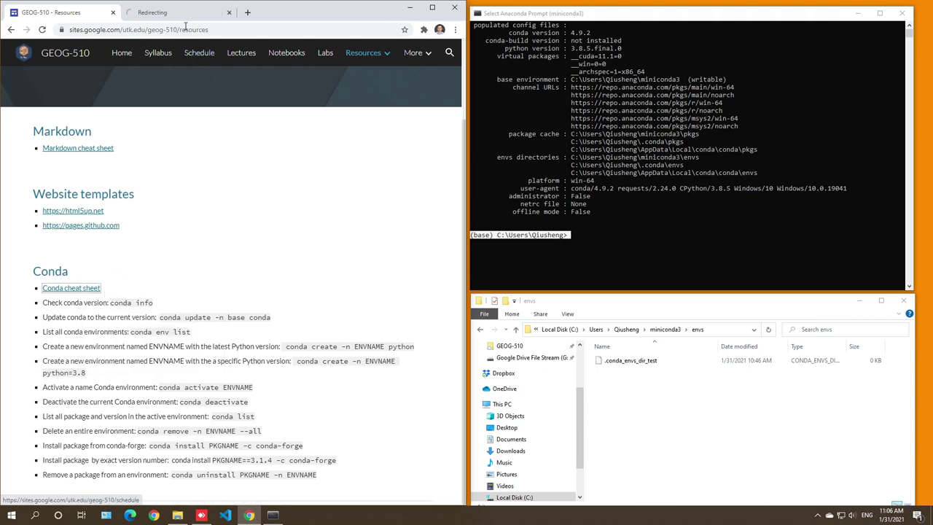
left_click(178, 13)
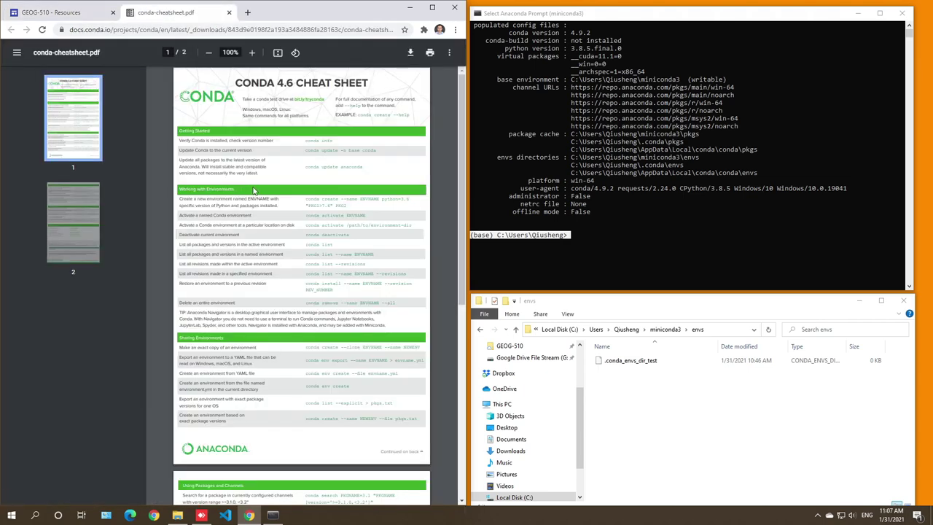
scroll(254, 190, "down", 5)
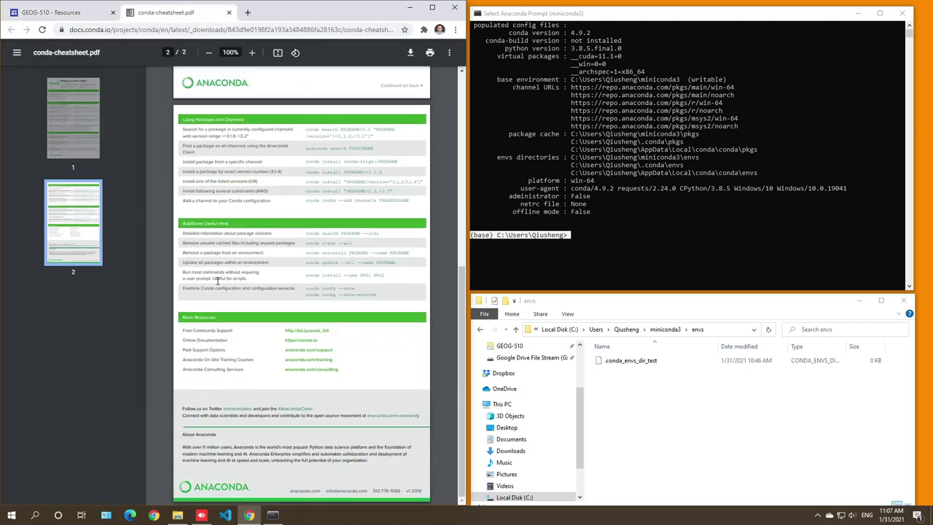
left_click(62, 16)
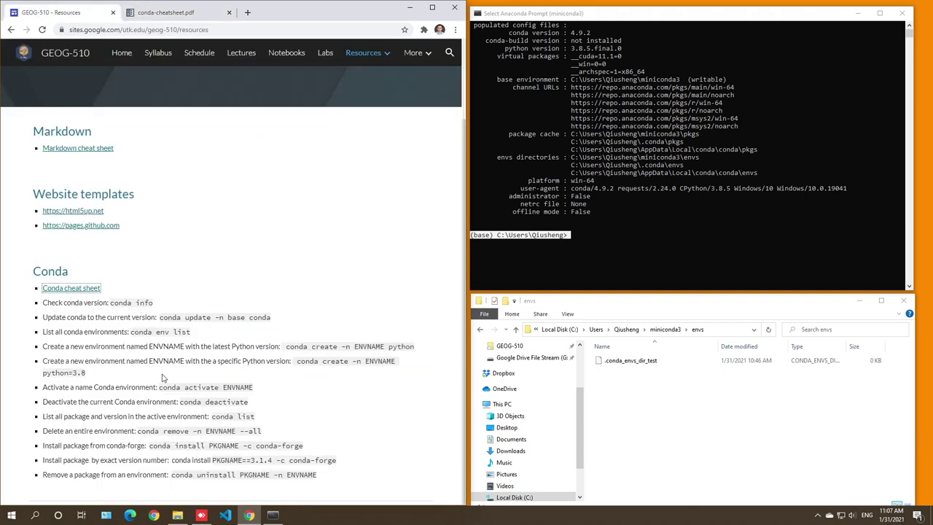
left_click(193, 20)
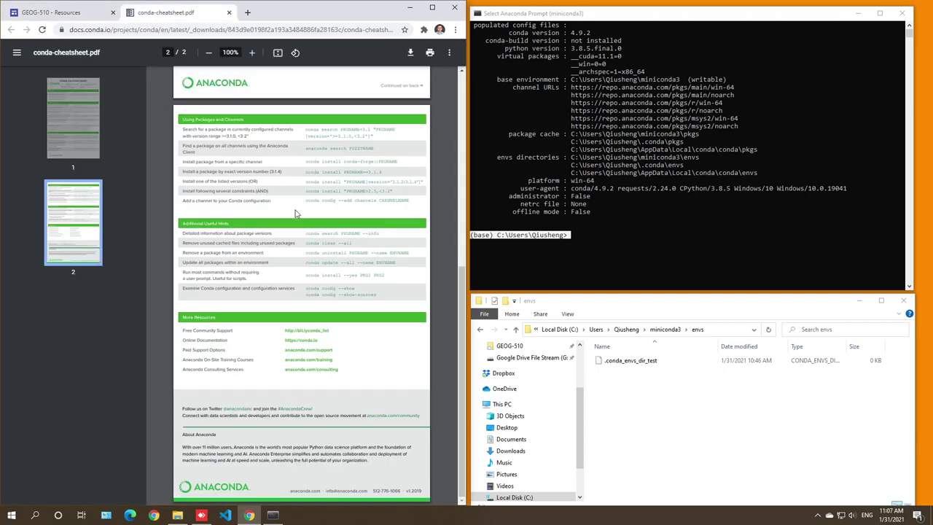
scroll(295, 213, "up", 5)
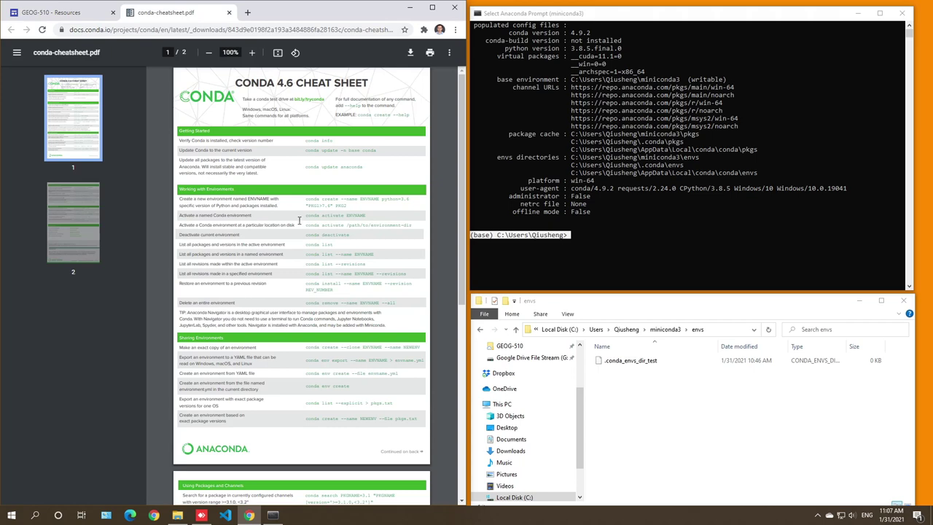
Maximize the browser window, enlarge the cheat sheet to 175% and read through to its end
left_click(432, 7)
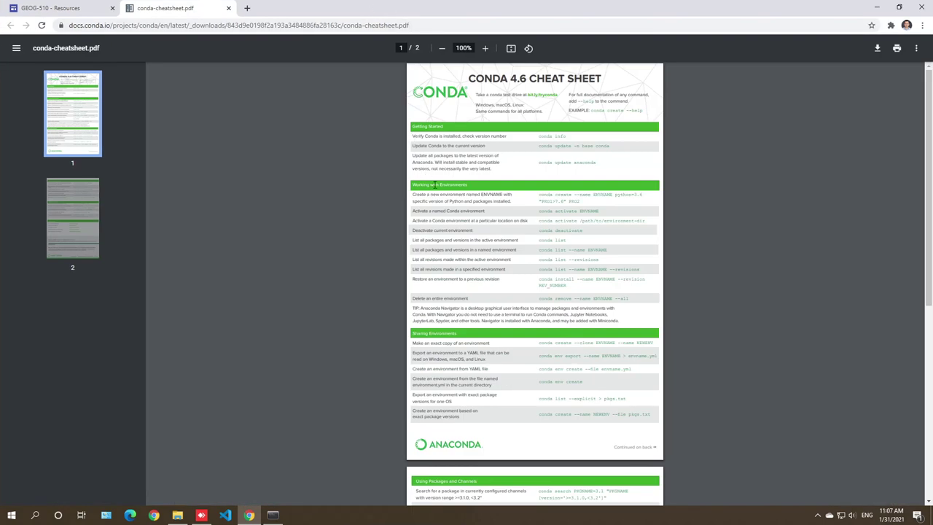
left_click(485, 48)
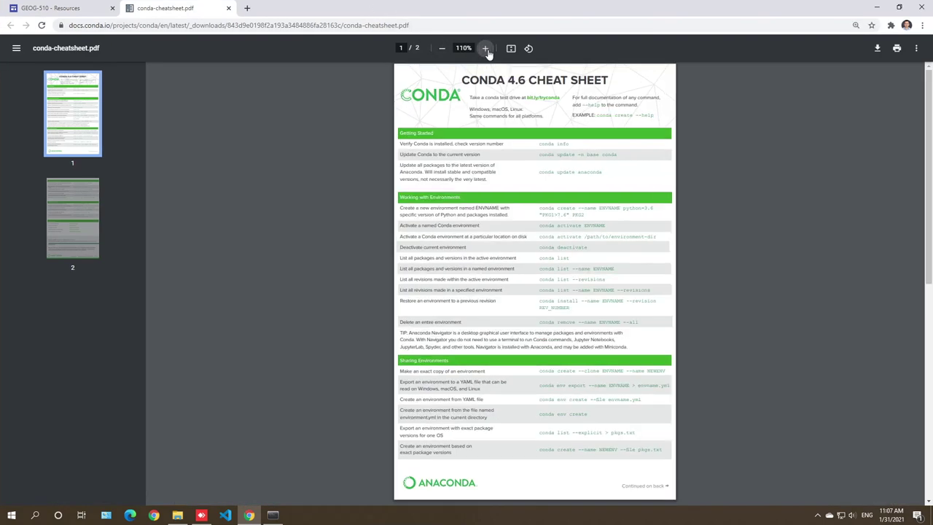
left_click(484, 48)
left_click(484, 48)
left_click(484, 48)
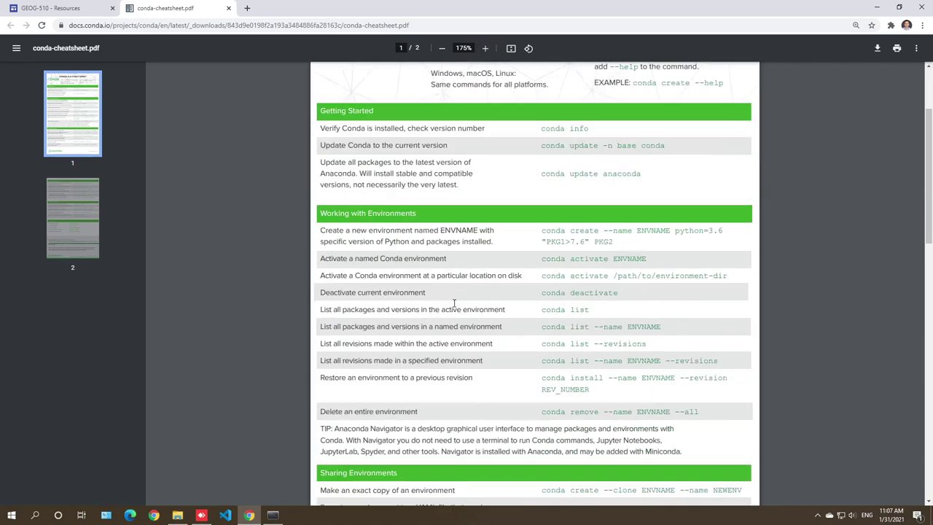
scroll(454, 305, "down", 15)
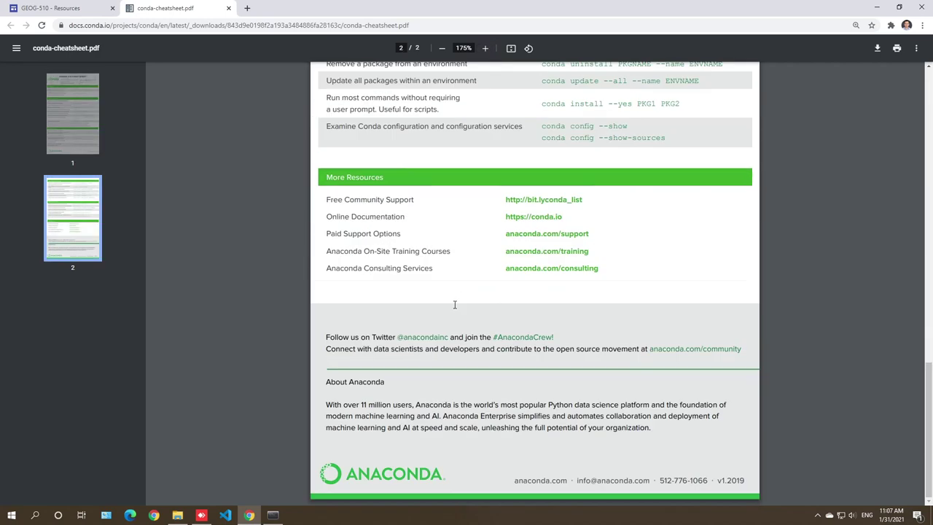
Close the cheat sheet and arrange the Resources page and the Anaconda Prompt side by side, each filling half the screen
left_click(228, 8)
double_click(251, 11)
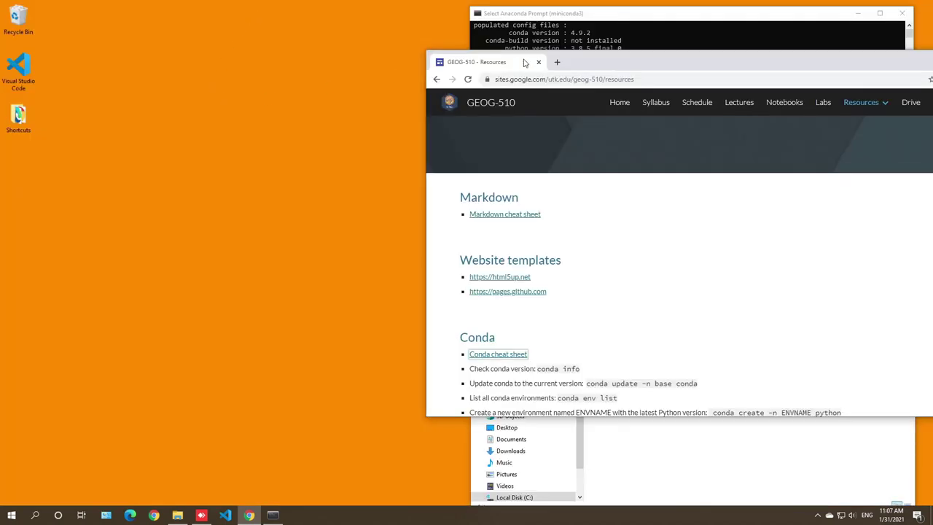
left_click_drag(655, 62, 0, 10)
left_click(707, 211)
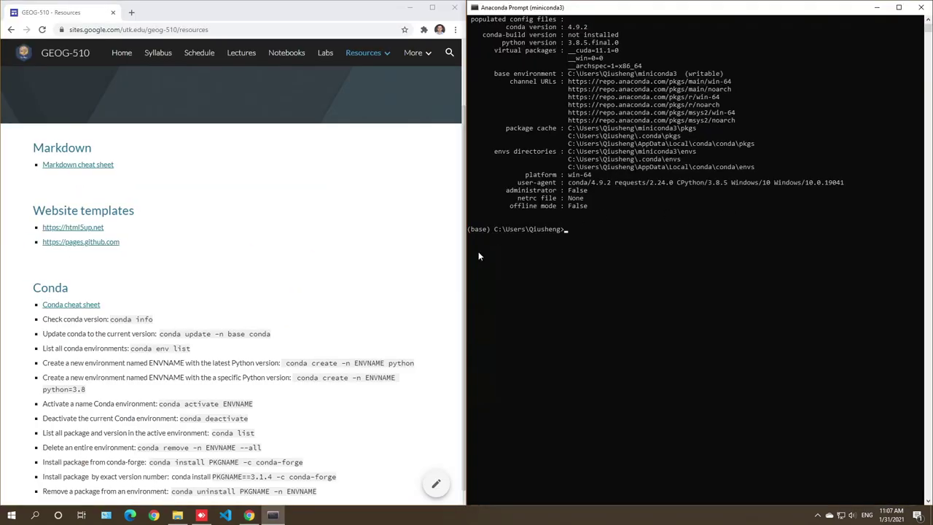
Copy the command conda update -n base conda from the website and run it in the Anaconda Prompt
left_click(227, 333)
scroll(241, 328, "down", 1)
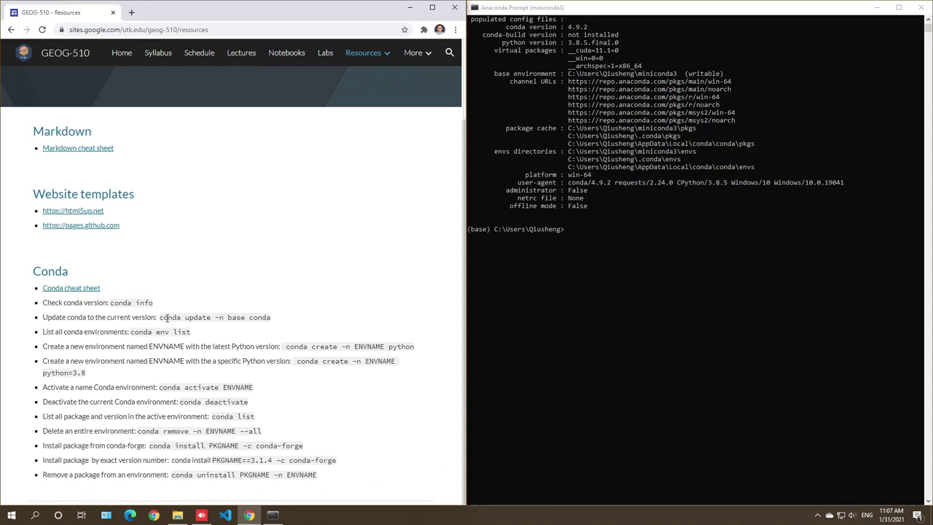
left_click_drag(160, 319, 273, 317)
right_click(260, 319)
left_click(274, 327)
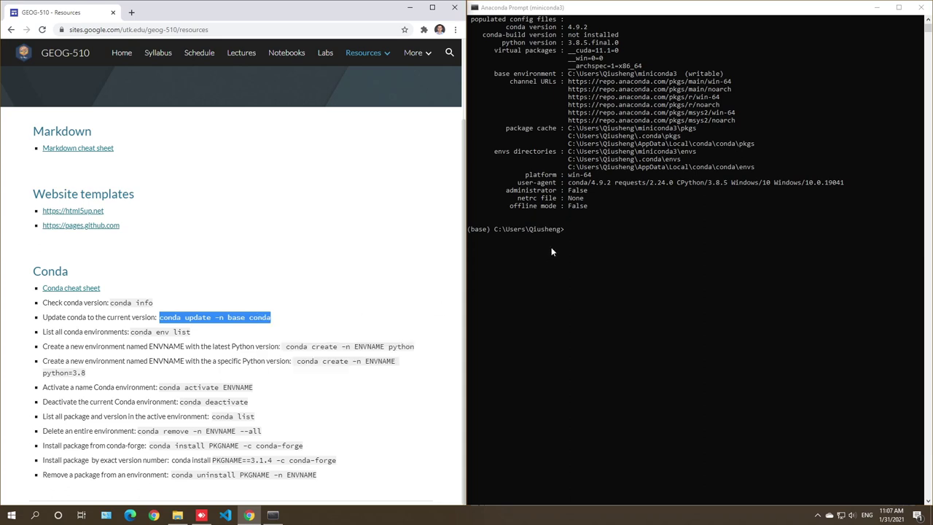
left_click(593, 230)
right_click(593, 230)
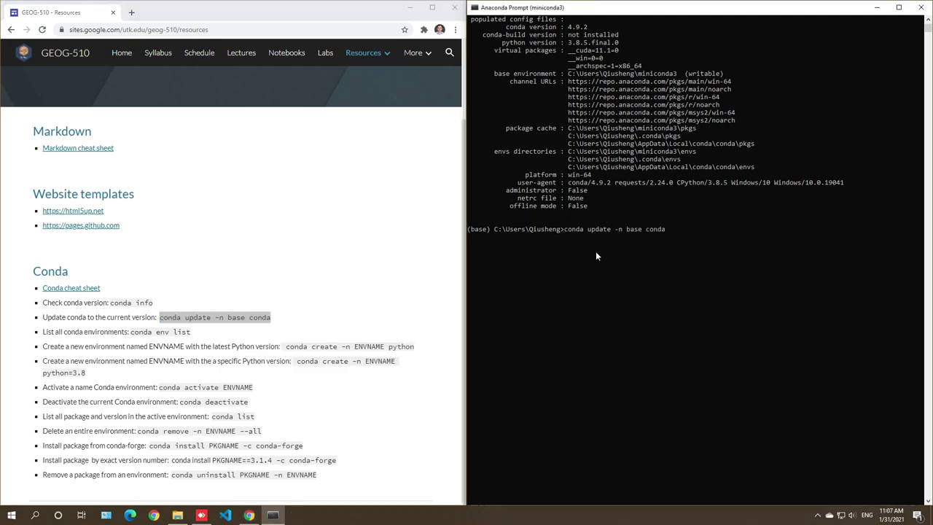
key("Return")
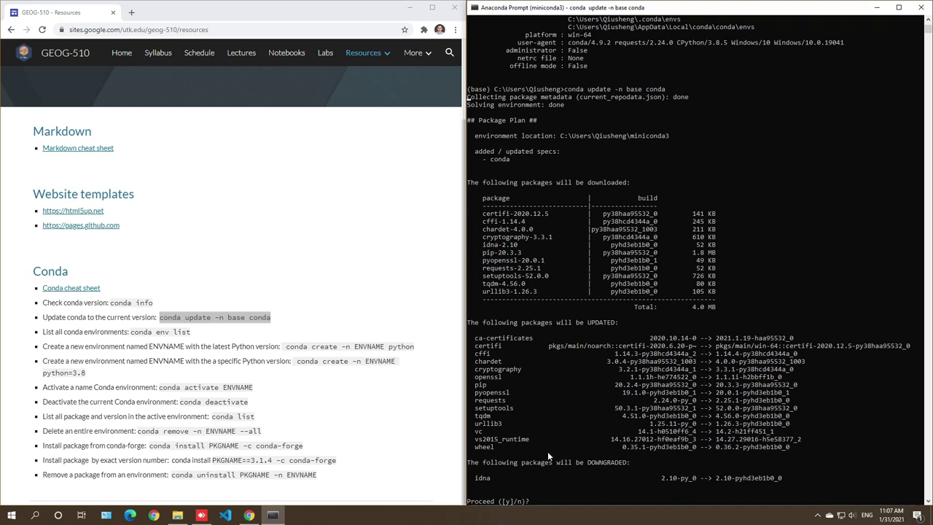
Review the update's package plan, highlighting the packages to download and those to update
left_click(560, 500)
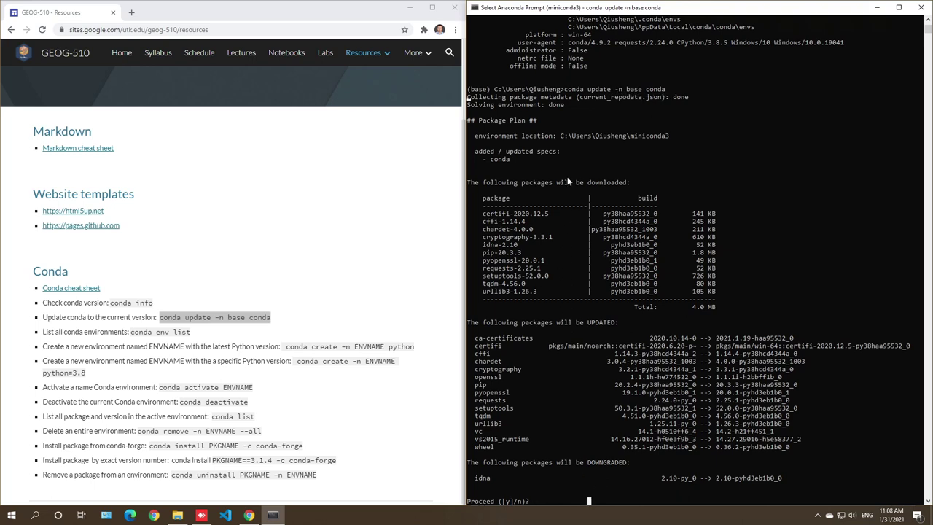
left_click_drag(547, 133, 521, 264)
left_click(550, 299)
left_click_drag(482, 219, 722, 301)
left_click(732, 311)
left_click_drag(477, 347, 817, 462)
left_click(810, 461)
Confirm the conda update by answering y to the proceed question
left_click(577, 495)
type("y")
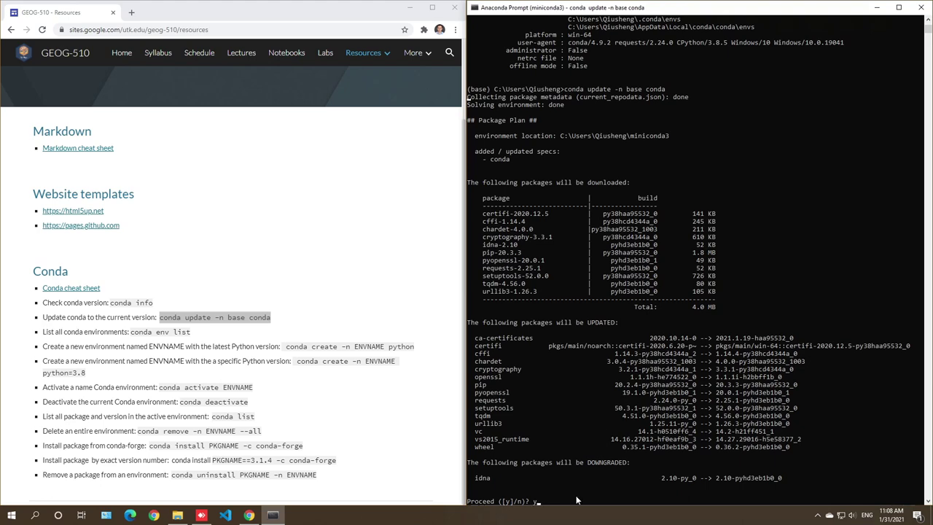
key("Return")
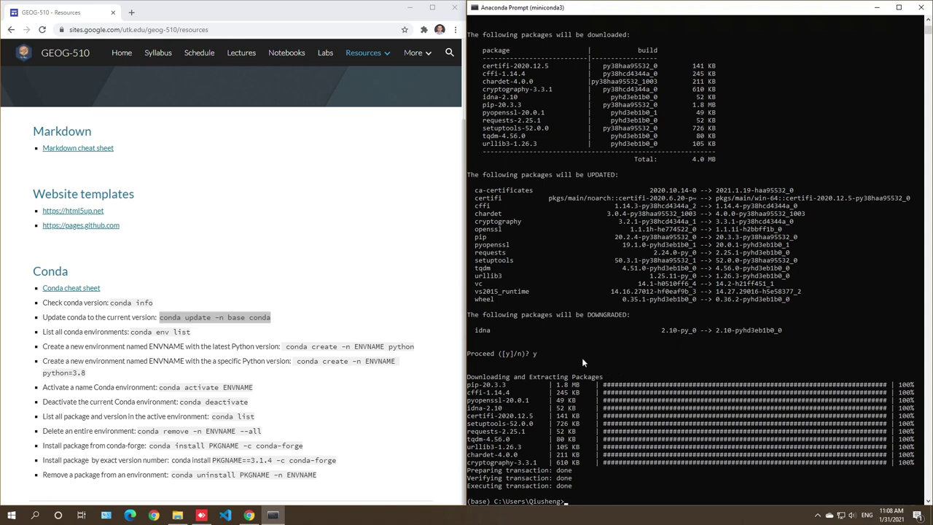
List all conda environments by running conda env list from the website's command list in the Anaconda Prompt
left_click(608, 503)
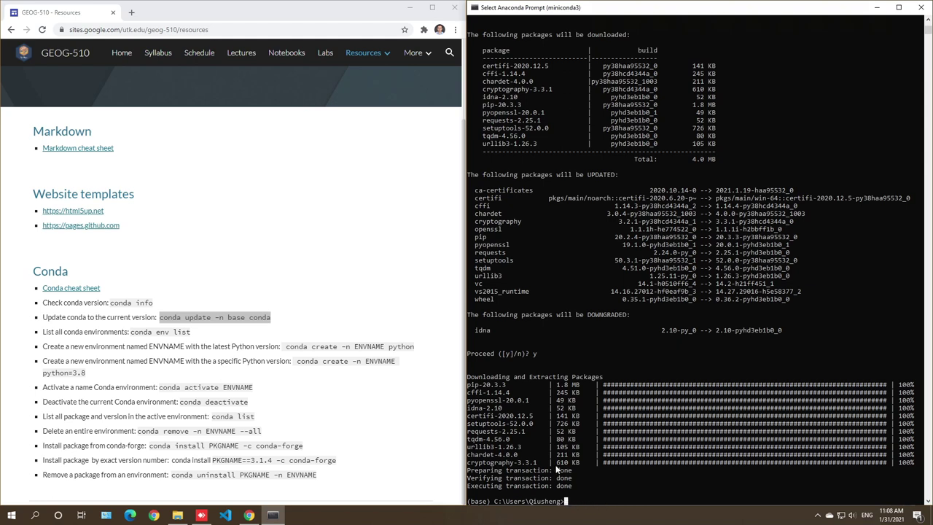
key("alt+Tab")
left_click(619, 502)
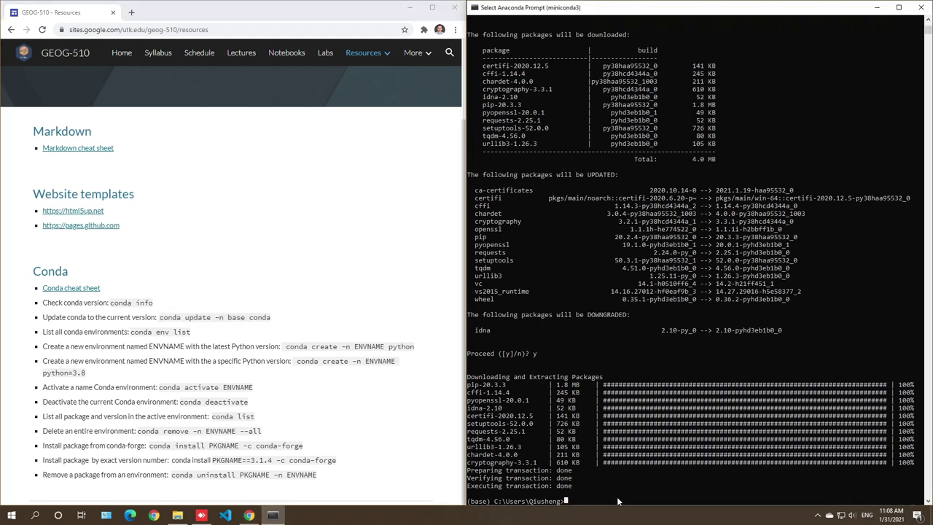
scroll(616, 499, "down", 3)
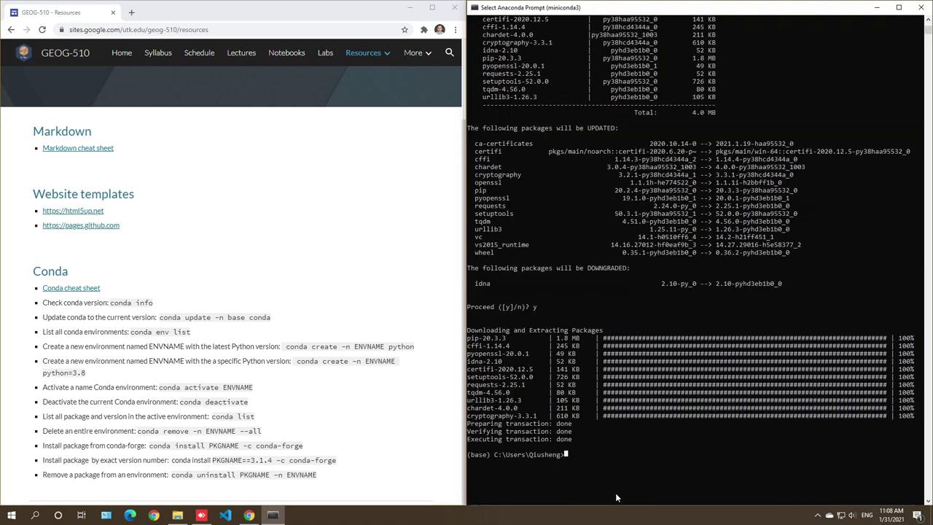
scroll(616, 497, "down", 5)
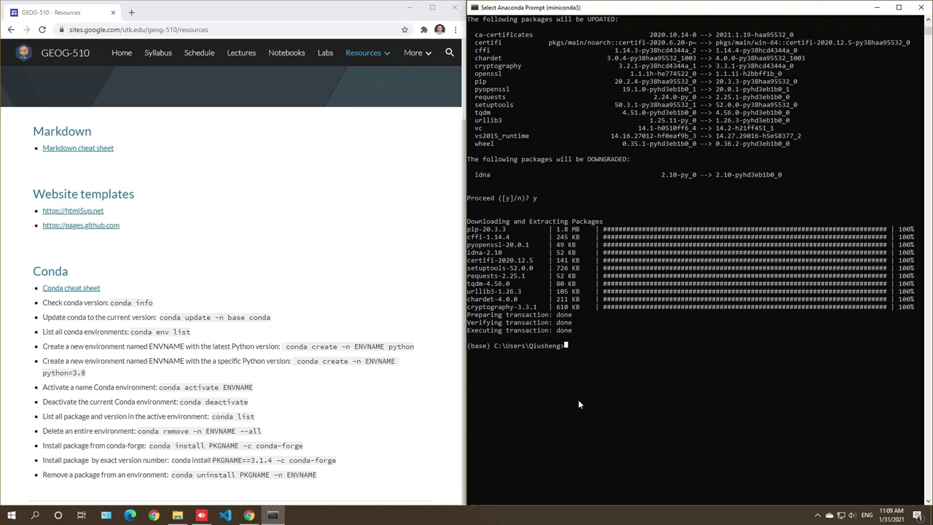
left_click_drag(191, 333, 129, 335)
left_click(686, 415)
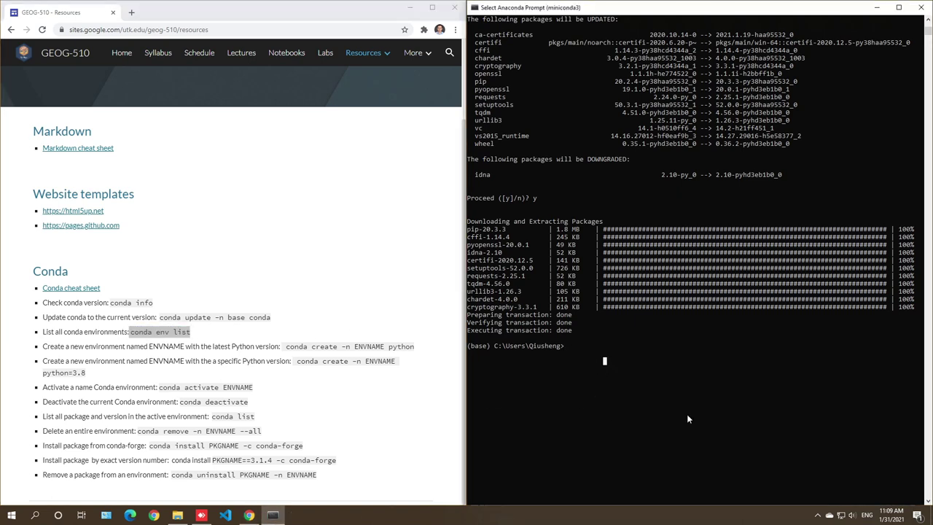
type("conda env")
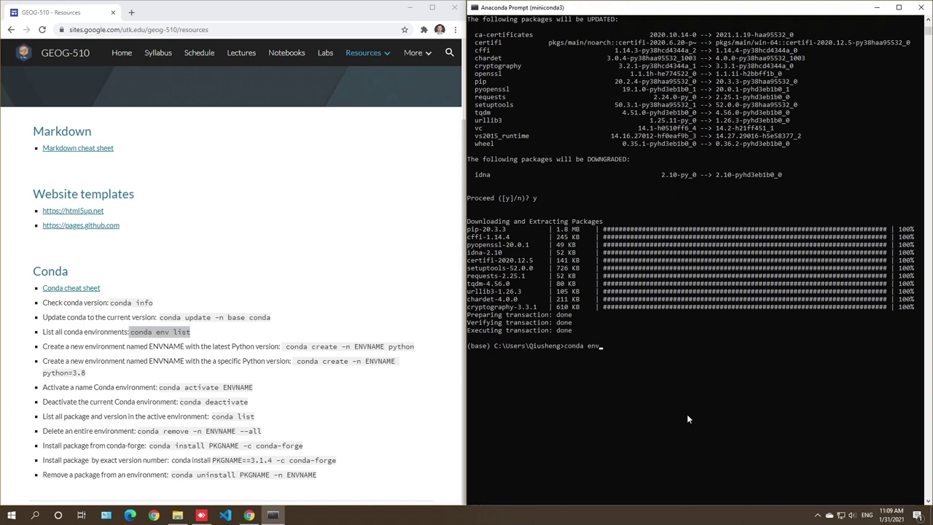
type(" list")
key("Return")
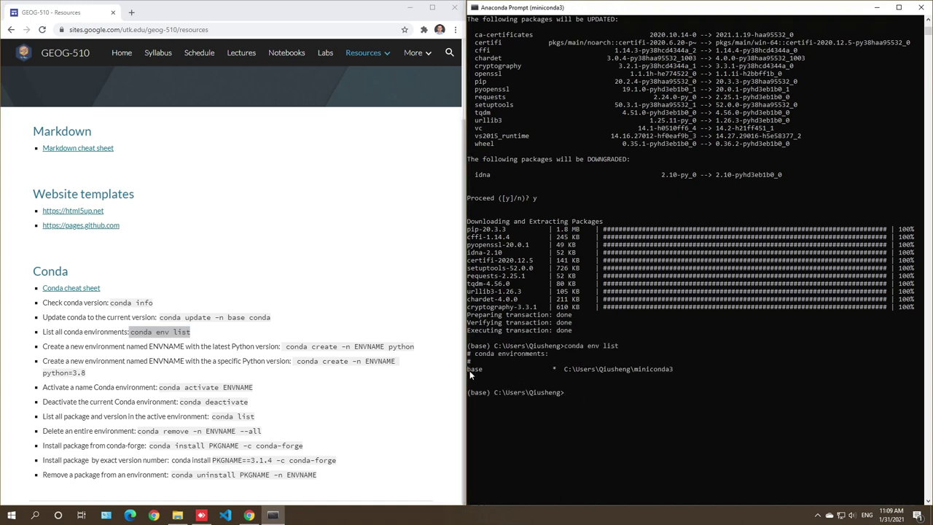
Highlight the base environment's name and its folder path in the conda env list output
left_click_drag(468, 369, 684, 372)
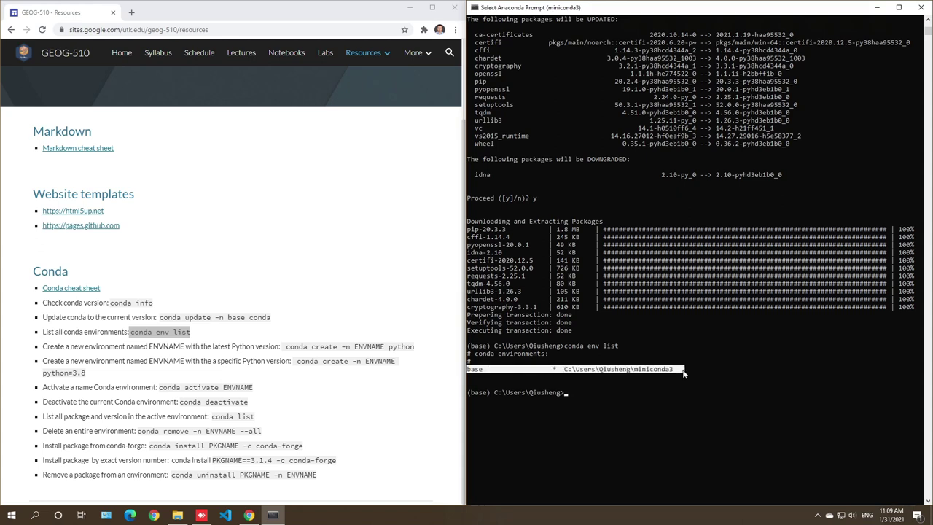
left_click(679, 392)
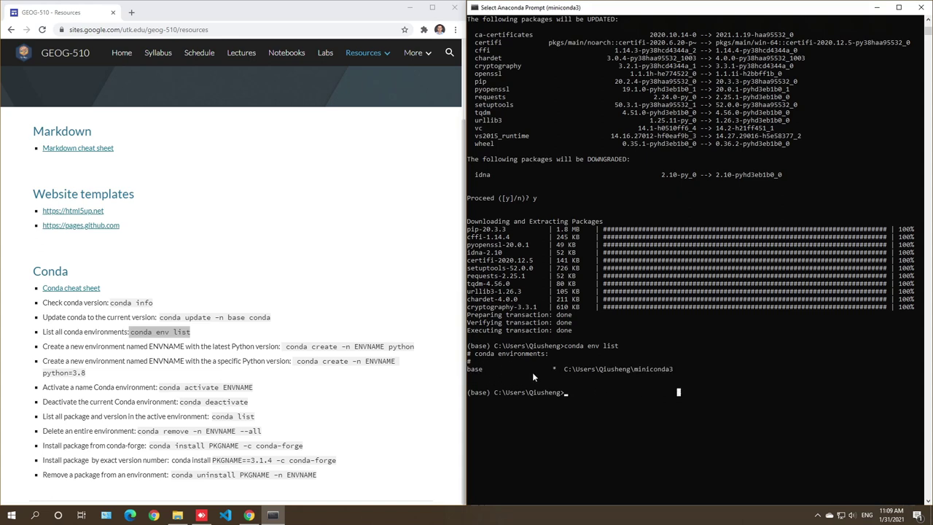
left_click(12, 514)
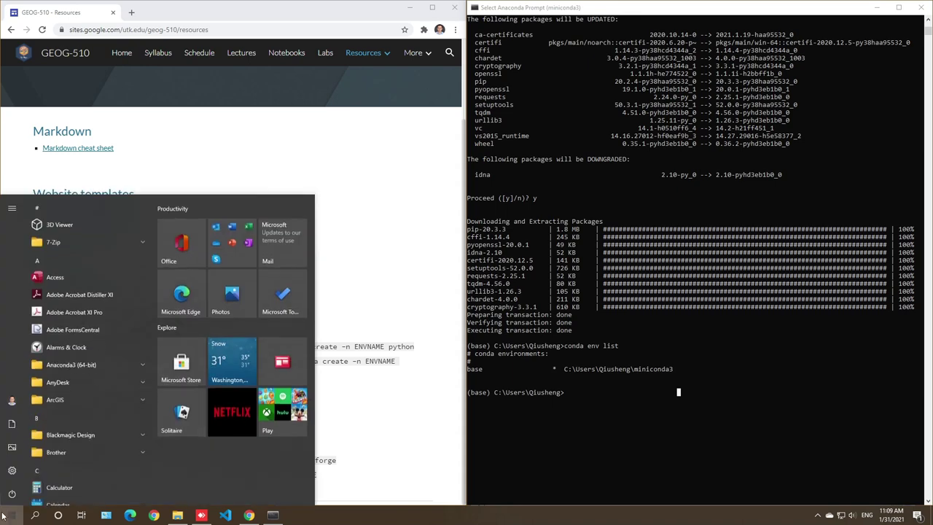
left_click(618, 432)
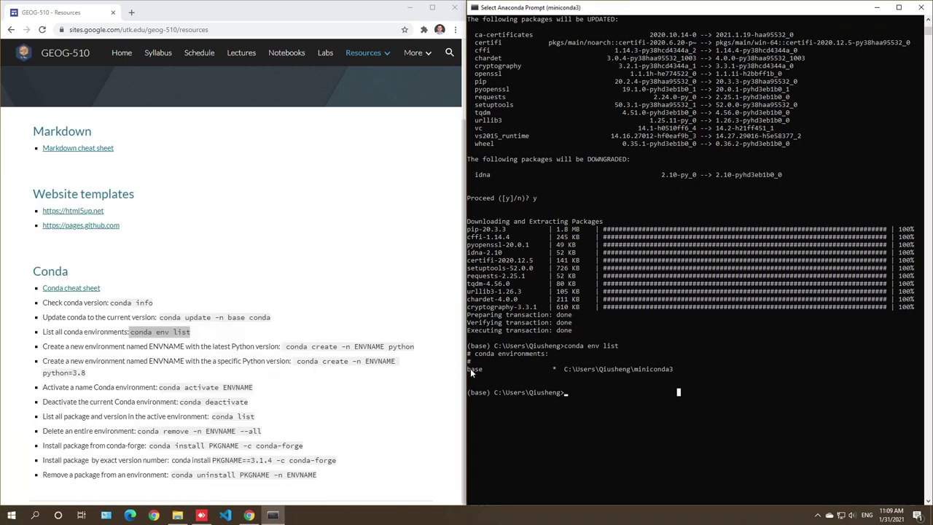
left_click_drag(470, 368, 545, 372)
left_click(592, 376)
left_click_drag(686, 369, 564, 369)
Switch to File Explorer to show the miniconda3 folder's full path, and minimize its window to return to the Anaconda Prompt
left_click(177, 514)
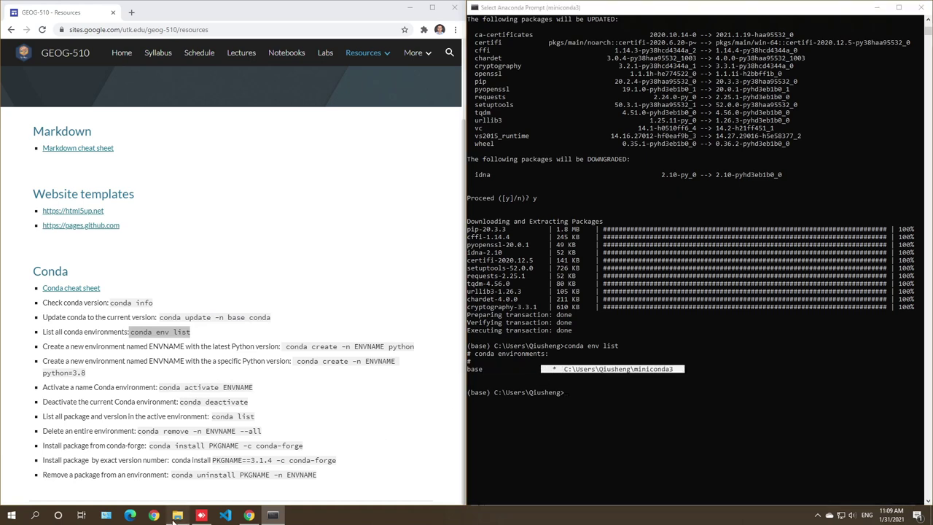
left_click(665, 329)
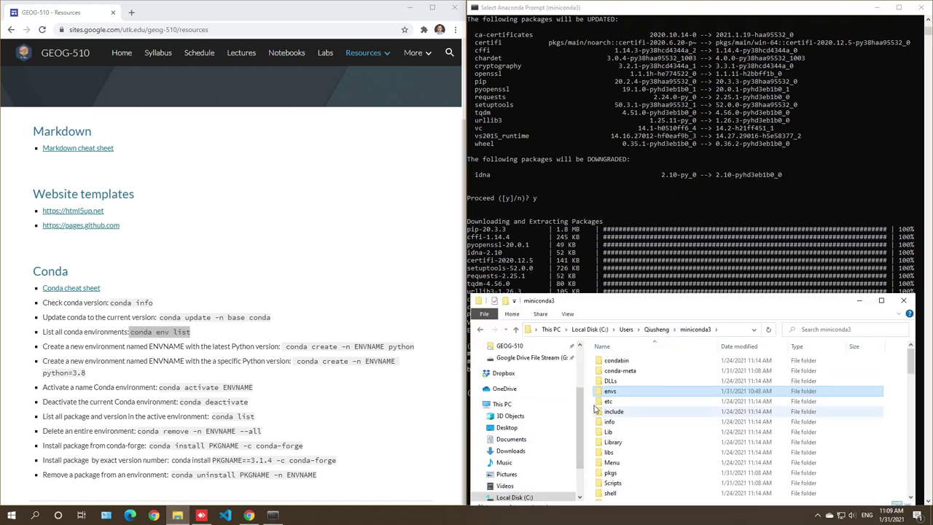
left_click(725, 329)
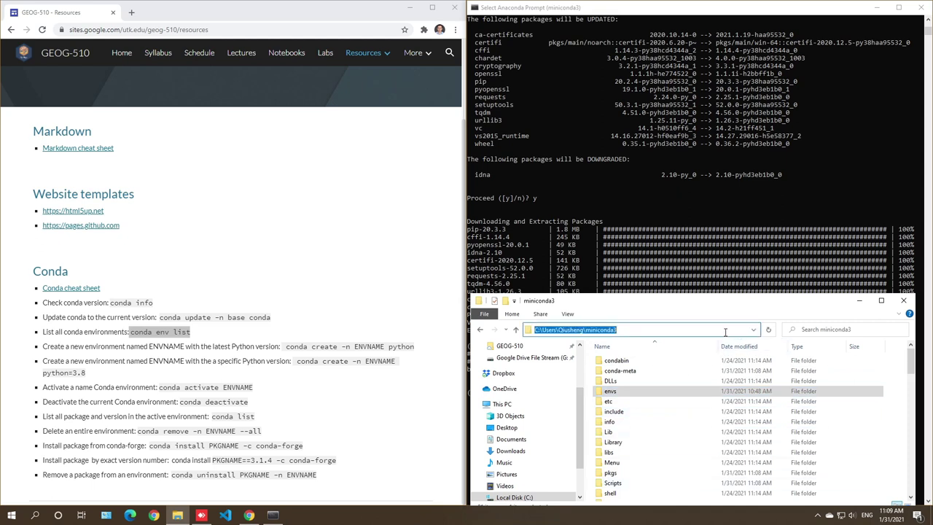
left_click(858, 301)
left_click(620, 386)
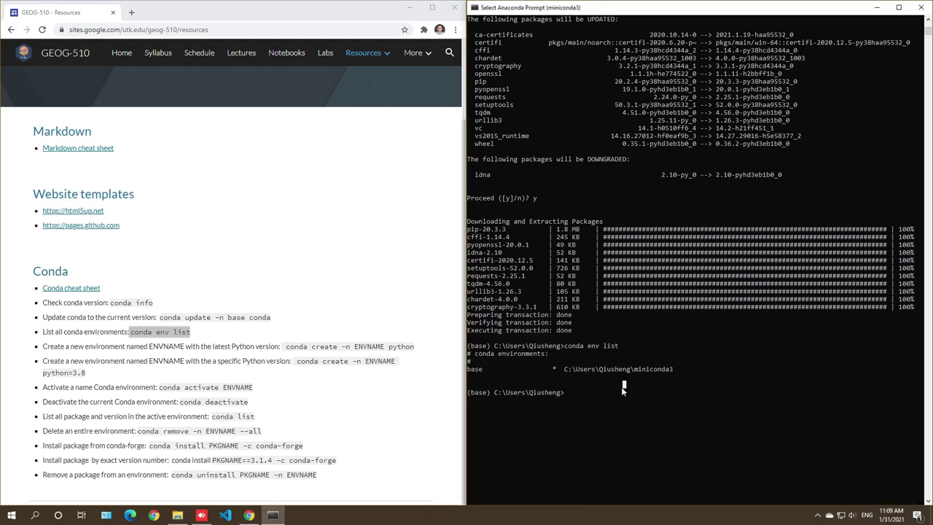
left_click(568, 392)
Examine the command conda create -n ENVNAME python on the Resources page, highlighting the environment name and python parts
left_click(286, 346)
left_click_drag(285, 346, 414, 346)
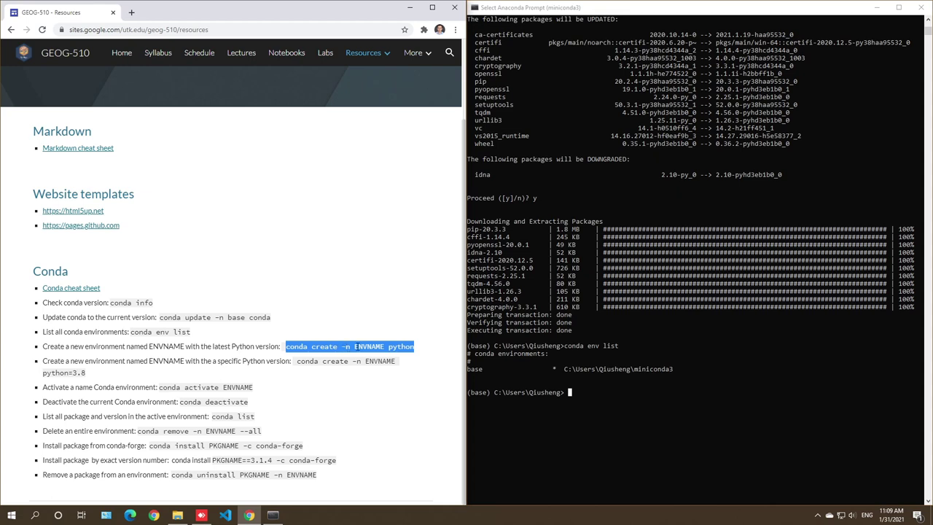
left_click(355, 347)
left_click_drag(354, 346, 415, 348)
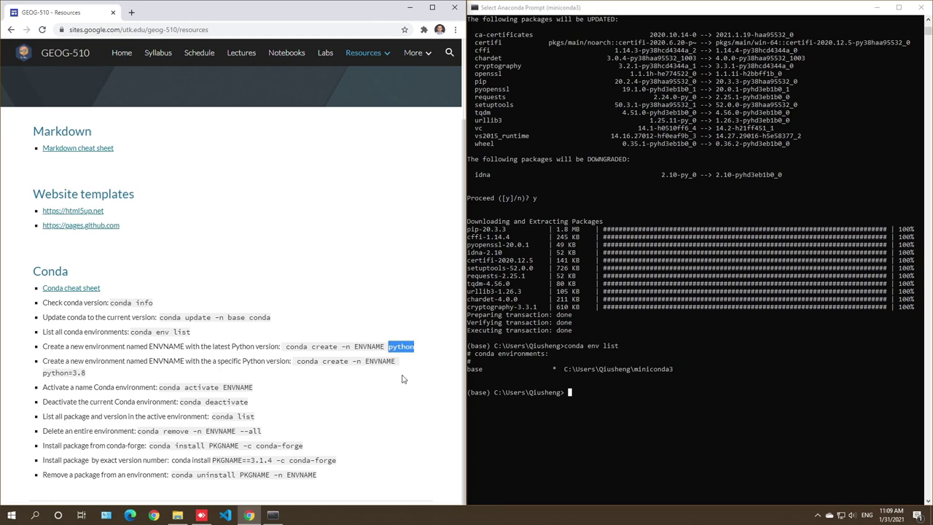
left_click(401, 381)
Review the earlier update output in the Anaconda Prompt and list the base environment's packages with conda list
left_click(609, 396)
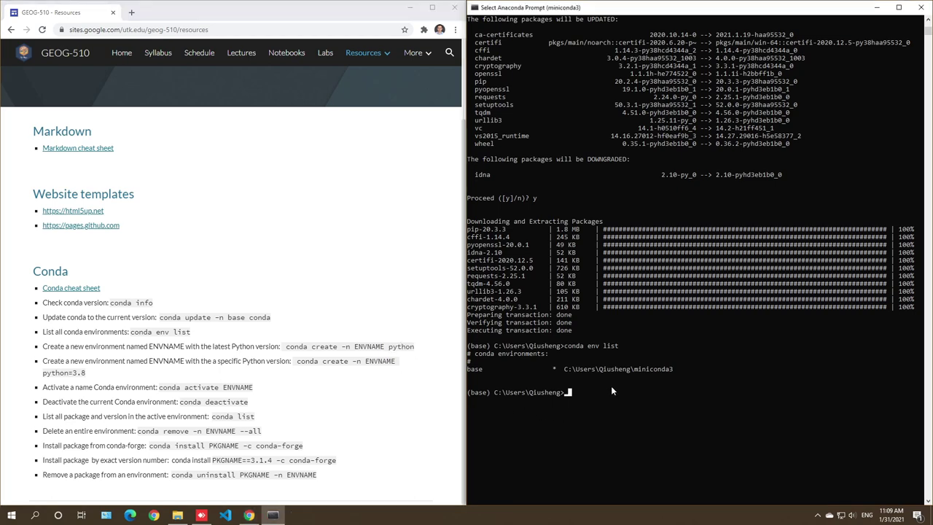
scroll(606, 385, "up", 10)
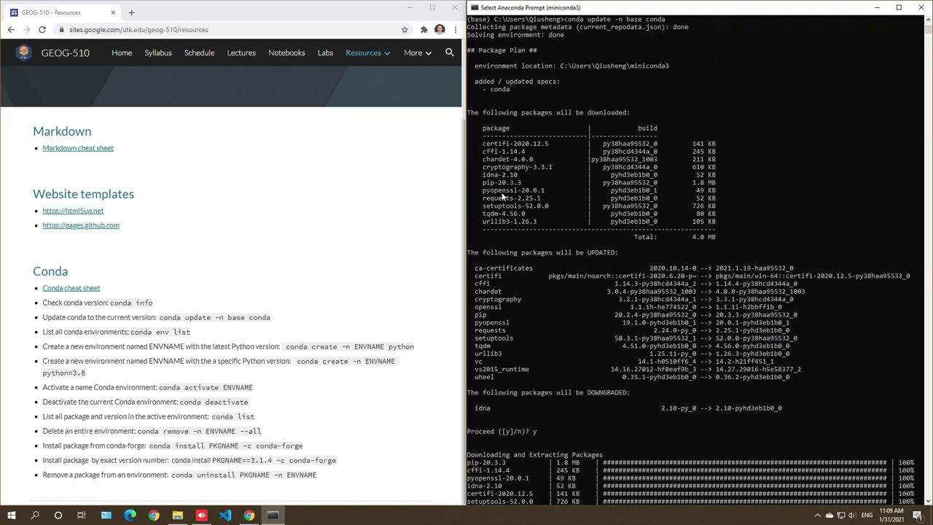
scroll(508, 209, "up", 5)
scroll(507, 208, "down", 19)
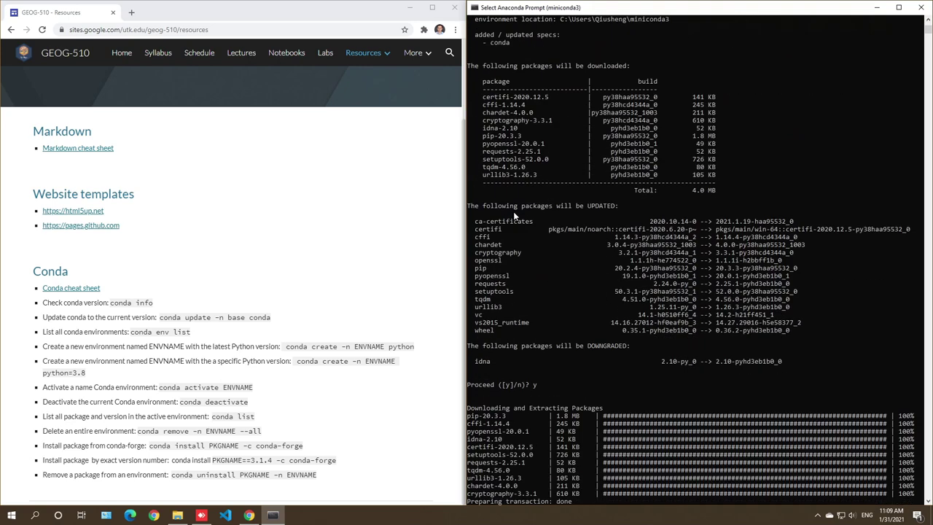
left_click(593, 315)
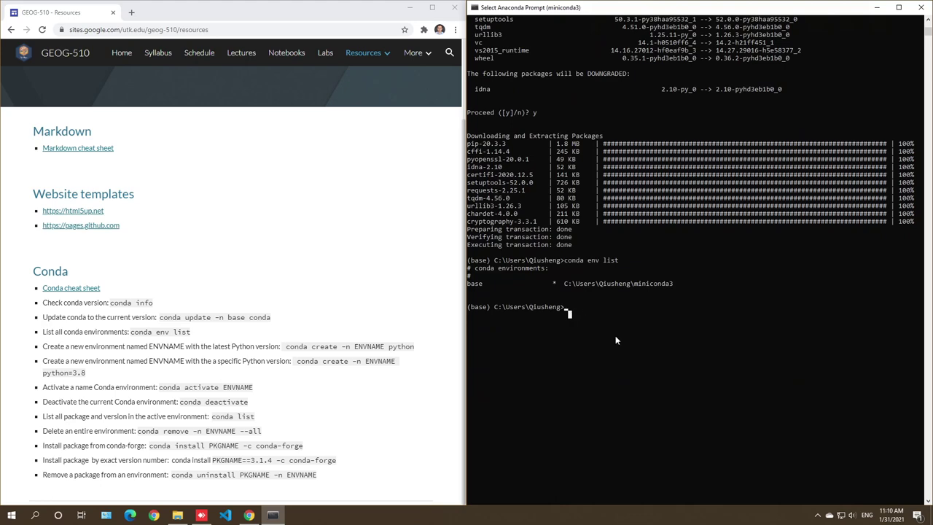
type("conda list")
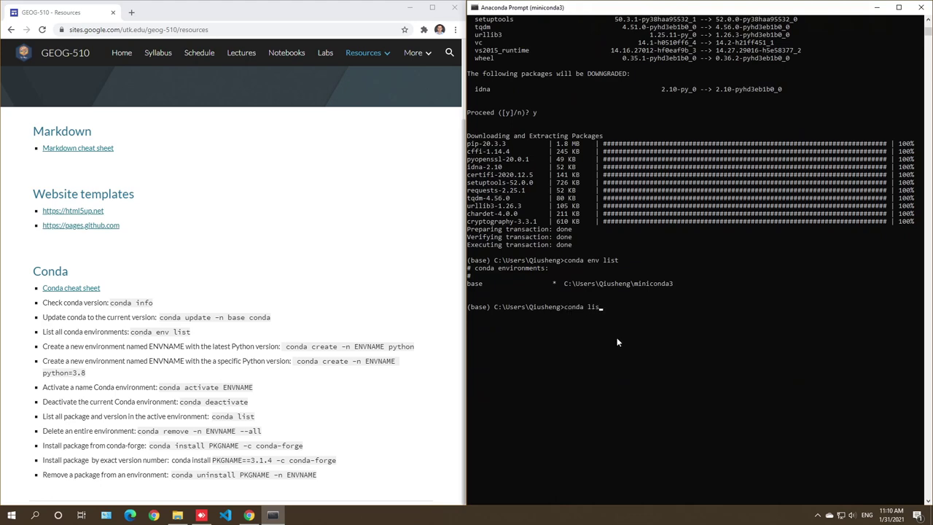
key("Return")
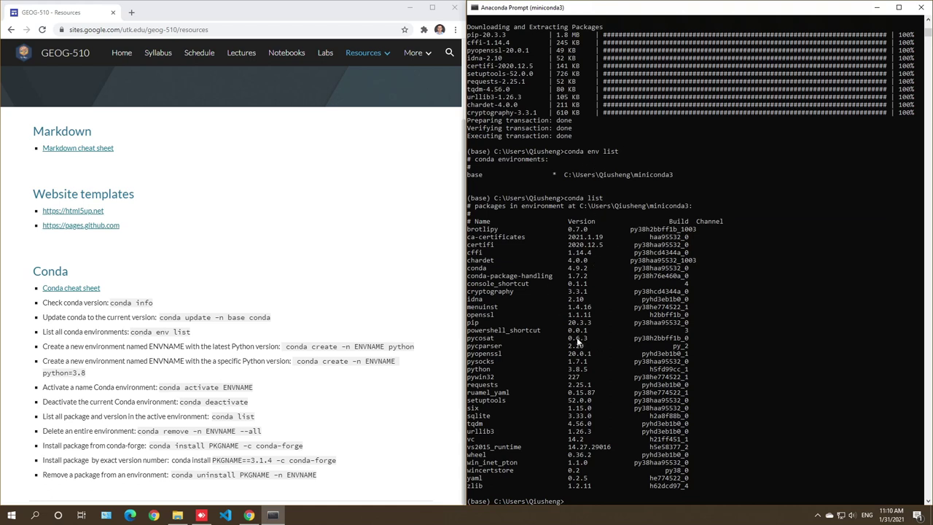
Highlight the python entry and its version in the conda list output
left_click(473, 376)
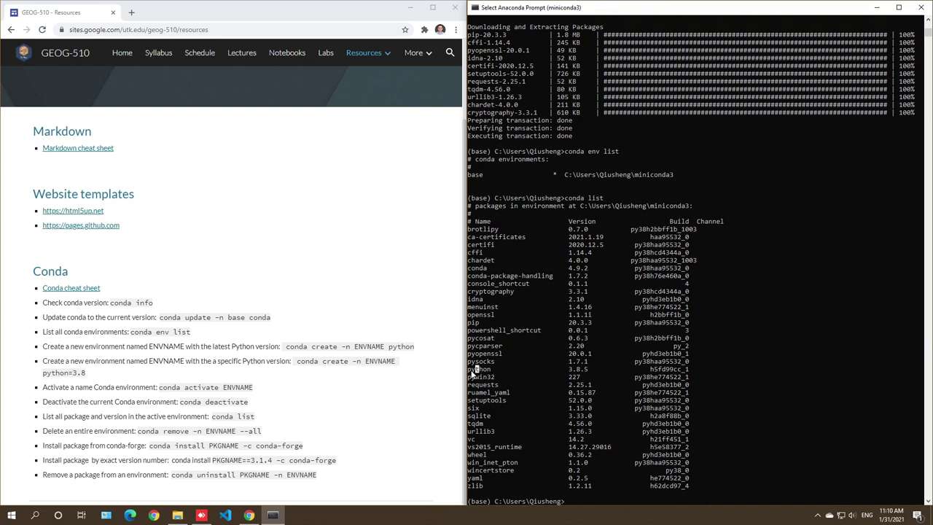
left_click_drag(499, 371, 588, 378)
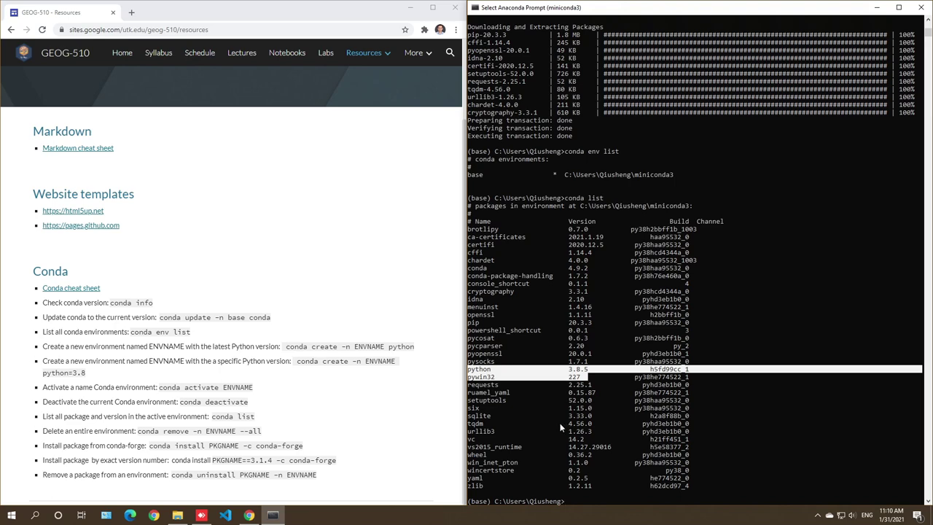
key("ctrl+c")
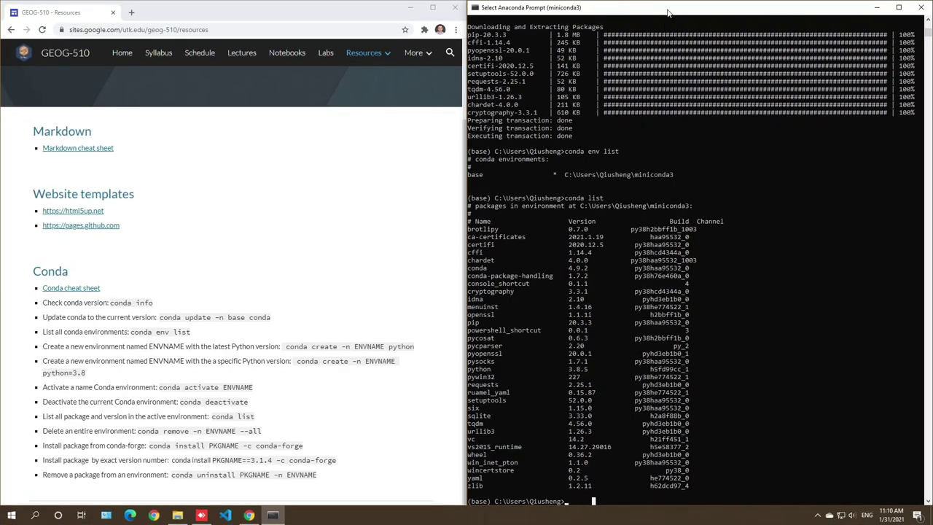
Undock the Anaconda Prompt into a smaller window and highlight ENVNAME in the website's conda create -n ENVNAME python command
left_click_drag(670, 24, 666, 33)
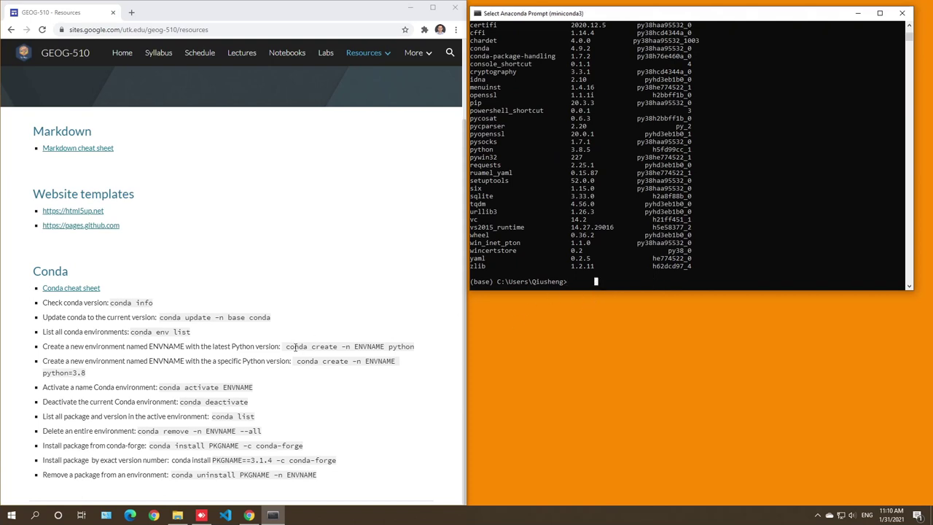
left_click_drag(284, 347, 415, 348)
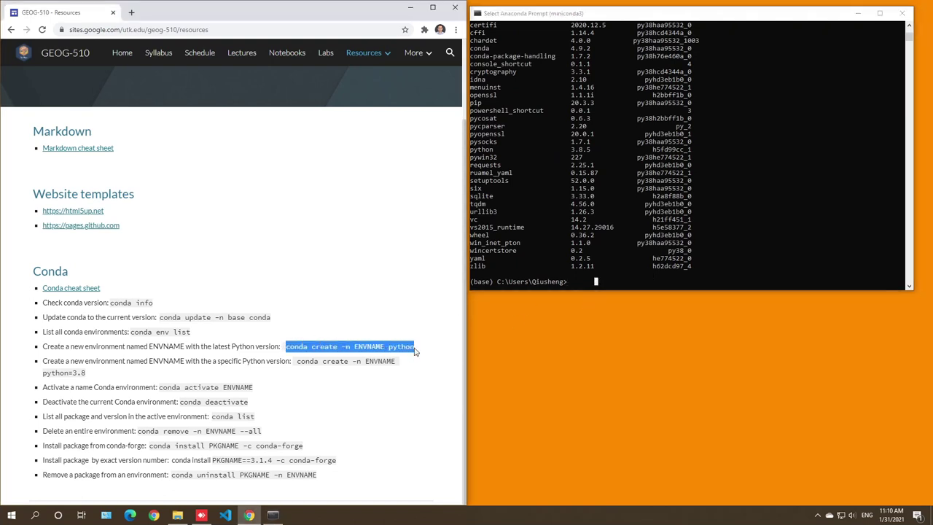
double_click(369, 346)
double_click(366, 347)
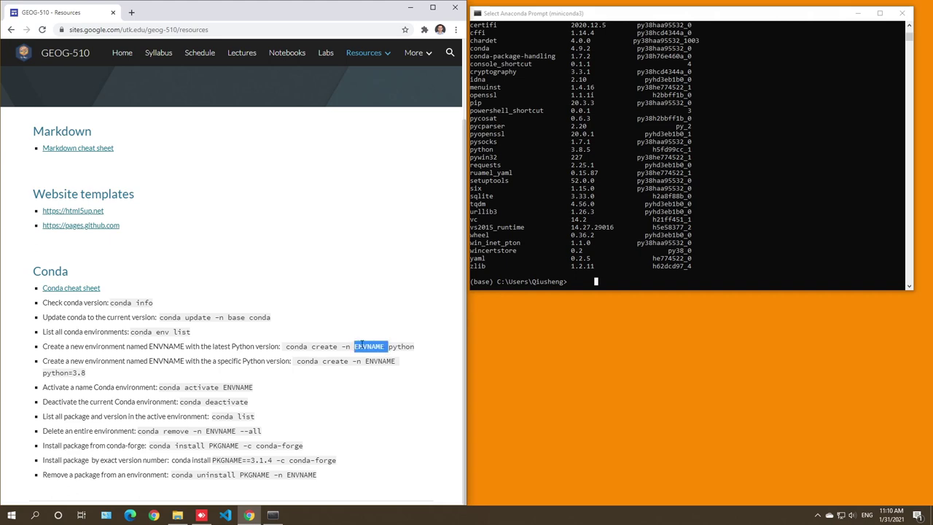
Start creating an environment named py39 with the latest Python by running conda create -n py39 python
left_click(587, 285)
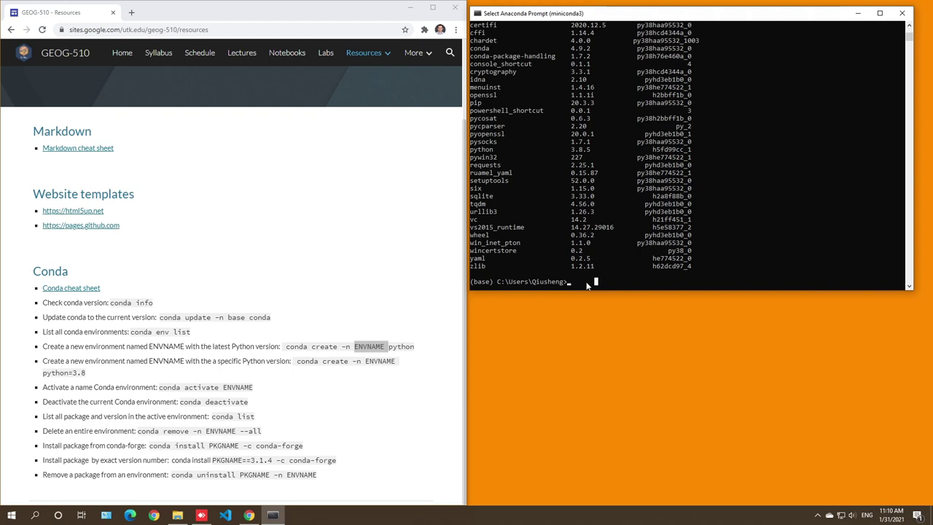
type("conda creat")
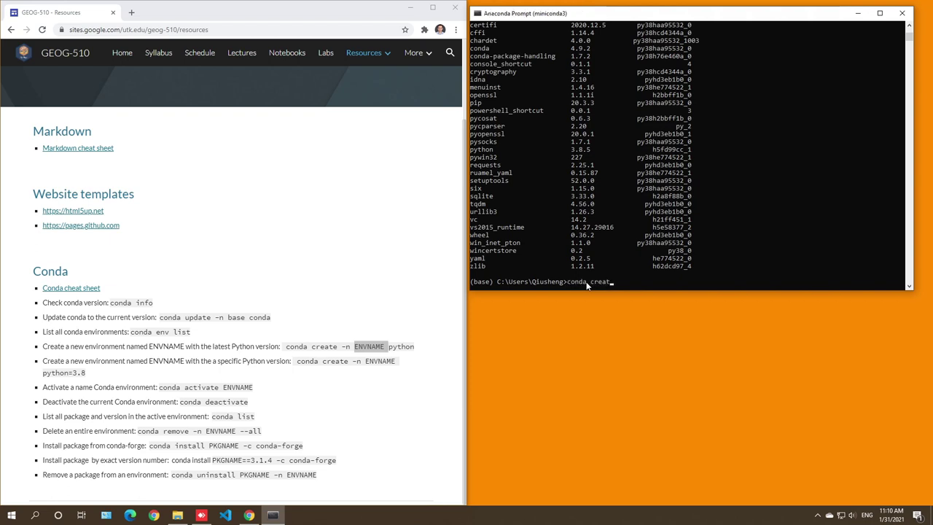
type("e -n py39 python")
type("3")
key("BackSpace")
type("7")
key("BackSpace")
left_click(681, 284)
key("Escape")
left_click(689, 275)
key("Escape")
left_click(693, 282)
key("Escape")
left_click(693, 282)
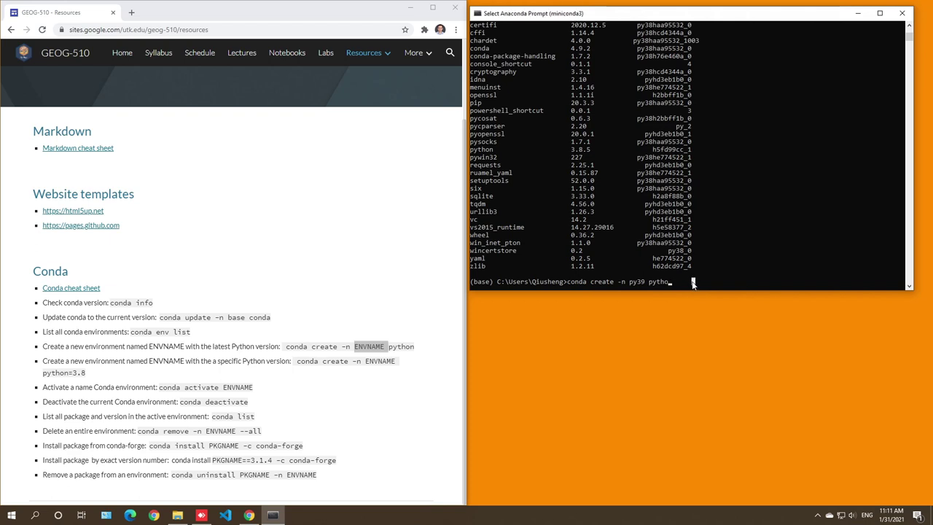
key("Escape")
key("Return")
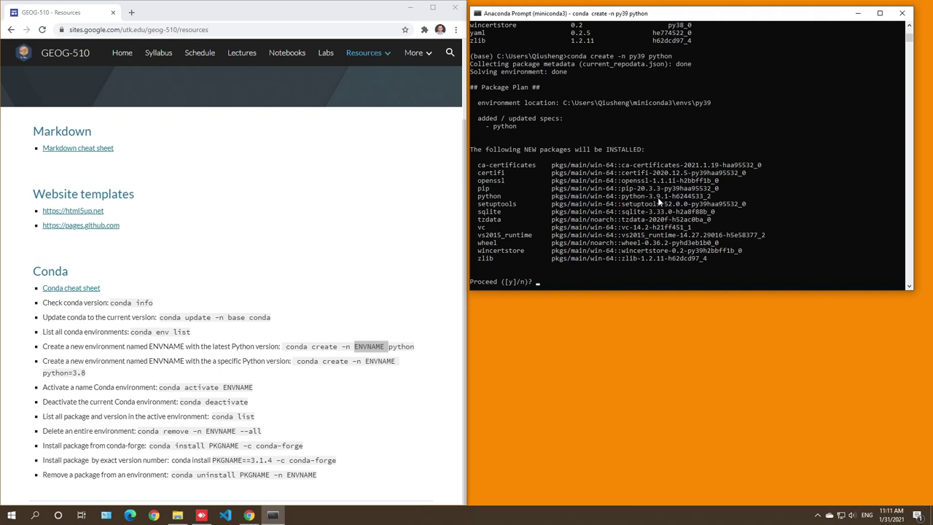
Answer y to proceed with installing the py39 environment's packages and review the finished output
left_click(536, 285)
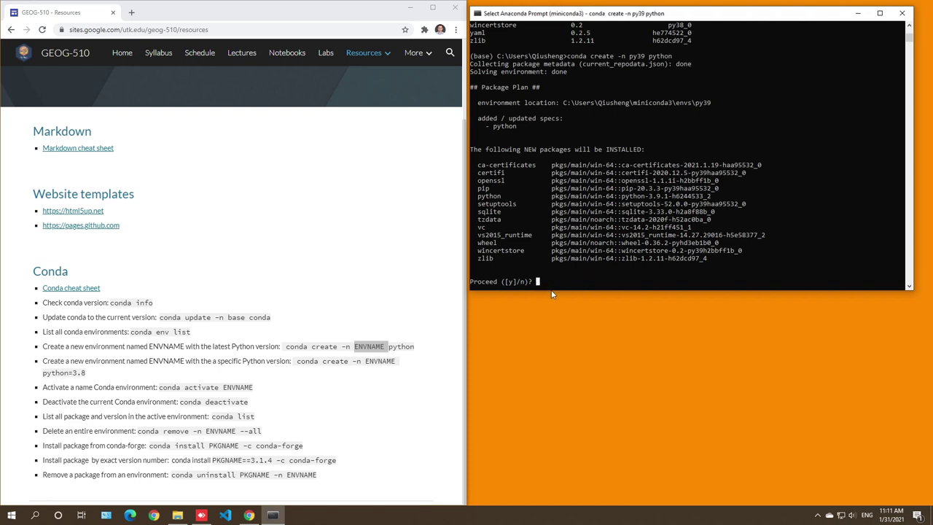
key("Escape")
type("y")
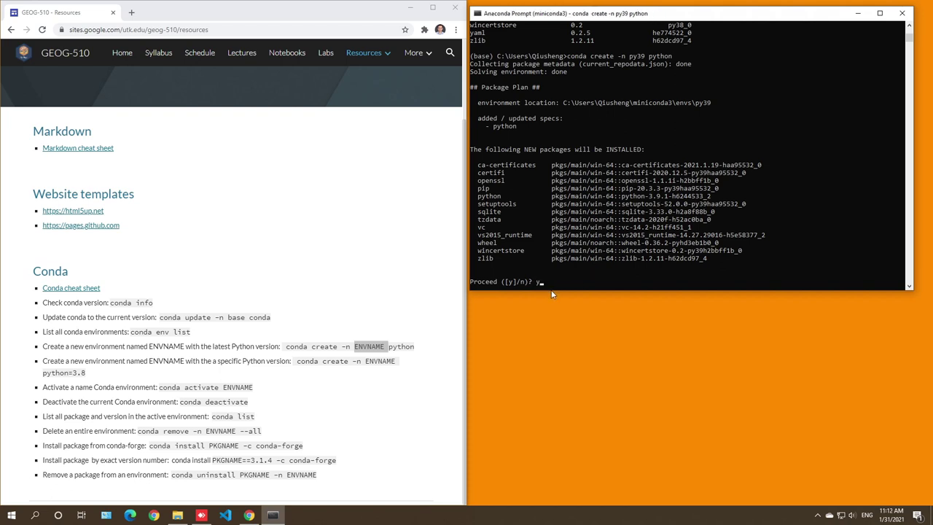
key("Return")
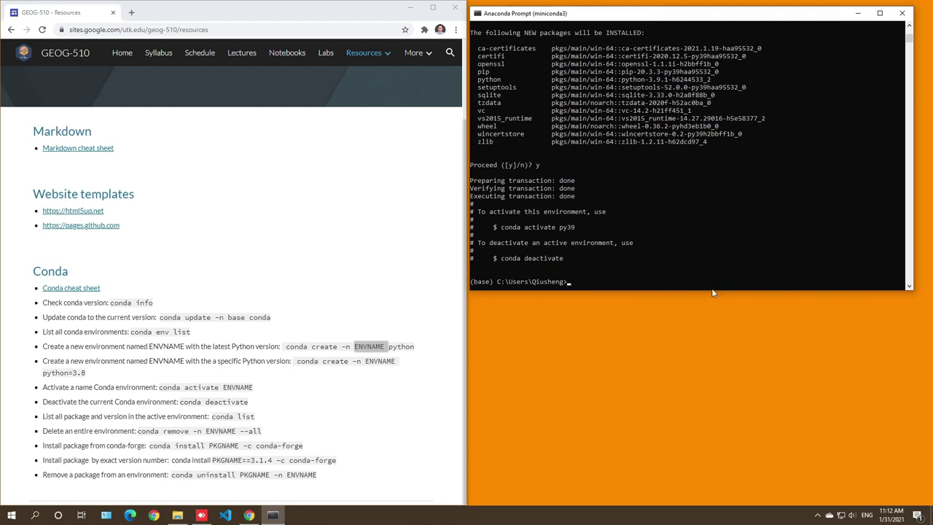
scroll(702, 239, "up", 3)
scroll(703, 243, "down", 2)
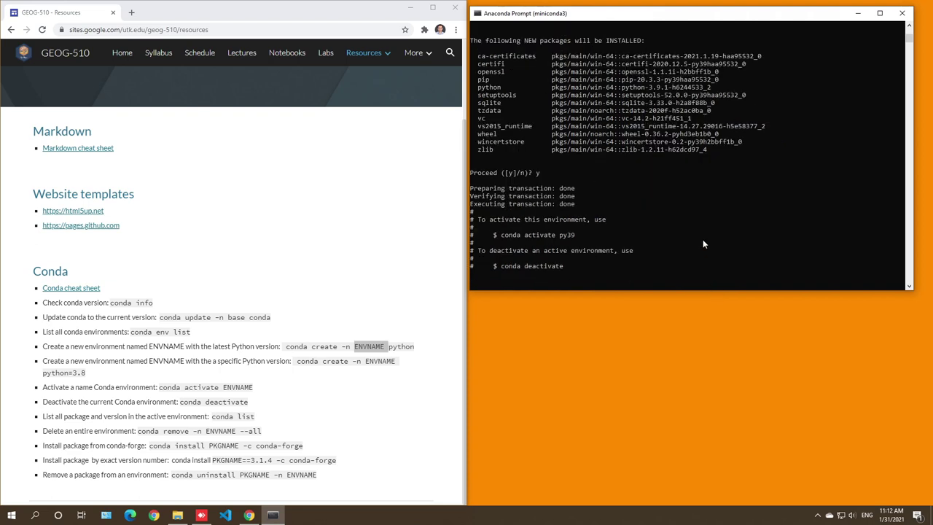
scroll(703, 243, "down", 5)
scroll(703, 244, "up", 3)
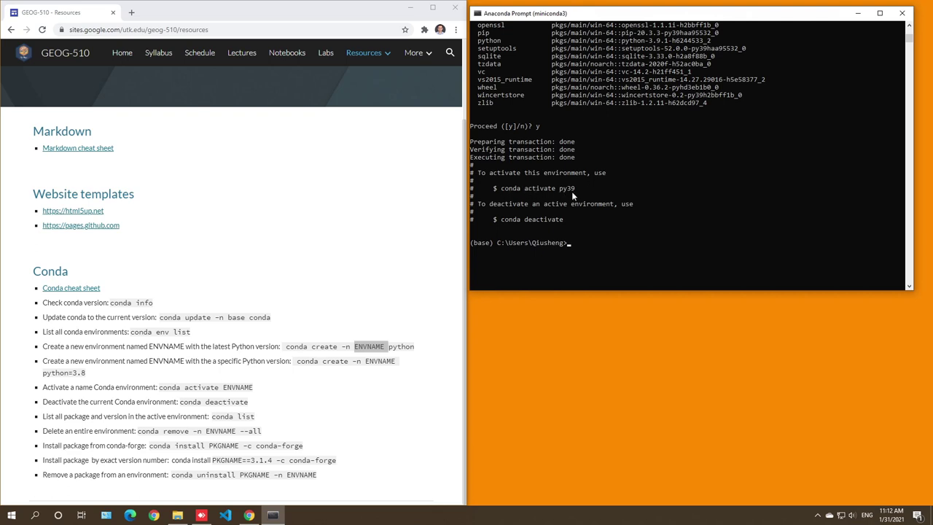
Highlight the conda activate ENVNAME command on the Resources page, then its ENVNAME placeholder
left_click(295, 370)
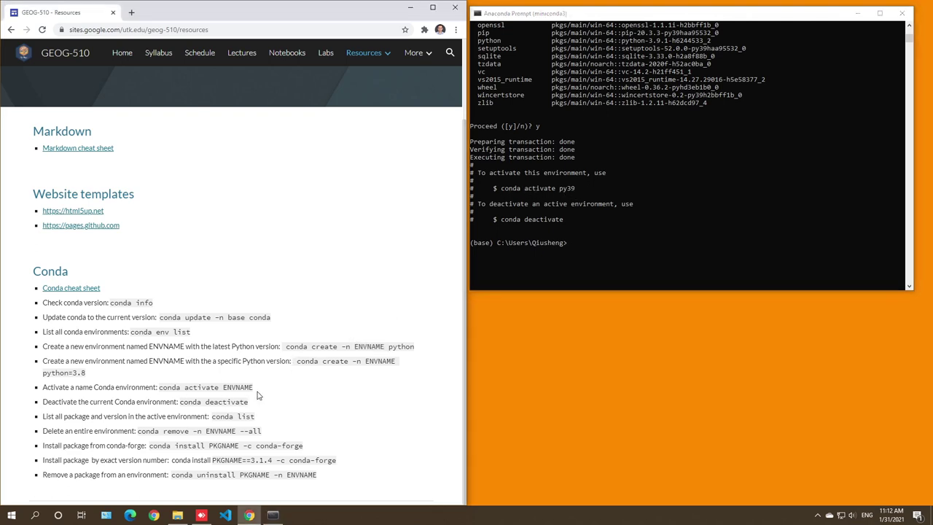
left_click_drag(251, 390, 155, 388)
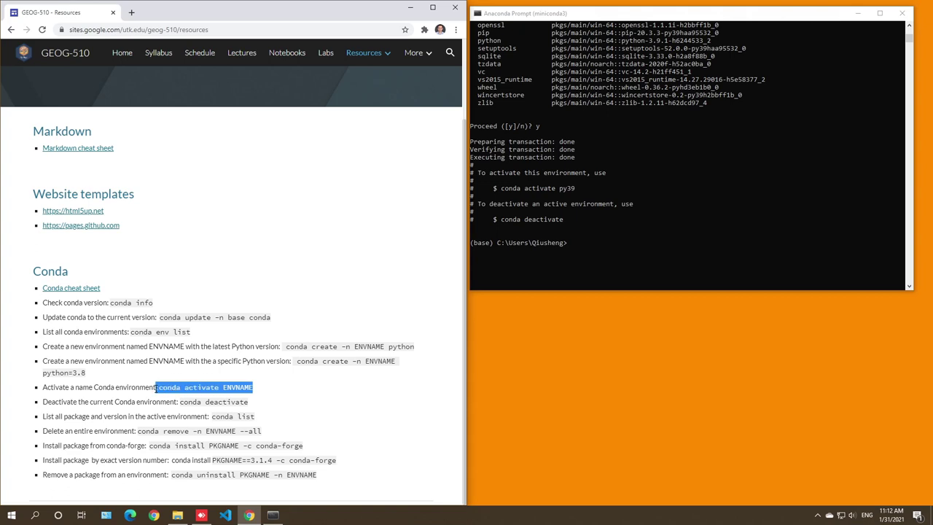
double_click(241, 387)
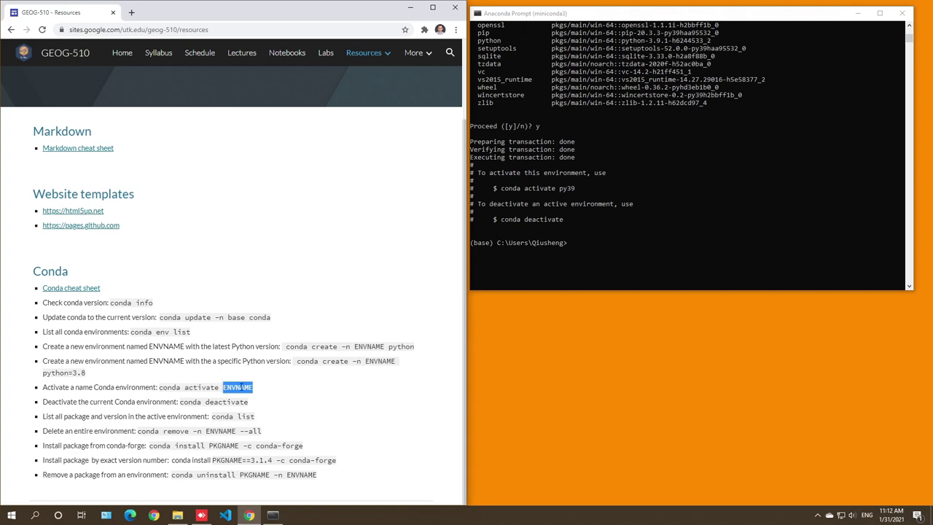
Activate the new environment in the Anaconda Prompt by running conda activate py39
left_click(591, 250)
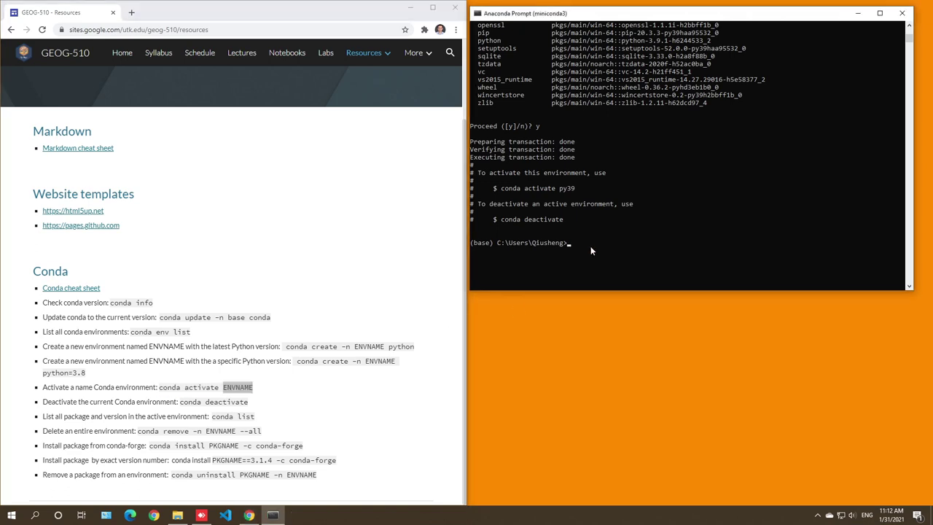
type("conda")
left_click_drag(494, 247, 471, 246)
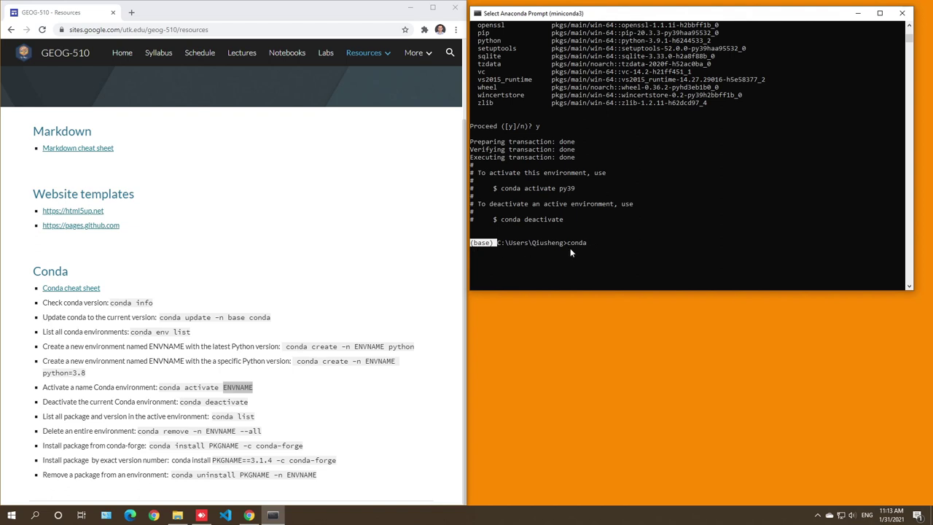
left_click(601, 245)
type("activate py39")
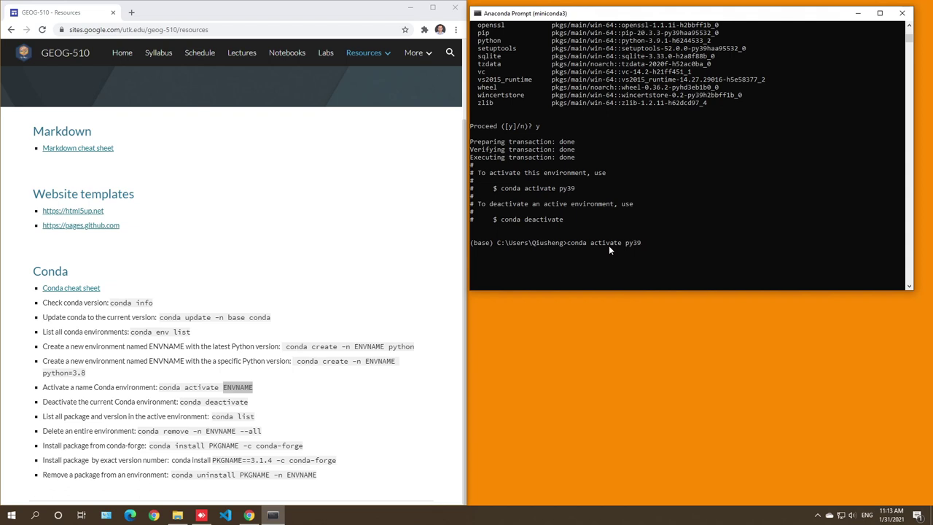
key("Return")
Highlight the prompt's (py39) prefix and the conda activate py39 line, and shift the Anaconda Prompt window slightly
left_click_drag(494, 261, 471, 261)
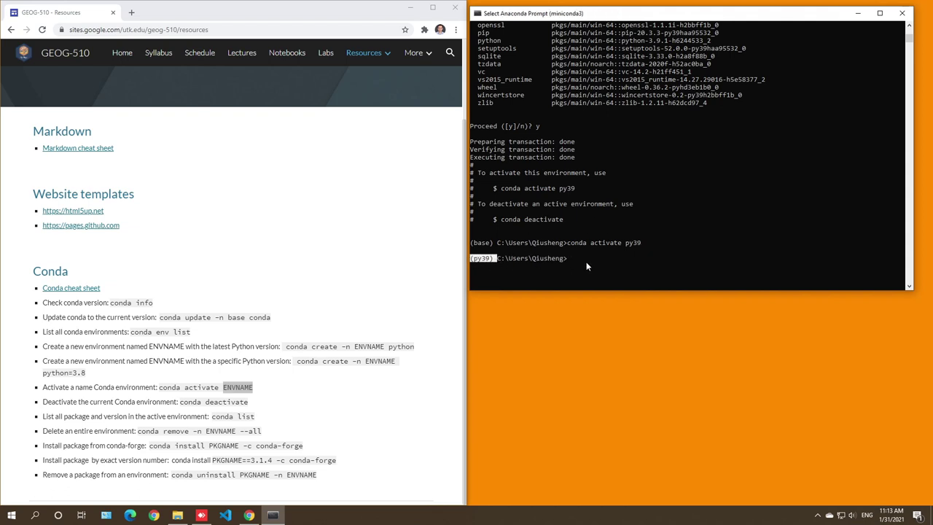
left_click(584, 265)
left_click_drag(471, 242, 643, 245)
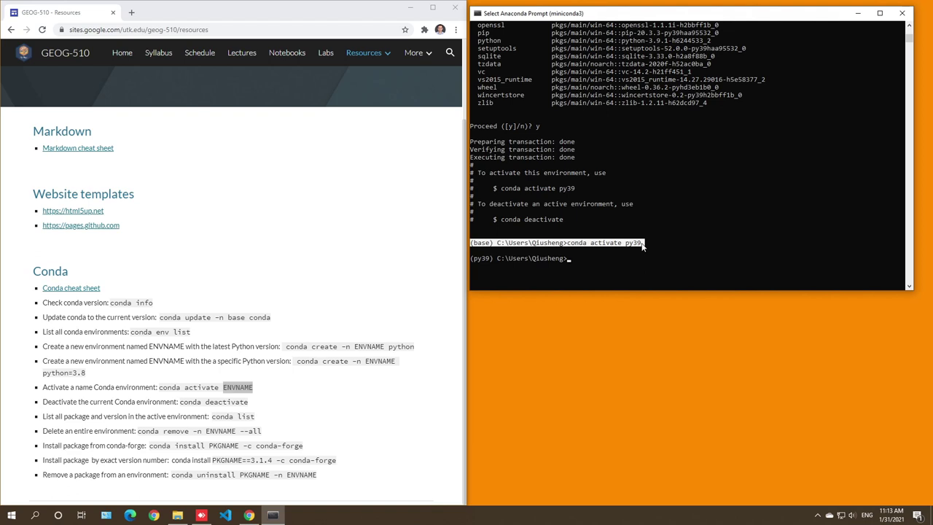
left_click_drag(493, 260, 464, 260)
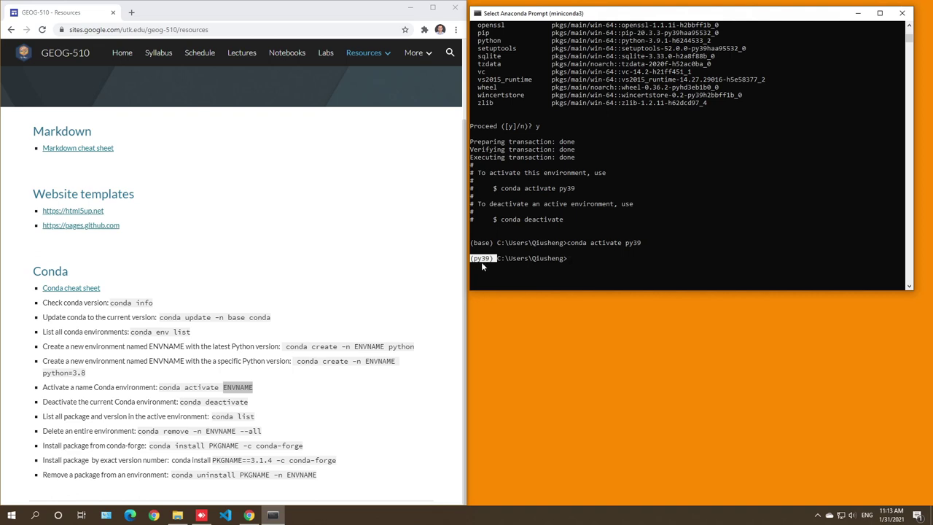
left_click(510, 266)
left_click_drag(492, 259, 464, 260)
left_click(537, 265)
mouse_move(502, 14)
left_mouse_down()
mouse_move(529, 14)
mouse_move(499, 14)
left_mouse_up()
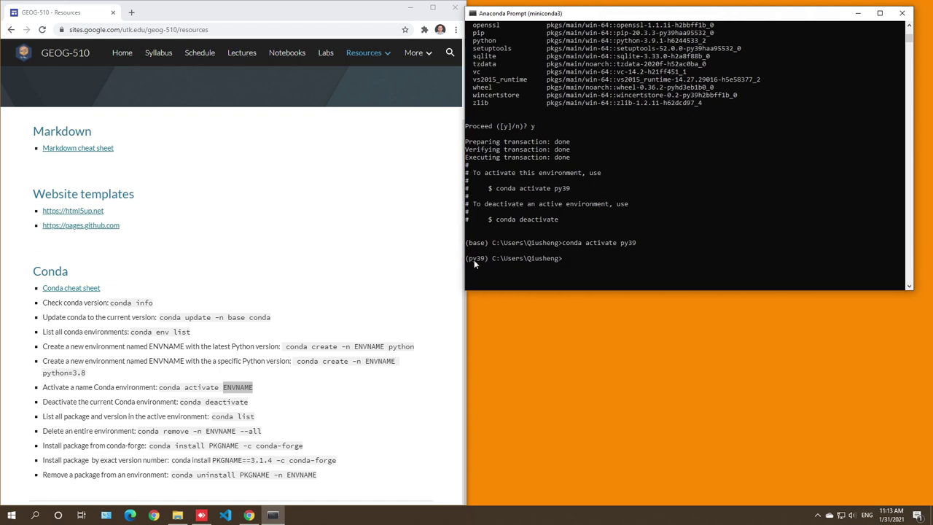
left_click_drag(474, 259, 540, 263)
left_click(522, 260)
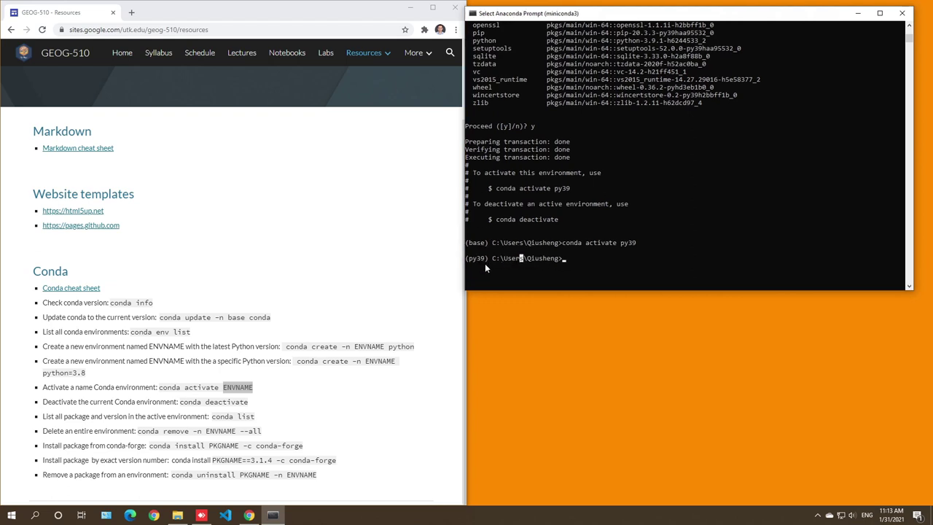
left_click(471, 243)
left_click_drag(600, 14, 613, 13)
List the packages installed in the py39 environment by running conda list
right_click(579, 265)
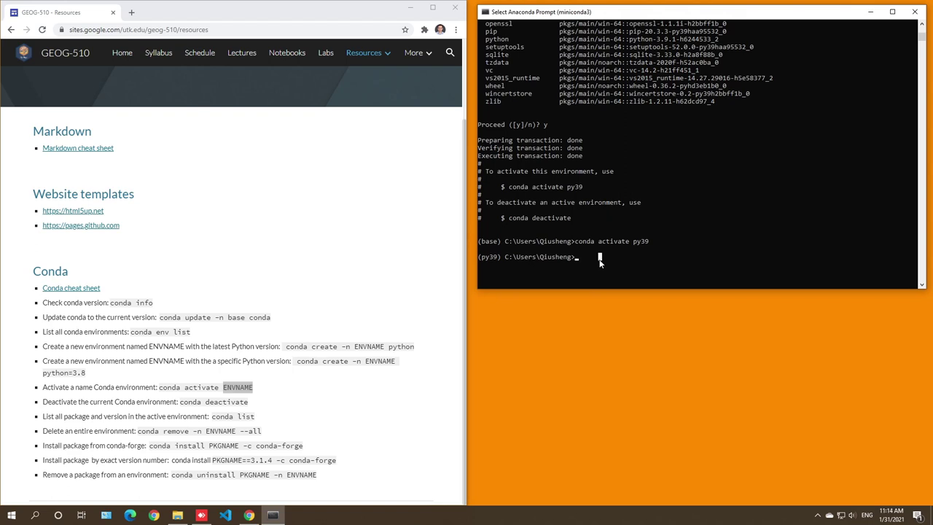
type("cd")
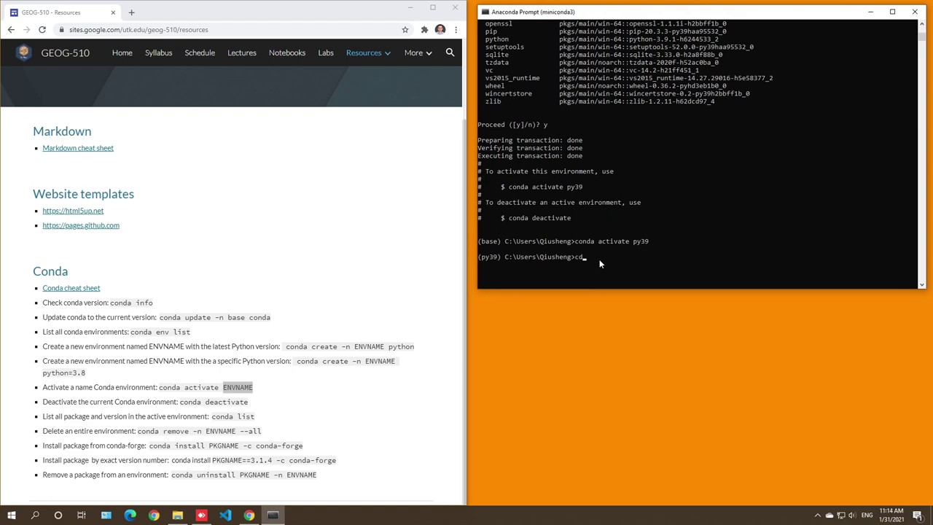
type("nda list")
key("Return")
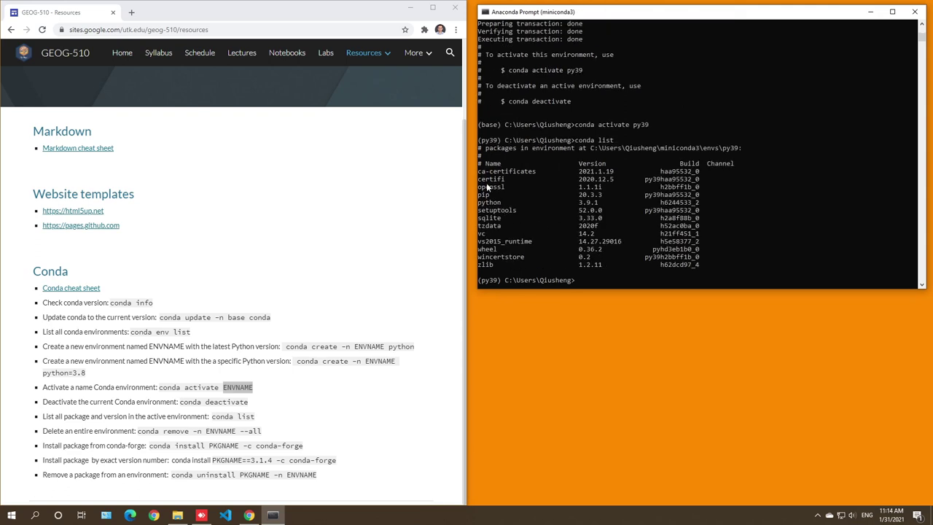
Examine the py39 package list by highlighting its entries, especially the pip and python rows
left_click_drag(478, 169, 542, 241)
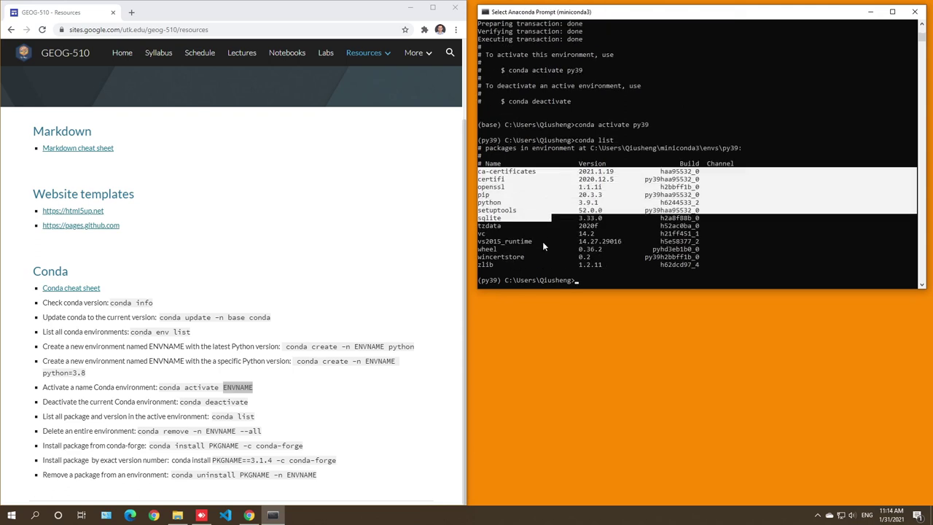
left_click(518, 266)
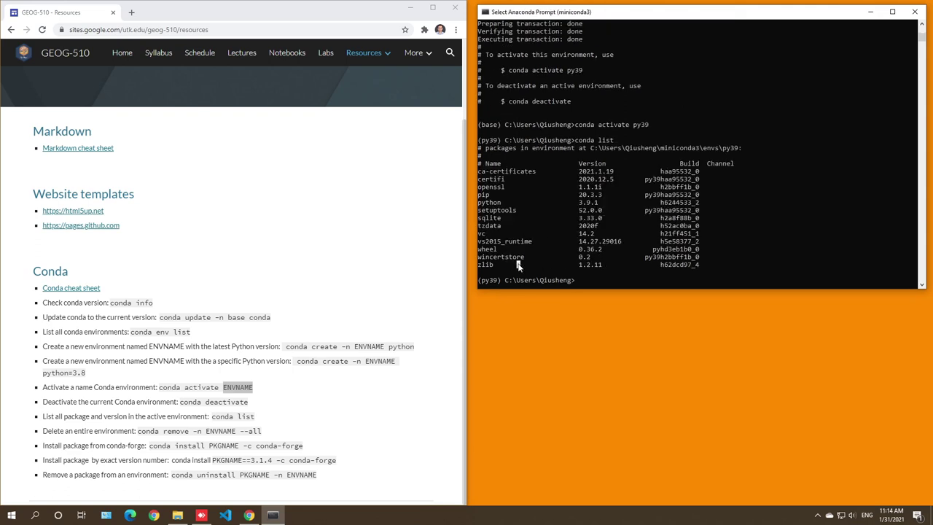
mouse_move(479, 194)
left_mouse_down()
mouse_move(707, 202)
mouse_move(467, 186)
mouse_move(459, 194)
mouse_move(483, 199)
left_mouse_up()
double_click(484, 195)
left_click_drag(577, 193, 604, 196)
left_click(503, 202)
double_click(484, 195)
left_click_drag(505, 194, 698, 194)
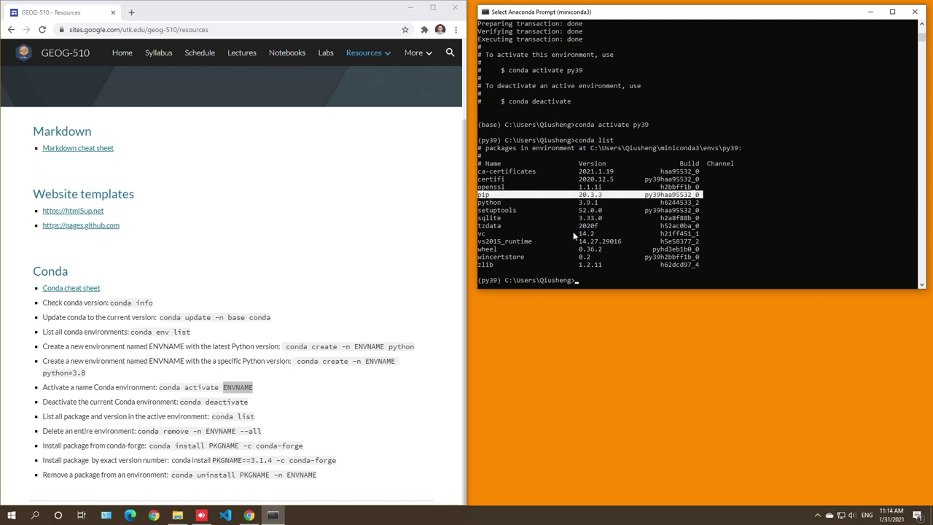
left_click(495, 203)
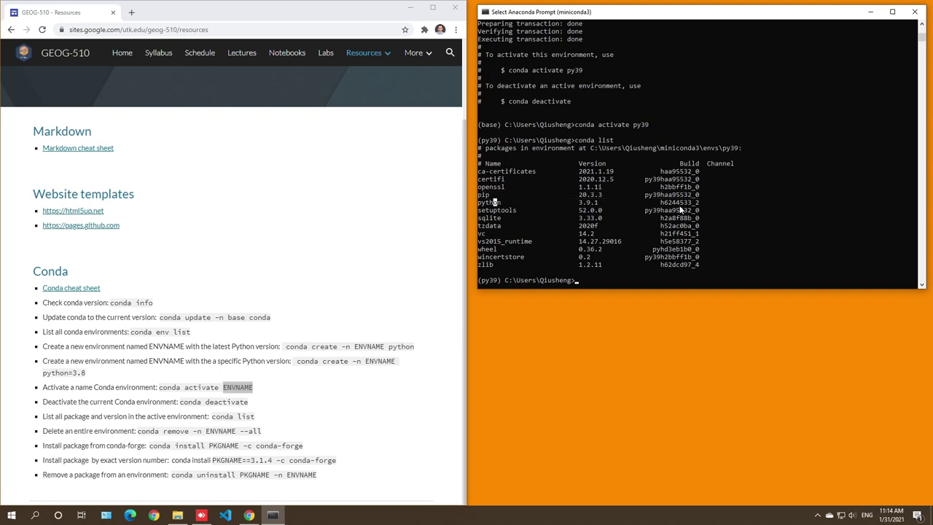
left_click_drag(708, 204, 493, 195)
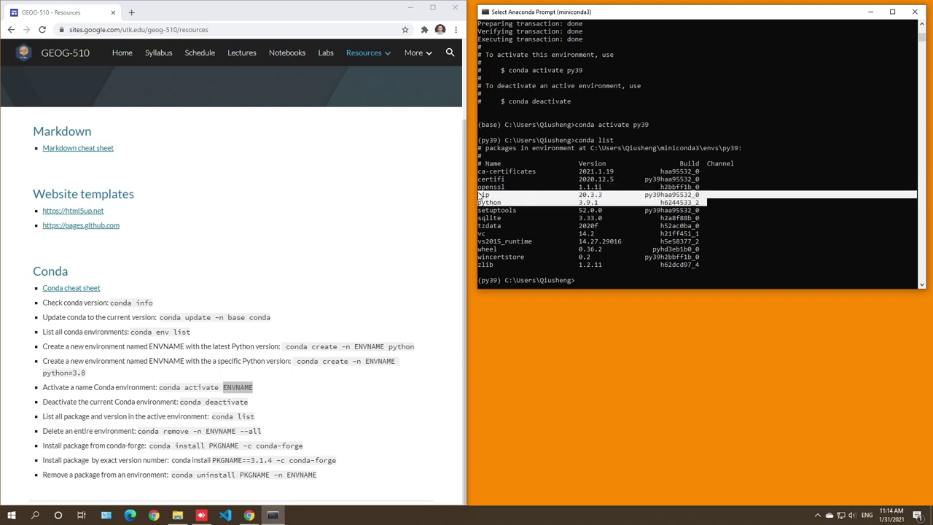
Leave the py39 environment by running conda deactivate
left_click(602, 281)
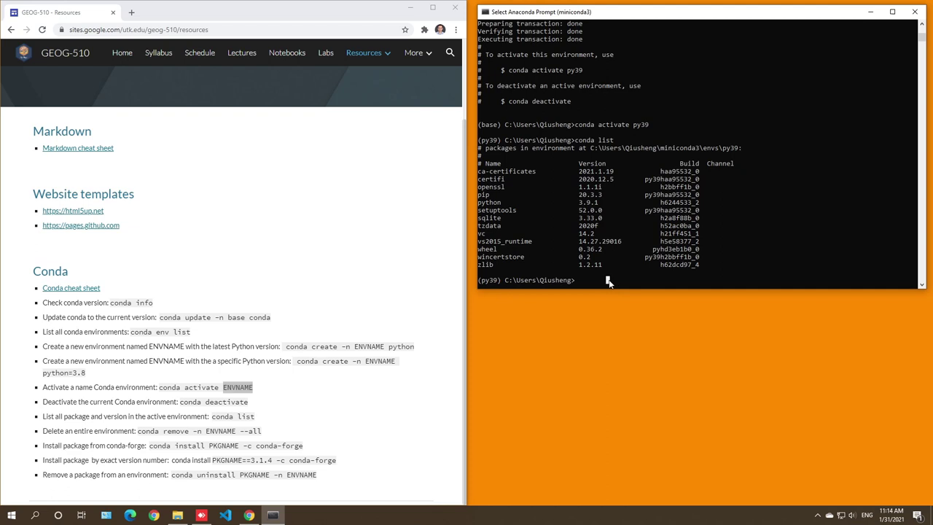
type("conda deactivate")
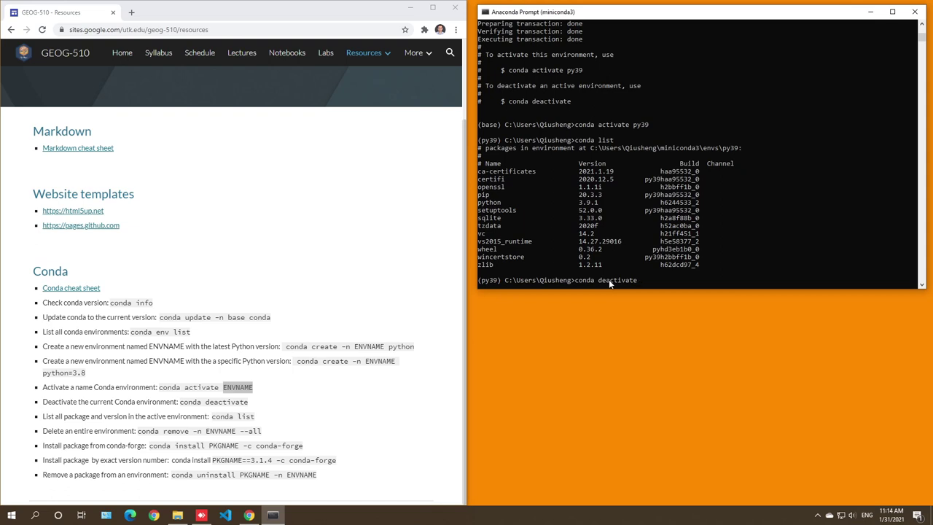
key("Return")
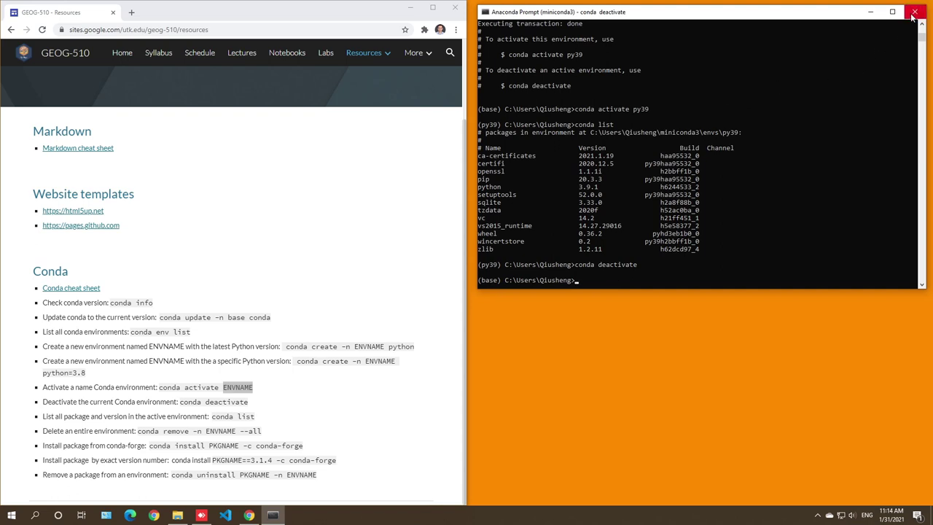
Recall the earlier conda activate py39 command from the history and run it to reactivate the environment
left_click(607, 280)
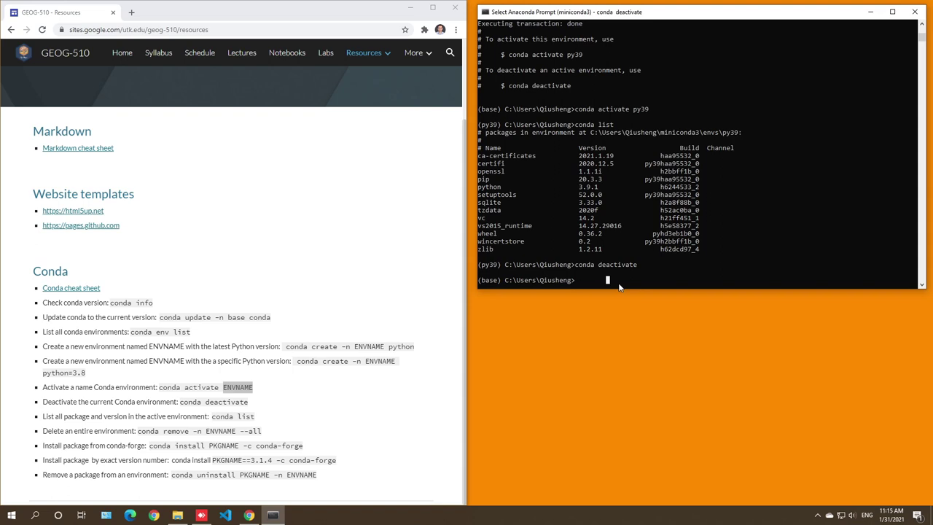
left_click(576, 280)
type("conda list")
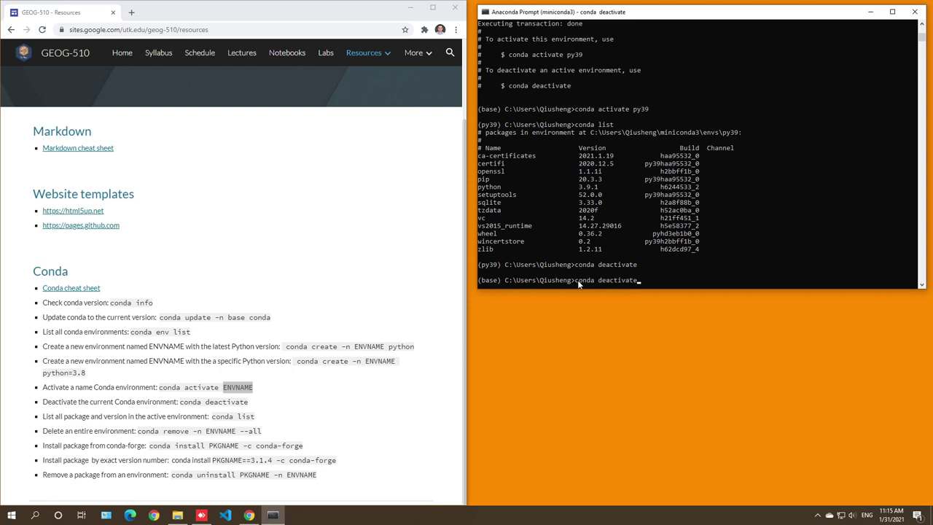
key("Up")
key("Up")
key("Up")
key("Up")
key("Up")
key("Up")
key("Up")
key("Up")
key("Down")
key("Down")
key("Down")
key("Return")
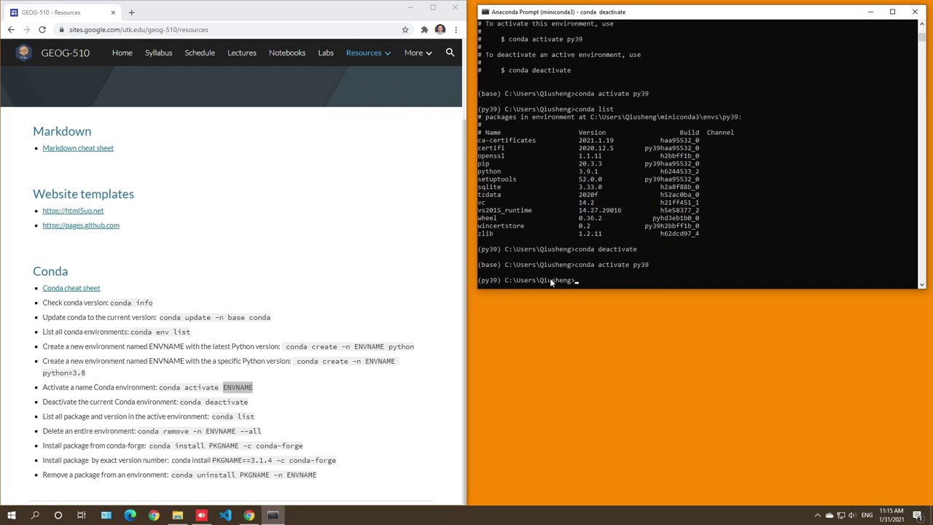
Highlight the prompt's environment prefix and begin a conda install command without running it
left_click_drag(494, 281, 573, 183)
left_click(572, 179)
scroll(601, 174, "up", 5)
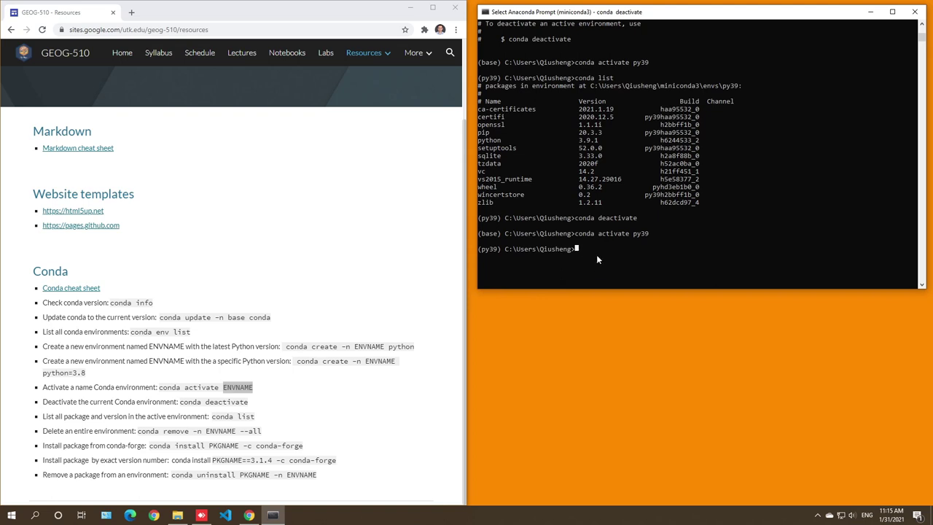
type("conda install")
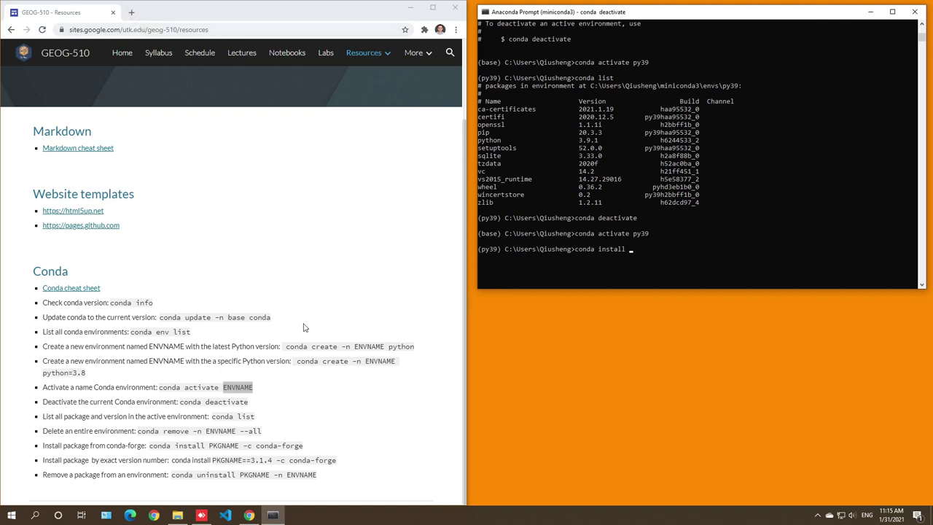
Search Google for conda-forge in a new Chrome tab
left_click(132, 12)
type("co")
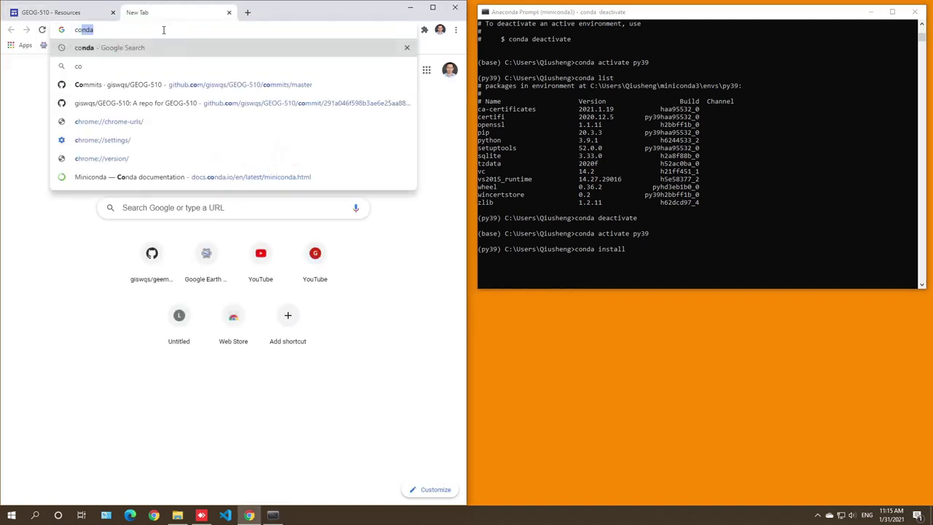
type("nda-forge")
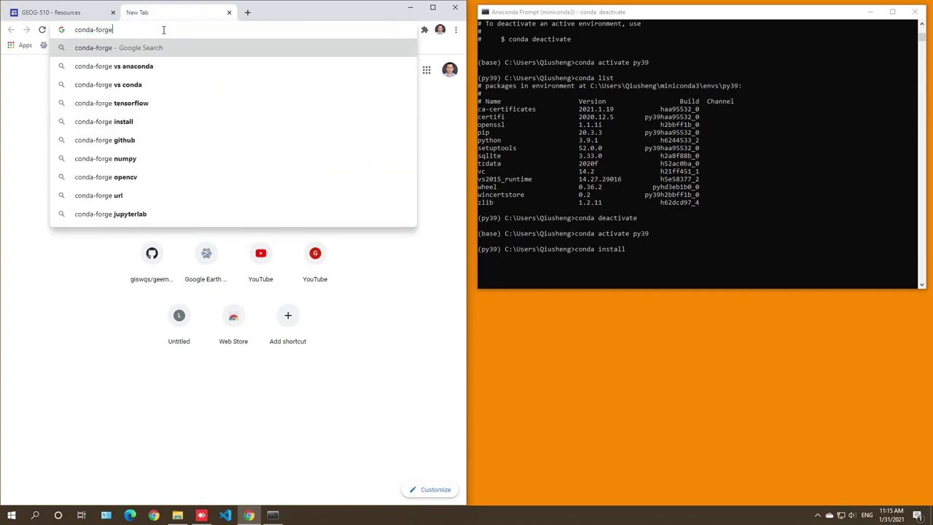
key("Return")
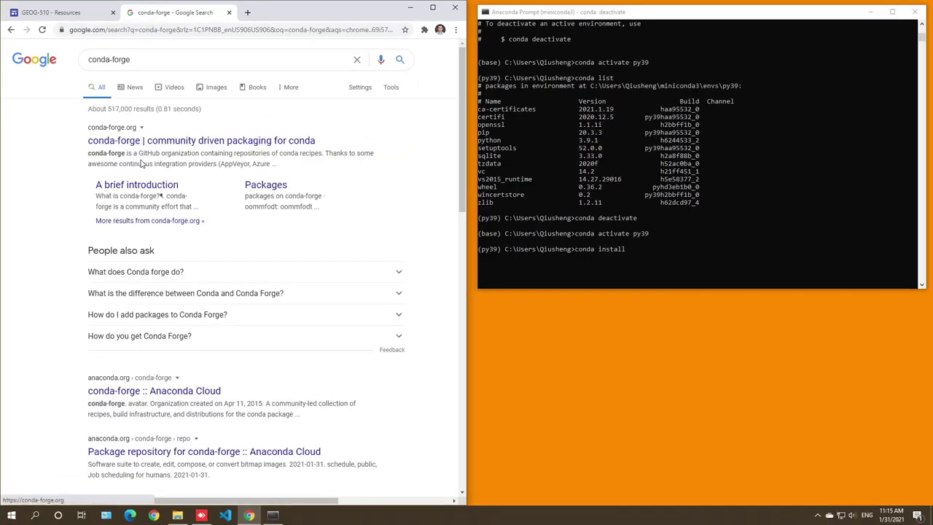
Open the conda-forge.org search result in a new tab, maximize the browser window, and skim the homepage
right_click(175, 143)
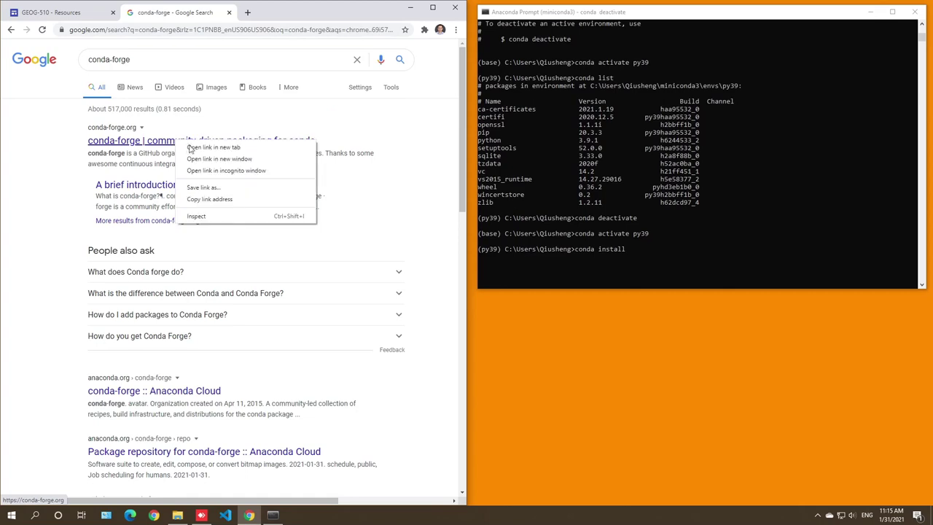
left_click(207, 146)
left_click(312, 15)
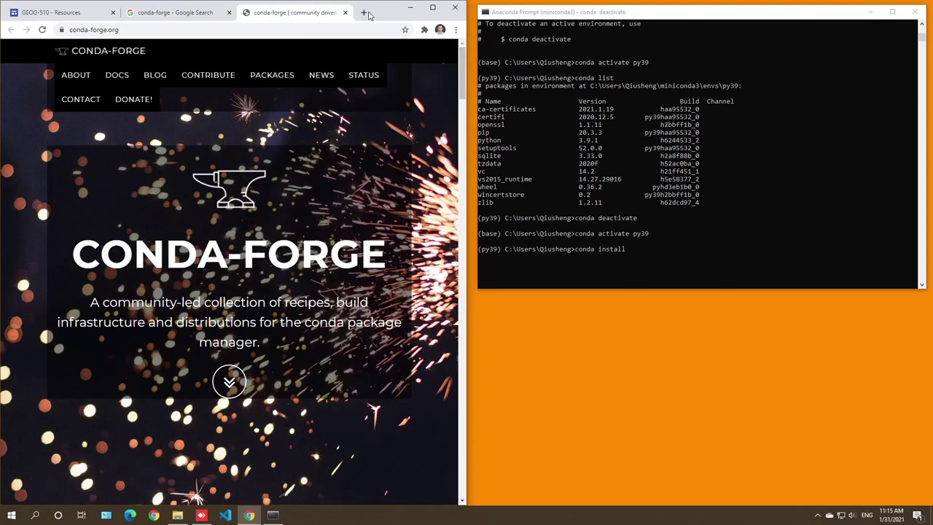
left_click(432, 7)
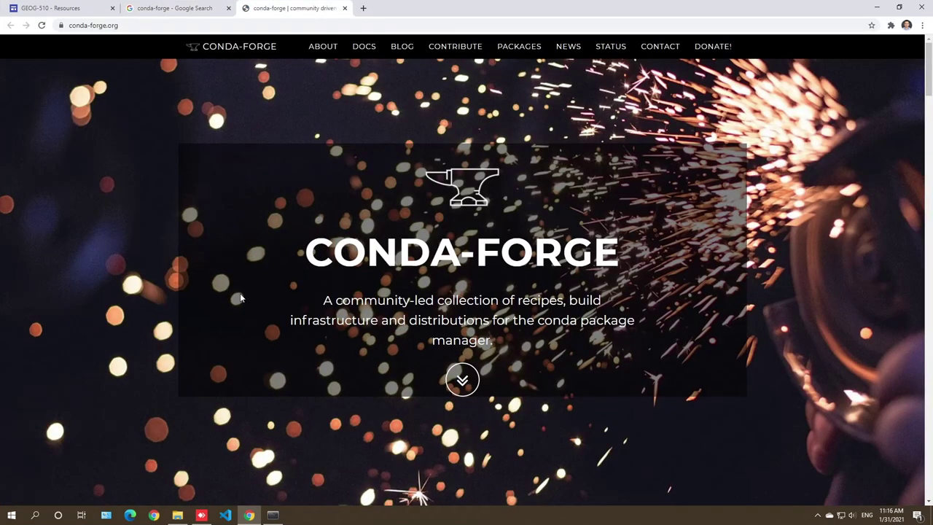
scroll(241, 297, "down", 10)
scroll(277, 214, "up", 10)
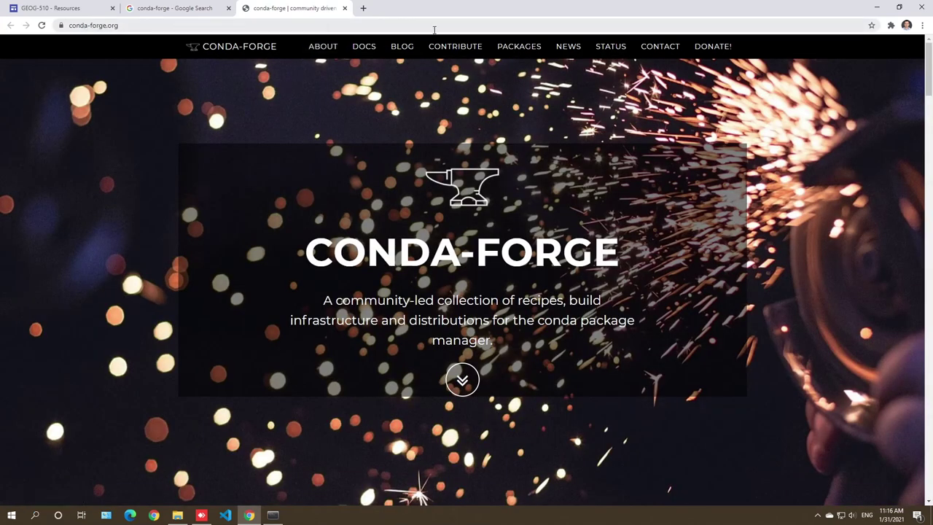
Filter the conda-forge packages list for geemap and open its geemap-feedstock repository
left_click(509, 61)
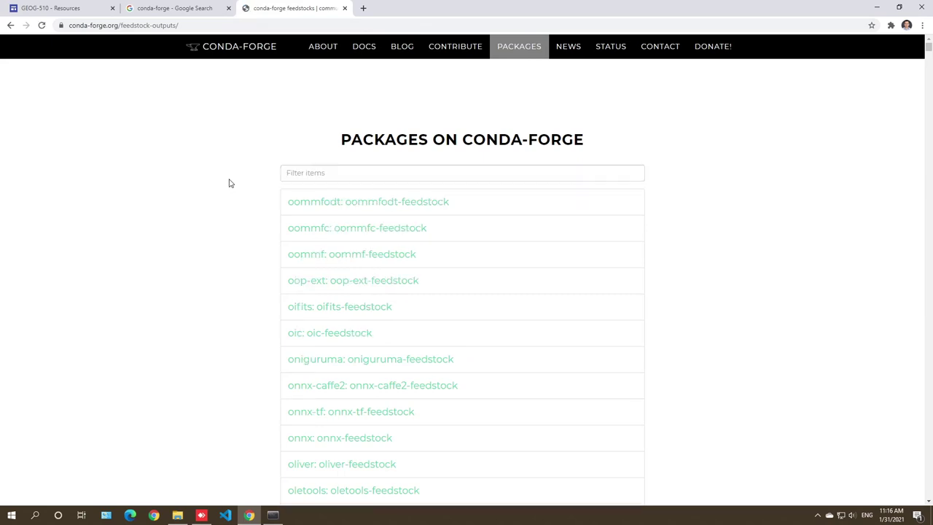
left_click_drag(928, 47, 833, 43)
left_click(366, 172)
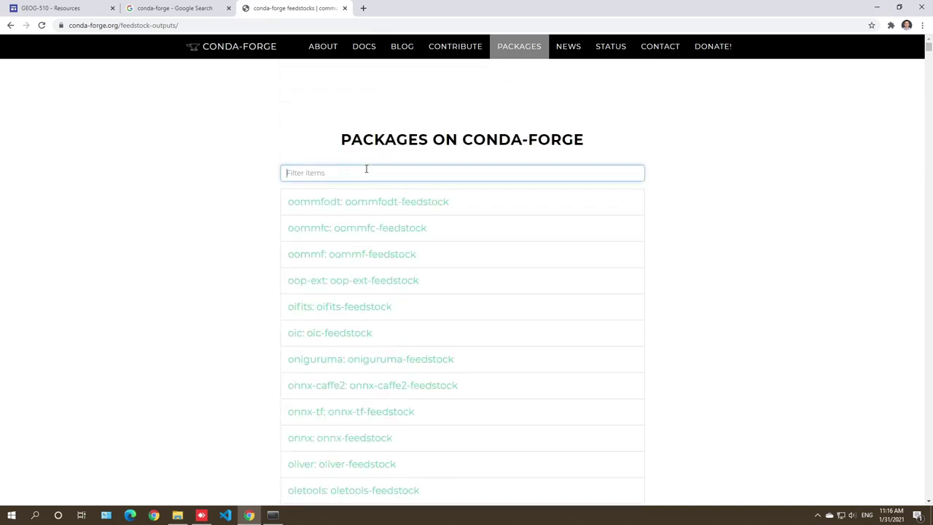
type("geemap")
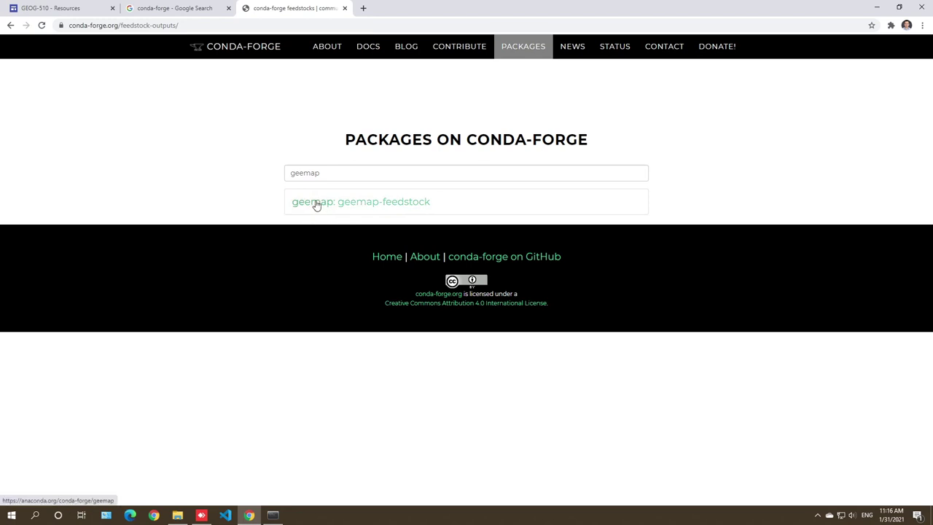
left_click(347, 203)
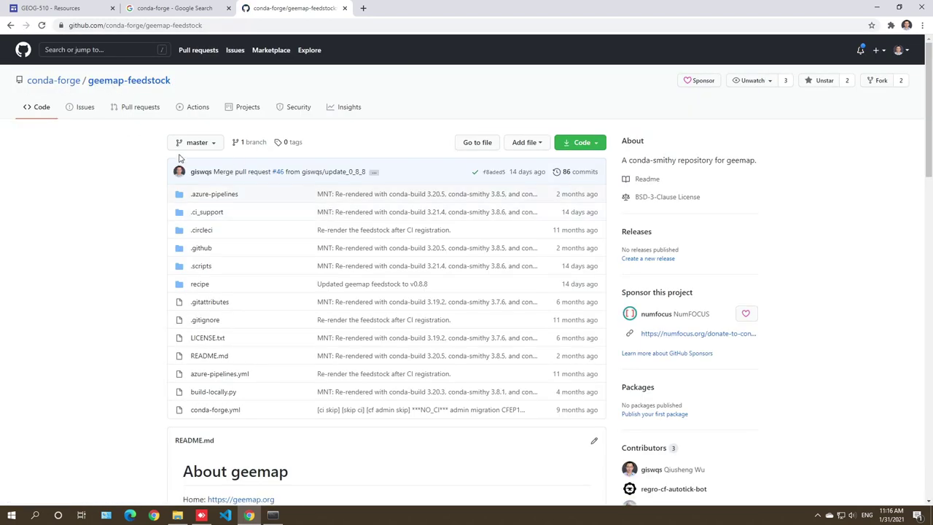
Skim the geemap-feedstock README and open geemap's Anaconda Cloud page from the conda-forge version badge
scroll(129, 225, "down", 9)
scroll(128, 225, "up", 4)
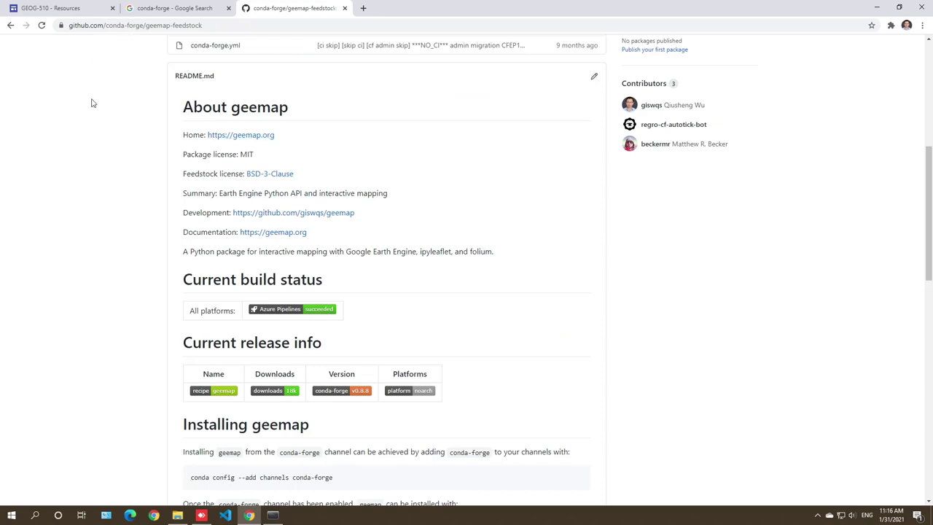
scroll(89, 107, "up", 4)
scroll(87, 108, "down", 6)
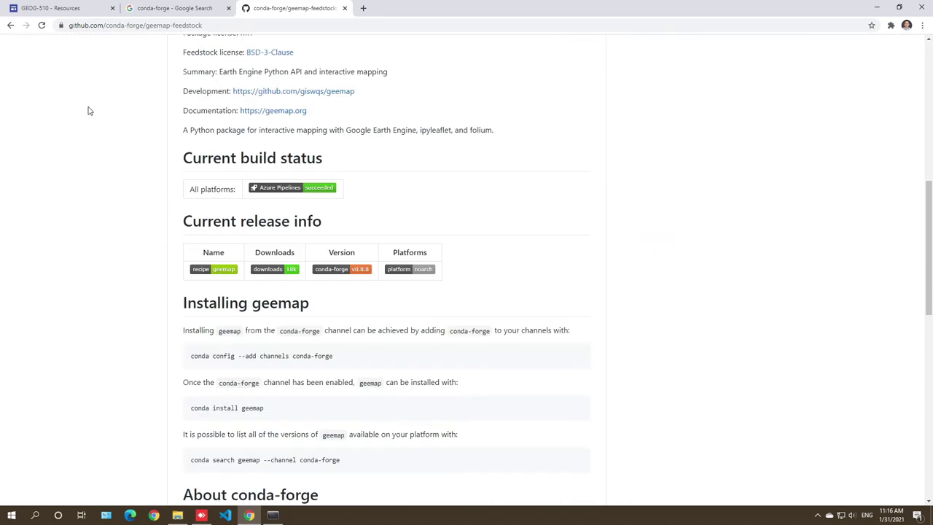
left_click(348, 269)
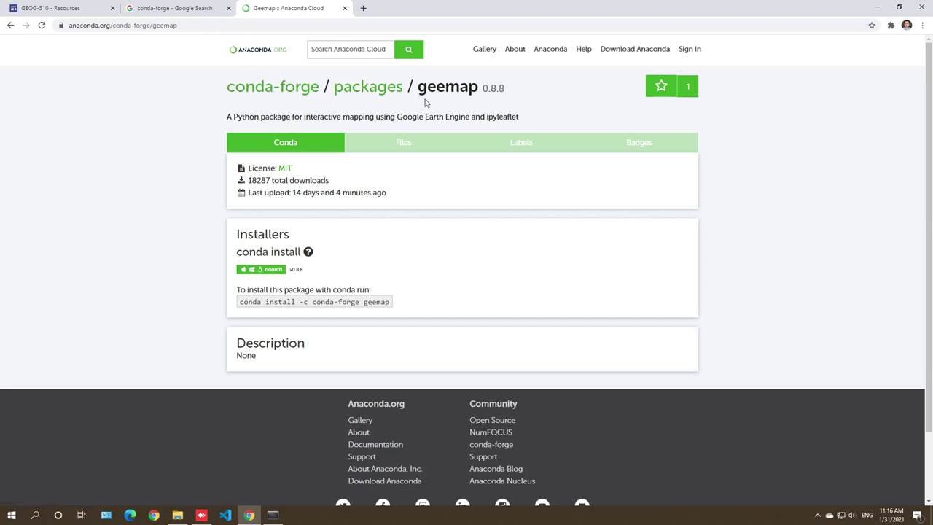
Examine geemap's download figures and its list of uploaded package files, and return to the Conda overview
left_click_drag(270, 179, 246, 183)
left_click(400, 146)
scroll(564, 289, "down", 15)
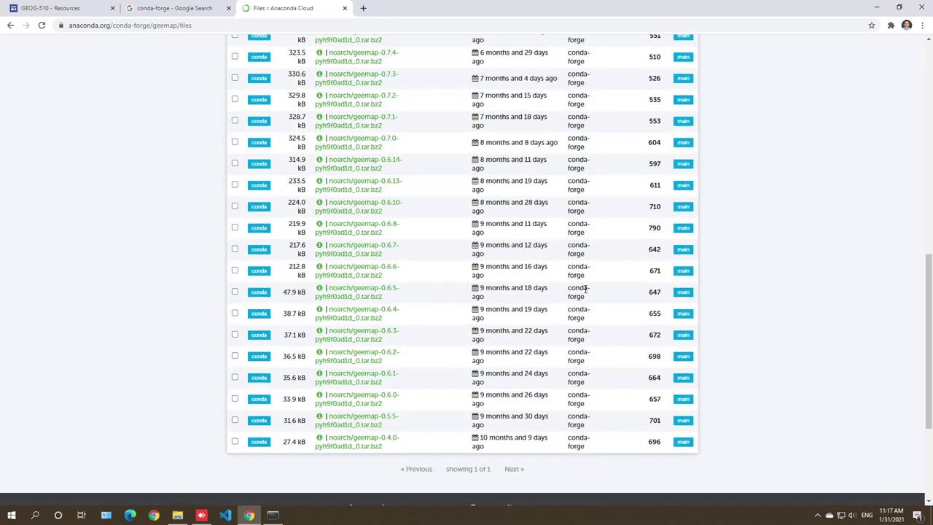
scroll(566, 292, "up", 10)
scroll(564, 292, "up", 8)
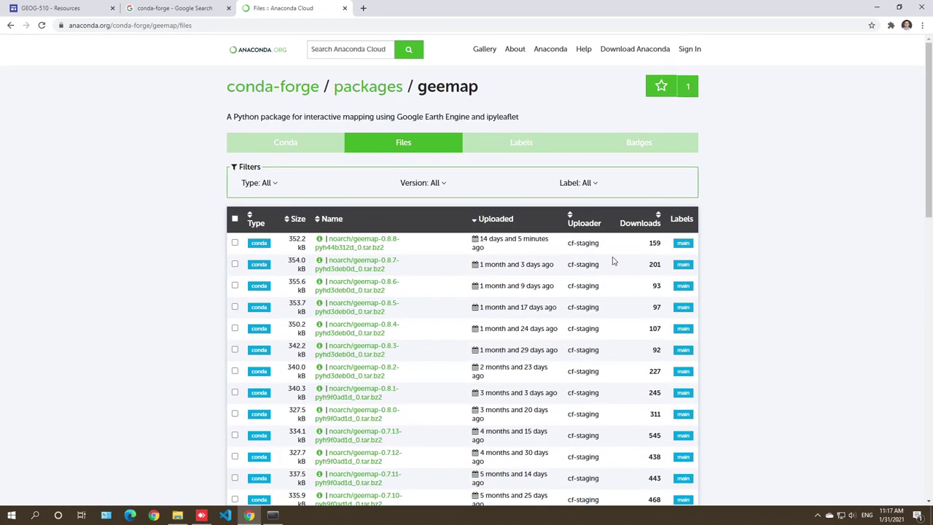
scroll(594, 255, "down", 8)
scroll(599, 264, "down", 3)
scroll(600, 267, "up", 10)
left_click(270, 149)
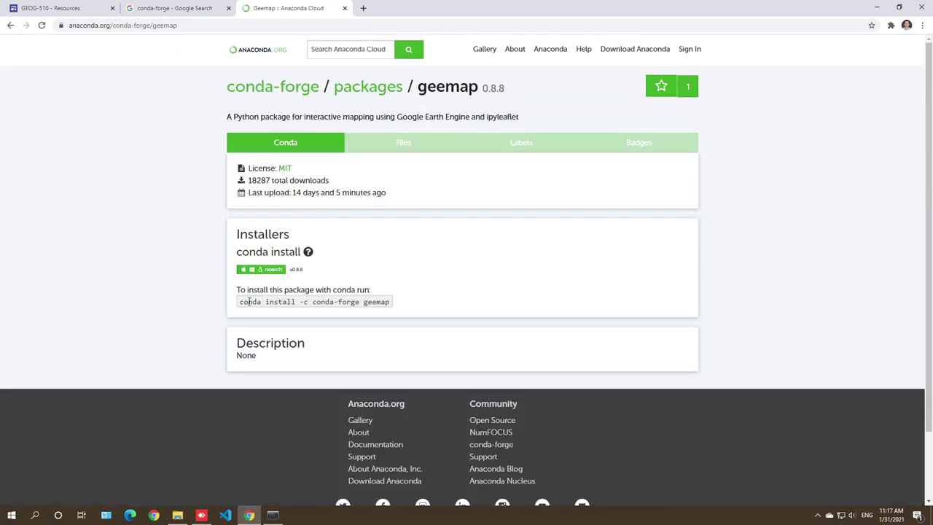
Highlight the parts of the geemap install command and copy the whole line, conda install -c conda-forge geemap
left_click_drag(239, 301, 334, 301)
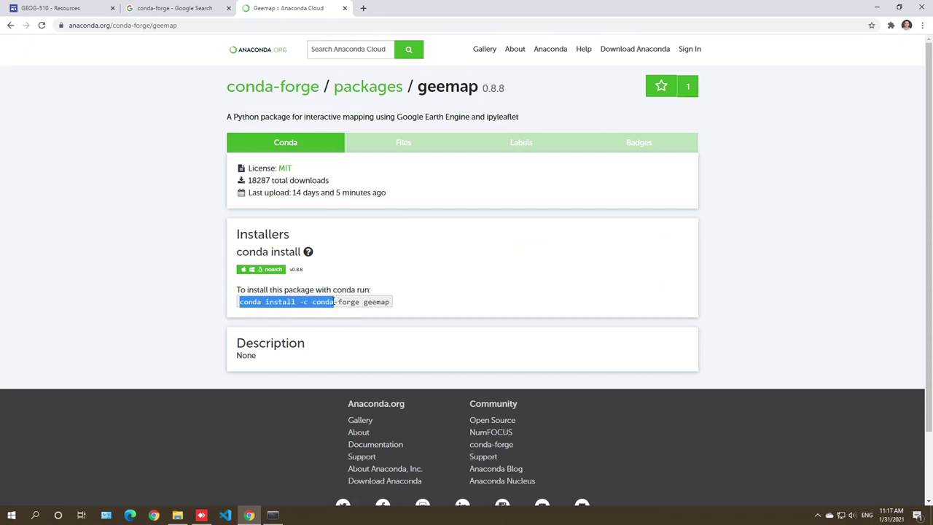
left_click(304, 302)
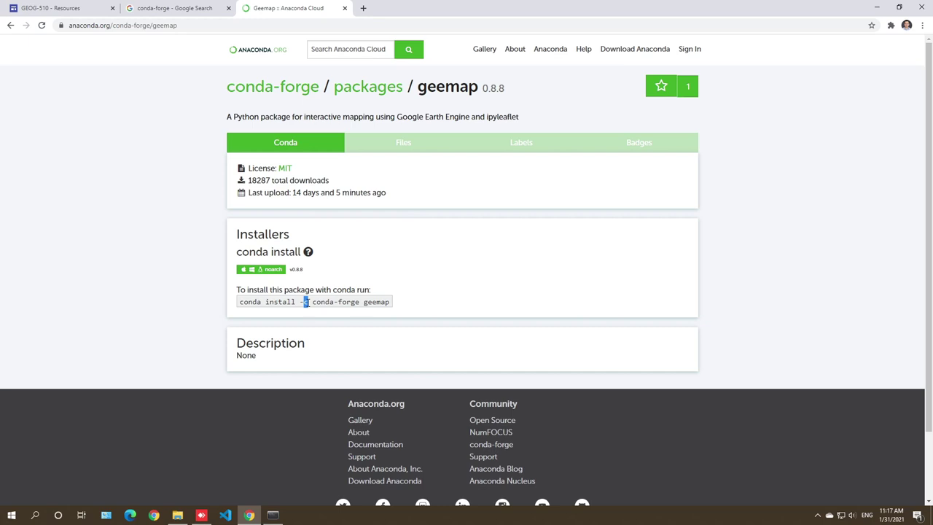
left_click_drag(311, 302, 359, 303)
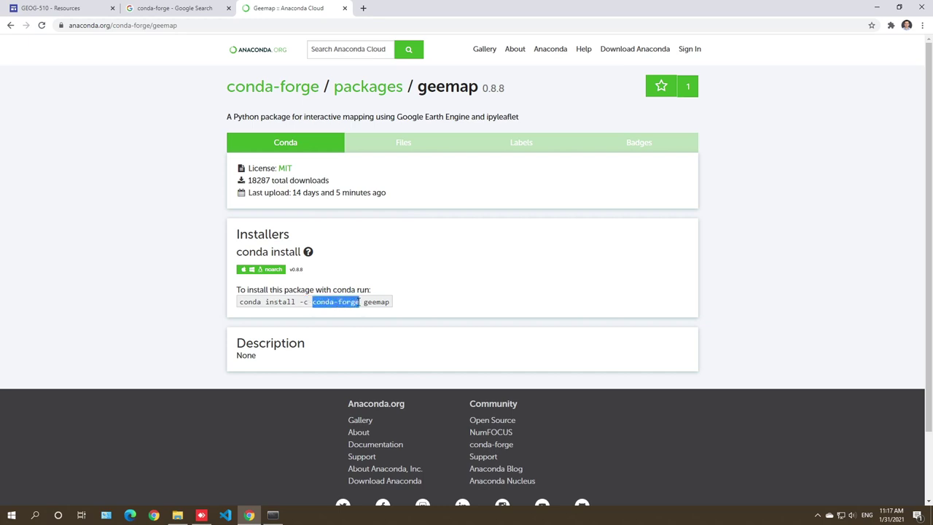
double_click(366, 302)
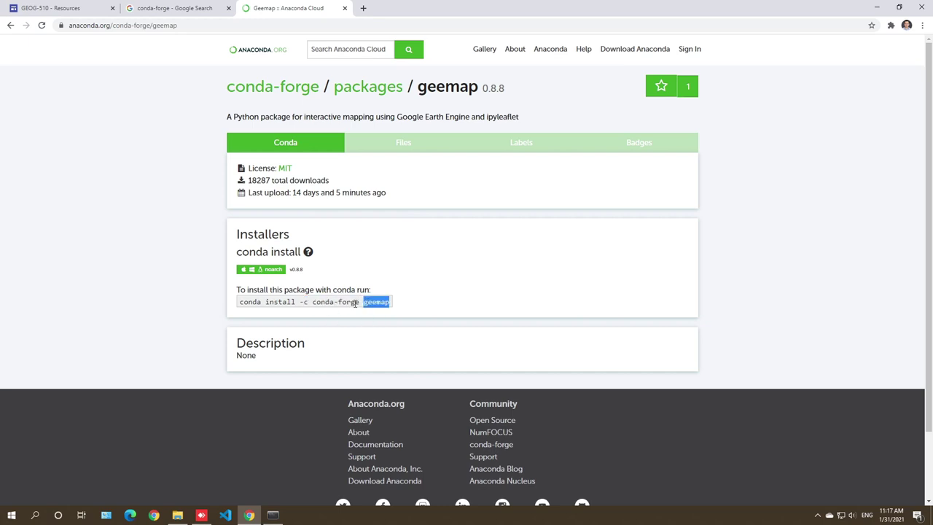
left_click_drag(237, 303, 395, 305)
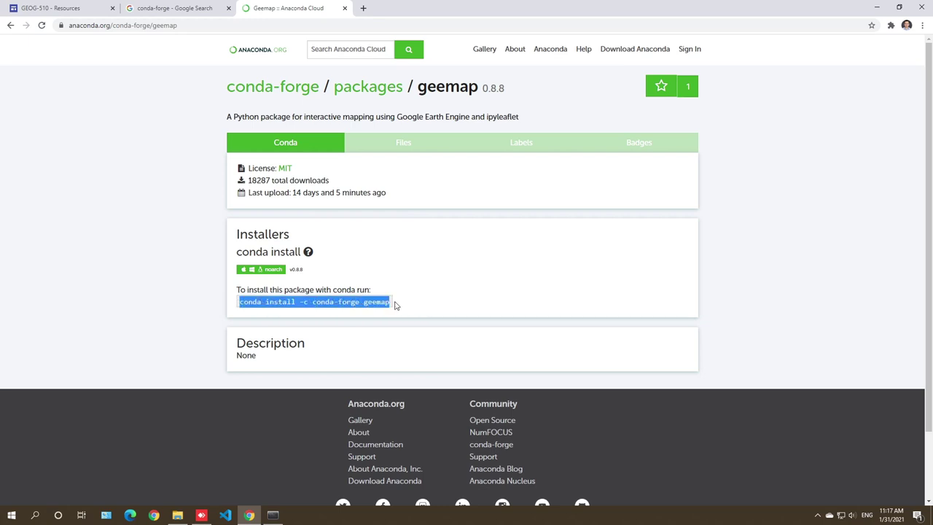
right_click(368, 302)
left_click(386, 310)
In Anaconda Prompt, replace the unfinished conda install text with the copied conda install -c conda-forge geemap command and run it
left_click(272, 515)
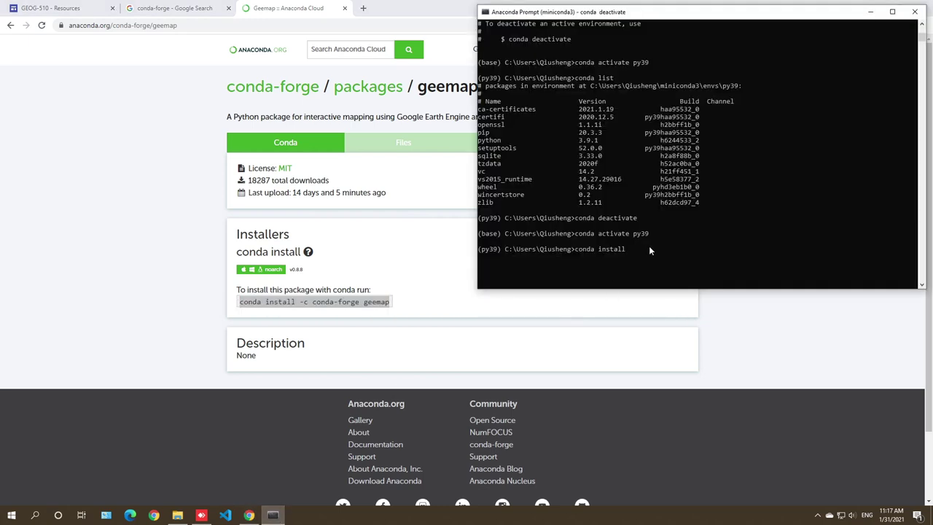
key("BackSpace")
key("BackSpace")
key("BackSpace")
key("BackSpace")
key("BackSpace")
key("BackSpace")
key("BackSpace")
key("BackSpace")
key("BackSpace")
key("BackSpace")
key("BackSpace")
right_click(612, 249)
key("Return")
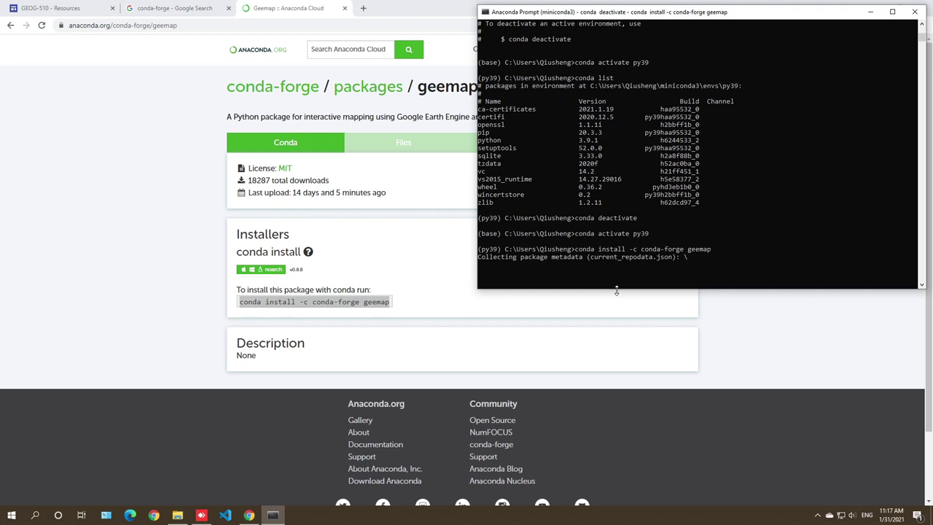
Make the Anaconda Prompt window taller and reposition it, and restore Chrome to a smaller window placed alongside it
left_click_drag(615, 290, 628, 263)
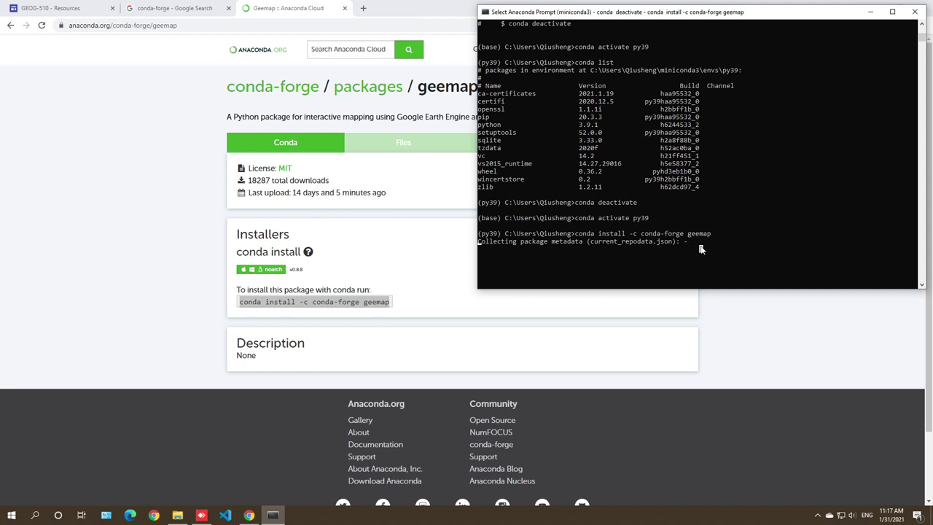
key("Return")
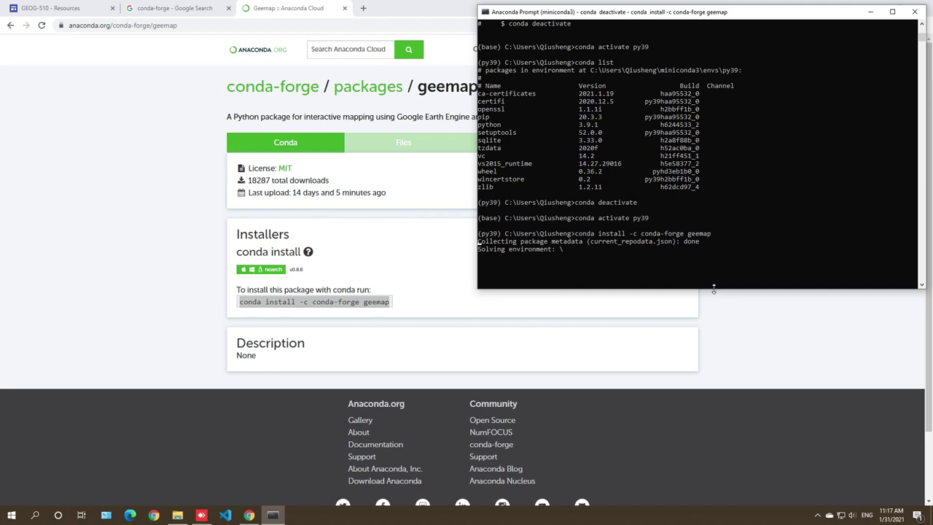
left_click_drag(713, 289, 716, 371)
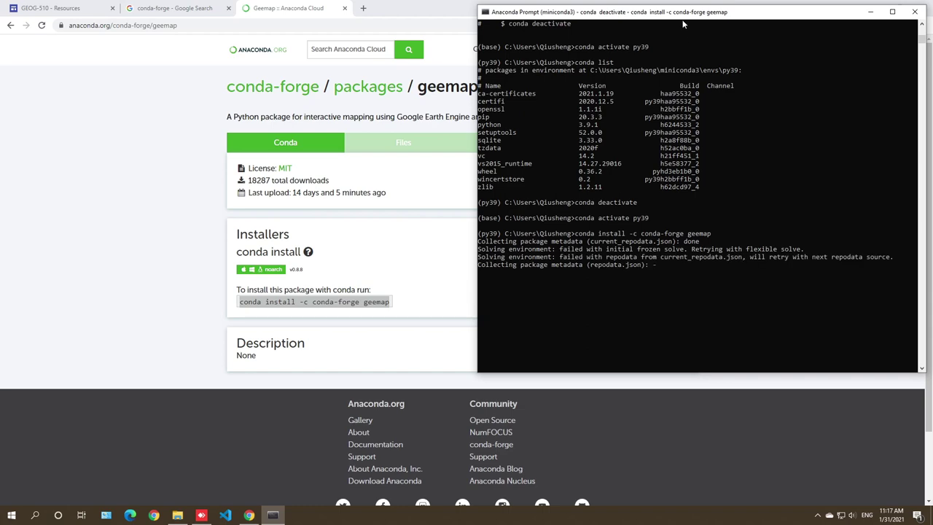
left_click_drag(688, 19, 667, 65)
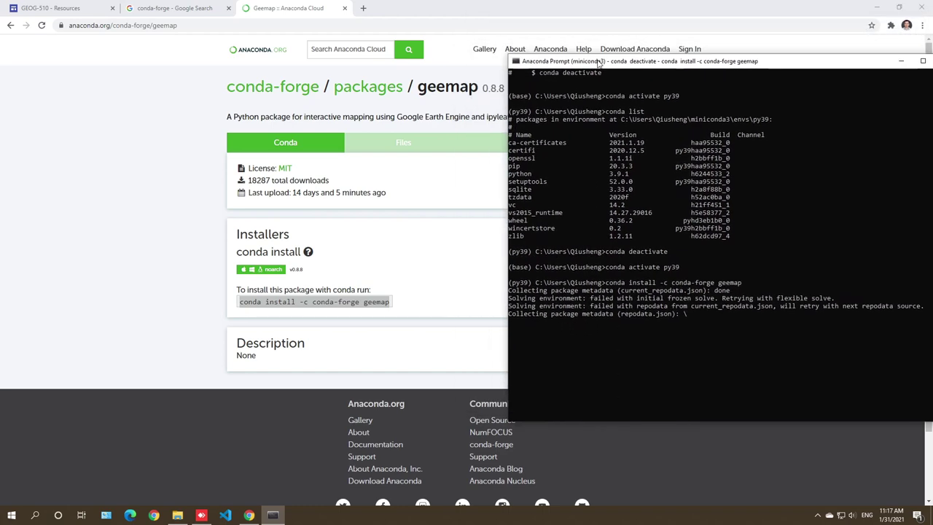
left_click_drag(551, 54, 601, 62)
double_click(391, 11)
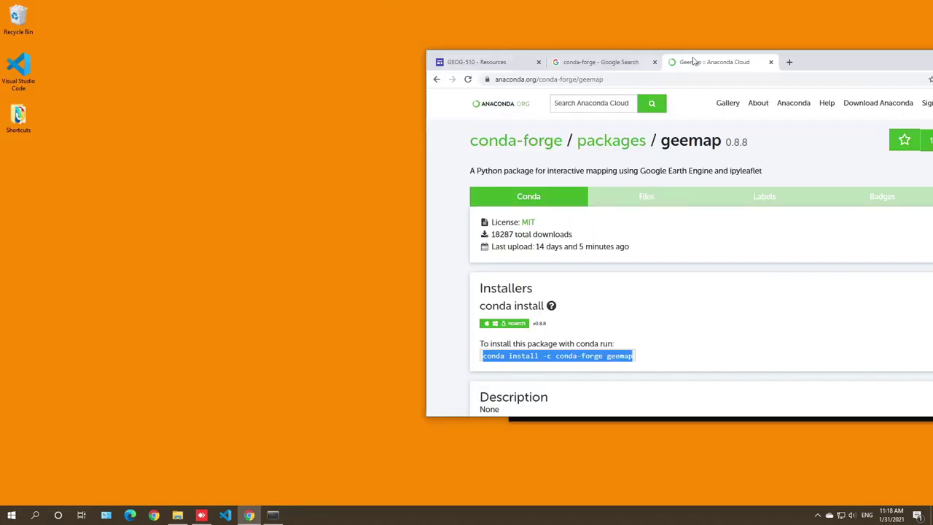
left_click_drag(818, 63, 411, 34)
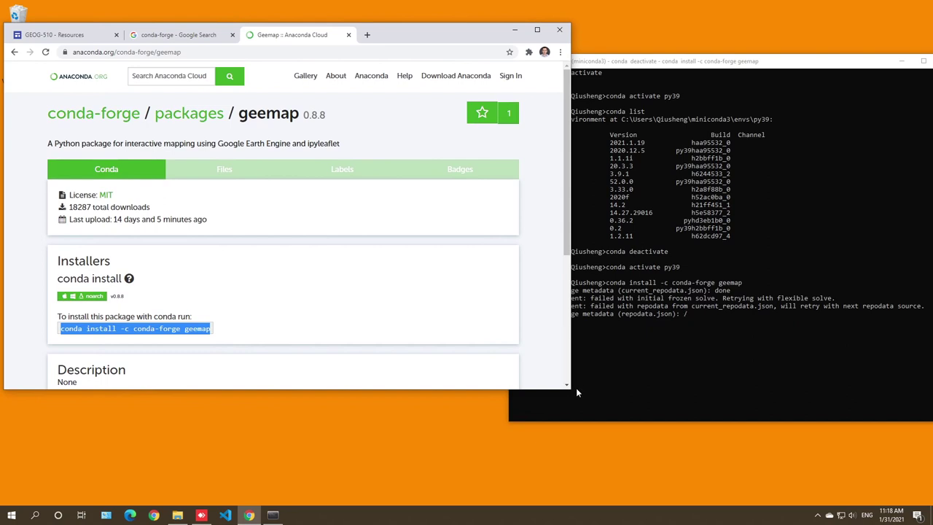
Resize the browser window to fit beside the Anaconda Prompt and open pypi.org in a new tab
left_click_drag(568, 390, 499, 501)
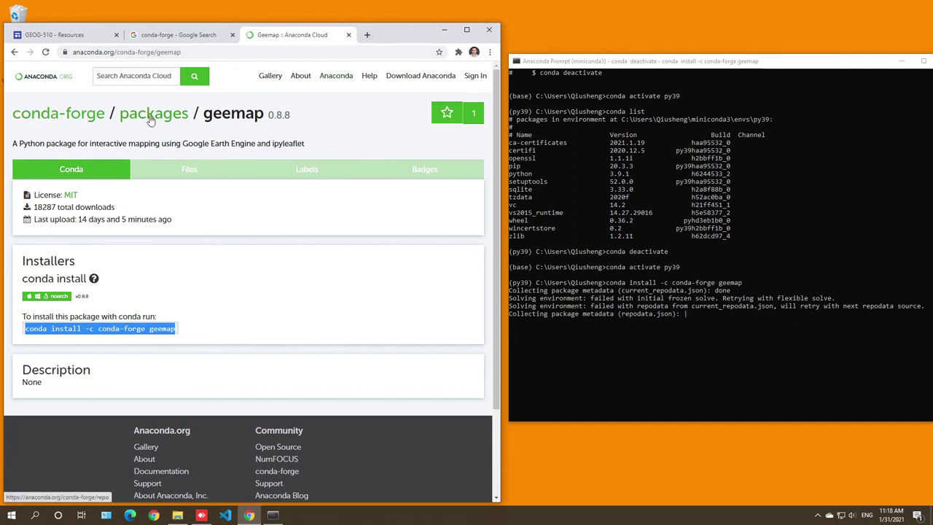
left_click(366, 34)
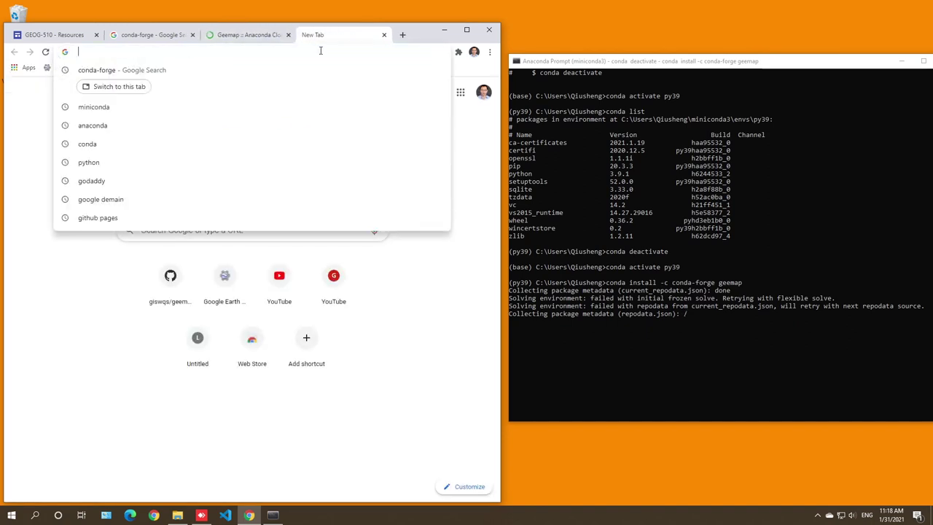
left_click(90, 343)
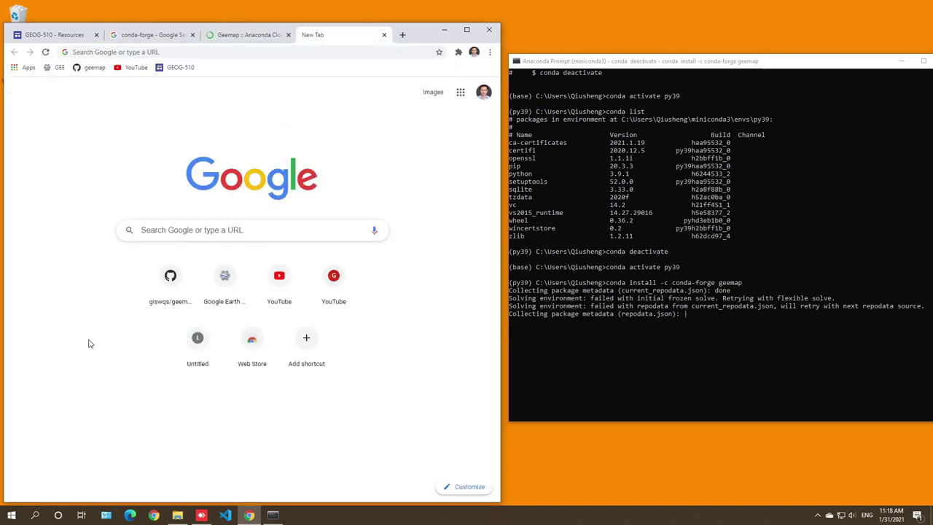
left_click(152, 52)
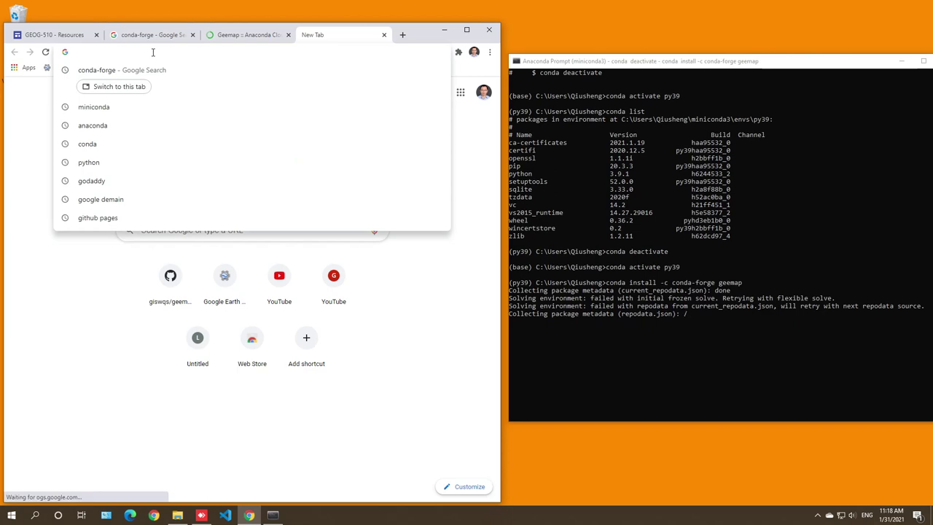
type("pypi.org")
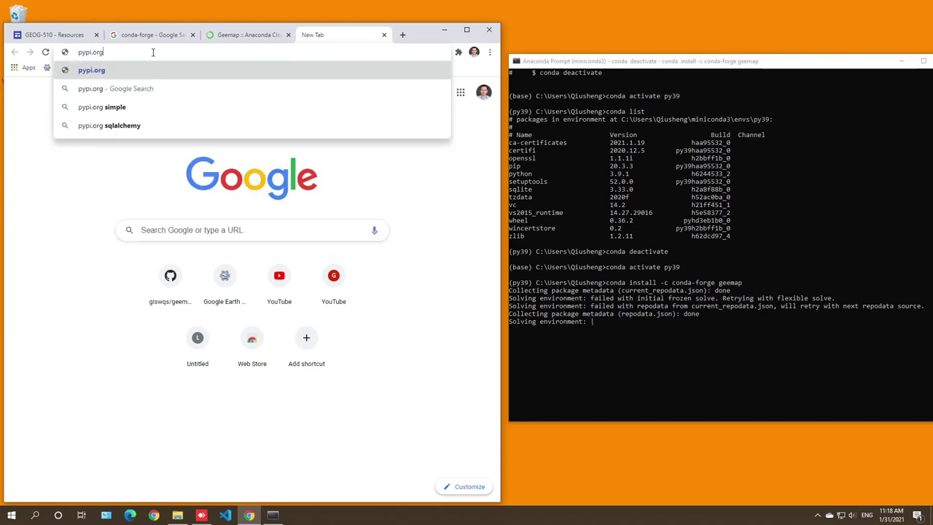
key("Return")
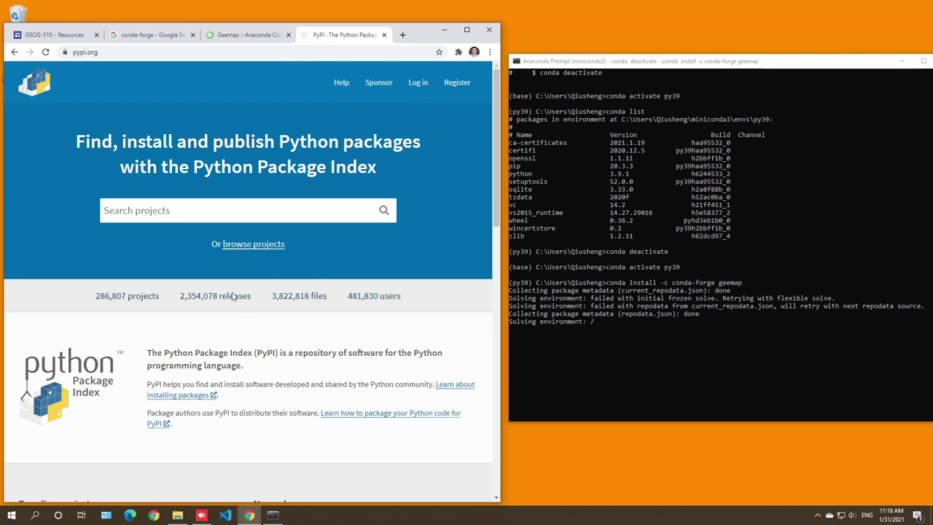
Search PyPI for geemap and open the geemap 0.8.8 project page to view its pip install command
left_click(172, 212)
type("geemap")
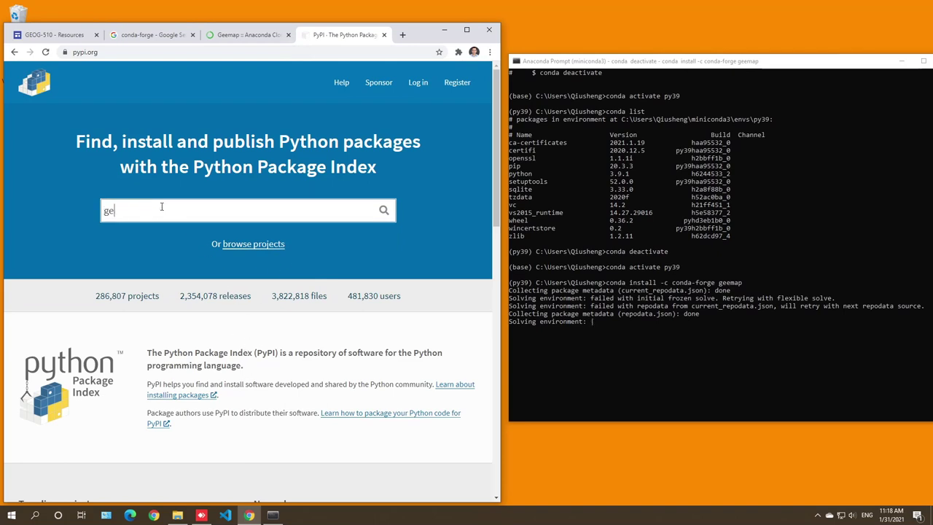
key("Return")
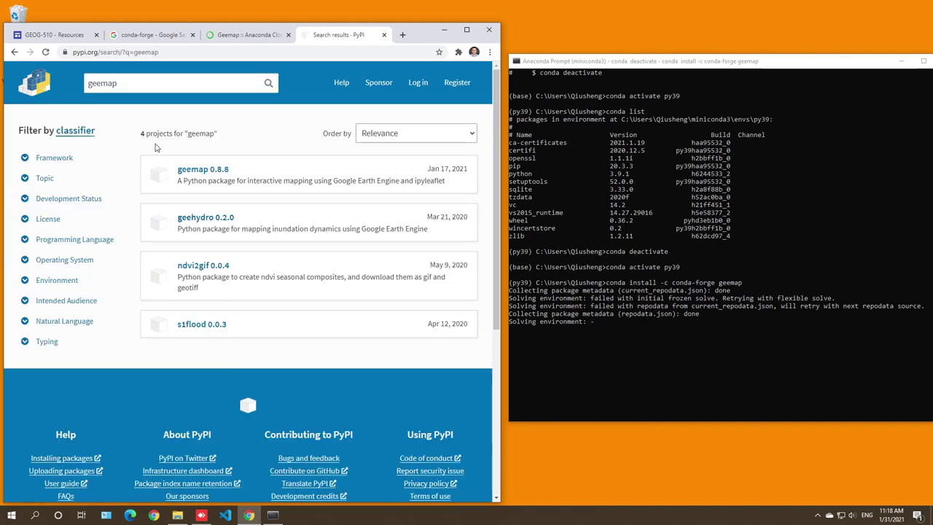
left_click(195, 173)
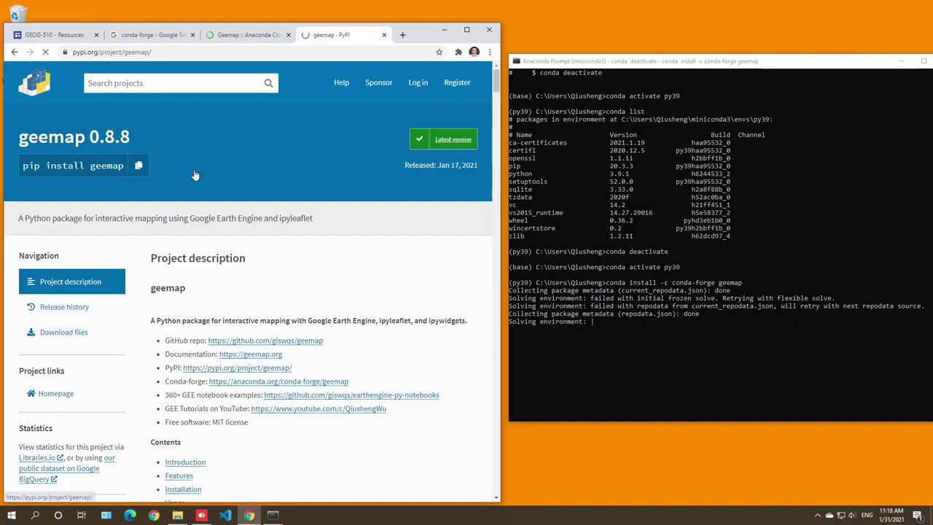
scroll(136, 273, "down", 6)
scroll(137, 273, "up", 6)
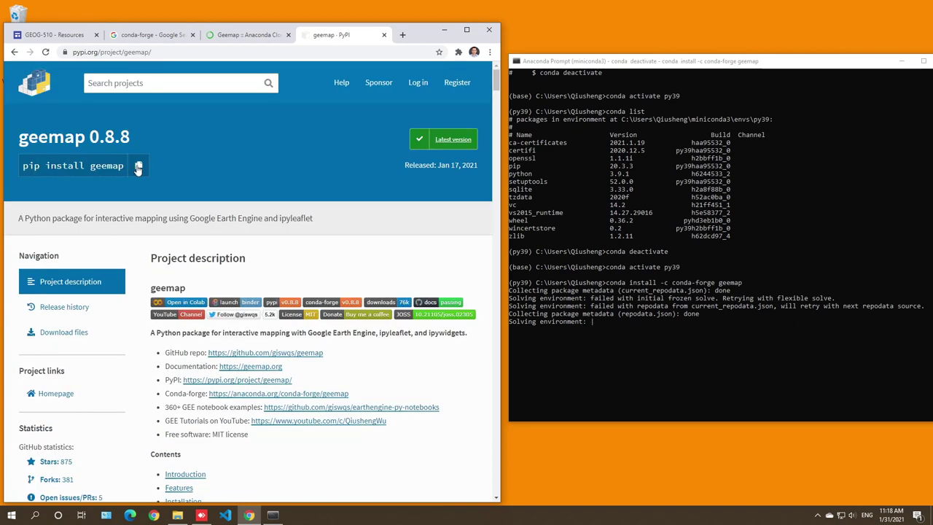
Abort the running geemap installation by closing its Anaconda Prompt window
left_click_drag(654, 62, 614, 51)
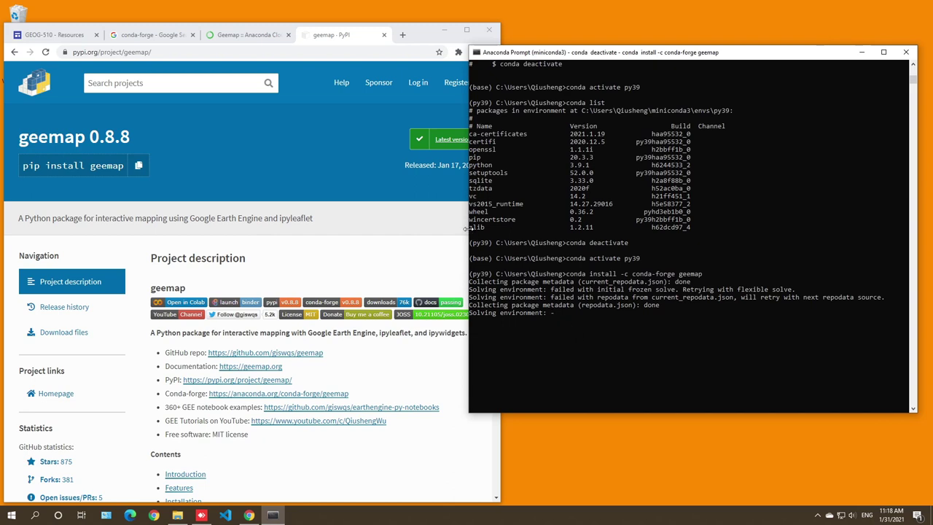
left_click_drag(469, 234, 513, 233)
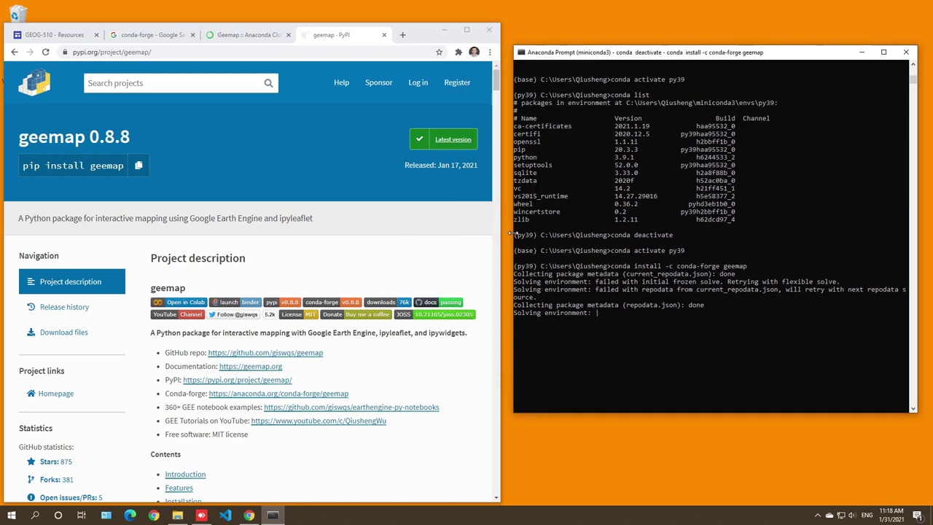
left_click(618, 322)
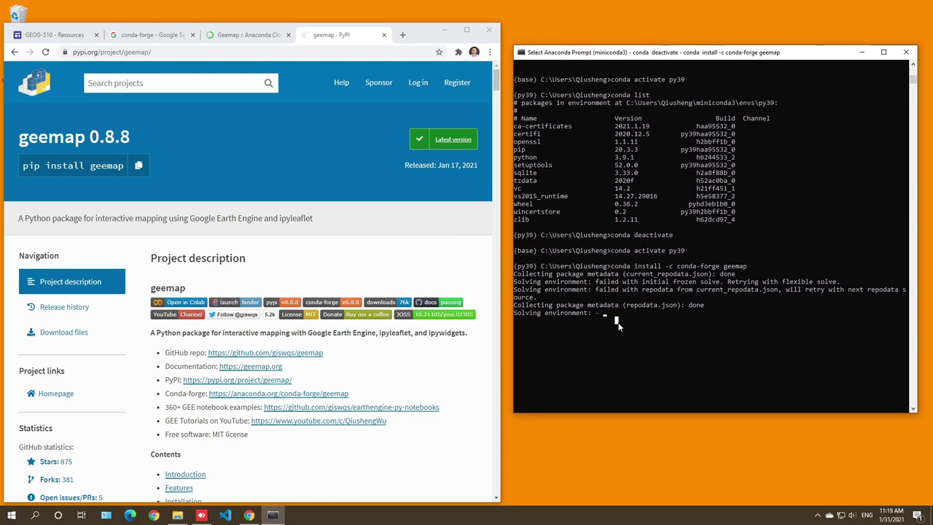
left_click(634, 327)
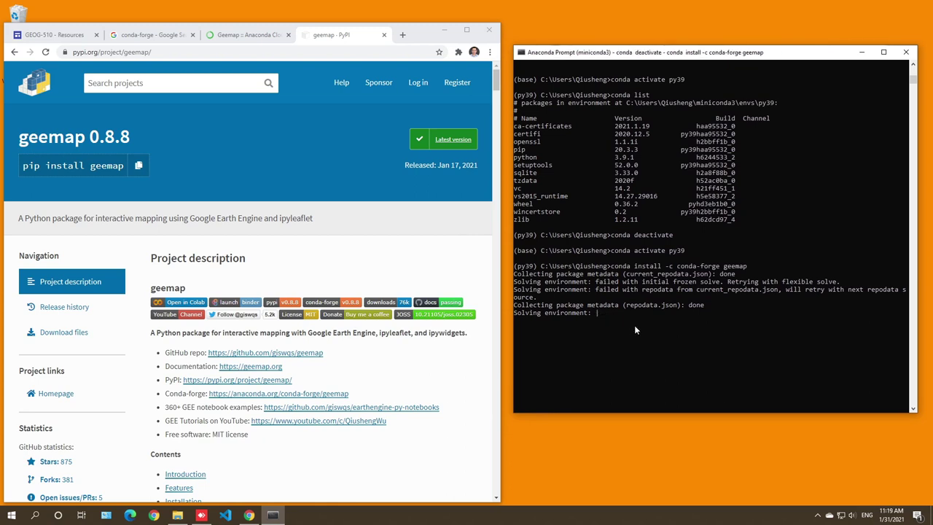
left_click(628, 314)
left_click(624, 322)
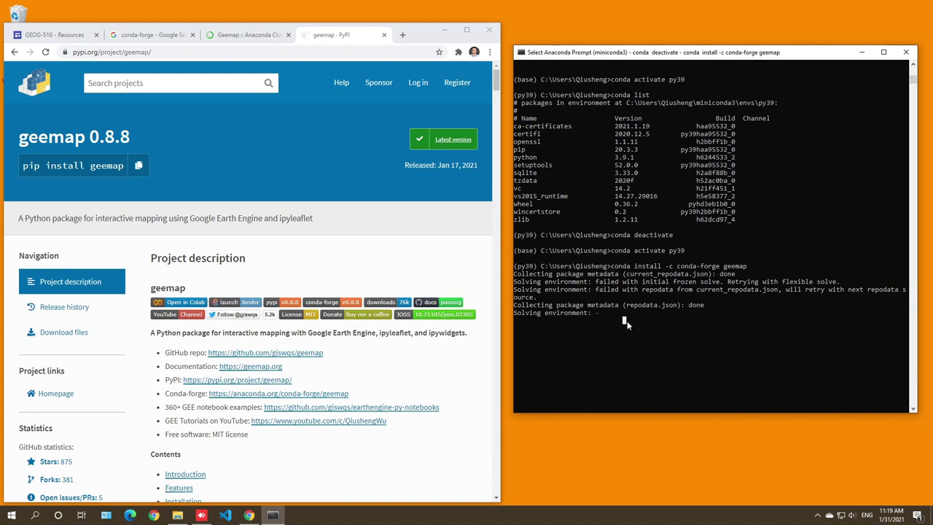
key("Escape")
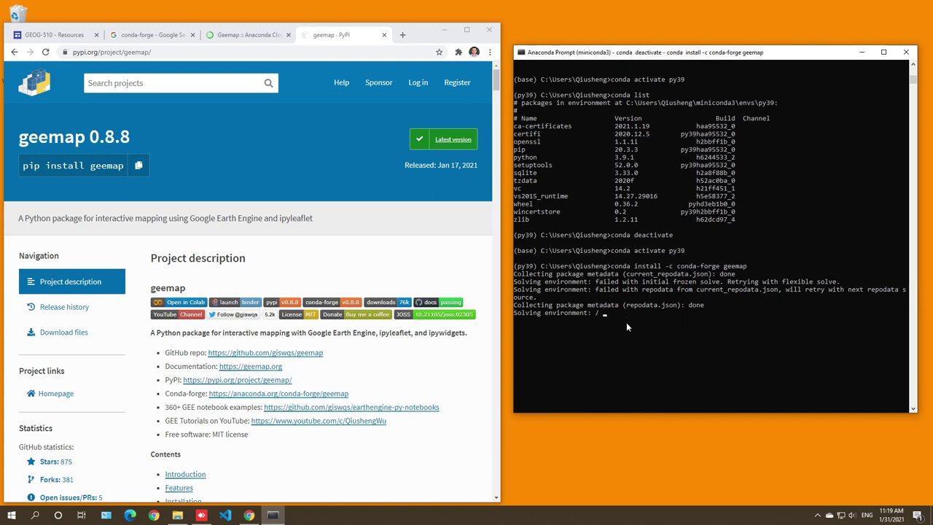
left_click(639, 299)
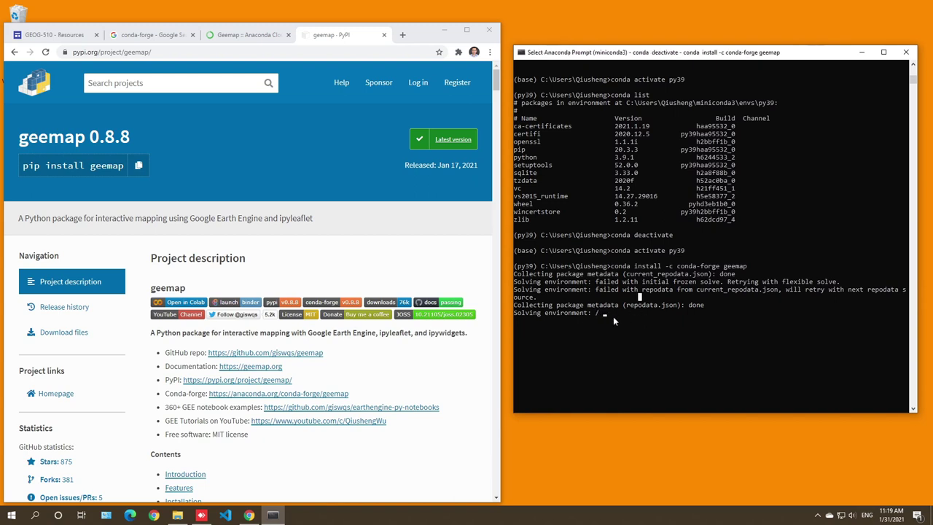
left_click_drag(805, 56, 793, 49)
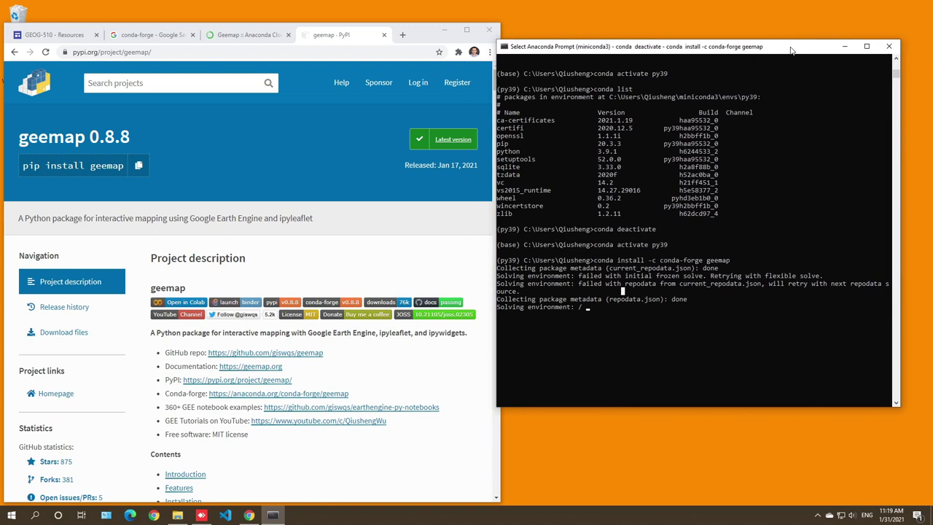
left_click(894, 45)
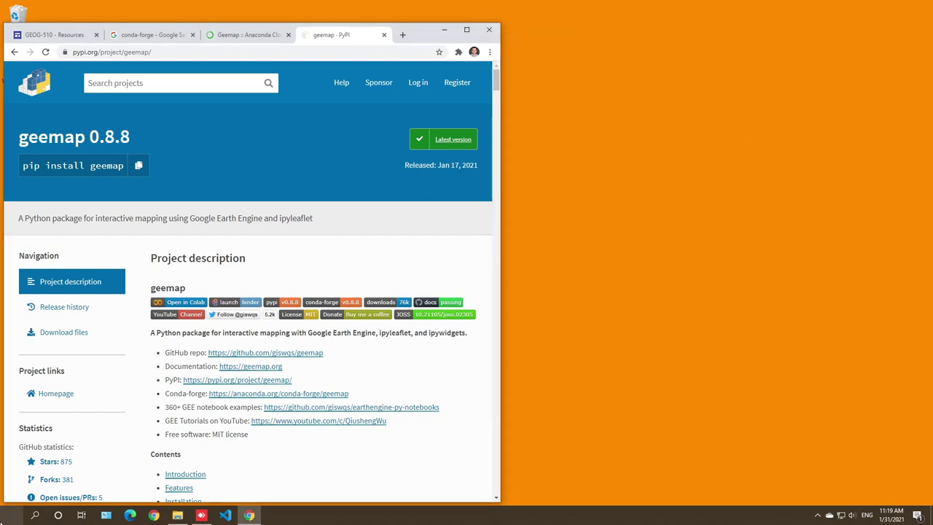
Open a new Anaconda Prompt (miniconda3) and place its window beside the browser
left_click(12, 515)
left_click(74, 369)
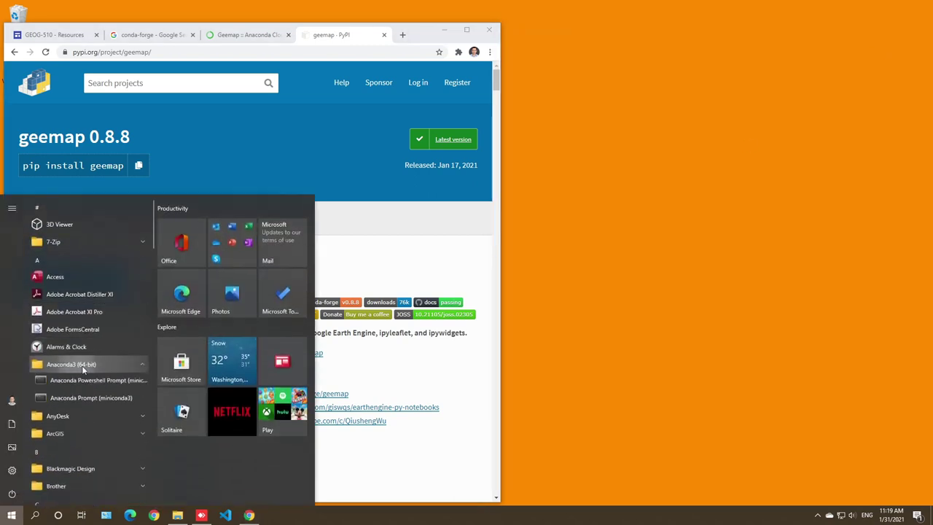
left_click(84, 399)
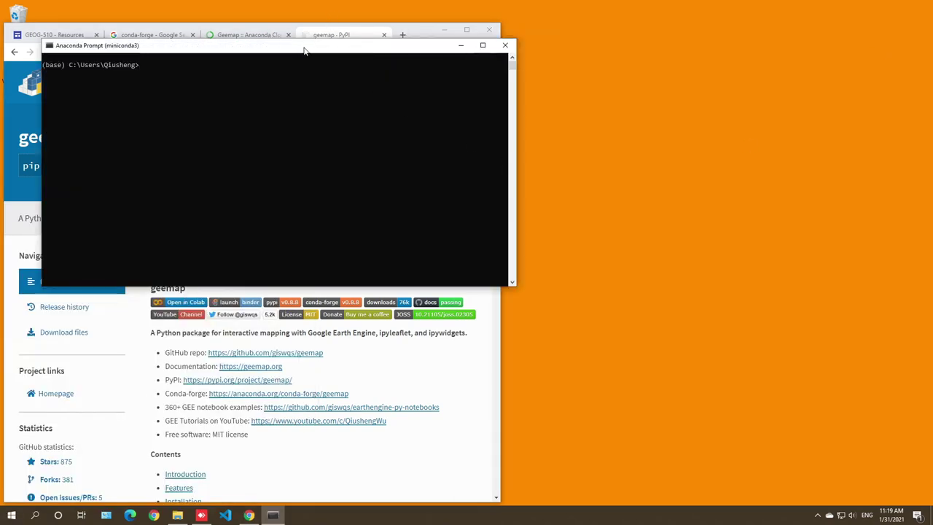
left_click_drag(306, 45, 787, 83)
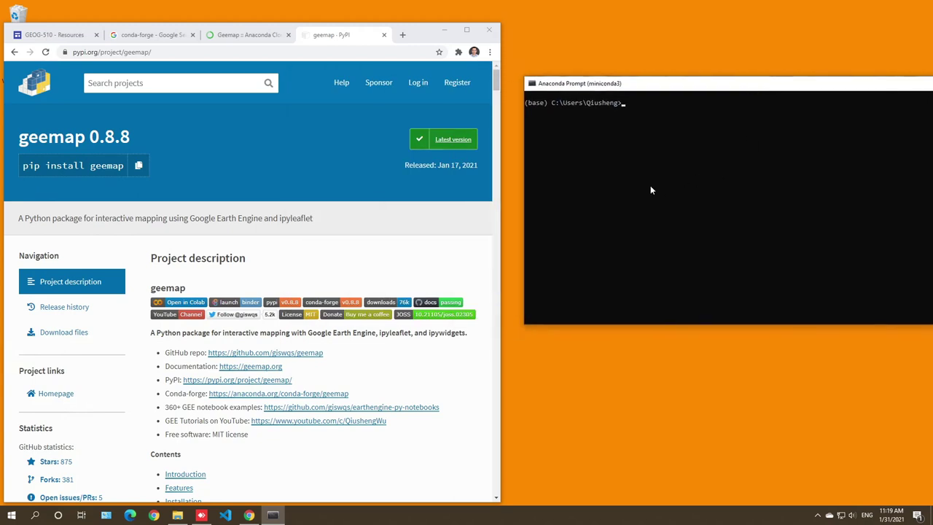
List the conda environments with "conda env list" and highlight the py39 environment's name and folder path
type("conda activat")
type("e")
key("BackSpace")
key("BackSpace")
key("BackSpace")
key("BackSpace")
key("BackSpace")
key("BackSpace")
key("BackSpace")
type("env list")
key("Return")
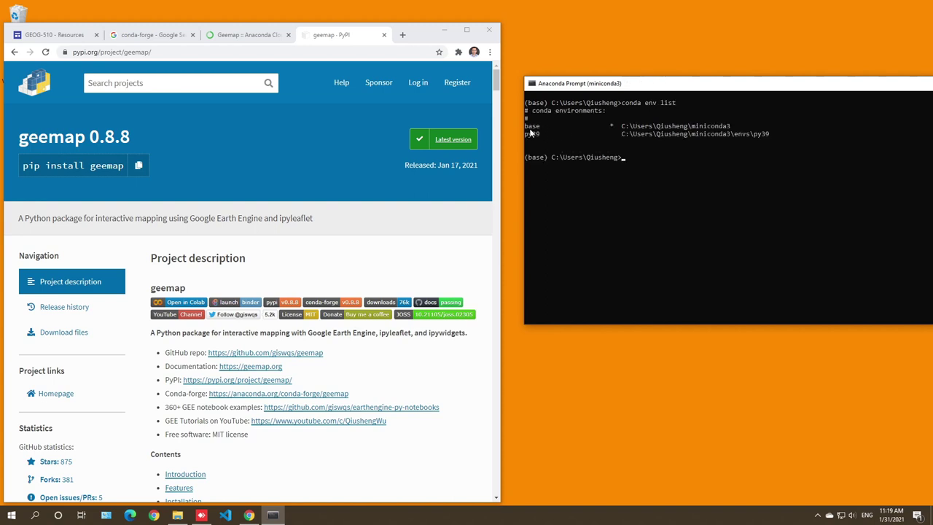
left_click_drag(527, 136, 543, 137)
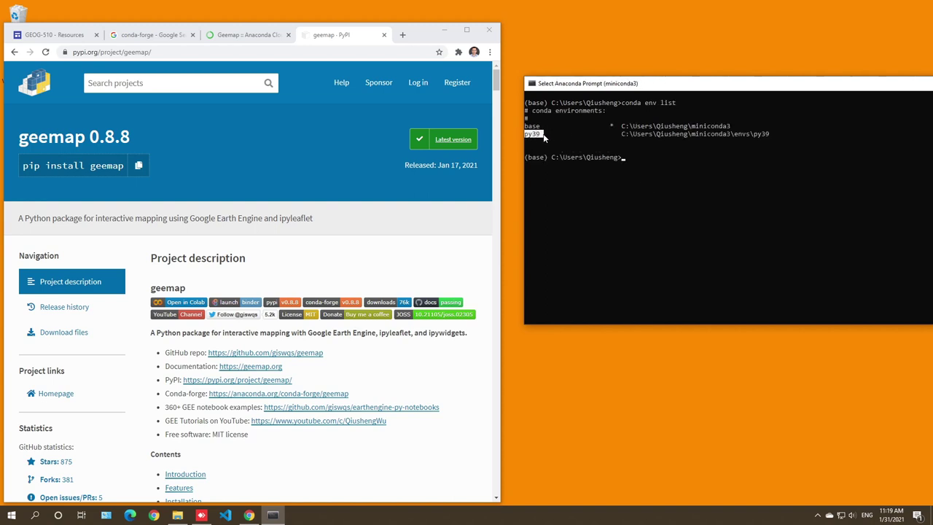
left_click(619, 134)
Switch to File Explorer, arrange it below the Anaconda Prompt, and inspect the py39 folder inside miniconda3's envs folder
left_click_drag(792, 83, 767, 23)
left_click(177, 515)
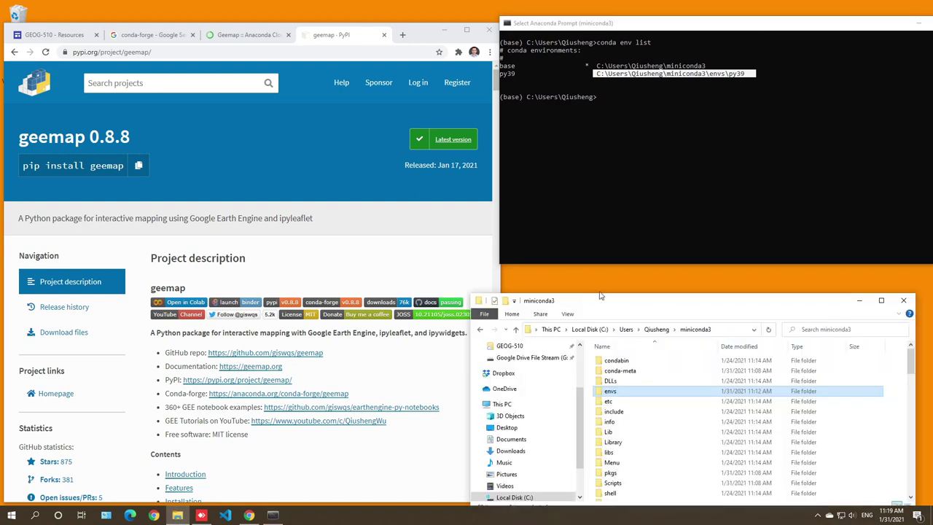
left_click_drag(618, 306, 653, 279)
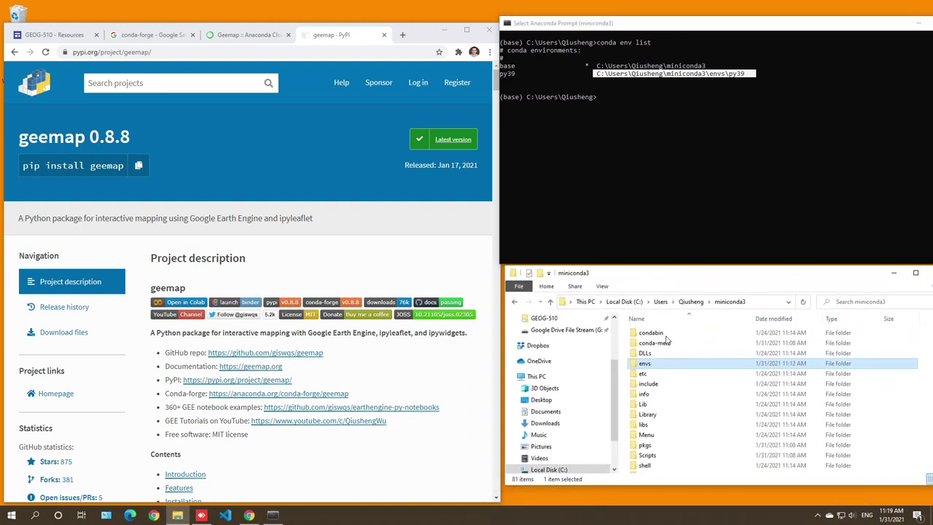
double_click(660, 366)
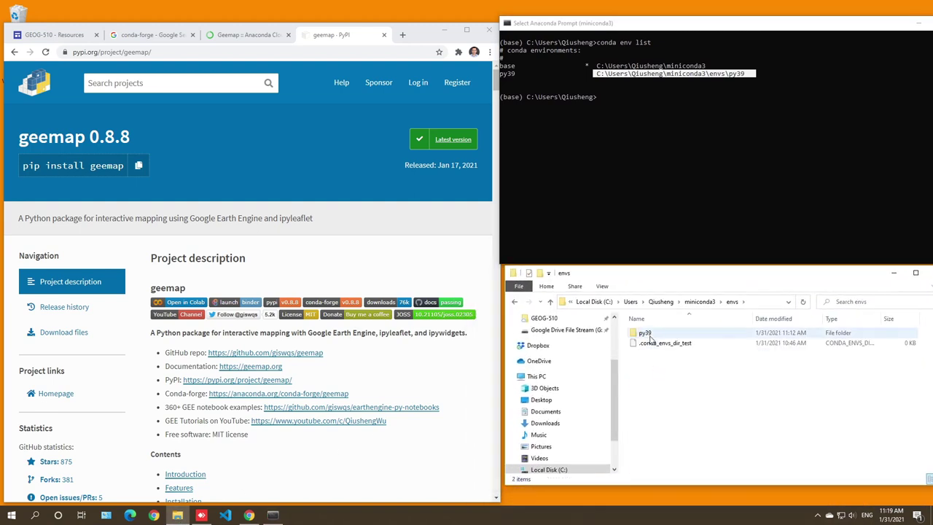
double_click(645, 334)
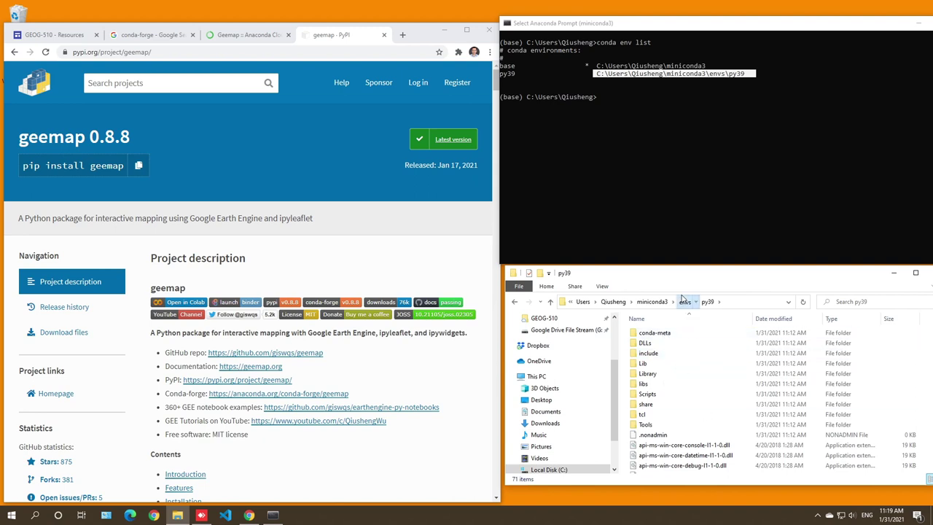
left_click(684, 301)
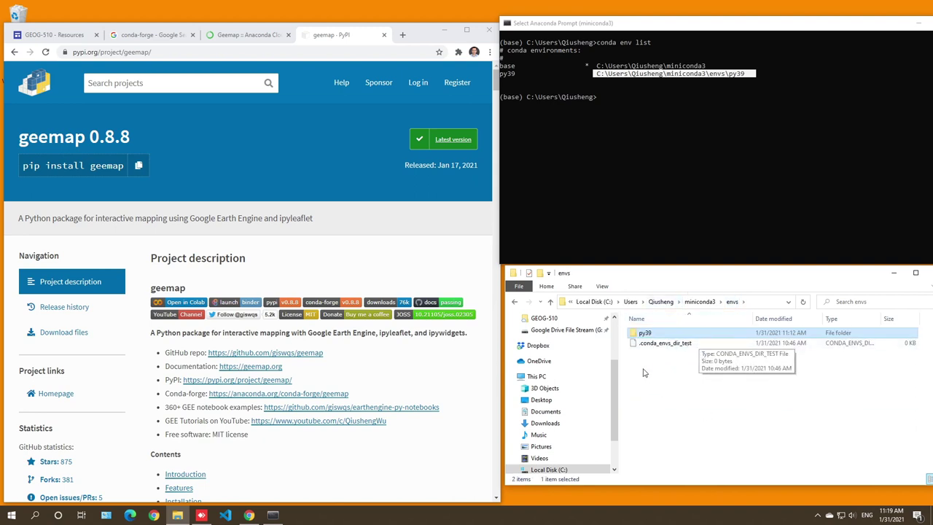
double_click(678, 333)
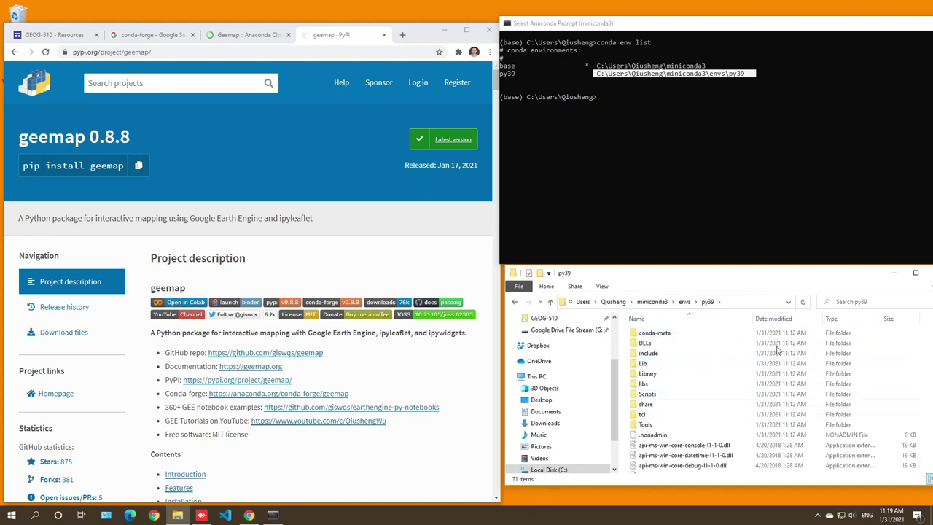
left_click(684, 301)
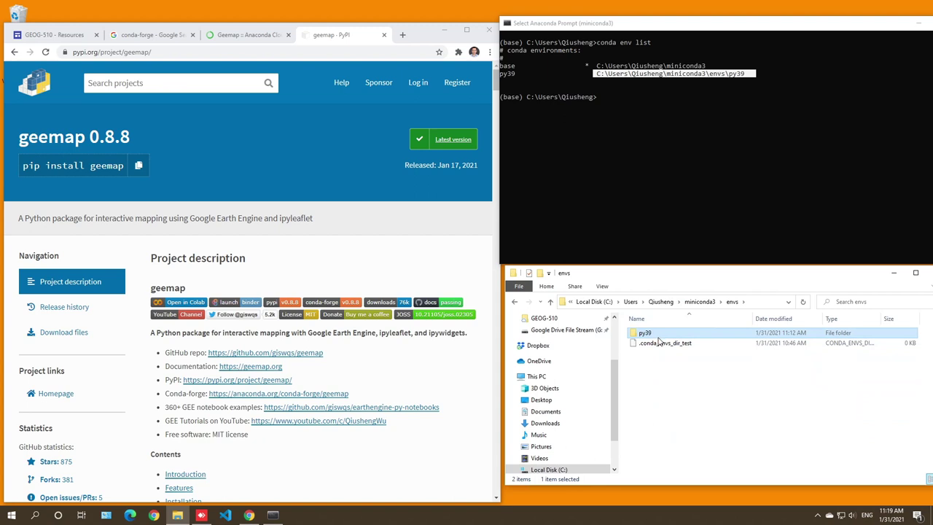
Separate the Anaconda Prompt and File Explorer windows, and activate the py39 environment with "conda activate py39"
left_click(614, 118)
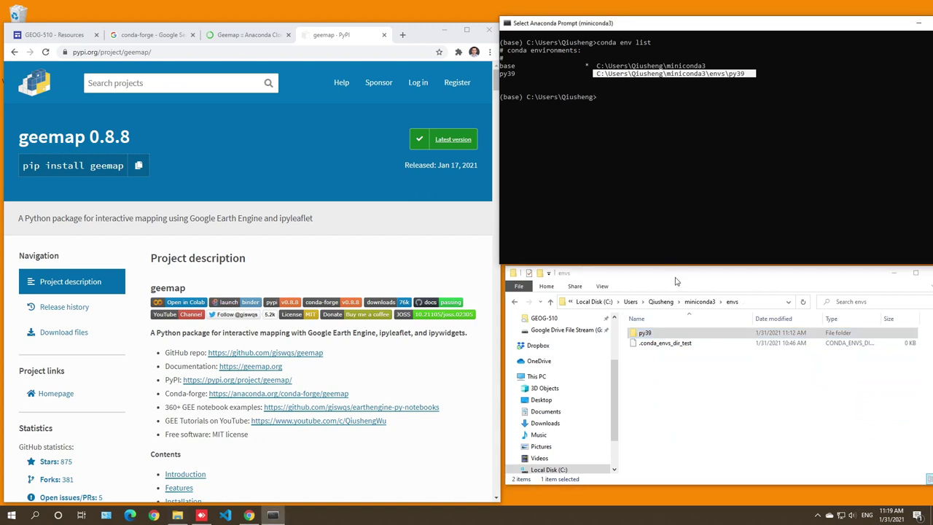
left_click_drag(675, 281, 675, 298)
left_click(669, 107)
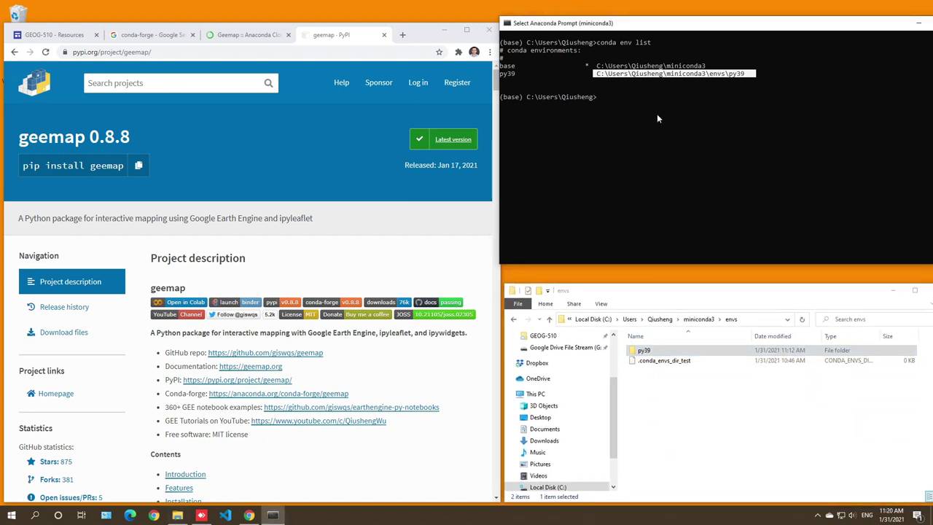
left_click(657, 115)
left_click_drag(641, 22, 645, 22)
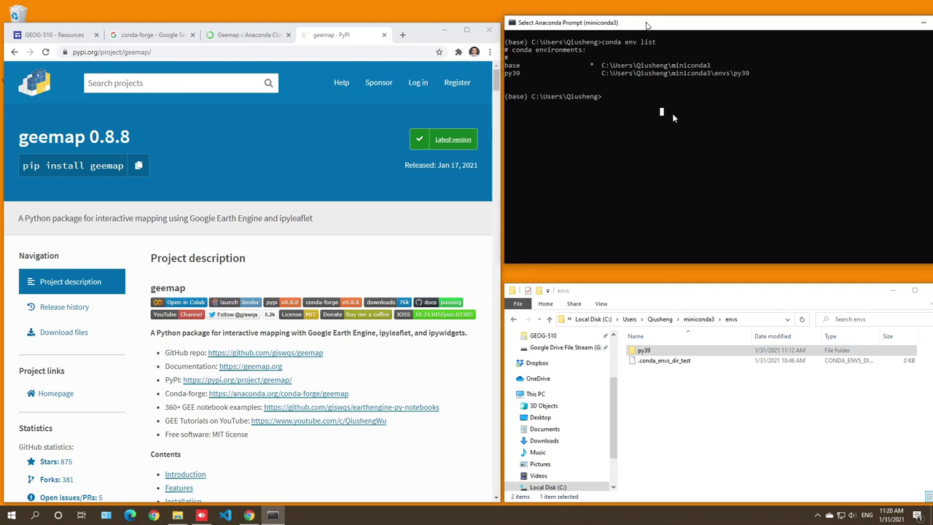
type("c")
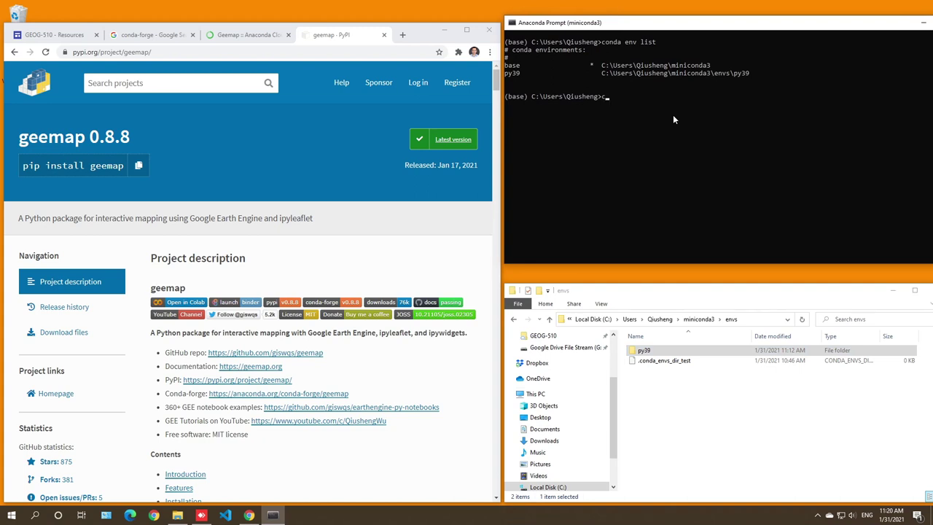
type("onda activate py39")
key("Return")
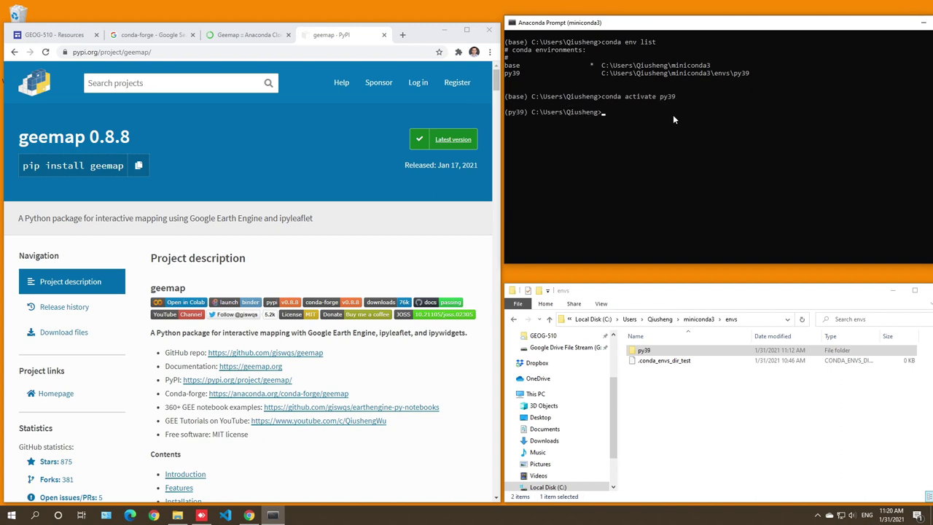
Install geemap from PyPI with "pip install geemap" and stack the prompt and File Explorer windows beside the browser
type("pip install geemap")
key("Return")
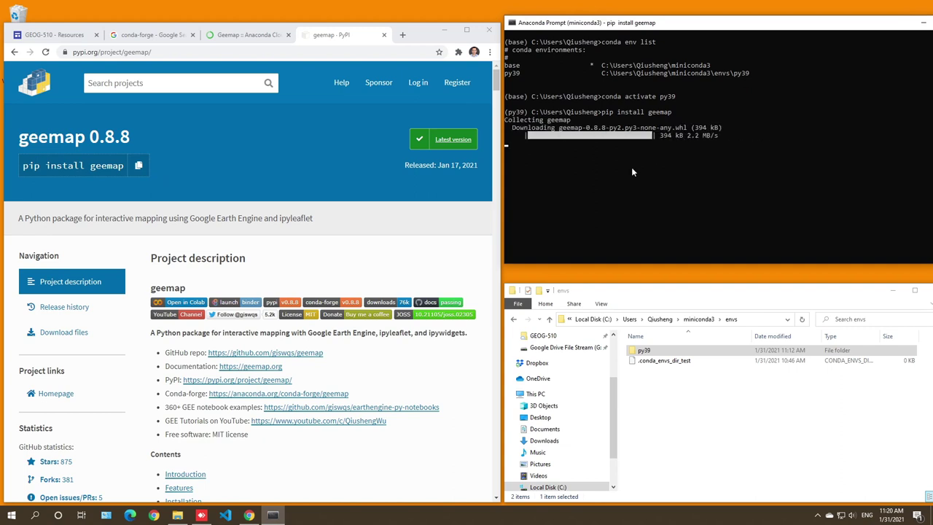
left_click_drag(612, 22, 607, 12)
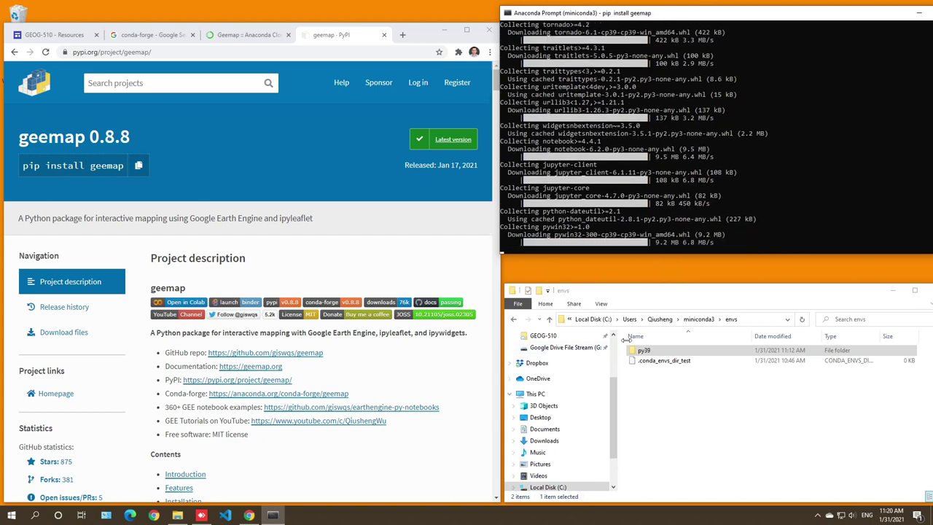
left_click_drag(664, 295, 662, 282)
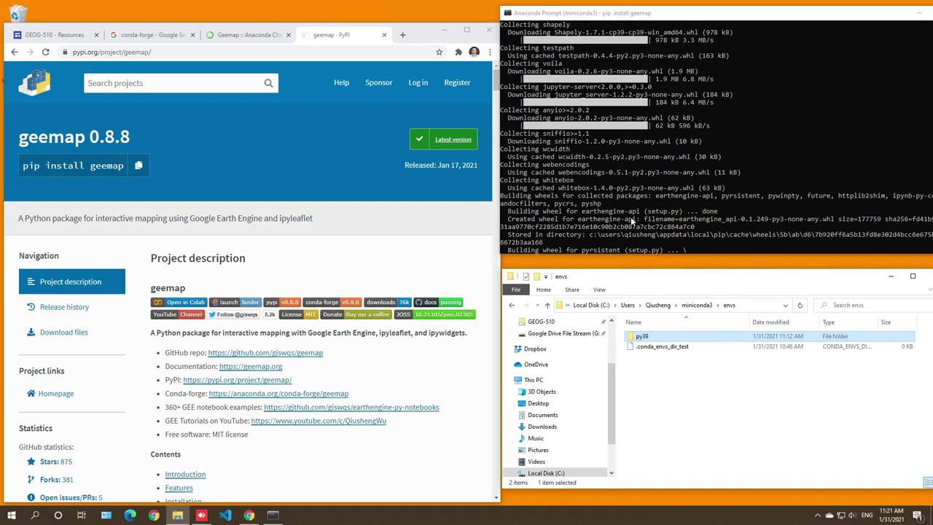
mouse_move(633, 283)
left_mouse_down()
mouse_move(634, 269)
mouse_move(638, 280)
left_mouse_up()
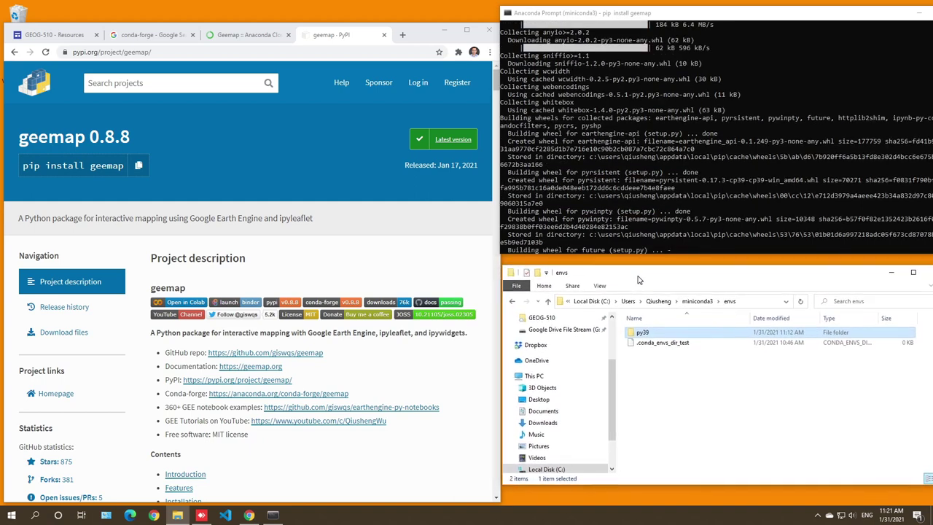
Search Google in a new browser tab for "mamba", and refine the search to "mamba conda"
left_click(401, 36)
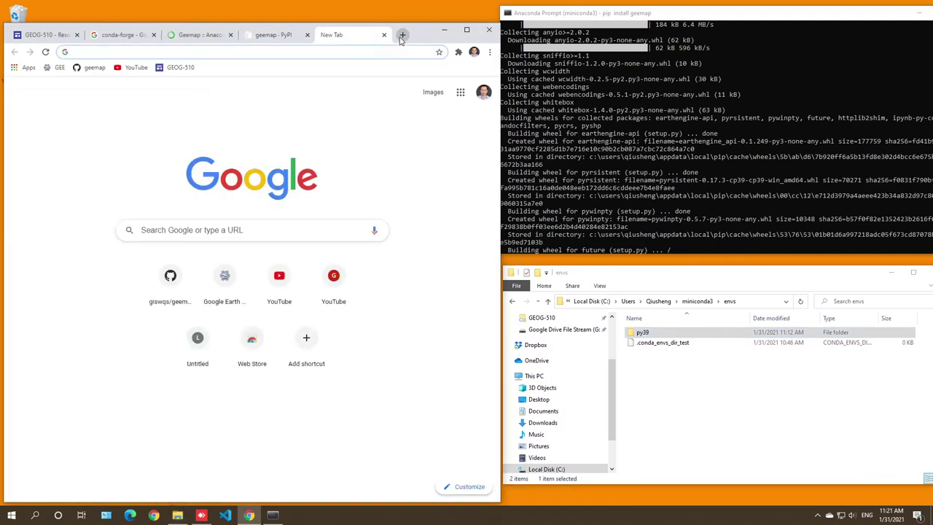
type("mamba")
key("Return")
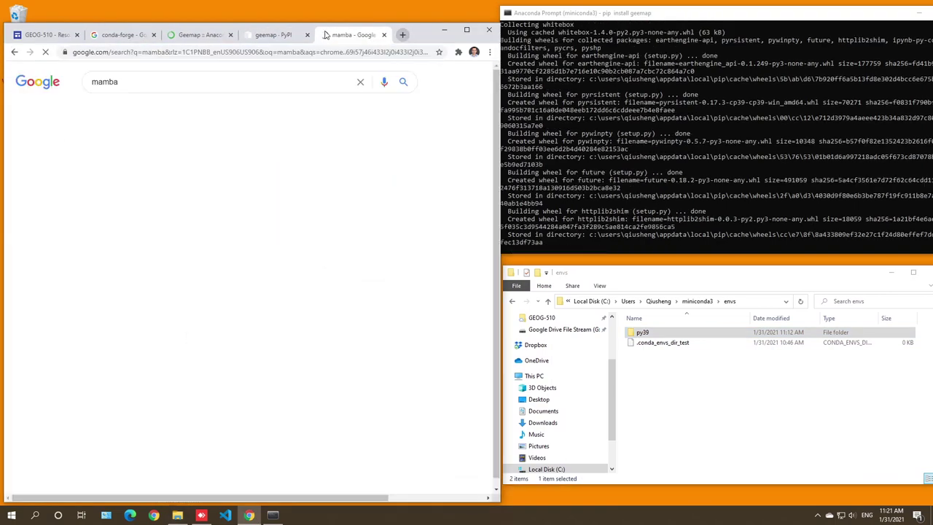
left_click(175, 83)
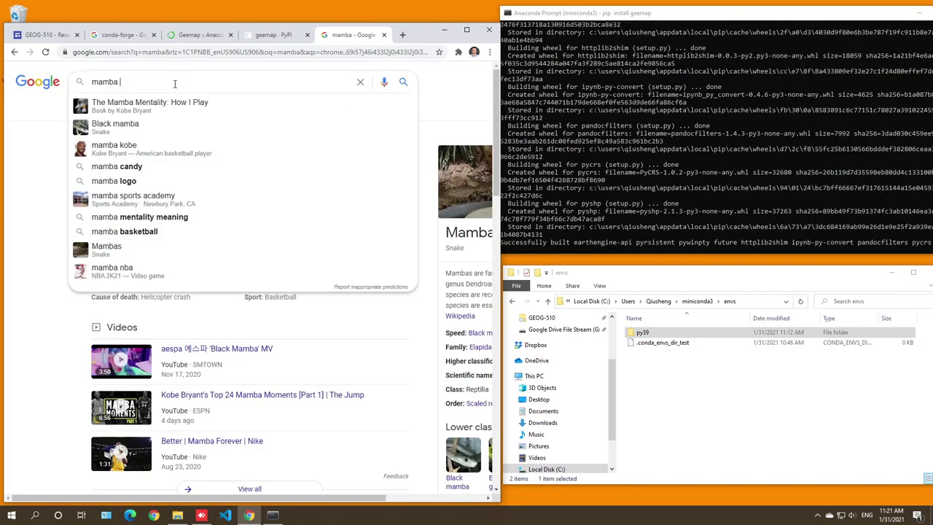
type("conda")
key("Return")
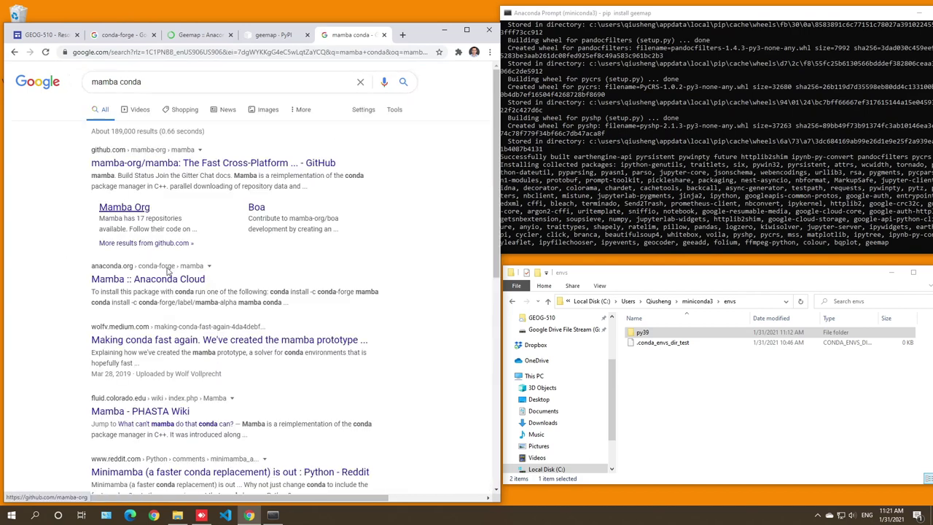
Open the mamba-org/mamba GitHub repository in a new tab and highlight the "conda install mamba -c conda-forge" command in its Installation section
right_click(189, 166)
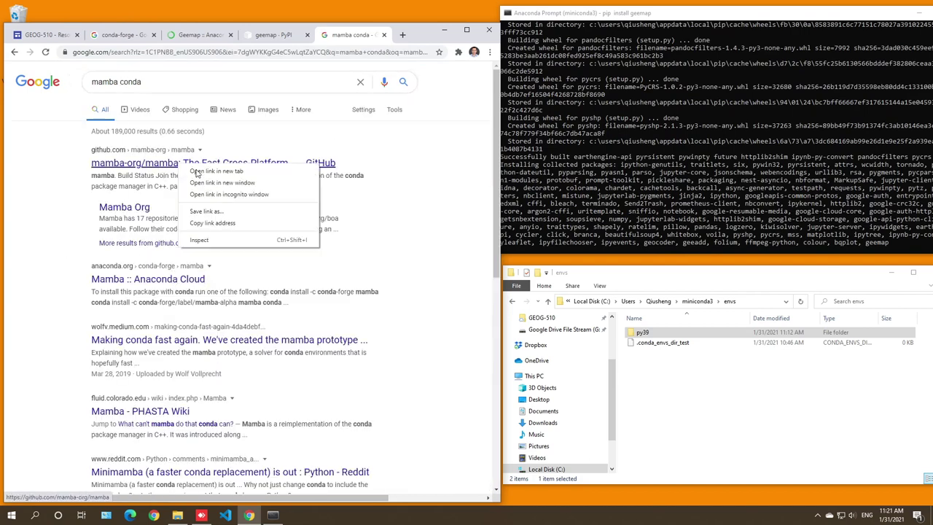
left_click(216, 171)
key("ctrl+Tab")
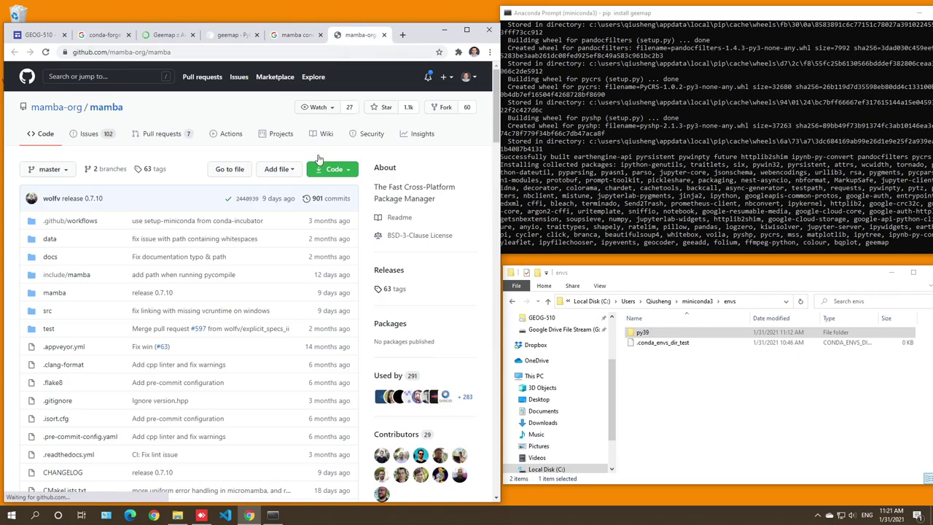
scroll(167, 220, "down", 15)
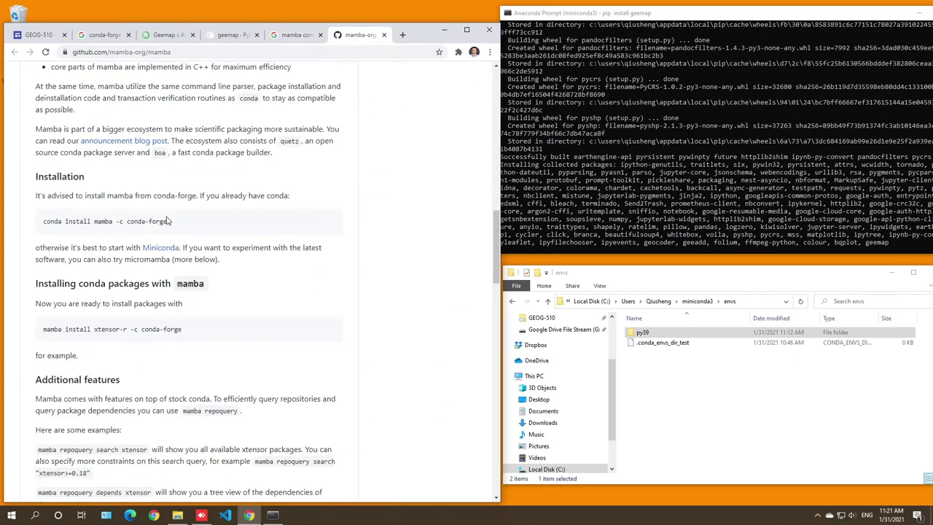
left_click_drag(168, 221, 40, 228)
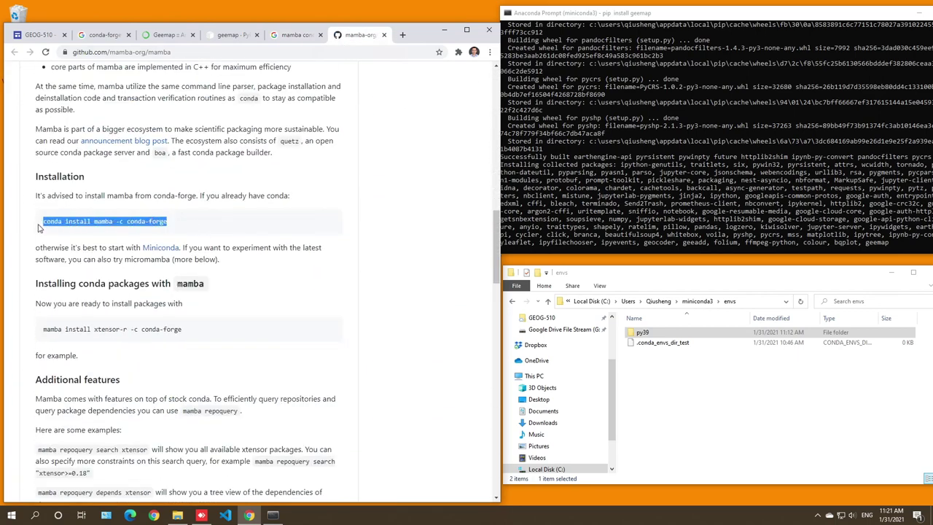
left_click(141, 224)
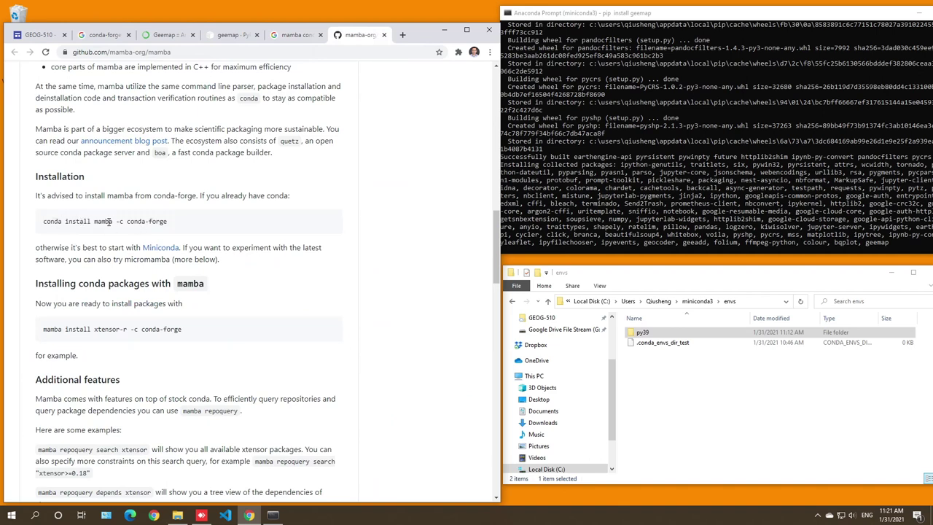
double_click(49, 223)
Open a second Anaconda Prompt (miniconda3) over File Explorer and begin the command "conda create -n"
left_click(11, 515)
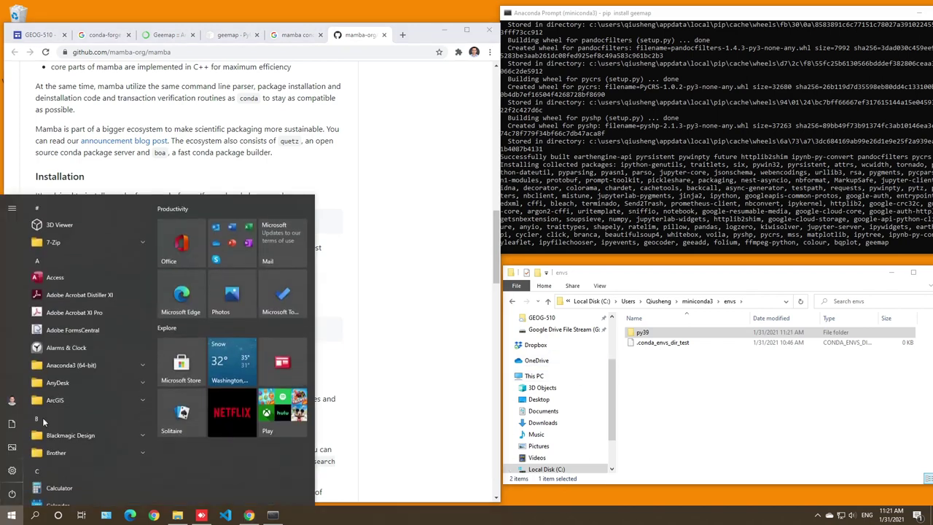
left_click(77, 366)
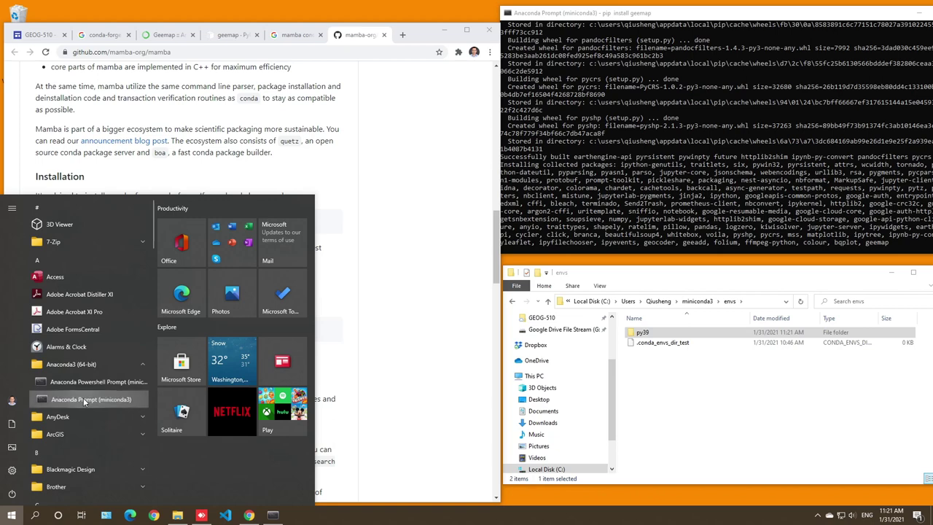
left_click(83, 399)
left_click_drag(353, 63, 829, 211)
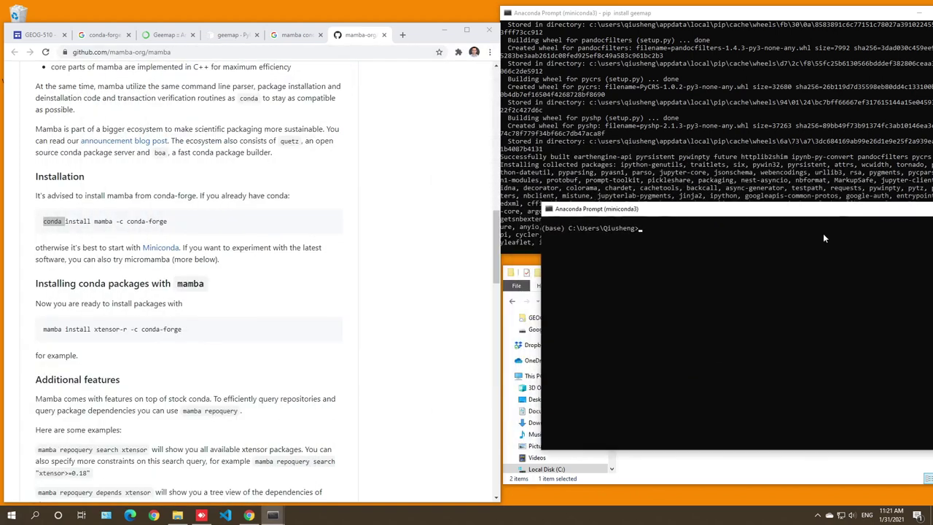
left_click(768, 275)
type("conda c")
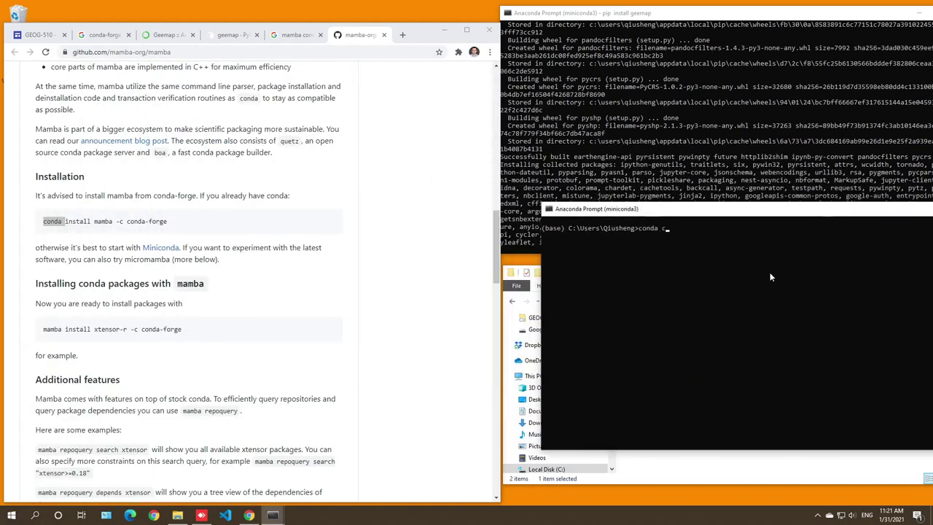
type("reate -n")
Look up the commands for creating a new environment in the Conda section of the GEOG-510 resources page
left_click(37, 33)
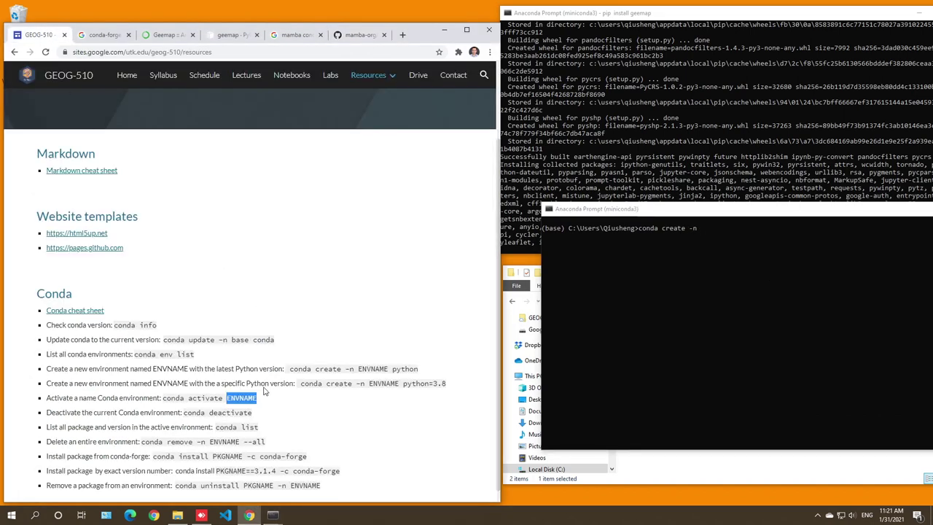
scroll(262, 385, "down", 1)
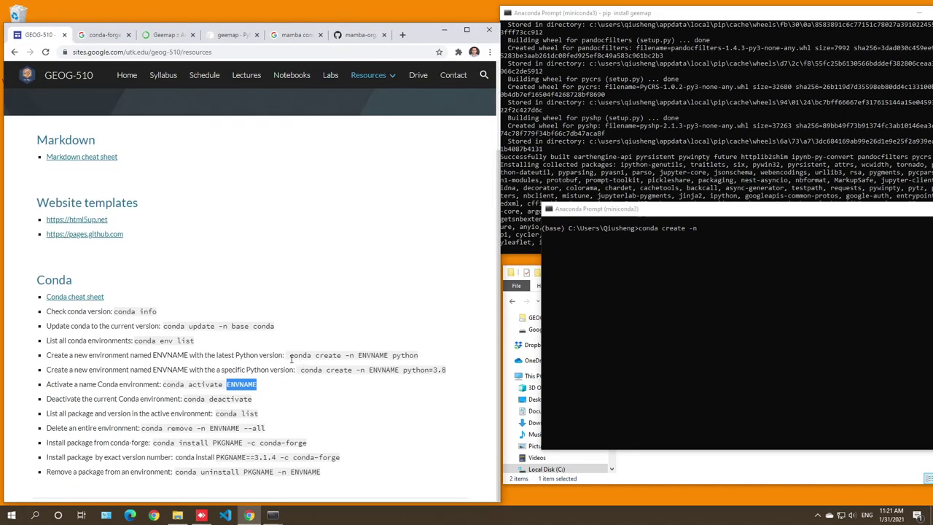
left_click_drag(285, 357, 358, 369)
left_click(433, 387)
left_click(728, 222)
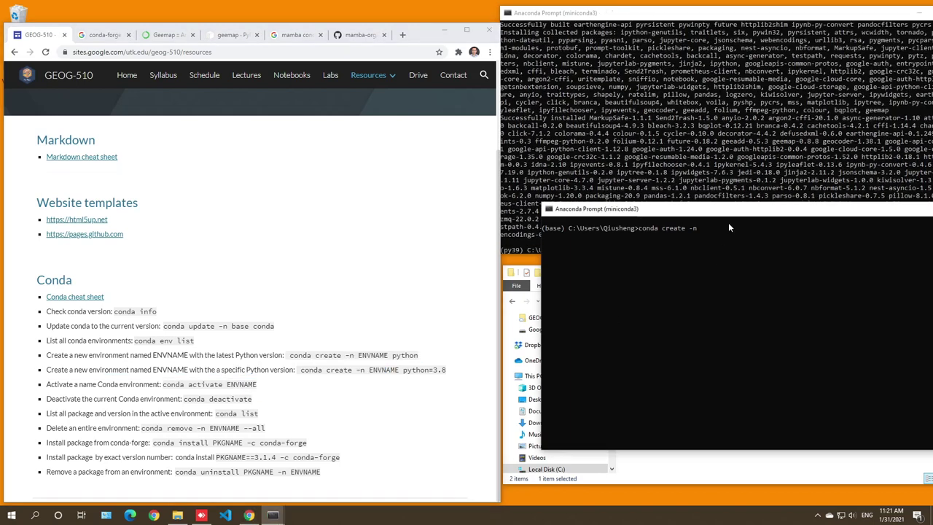
Move the new prompt clear of the first one and review the geemap installation output in the py39 prompt
left_click_drag(738, 214, 704, 326)
left_click(668, 208)
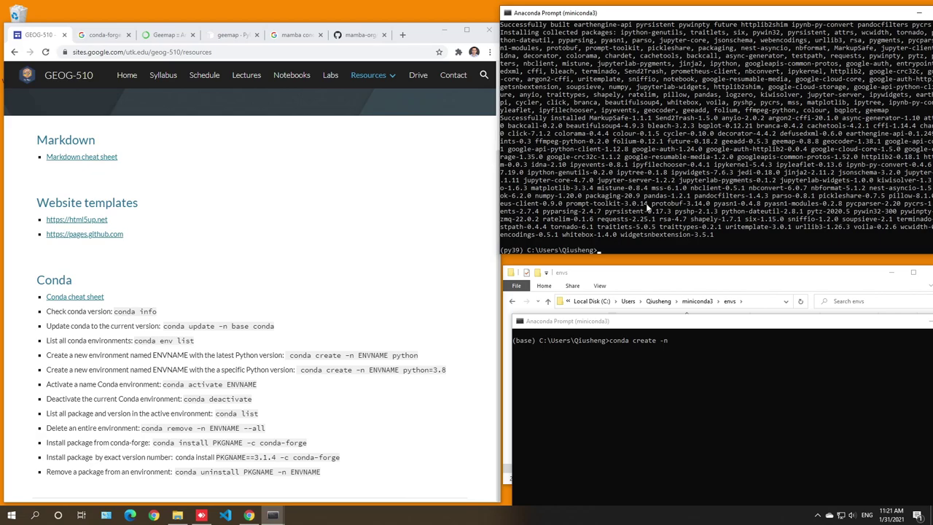
scroll(646, 208, "up", 5)
scroll(646, 203, "down", 5)
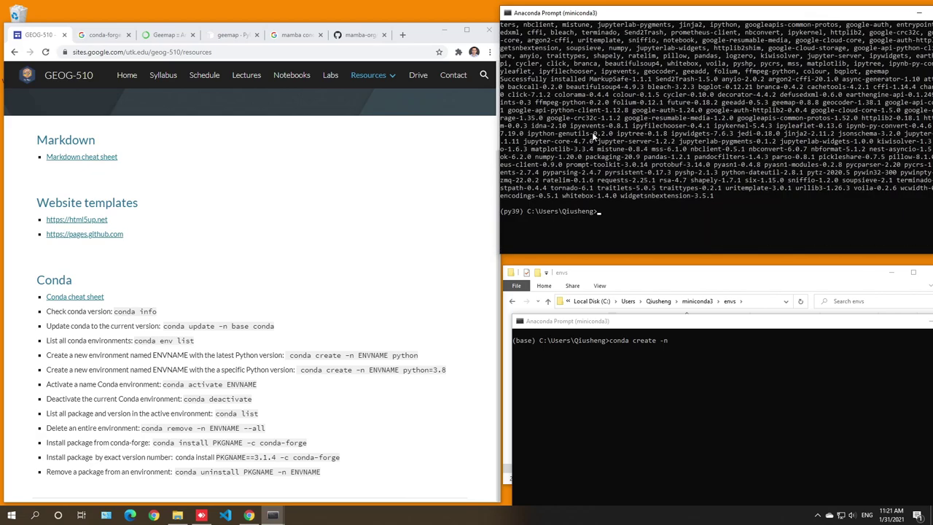
scroll(587, 133, "up", 5)
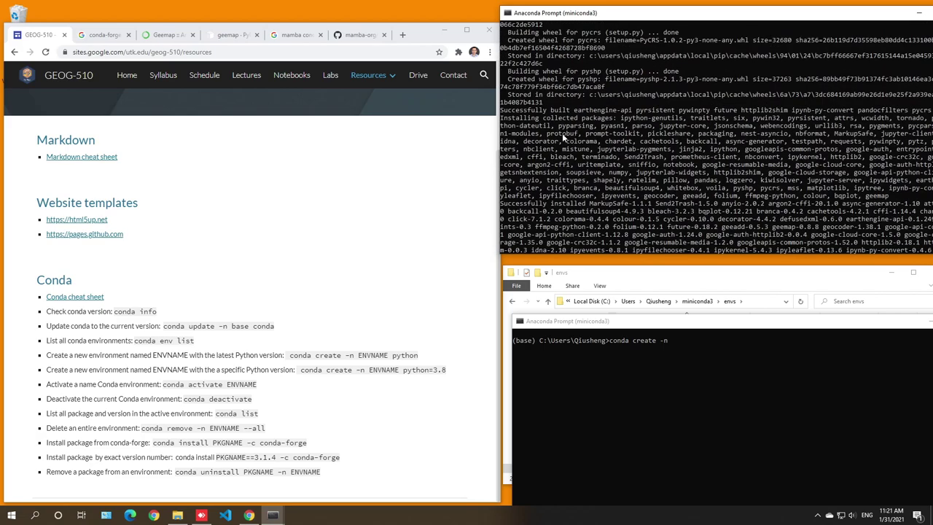
scroll(553, 121, "down", 5)
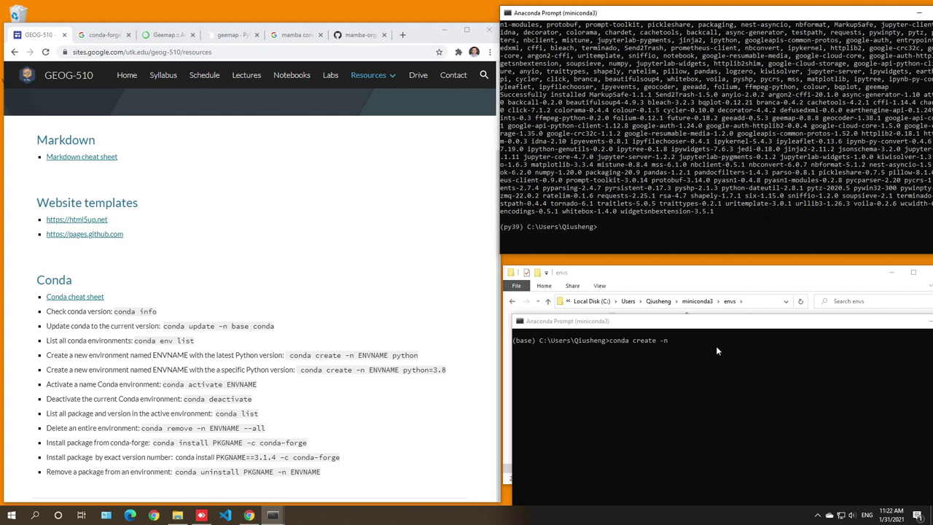
Place the new prompt below the py39 one, run "conda create -n gee python=3.8" in it and confirm the package plan
left_click_drag(719, 324, 714, 255)
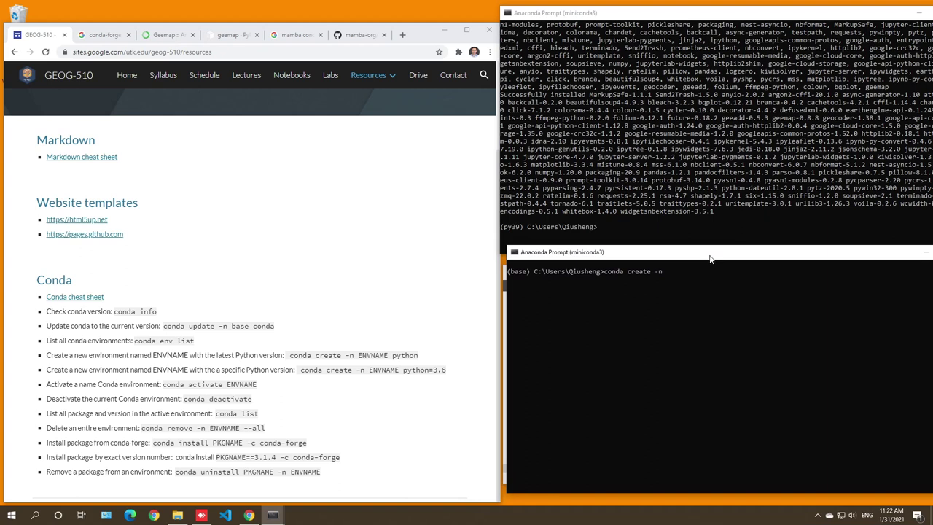
left_click_drag(710, 258, 704, 268)
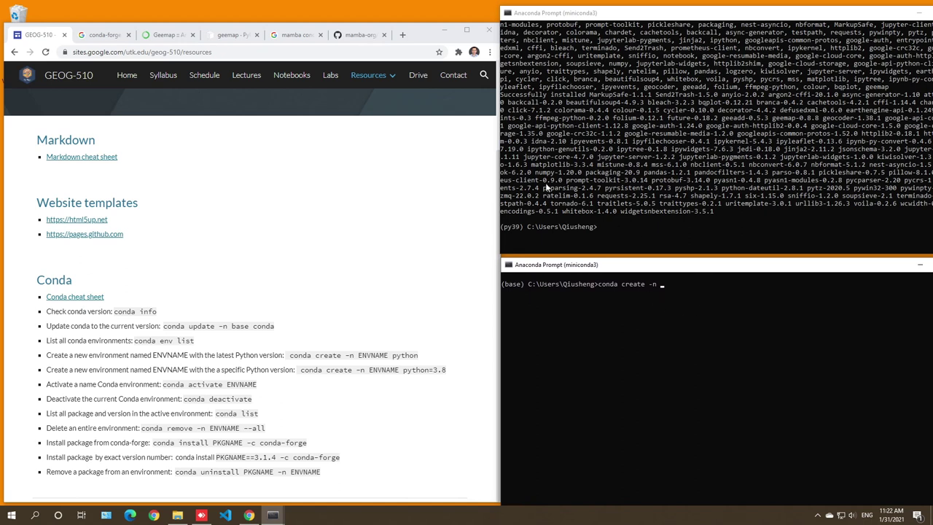
left_click(728, 330)
left_click_drag(698, 268, 694, 265)
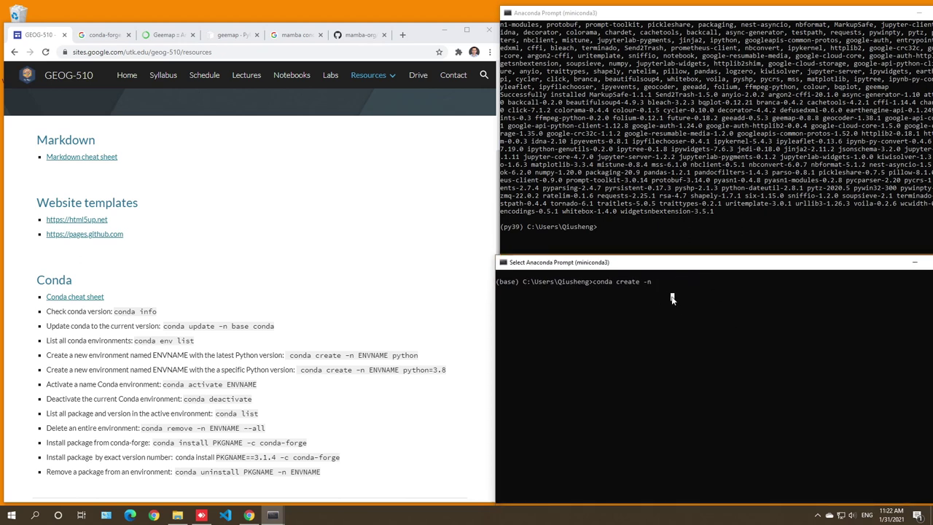
type("gee")
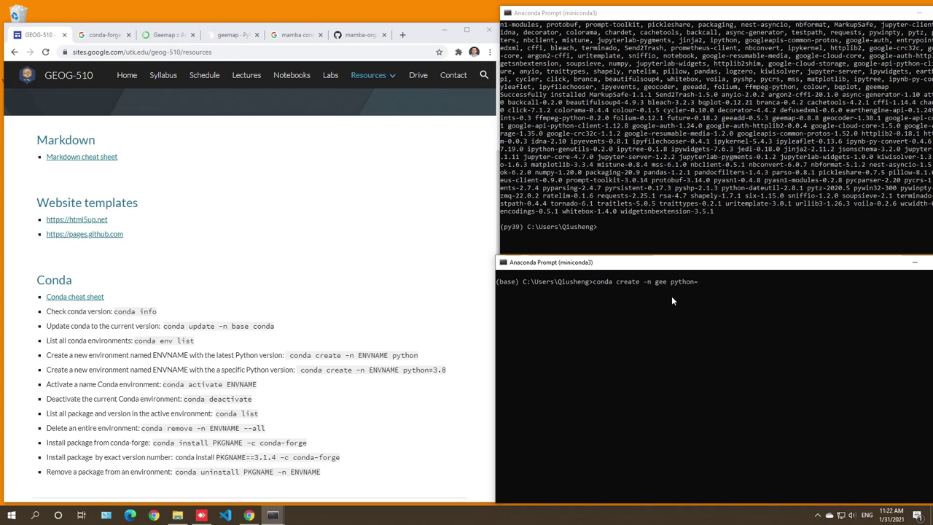
type("python=3.8")
key("Return")
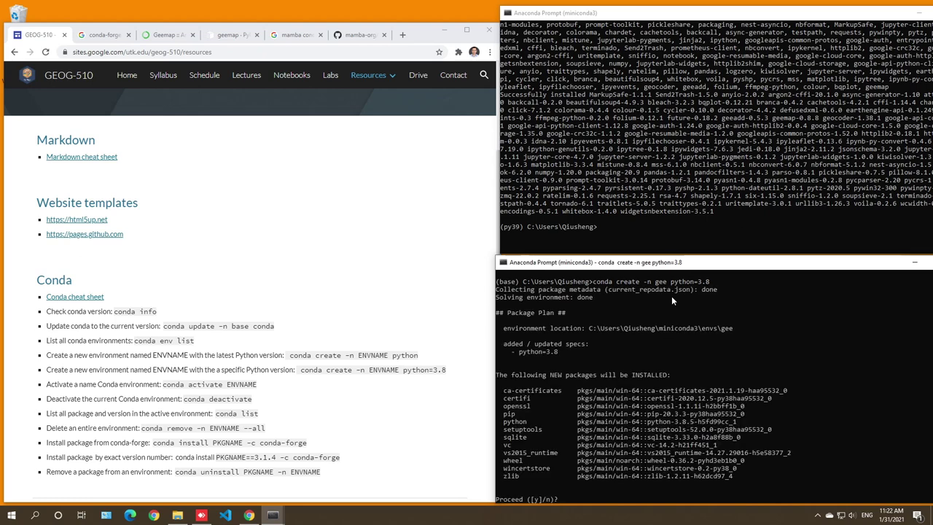
left_click_drag(683, 265, 686, 247)
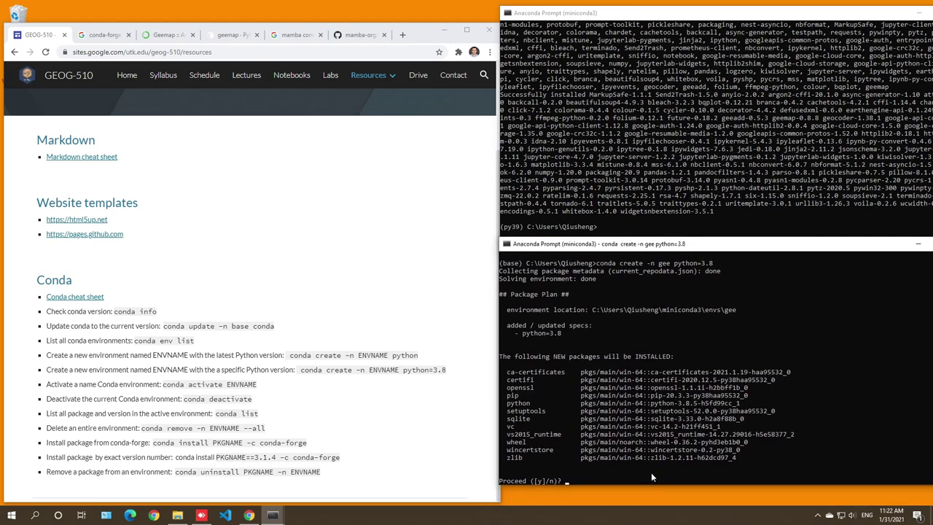
type("y")
key("Return")
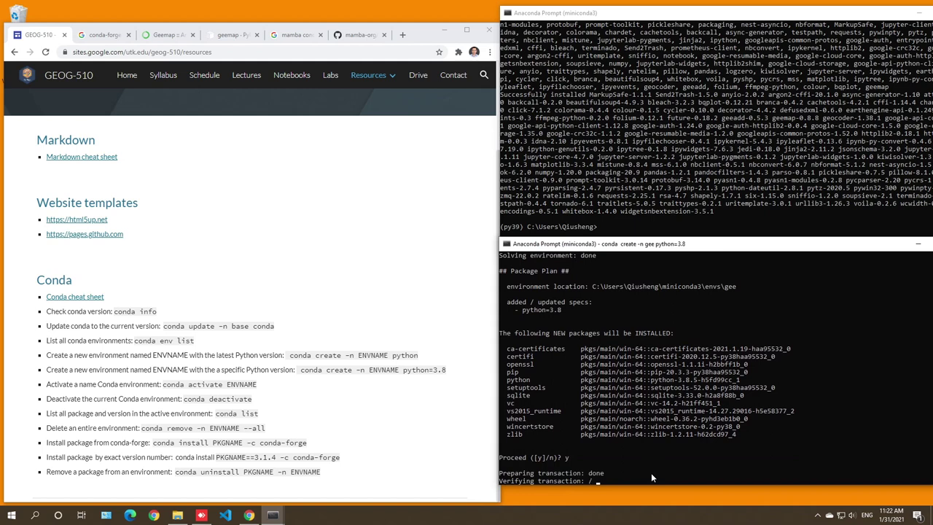
Activate the gee environment with "conda activate gee" in the second prompt
left_click_drag(677, 244, 684, 230)
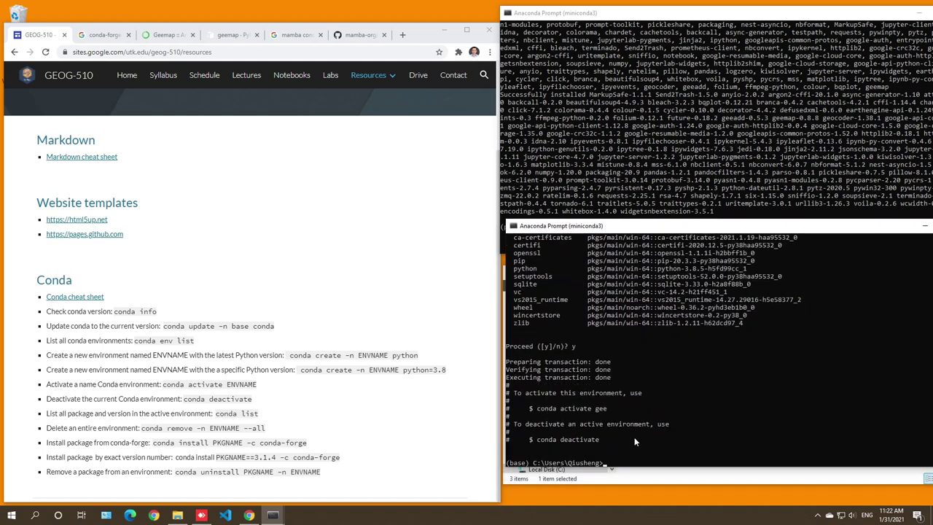
left_click(636, 463)
type("conda activate gee")
key("Return")
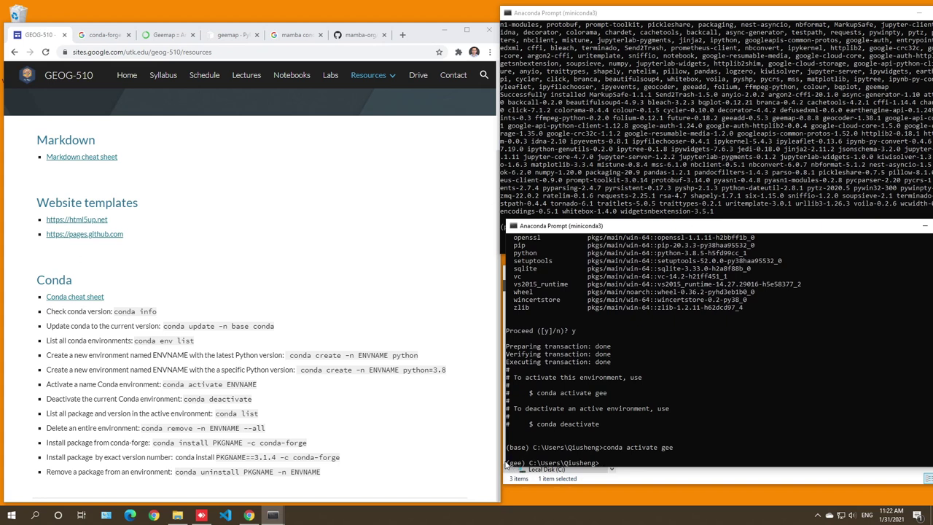
left_click(625, 466)
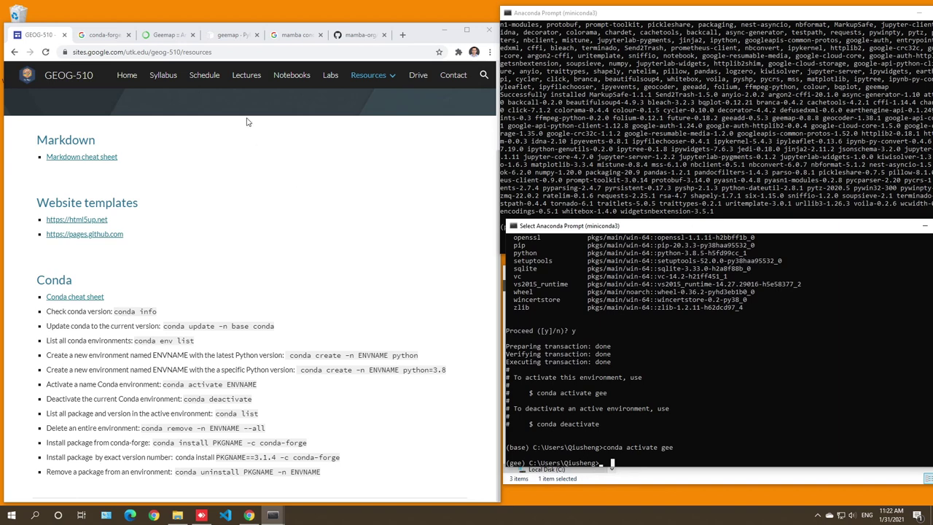
Copy the "conda install mamba -c conda-forge" command from the Installation section of the mamba GitHub page
left_click(340, 36)
left_click_drag(180, 226, 46, 228)
left_click(50, 229)
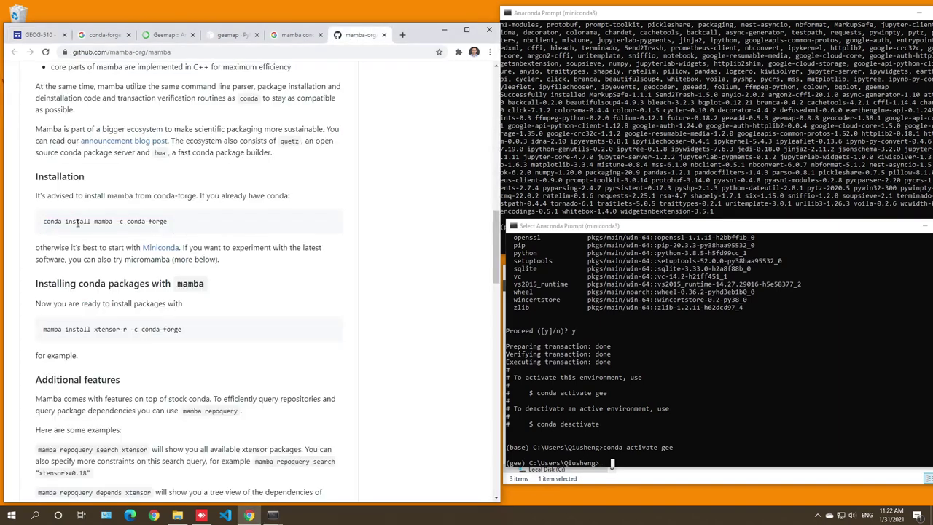
double_click(99, 221)
left_click(109, 223)
left_click_drag(115, 221, 43, 221)
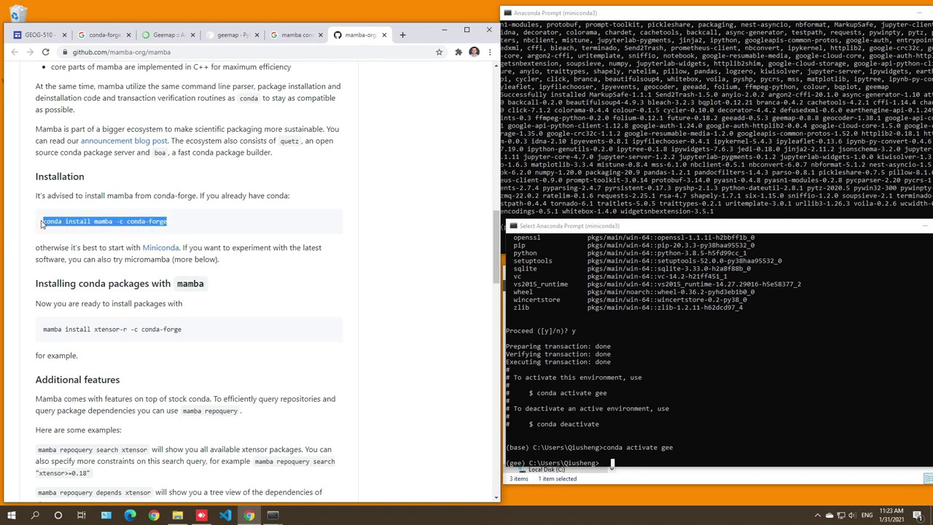
right_click(62, 222)
left_click(81, 228)
left_click(632, 464)
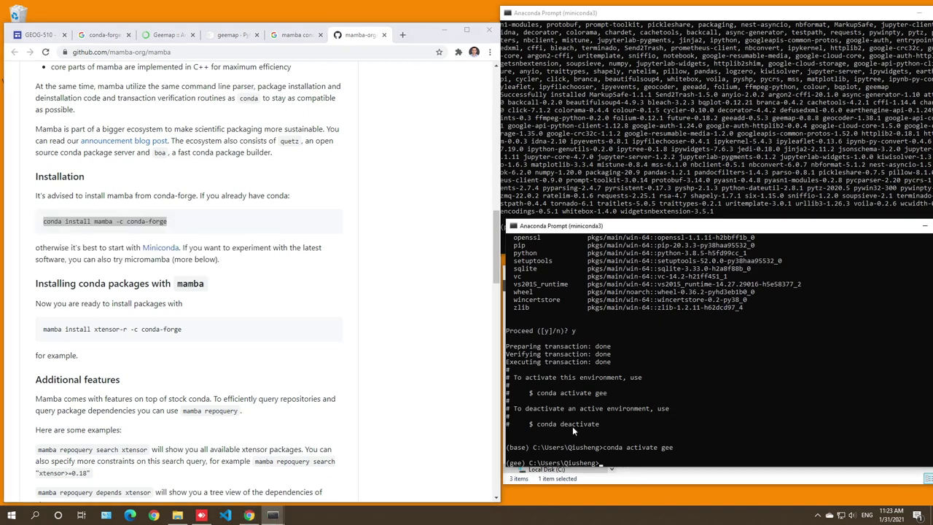
right_click(123, 221)
left_click(144, 230)
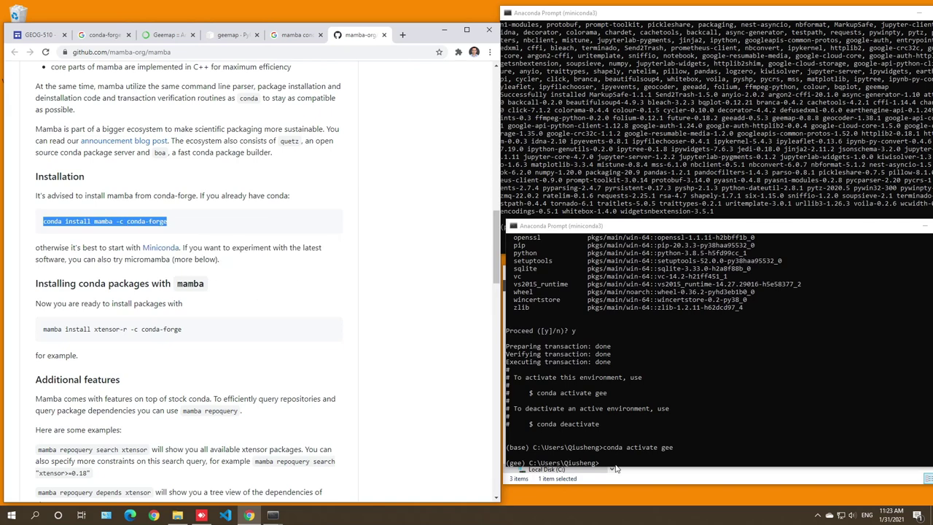
Paste "conda install mamba -c conda-forge" into the gee prompt and run it
left_click(615, 467)
right_click(604, 466)
left_click(705, 446)
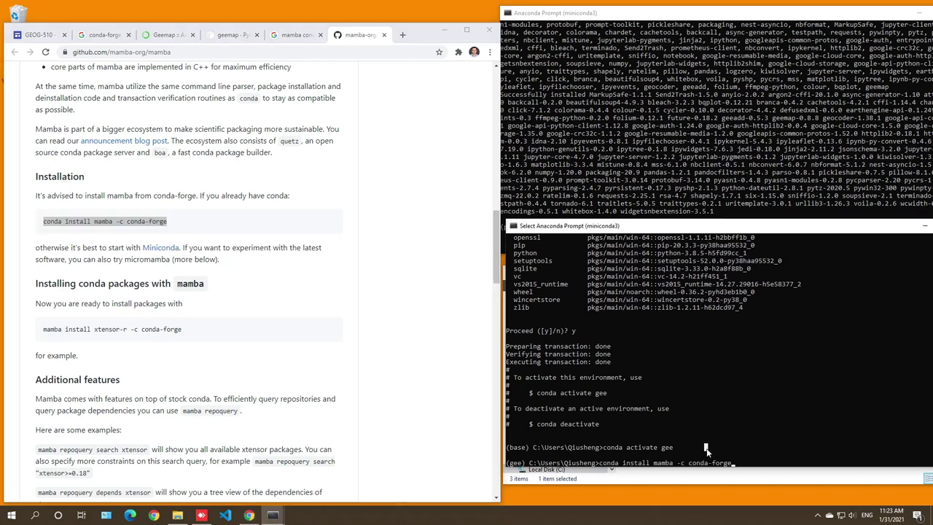
key("Escape")
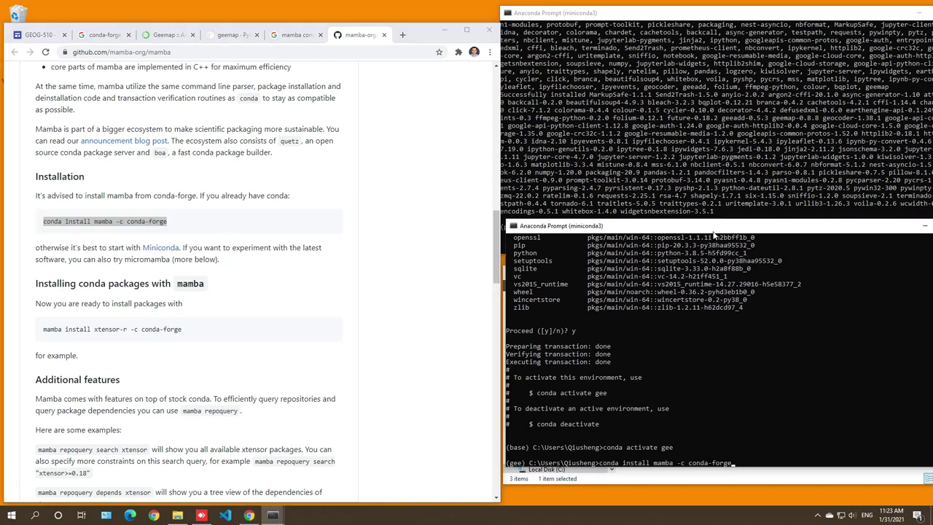
left_click_drag(699, 225, 687, 190)
left_click(740, 328)
key("Escape")
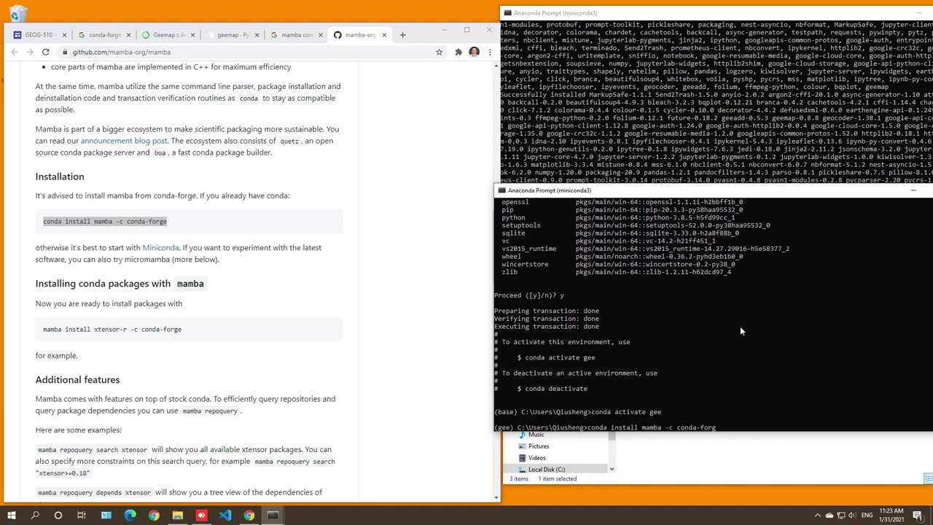
key("Return")
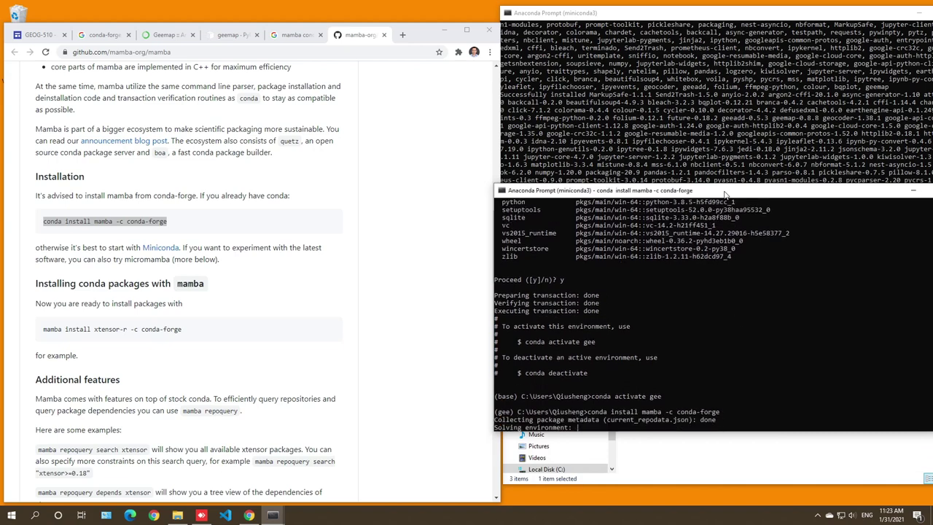
Minimize the py39 prompt, move the gee prompt into its place, then review and accept the mamba package plan
left_click(919, 13)
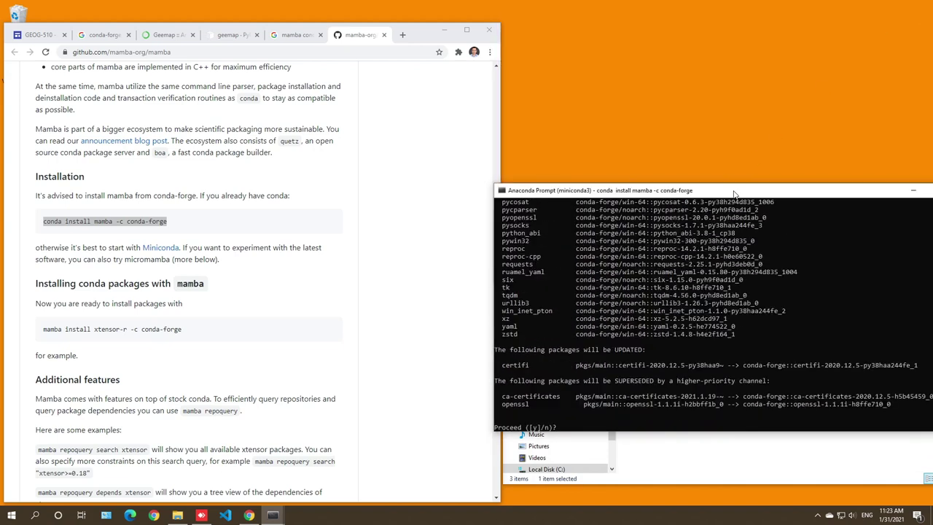
left_click_drag(732, 190, 753, 32)
scroll(633, 234, "up", 5)
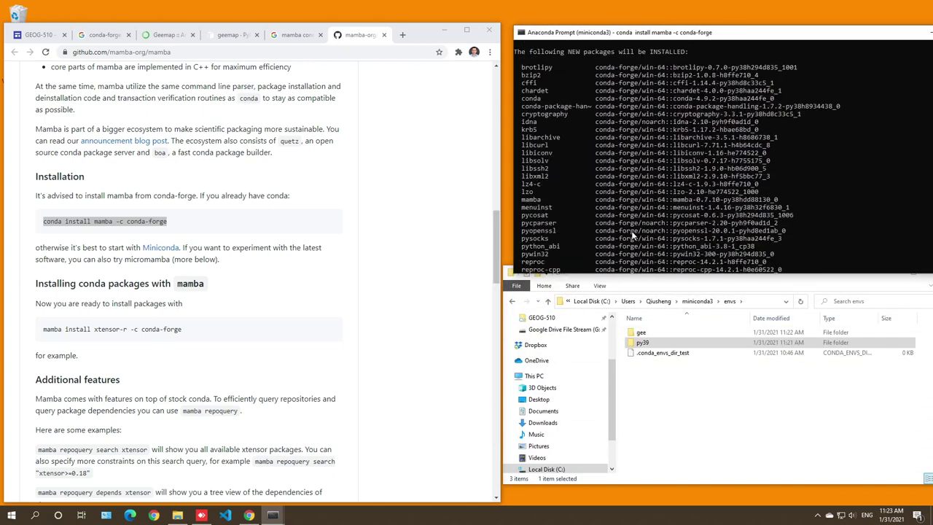
scroll(626, 229, "down", 6)
left_click(604, 225)
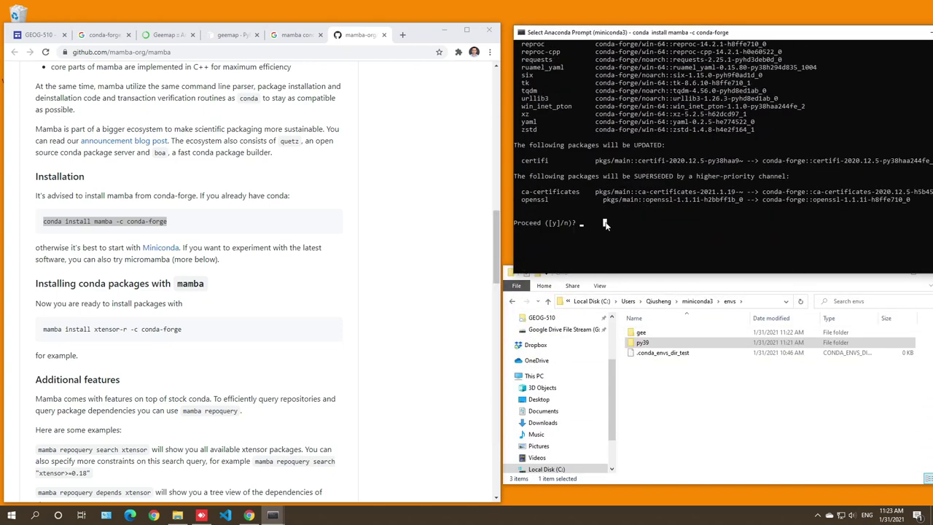
type("y")
key("Return")
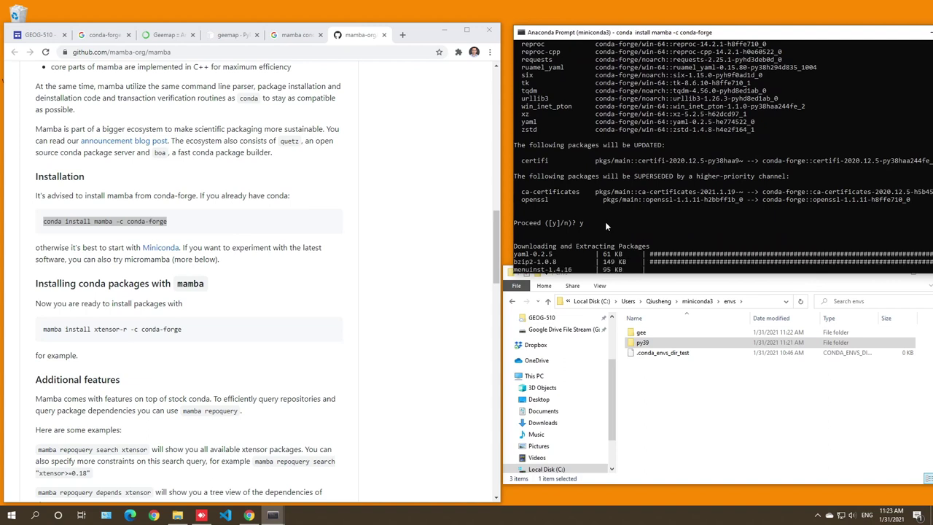
Move the File Explorer window lower and make the gee prompt window taller
left_click(662, 268)
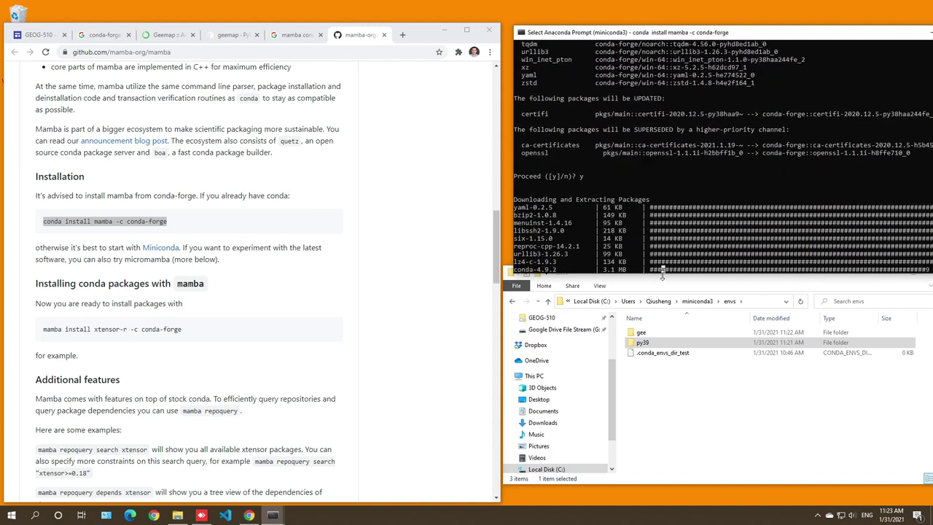
left_click(742, 424)
left_click_drag(773, 273, 770, 313)
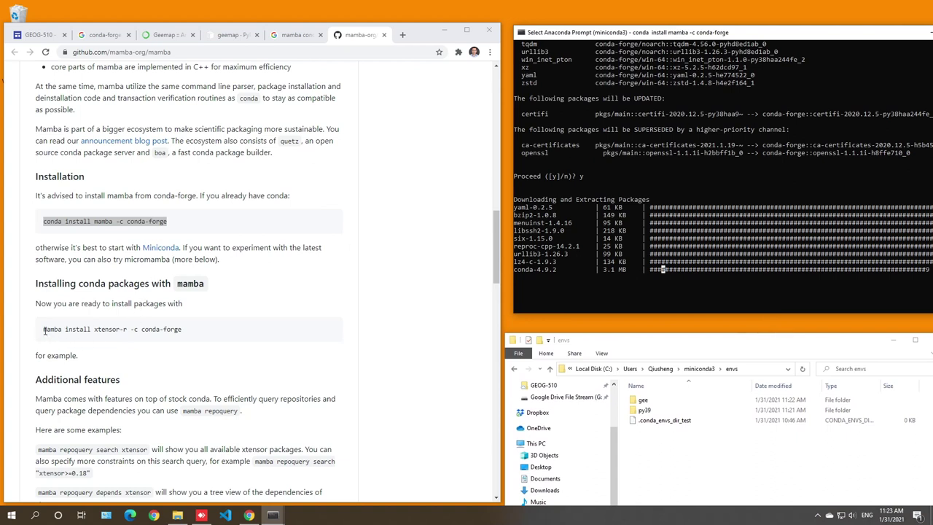
Highlight the "mamba install xtensor-r -c conda-forge" example, resume the paused mamba installation and look through the mamba repository page
left_click_drag(43, 328, 182, 329)
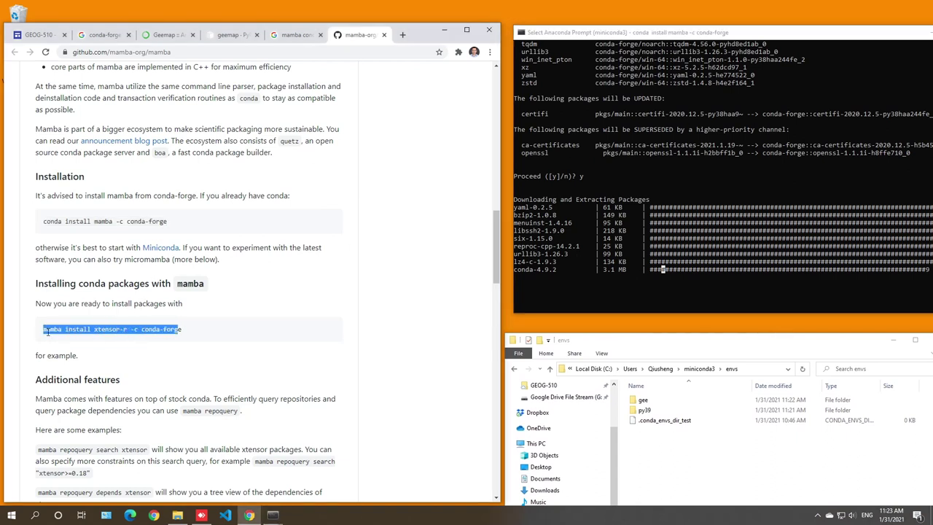
left_click(48, 328)
double_click(52, 329)
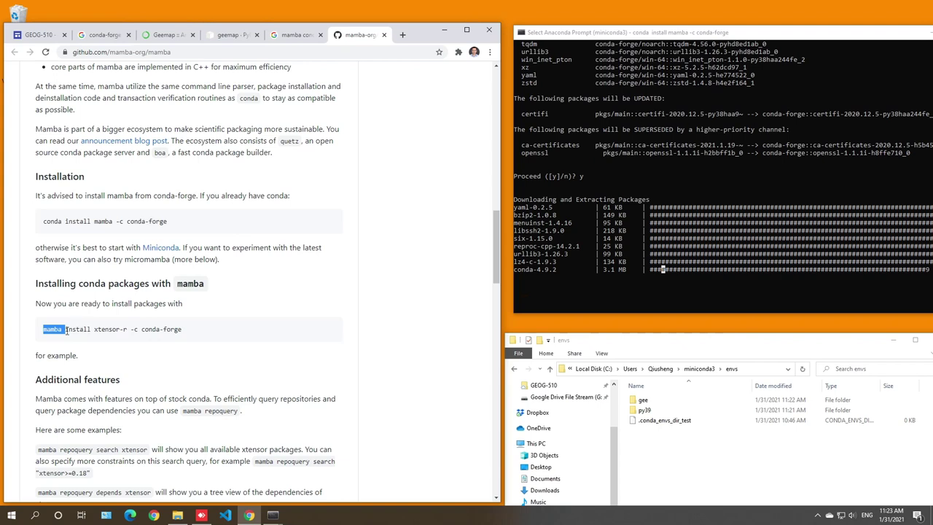
left_click(687, 270)
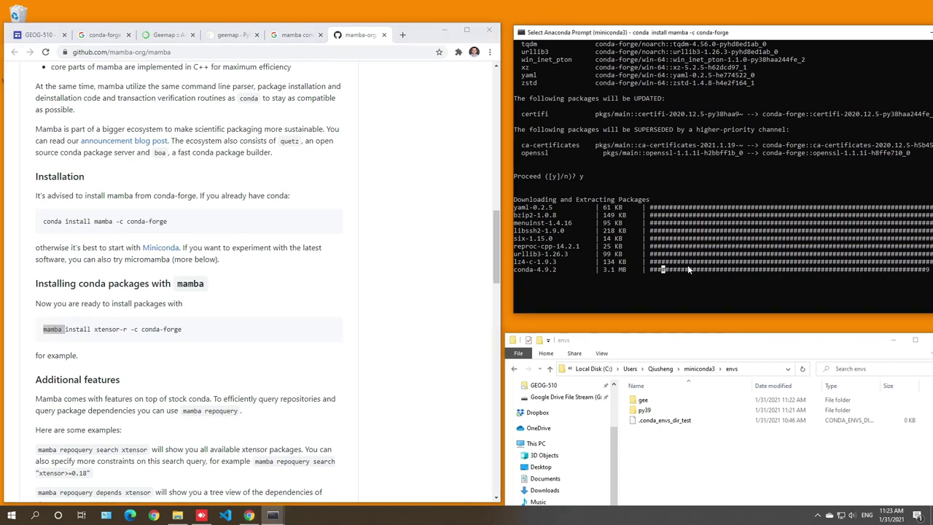
key("Escape")
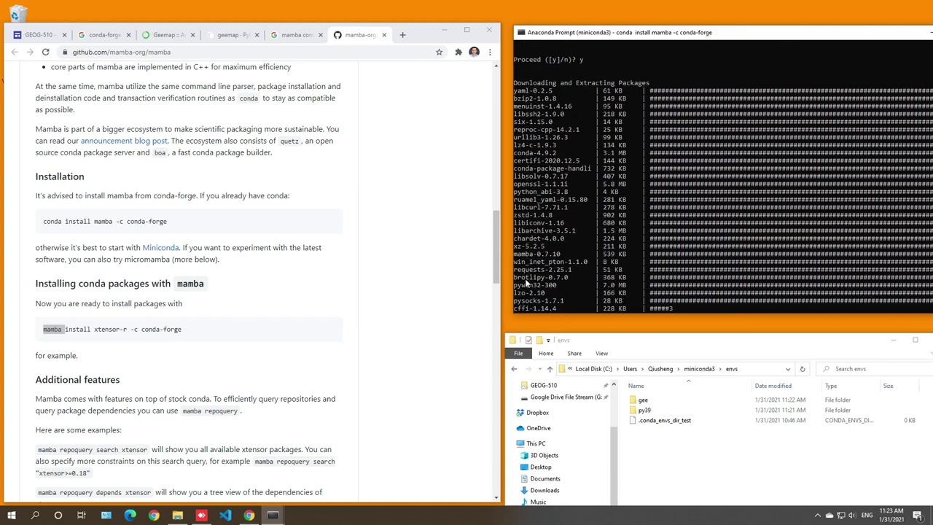
scroll(339, 149, "up", 15)
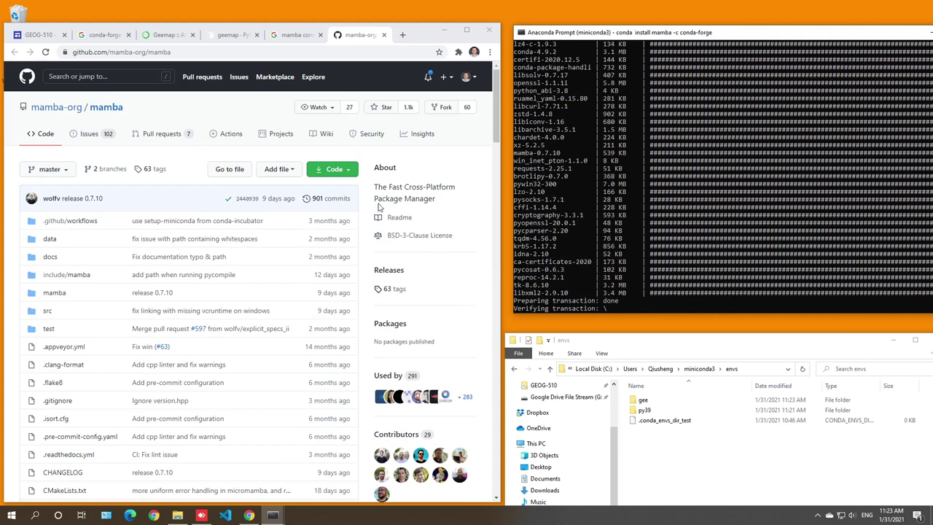
scroll(378, 208, "down", 12)
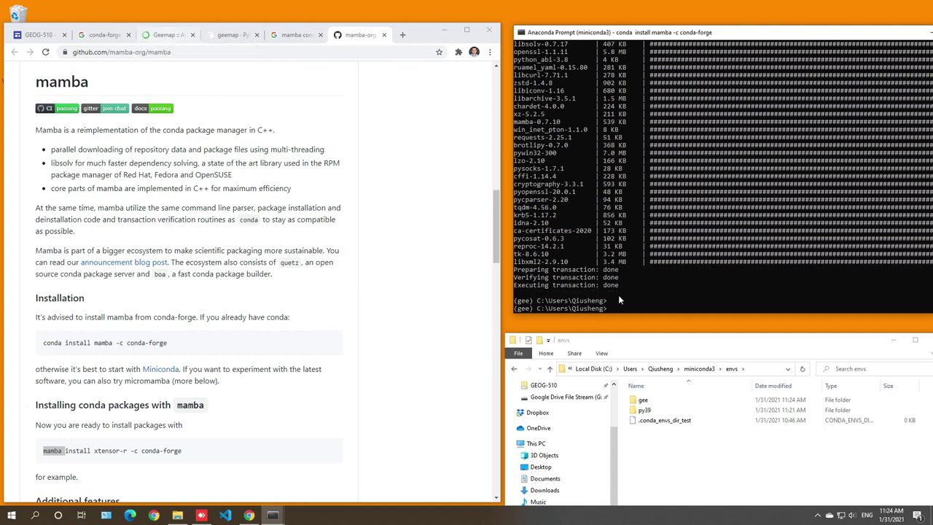
List the packages in the gee environment with "conda list" and check for mamba
type("conda list")
key("Return")
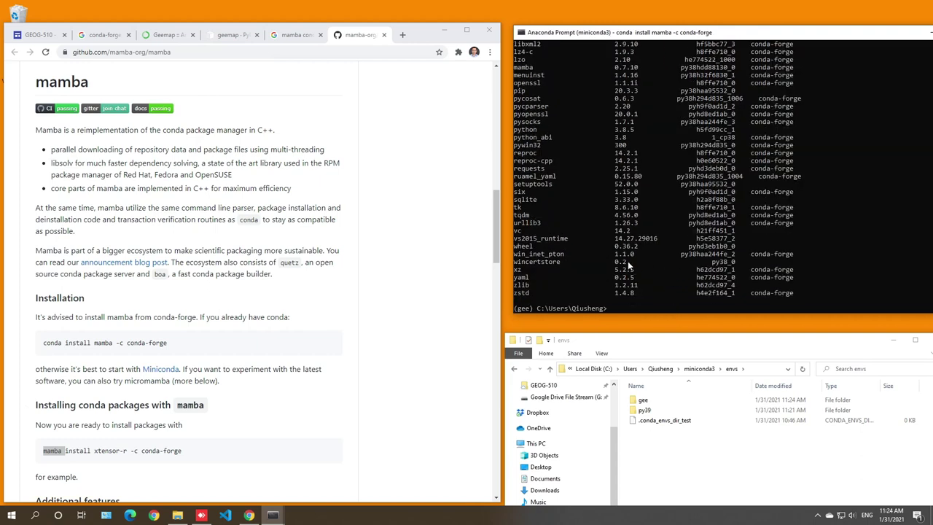
scroll(627, 261, "up", 3)
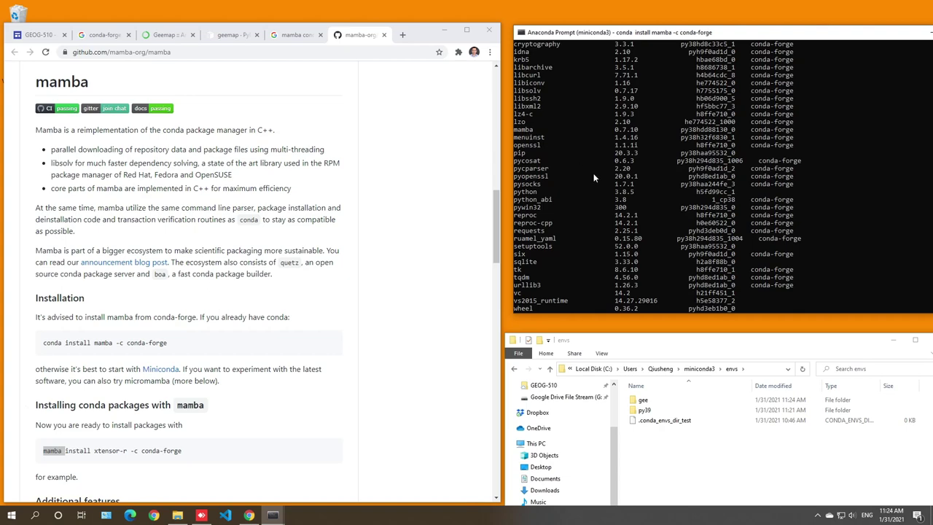
scroll(593, 173, "down", 3)
Move the browser window higher and show the conda-forge geemap package page on Anaconda.org with its install command
left_click(48, 35)
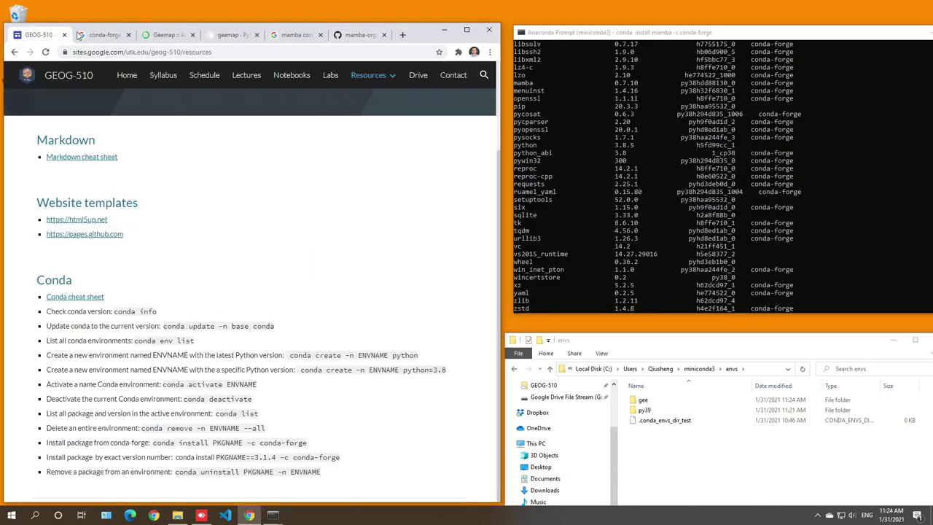
left_click_drag(80, 33, 87, 13)
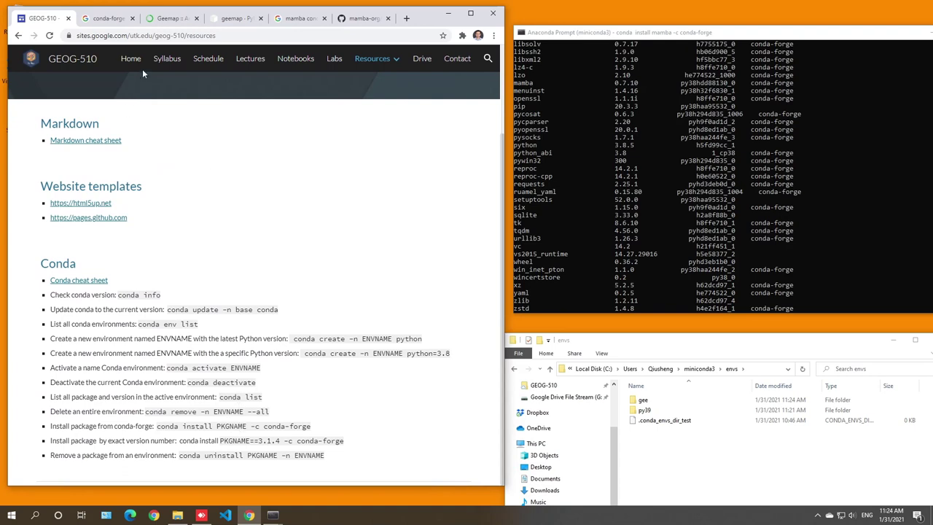
left_click(168, 18)
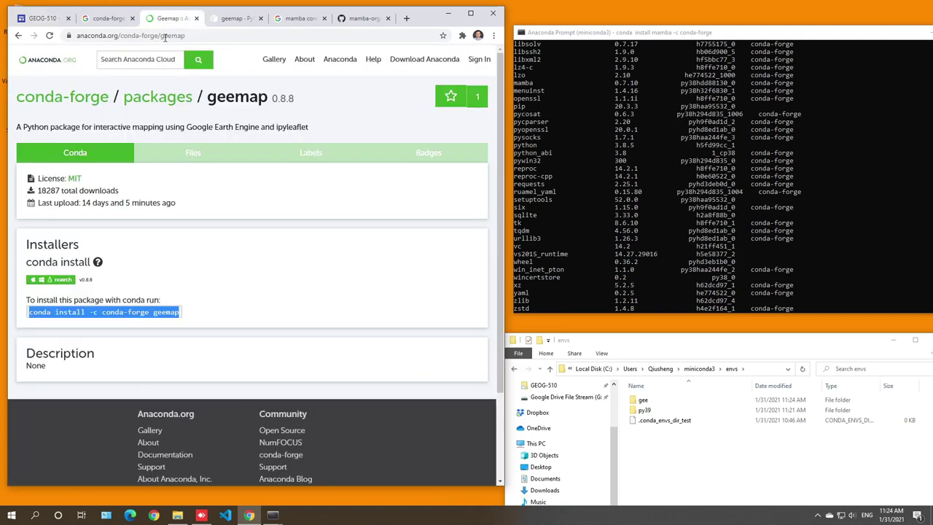
Highlight "conda" in the geemap install command and try to activate the environment with "conda activate gee" in Anaconda Prompt
left_click(71, 312)
left_click(685, 283)
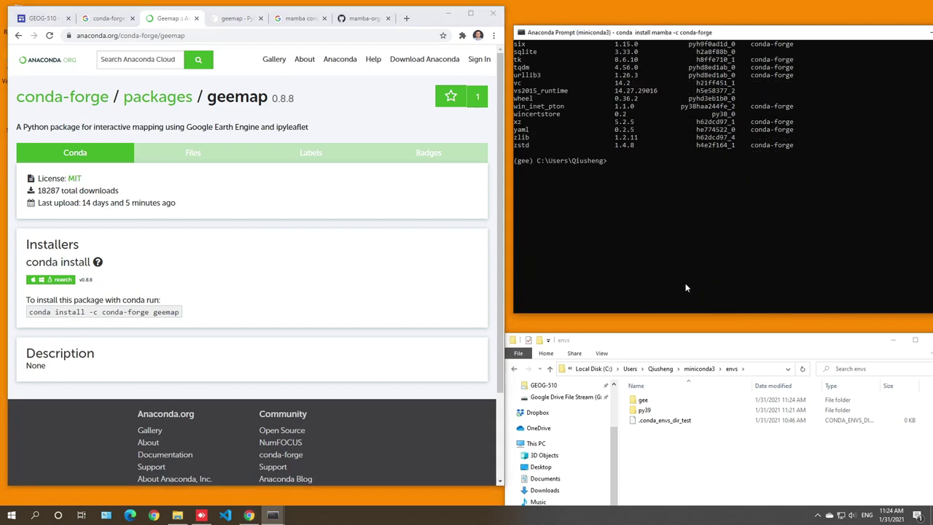
double_click(37, 312)
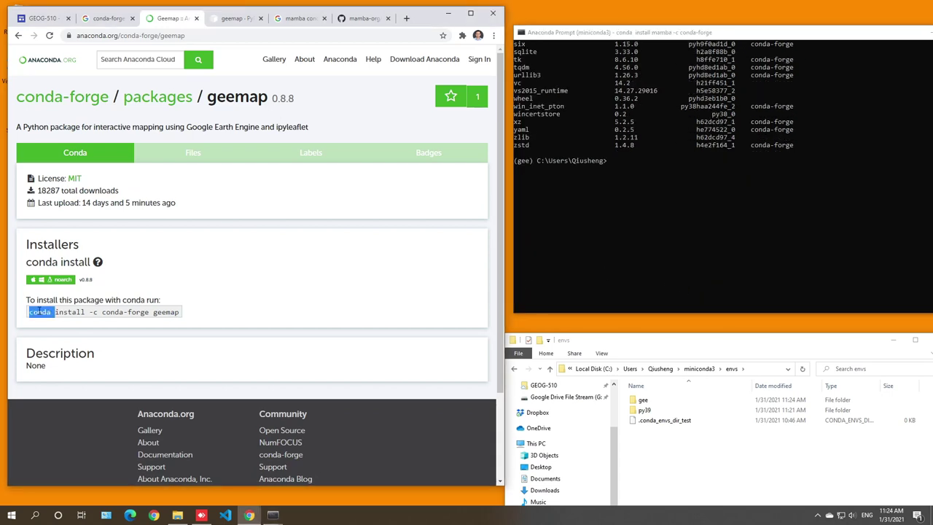
left_click(651, 182)
type("co")
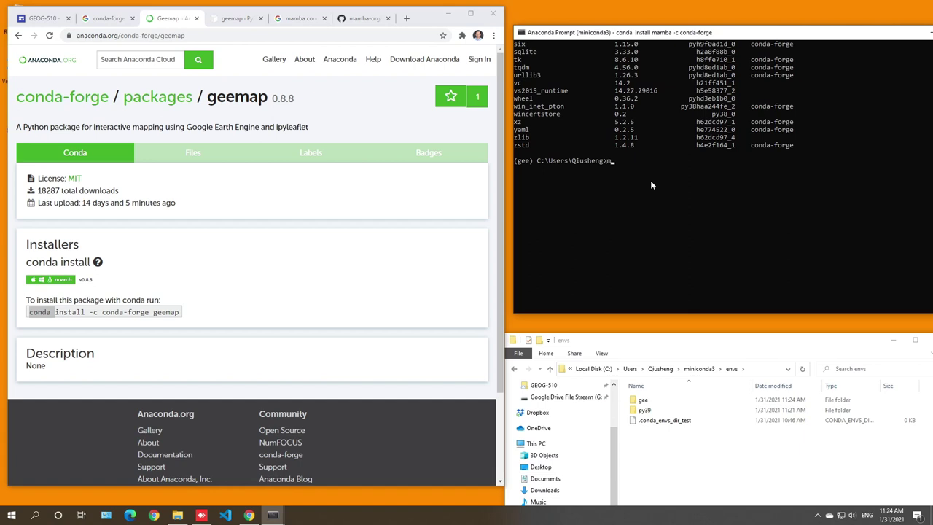
type("nda activate gee")
key("Return")
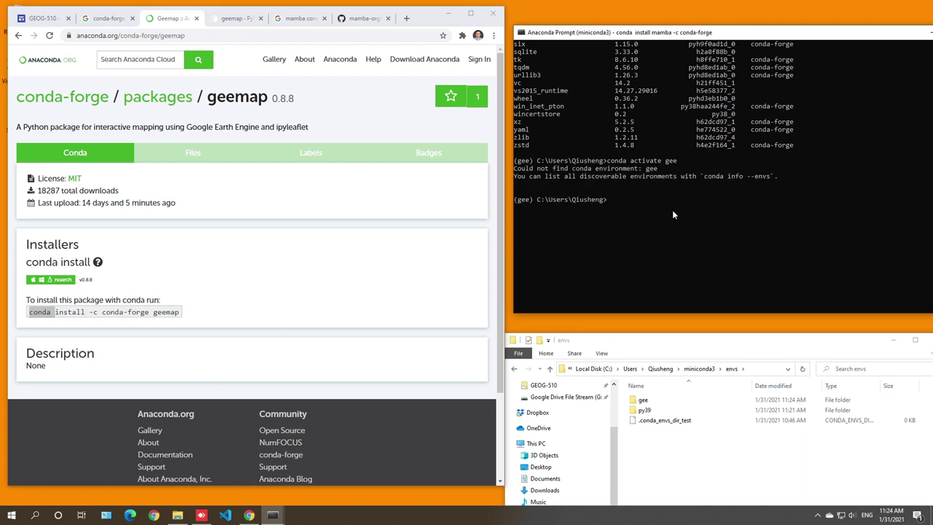
Begin a "mamba install" command at the gee environment's prompt without running it
left_click(616, 207)
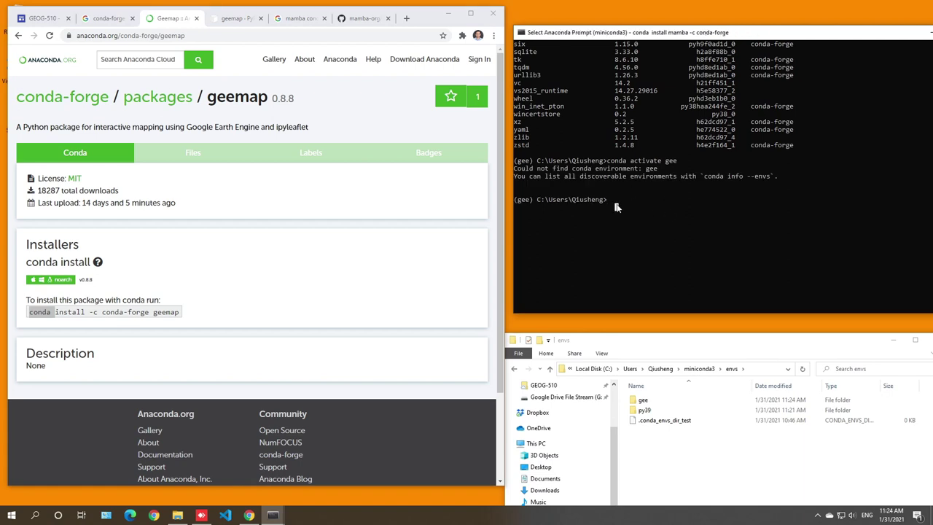
type("c")
key("BackSpace")
key("BackSpace")
key("BackSpace")
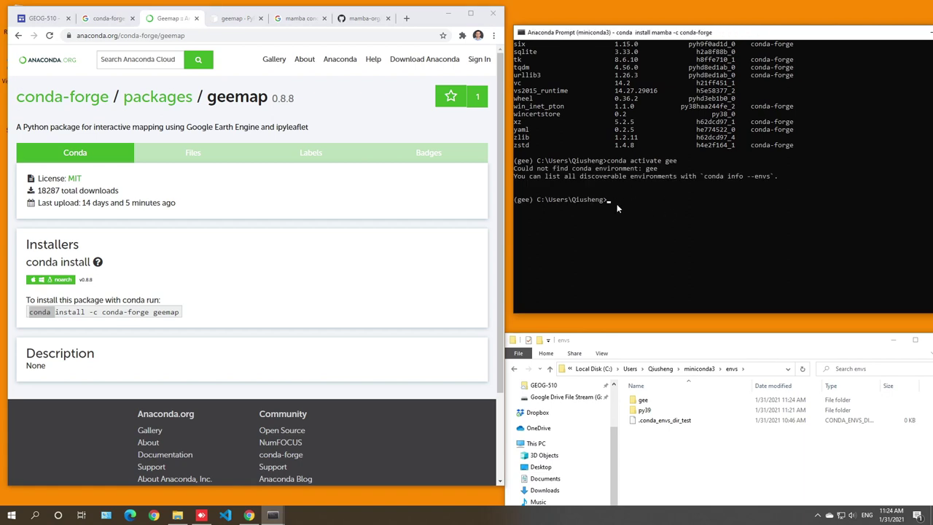
type("mamba install")
Highlight the "-c conda-forge" option and the geemap package name in the Anaconda.org install command, then return to the prompt
left_click(161, 312)
double_click(161, 312)
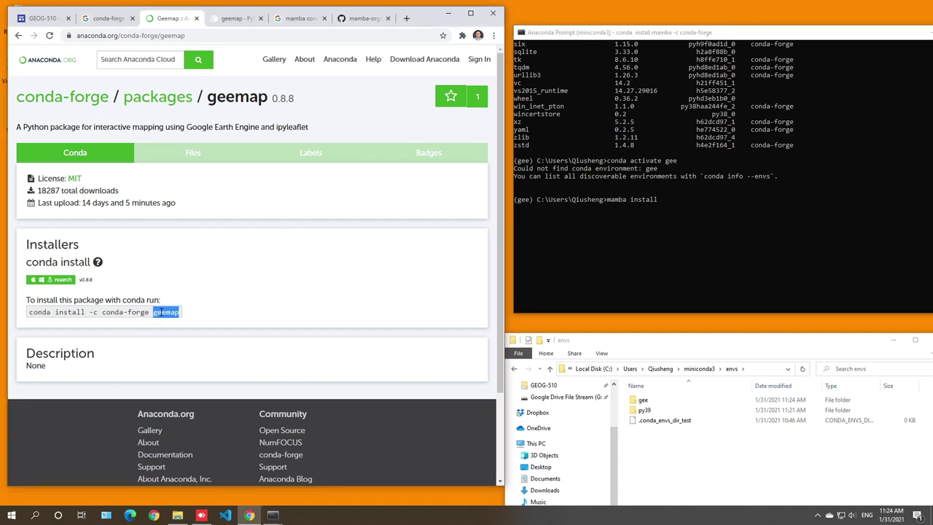
left_click(93, 312)
left_click_drag(89, 312, 149, 312)
left_click(137, 312)
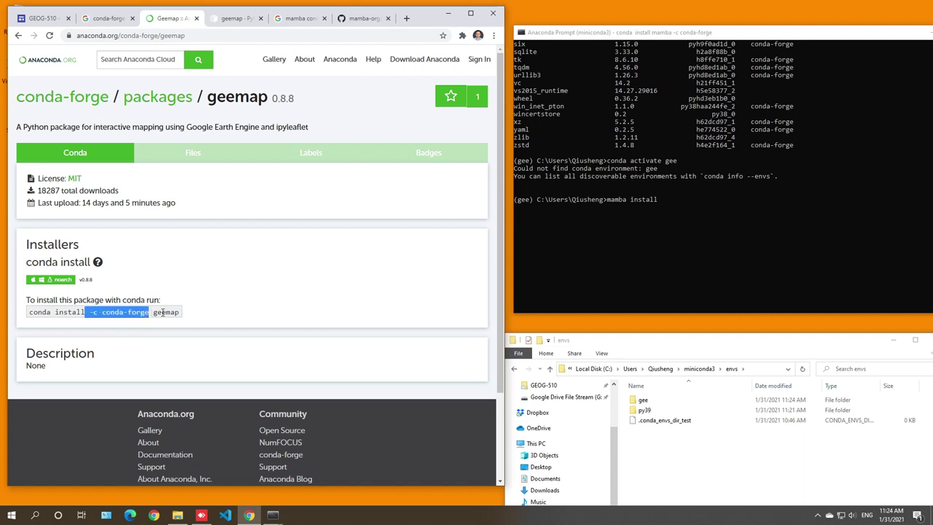
double_click(163, 312)
left_click(706, 219)
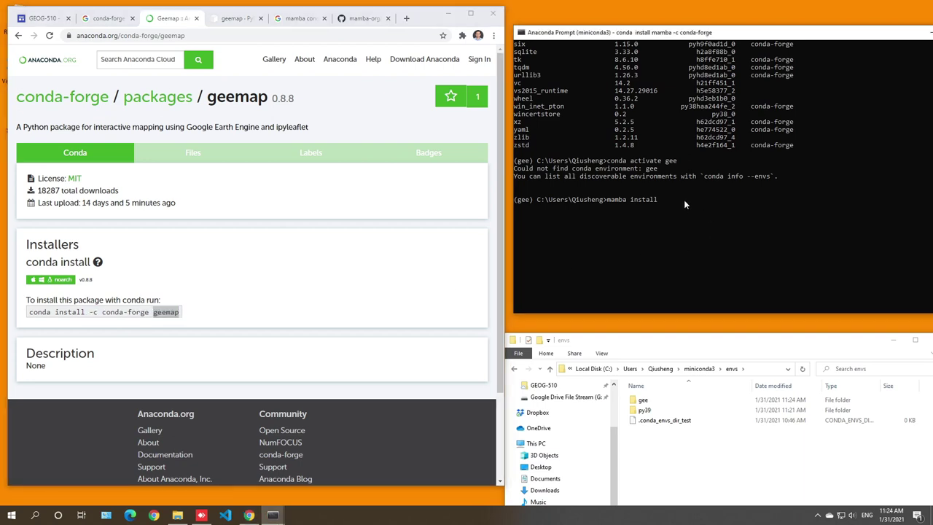
Complete the pending command as "mamba install geemap -c conda-forge" and run it
left_click(679, 201)
type("geemap")
type("-c")
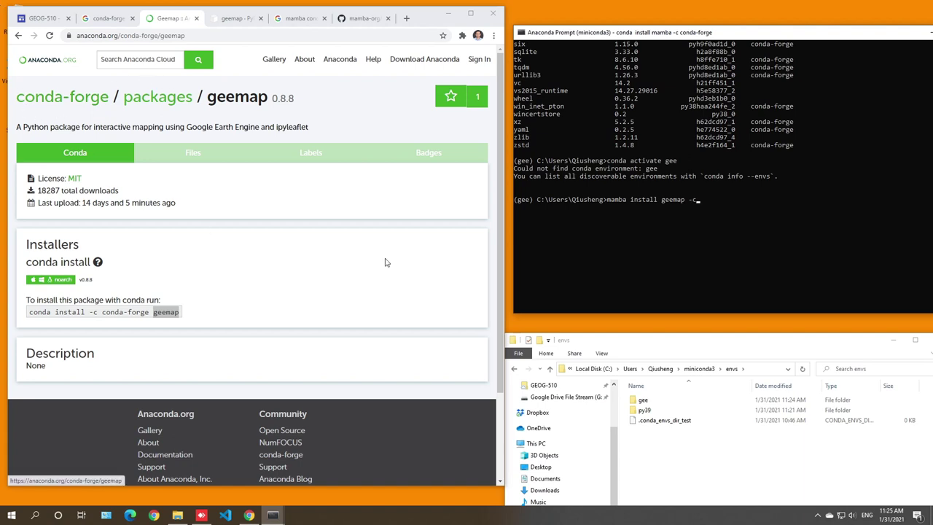
left_click(740, 215)
type("conda-forge")
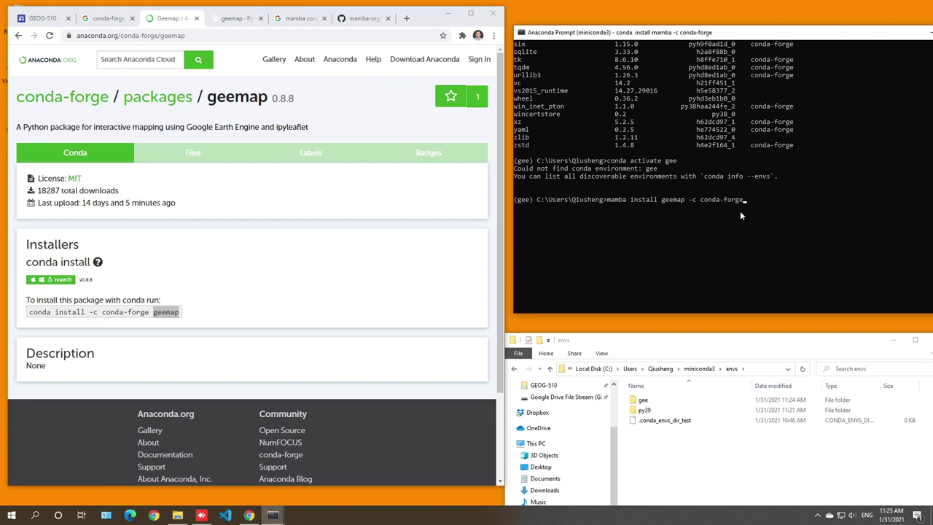
key("Return")
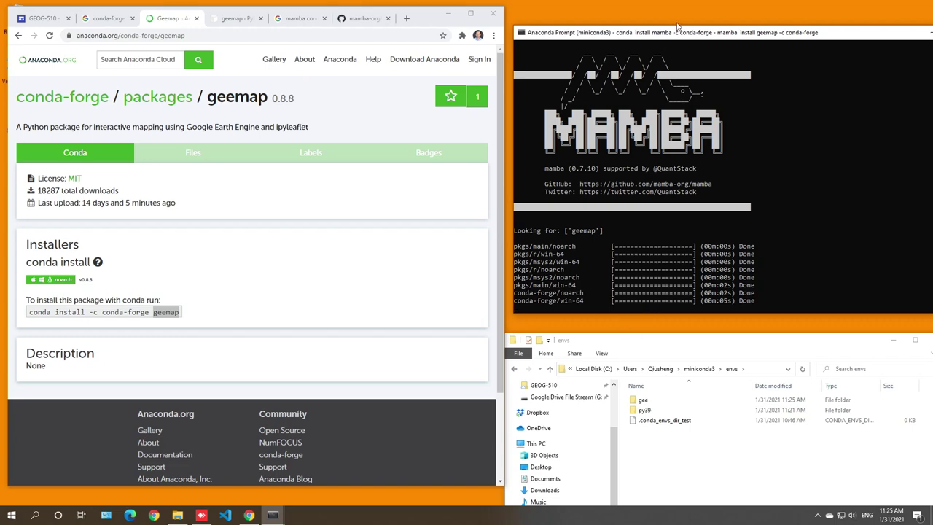
Move the prompt window higher and review mamba's target environment, planned package list and download summary
left_click_drag(686, 32, 686, 13)
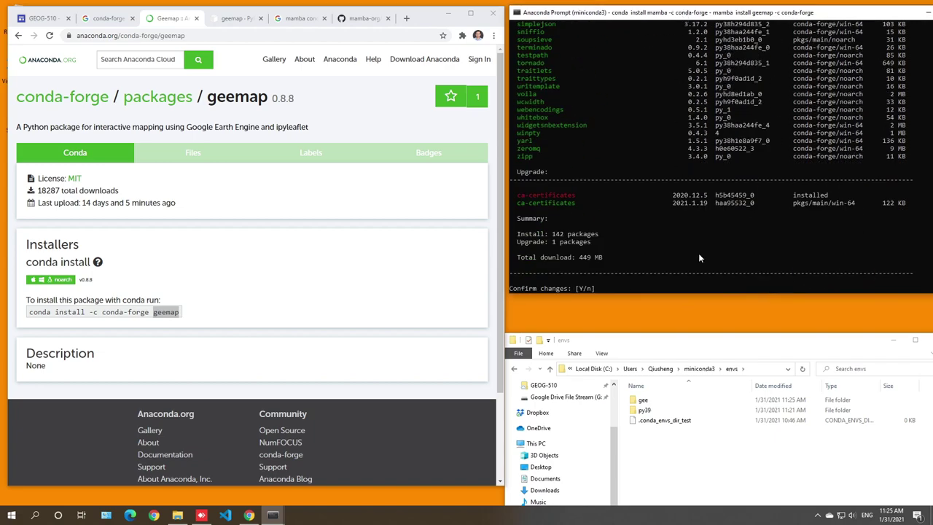
scroll(700, 256, "up", 20)
scroll(698, 256, "up", 12)
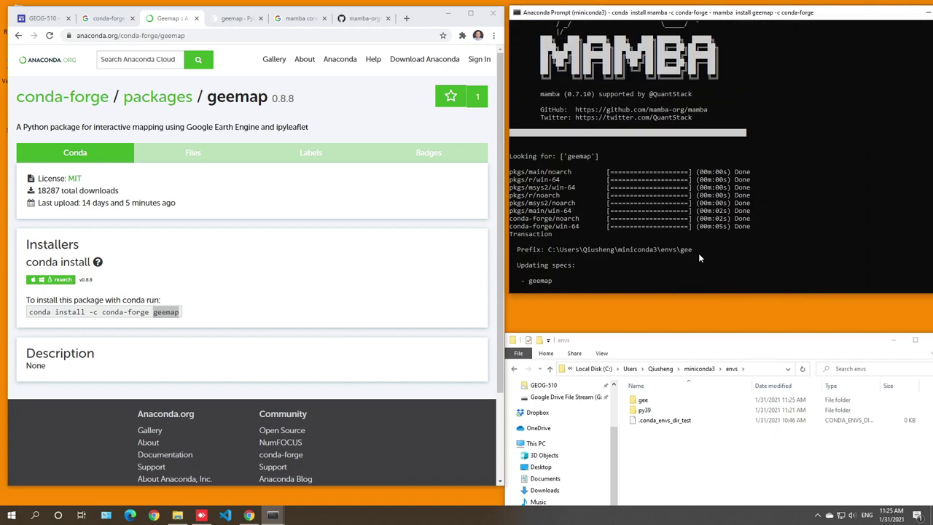
scroll(600, 204, "down", 7)
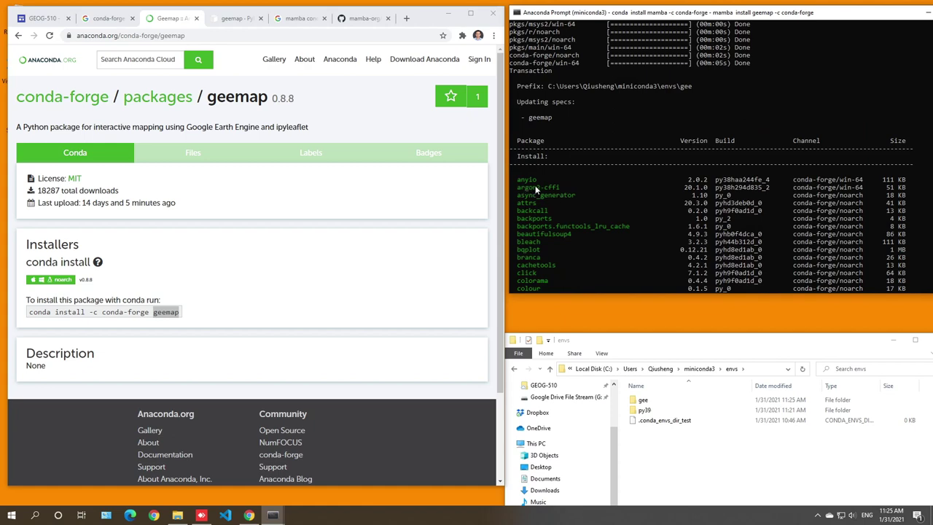
scroll(535, 185, "down", 16)
scroll(535, 188, "down", 20)
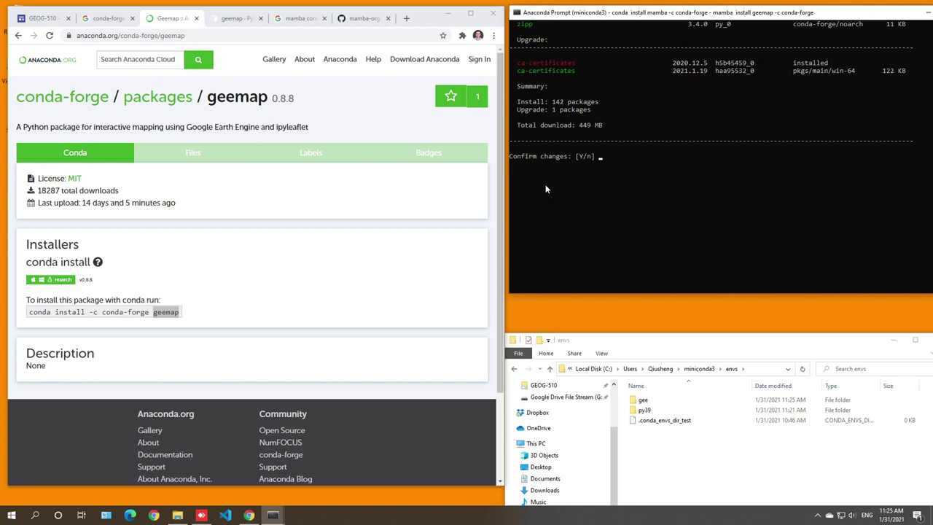
scroll(545, 189, "up", 5)
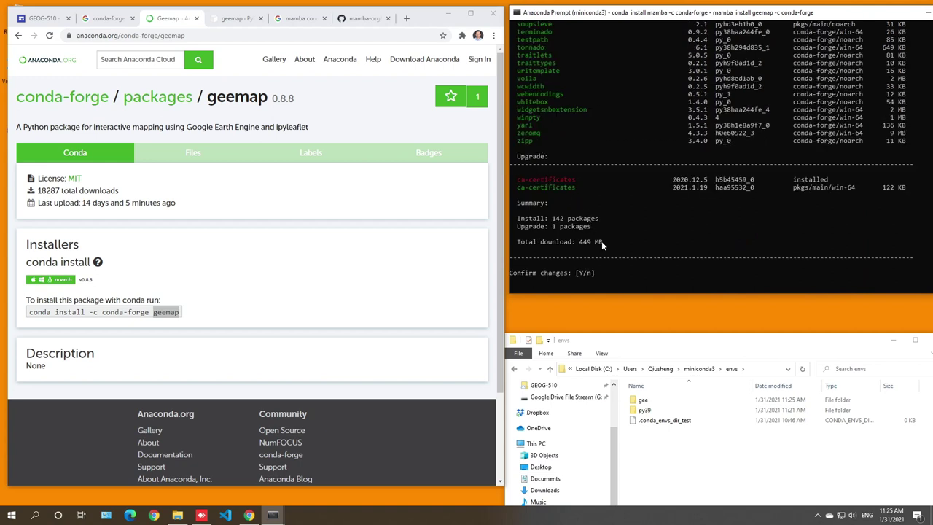
scroll(602, 246, "down", 2)
Accept mamba's proposed changes with "y" to start downloading and installing geemap
left_click(616, 219)
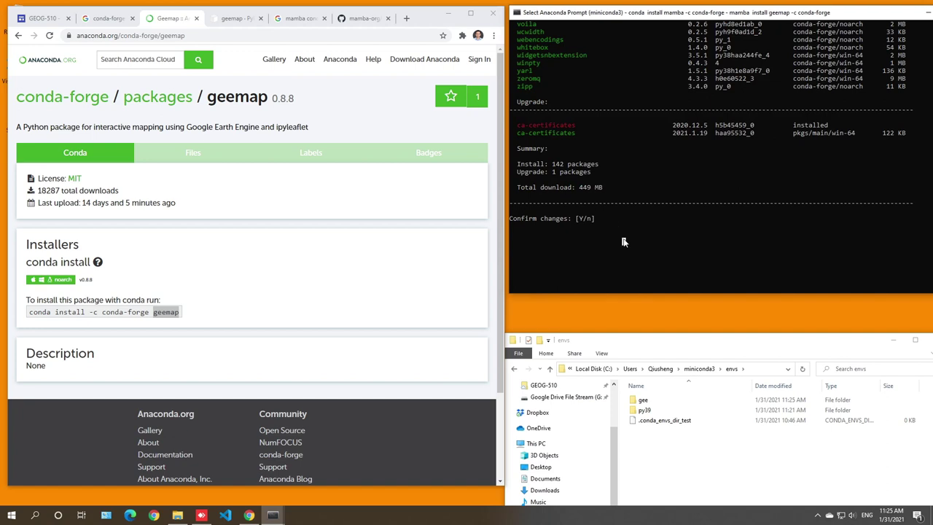
type("y")
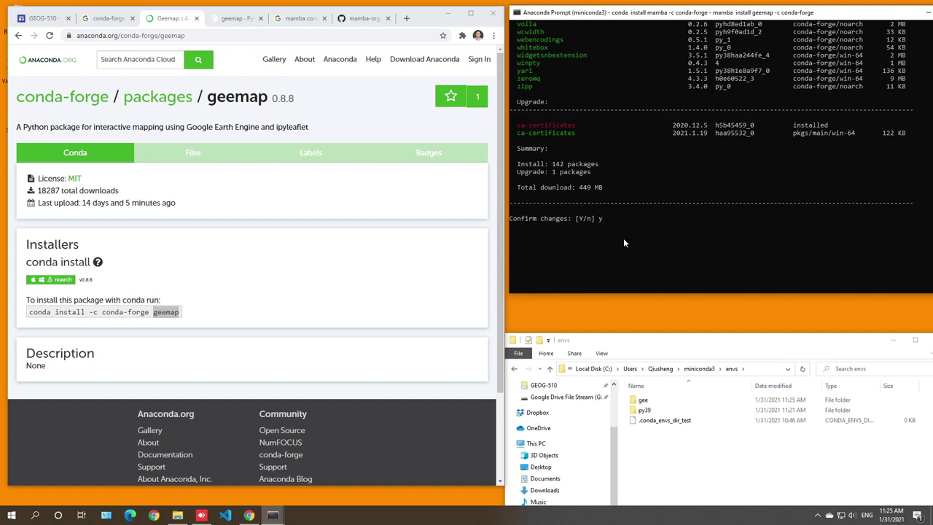
key("Return")
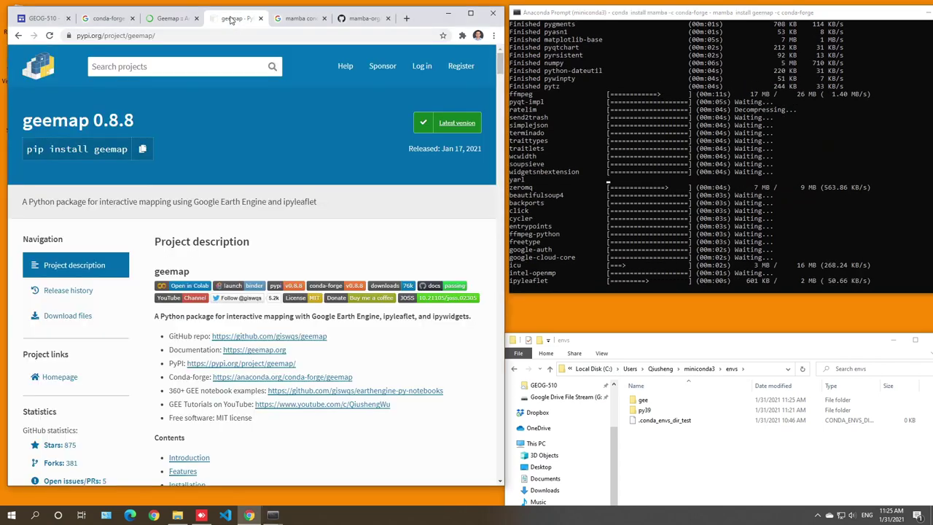
Compare geemap's PyPI page with its Anaconda.org page, highlighting the "conda install -c conda-forge geemap" command
left_click(234, 18)
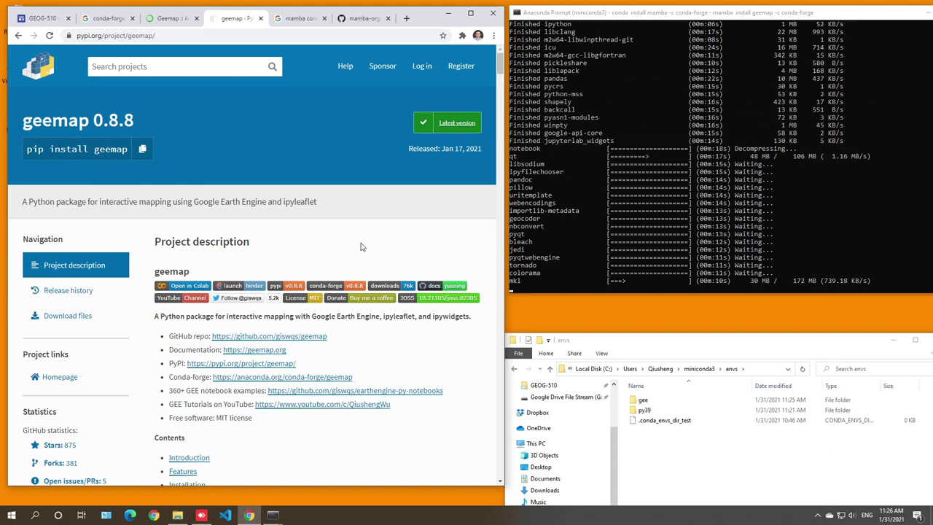
left_click(166, 18)
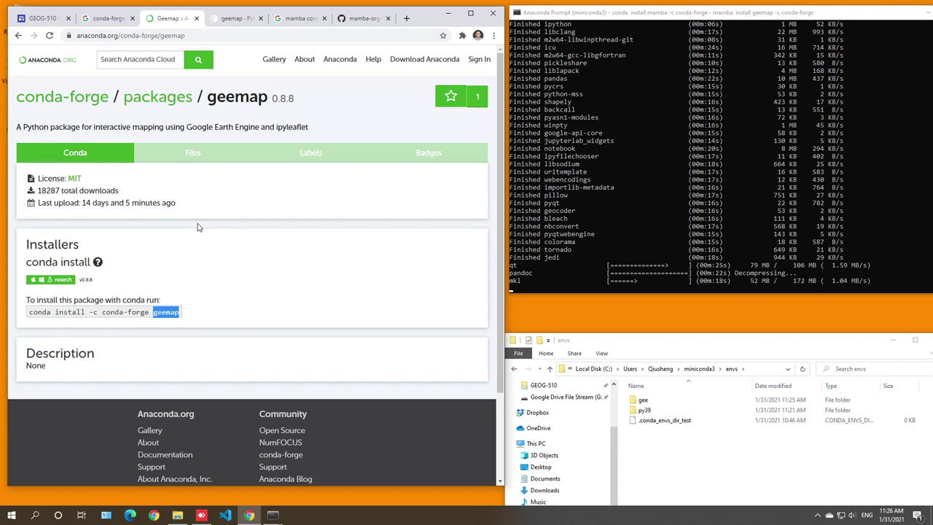
left_click_drag(33, 311, 177, 311)
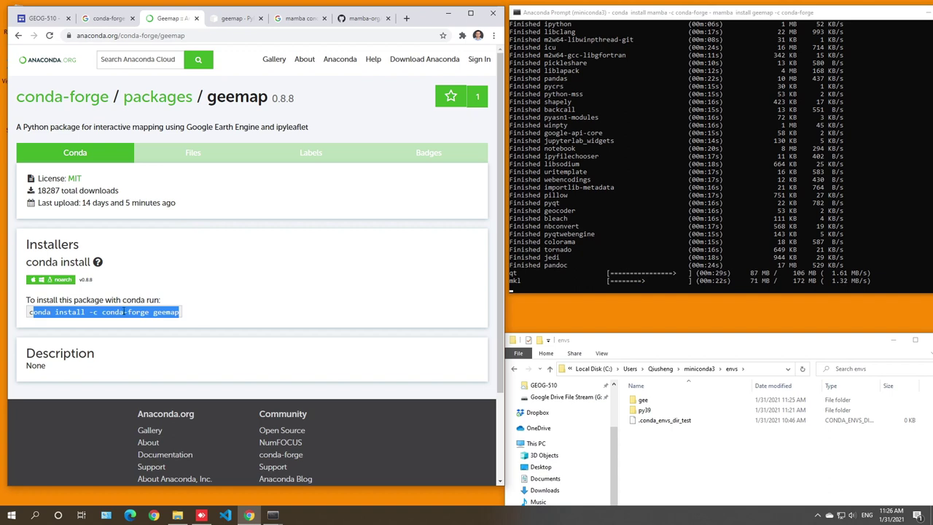
triple_click(105, 311)
triple_click(104, 311)
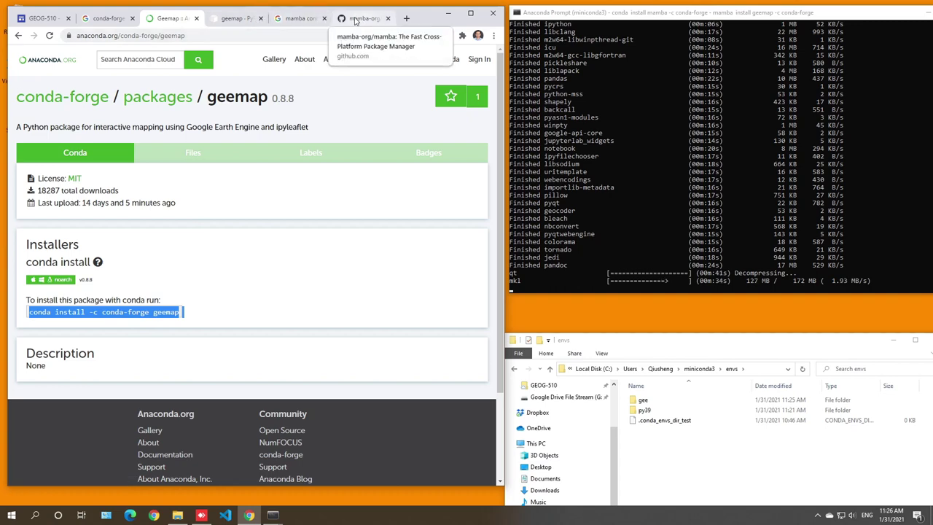
left_click(230, 22)
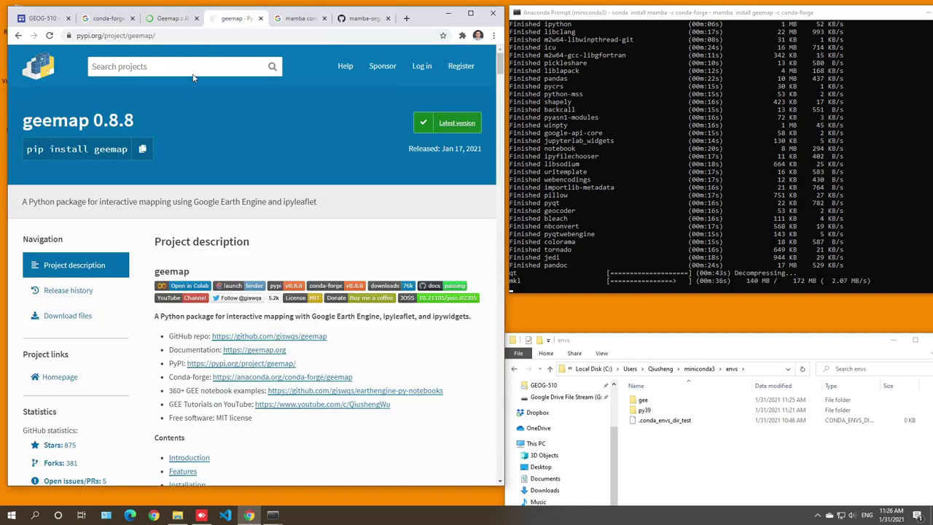
left_click(175, 20)
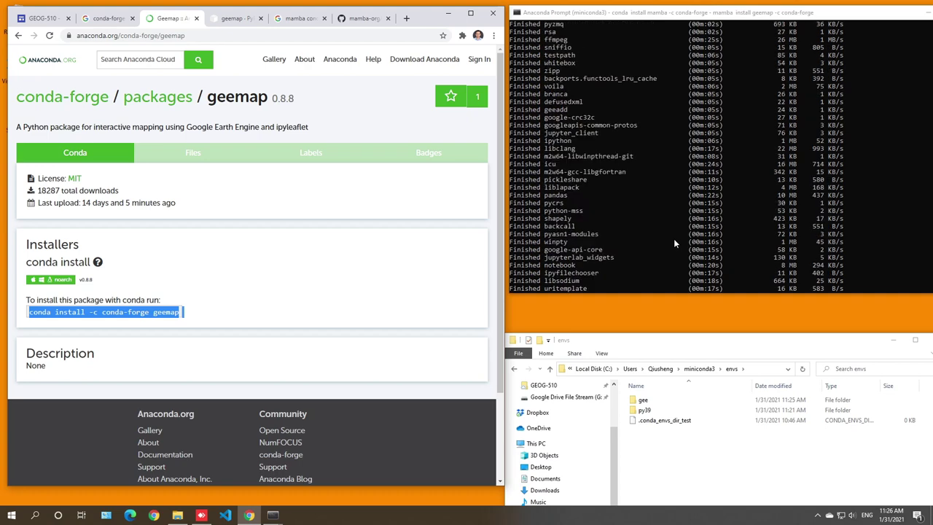
Look through mamba's installation output, checking the package list, total download size and finished downloads
scroll(674, 241, "up", 10)
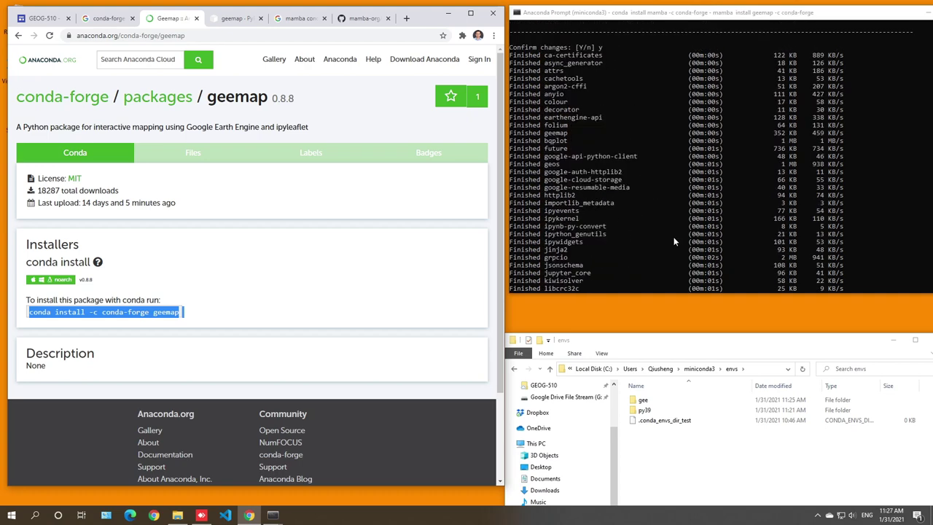
scroll(657, 229, "down", 7)
scroll(646, 227, "up", 10)
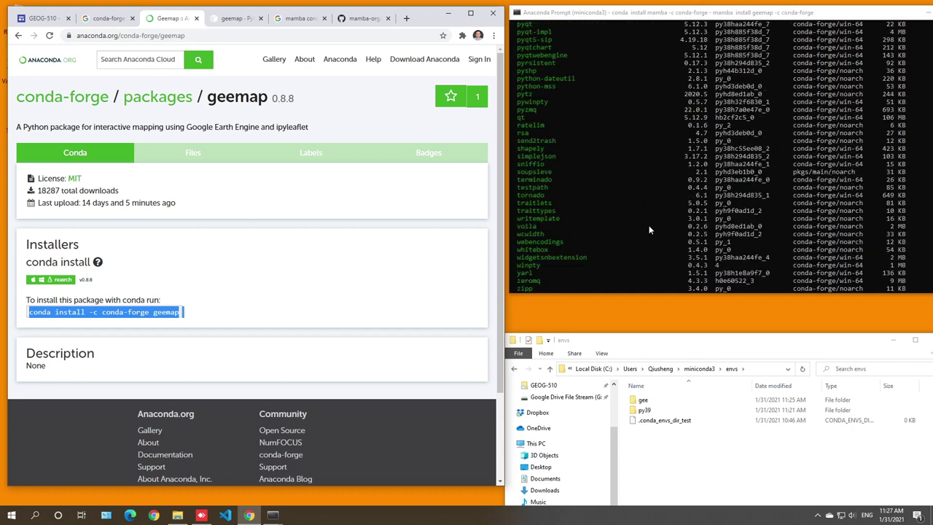
scroll(593, 212, "down", 2)
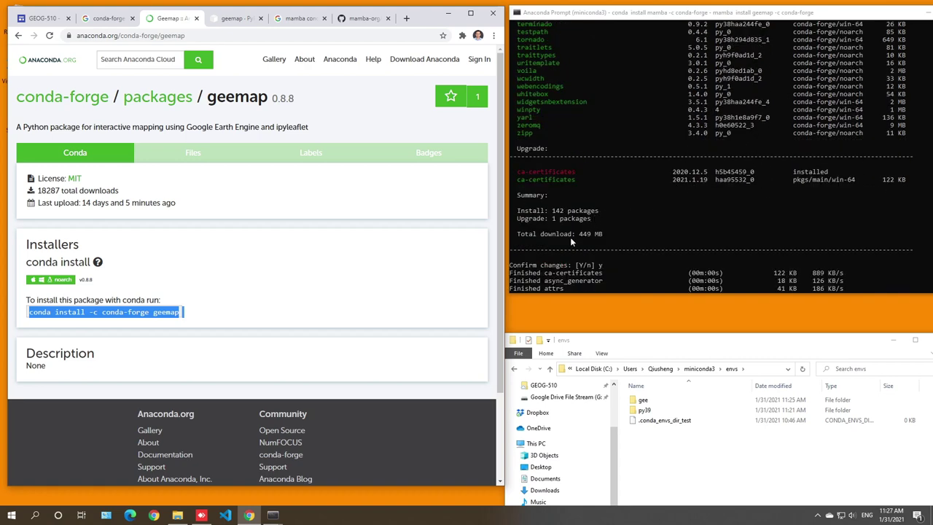
scroll(617, 234, "down", 15)
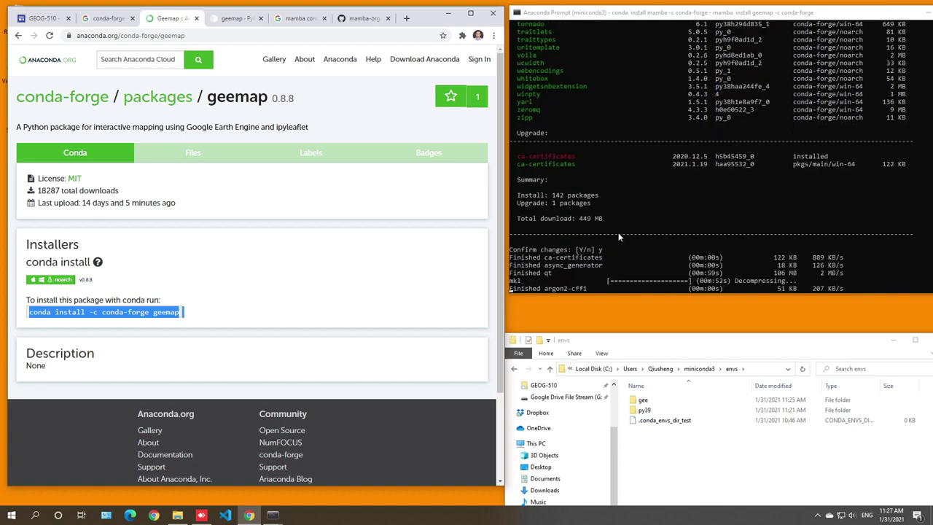
scroll(618, 236, "down", 10)
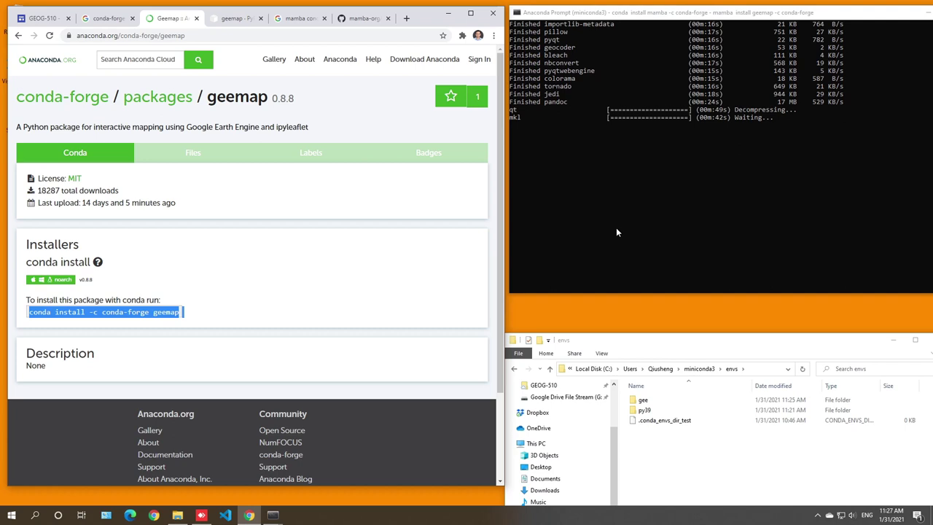
Move the File Explorer window higher and open the gee environment folder inside miniconda3\envs
left_click_drag(608, 346, 617, 311)
left_click(710, 335)
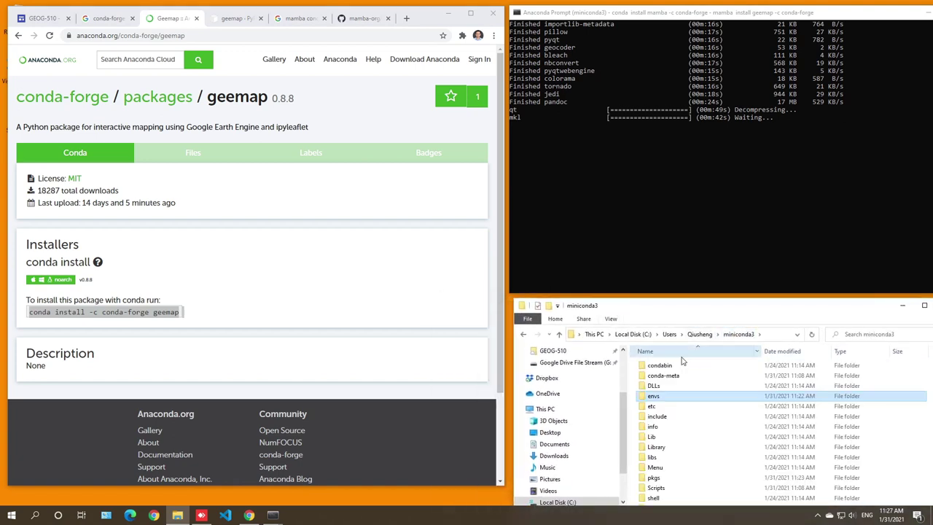
double_click(653, 395)
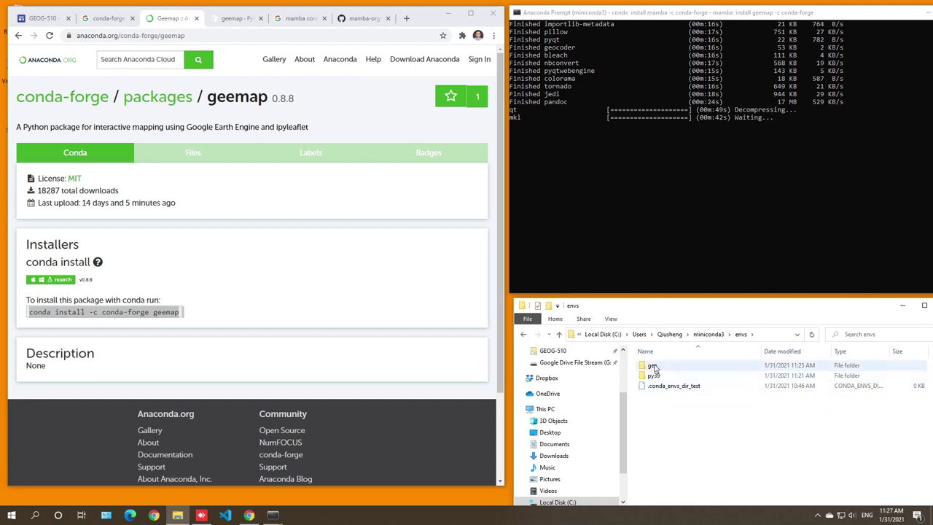
left_click(659, 368)
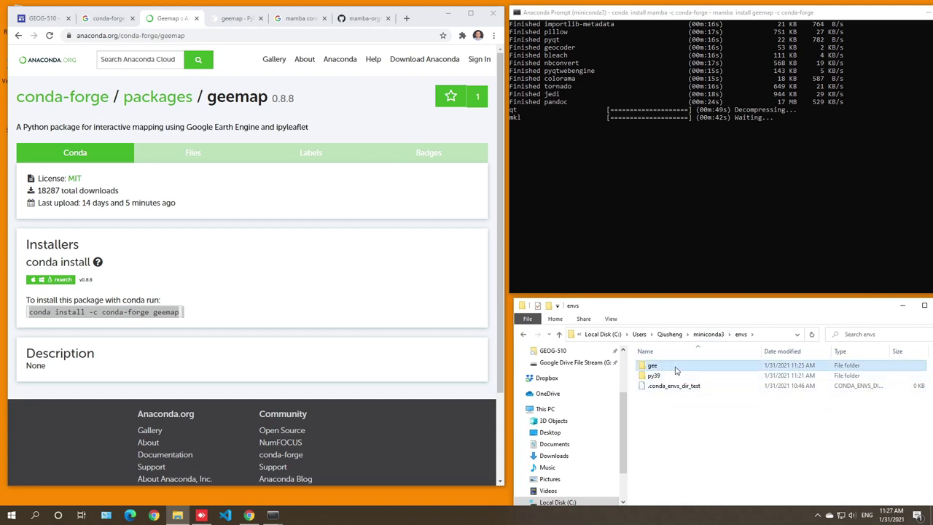
double_click(659, 367)
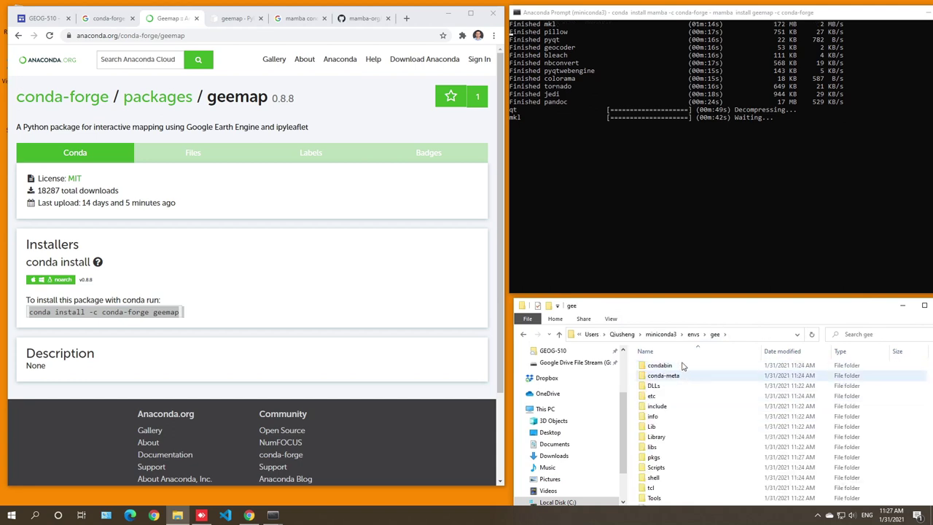
Return to the envs folder and check the size of the py39 environment folder in its properties
left_click(693, 336)
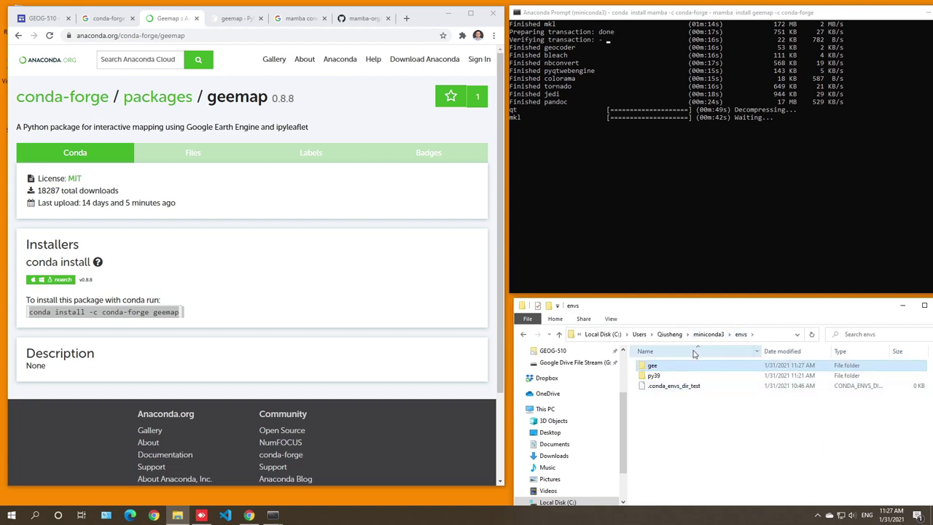
left_click(655, 377)
right_click(656, 378)
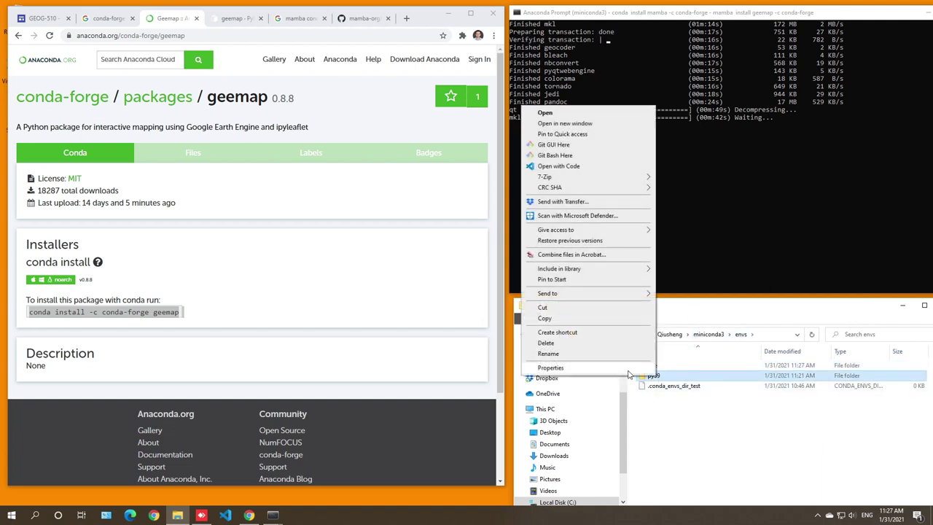
left_click(627, 369)
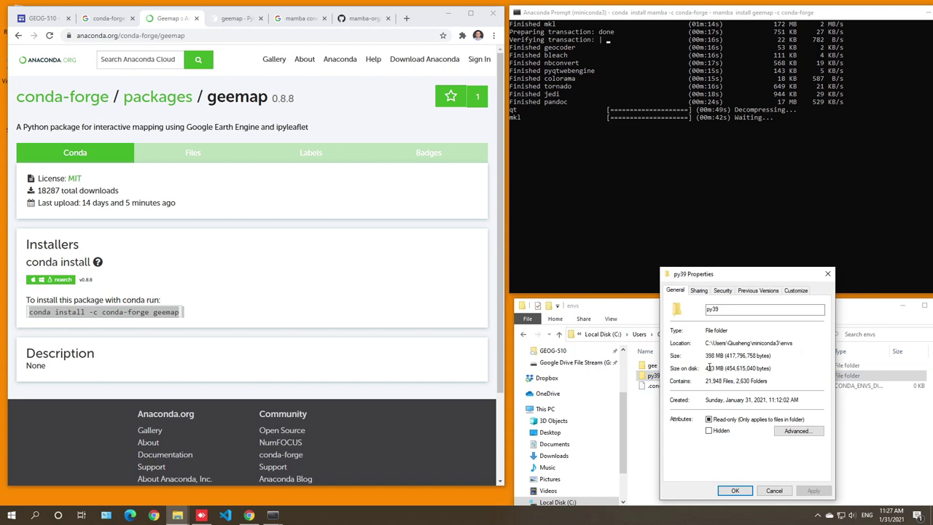
left_click(773, 490)
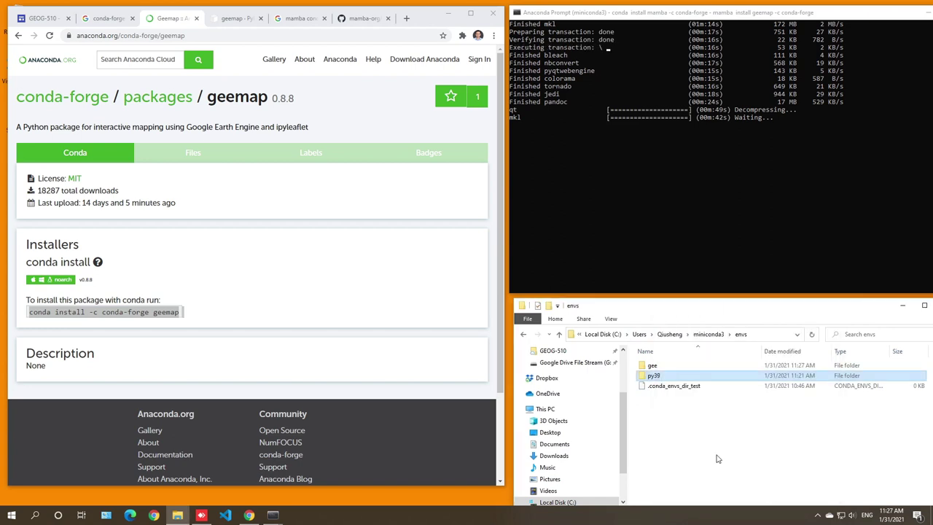
Check the size and size on disk of the gee environment folder in its properties, then close the dialog
left_click(653, 366)
right_click(655, 370)
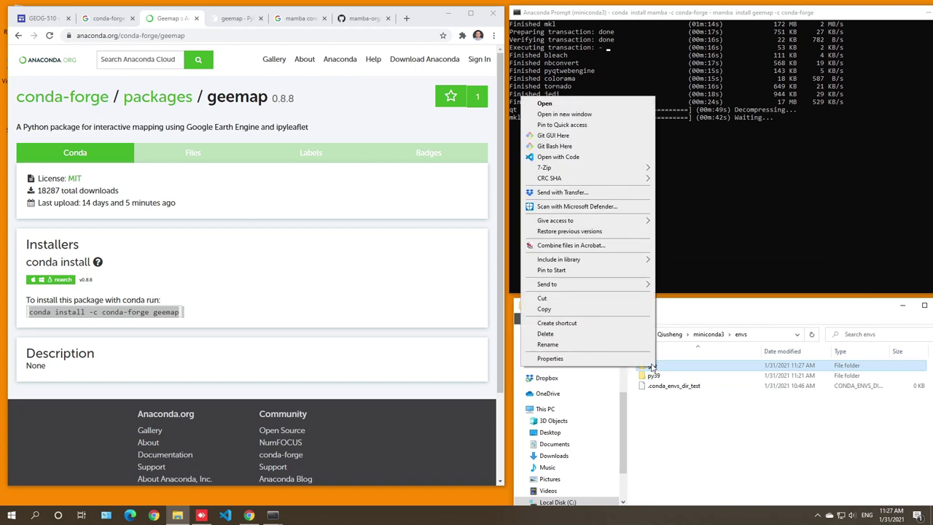
left_click(635, 362)
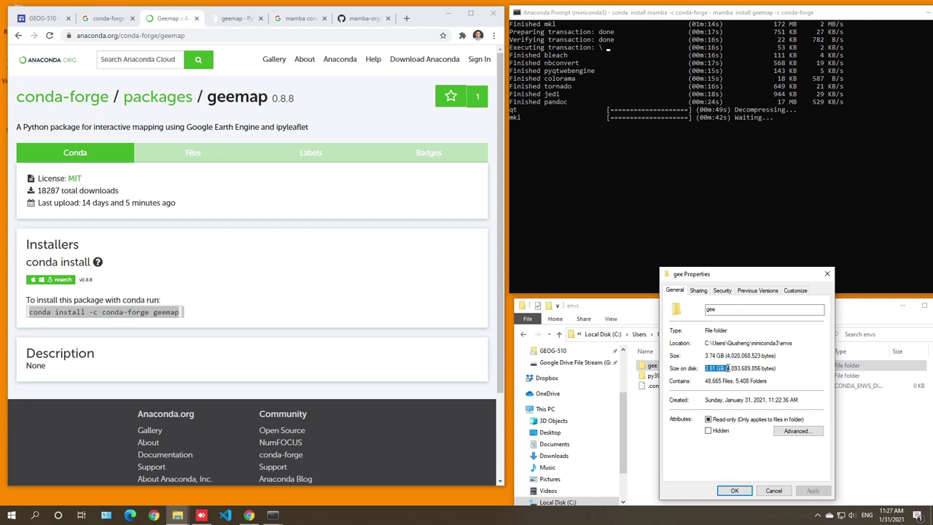
left_click_drag(729, 275, 803, 275)
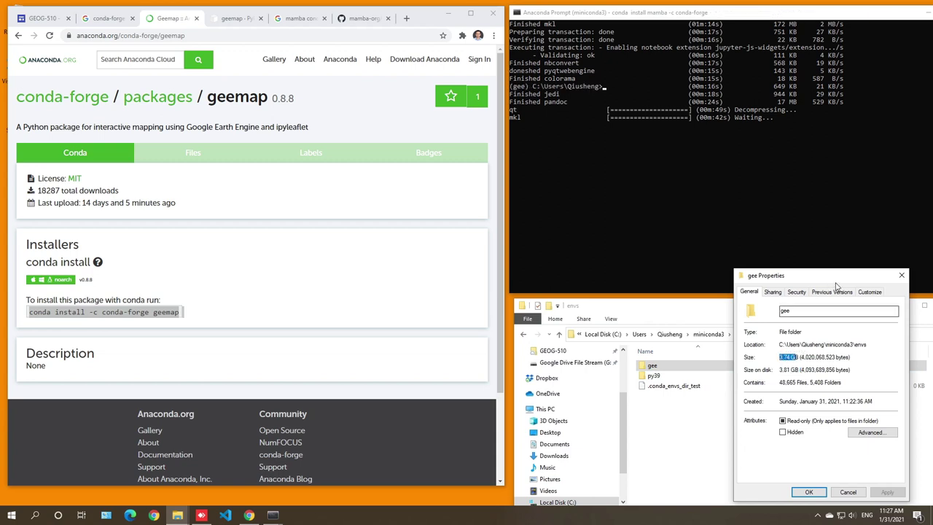
left_click_drag(831, 276, 772, 265)
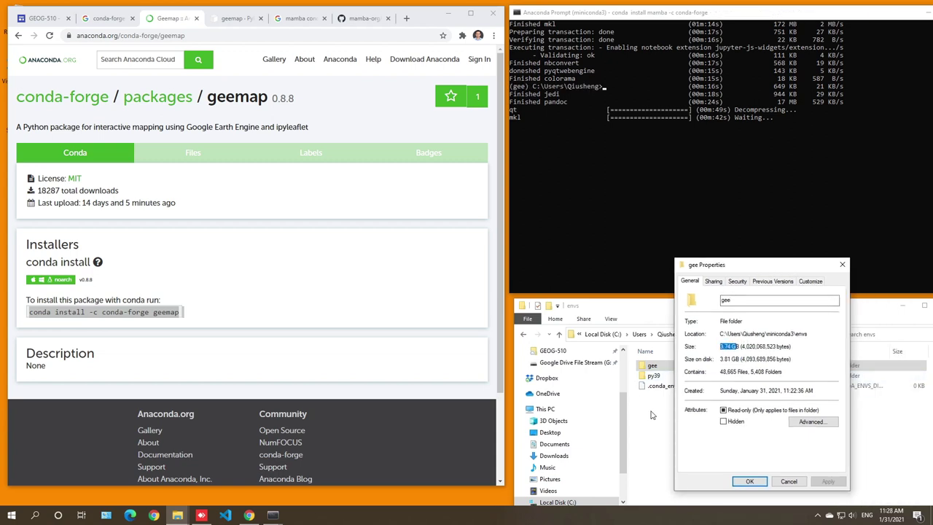
left_click_drag(753, 275, 404, 255)
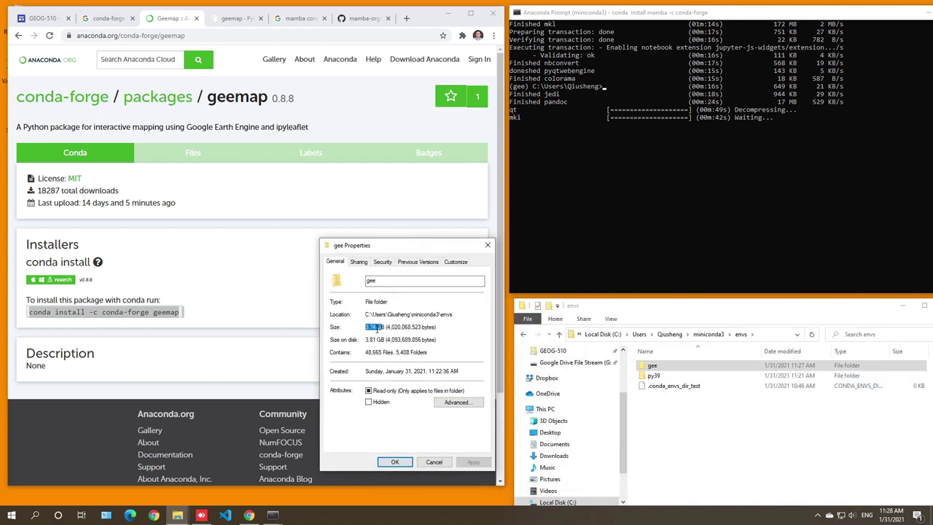
left_click(488, 245)
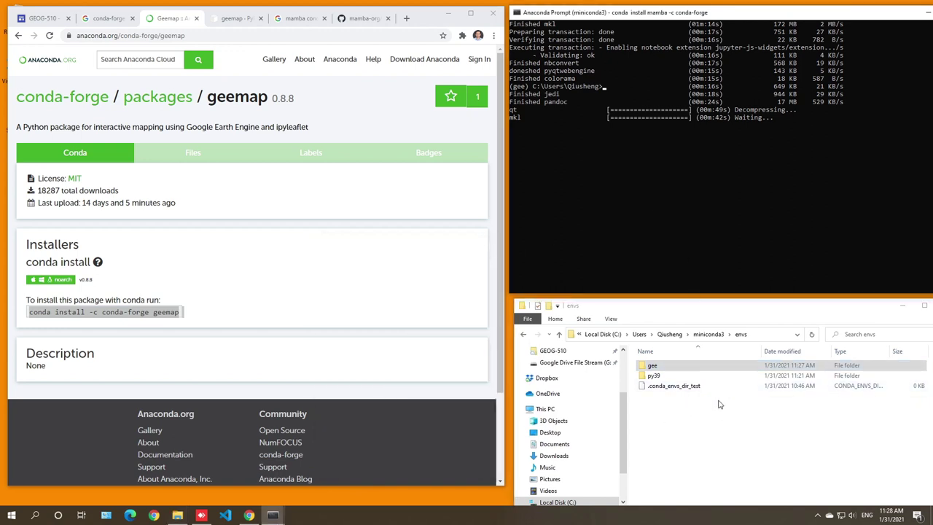
Raise and heighten the File Explorer window, and inspect the libs subfolder inside the gee environment folder
left_click_drag(725, 311, 715, 253)
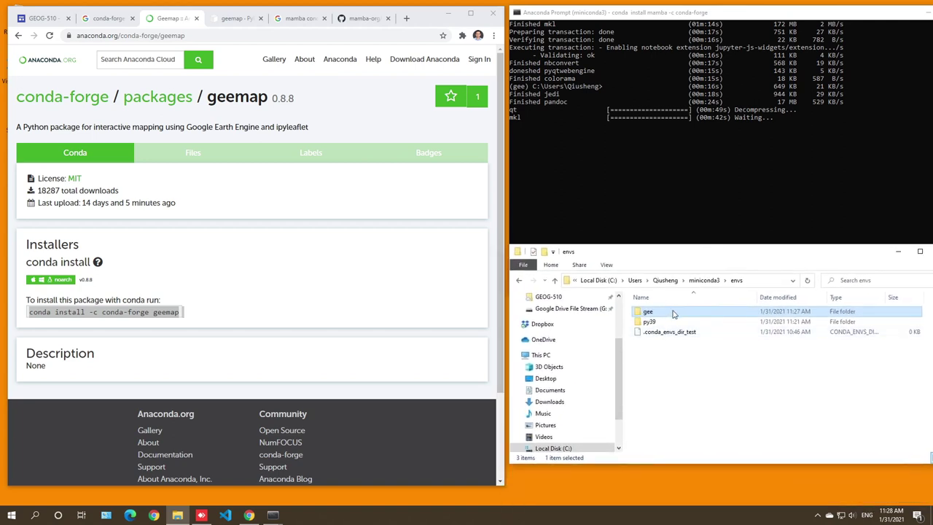
double_click(673, 313)
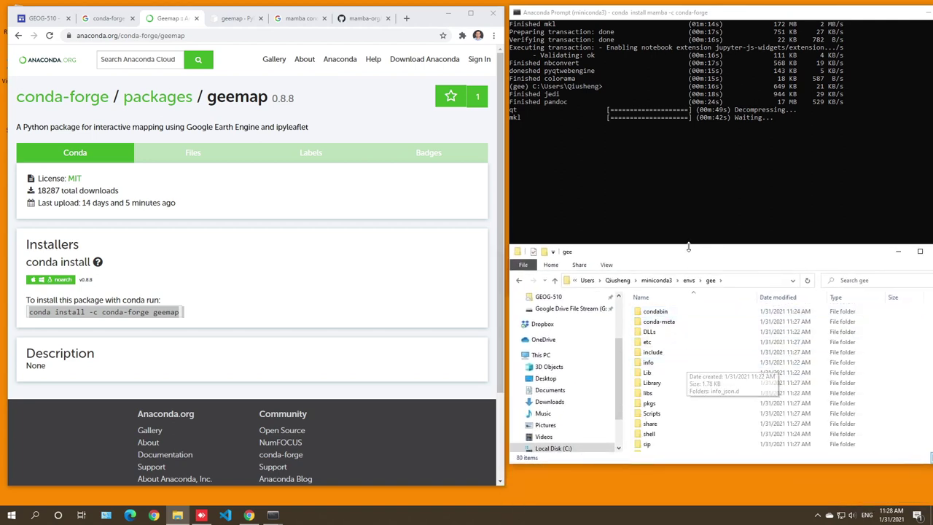
left_click_drag(690, 245, 689, 204)
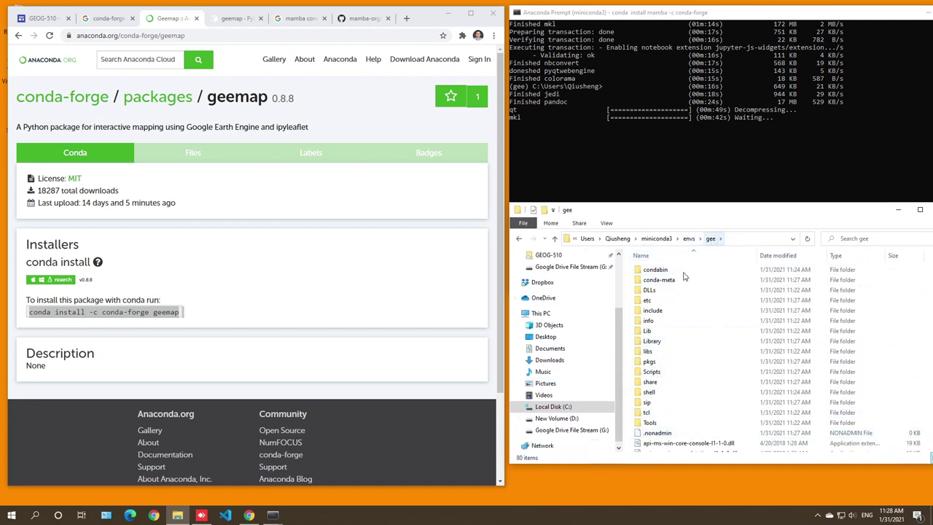
double_click(675, 352)
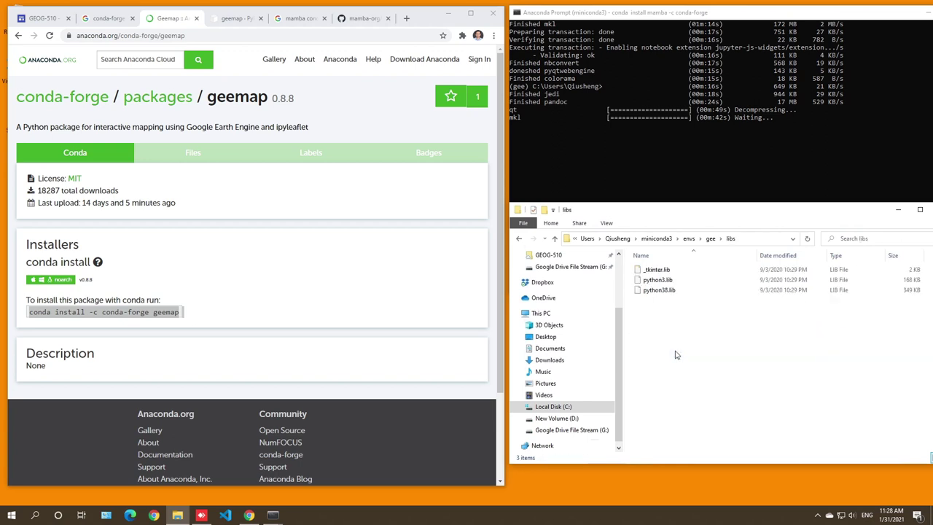
left_click(711, 239)
Open the Lib\site-packages folder of the gee environment
double_click(654, 332)
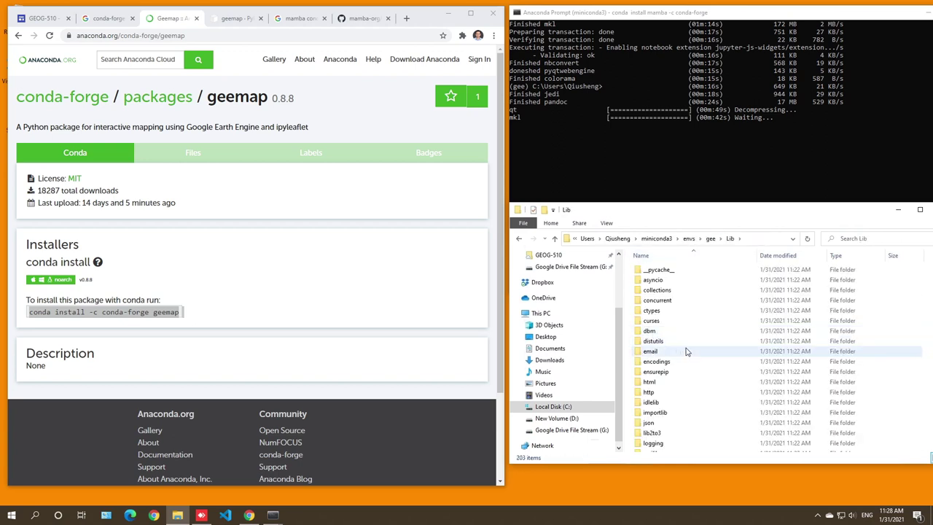
scroll(656, 342, "down", 8)
scroll(685, 352, "up", 4)
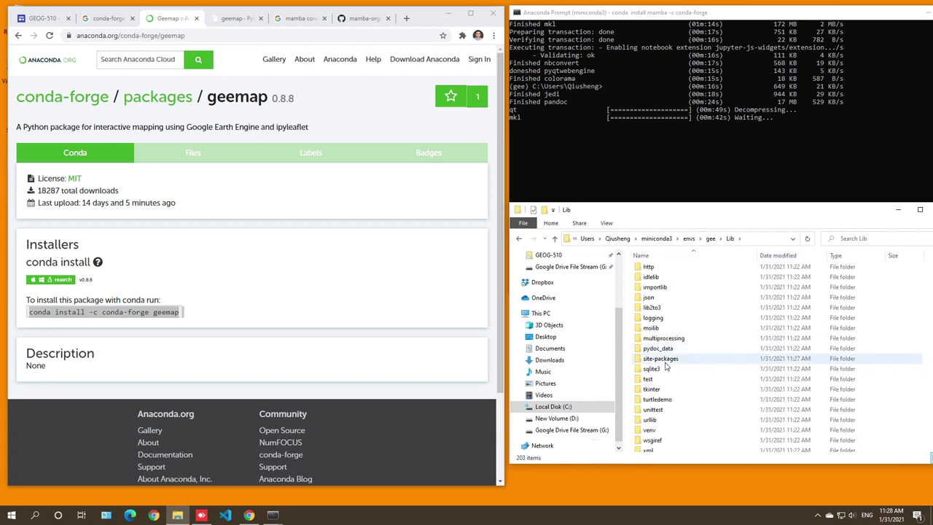
double_click(666, 359)
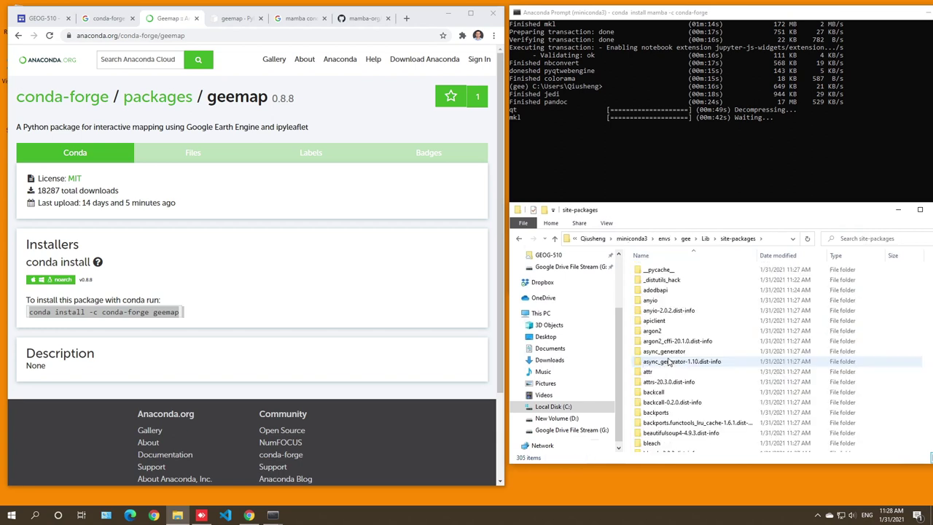
Find the geemap package folder among the installed packages in site-packages and open it
left_click_drag(757, 206, 735, 215)
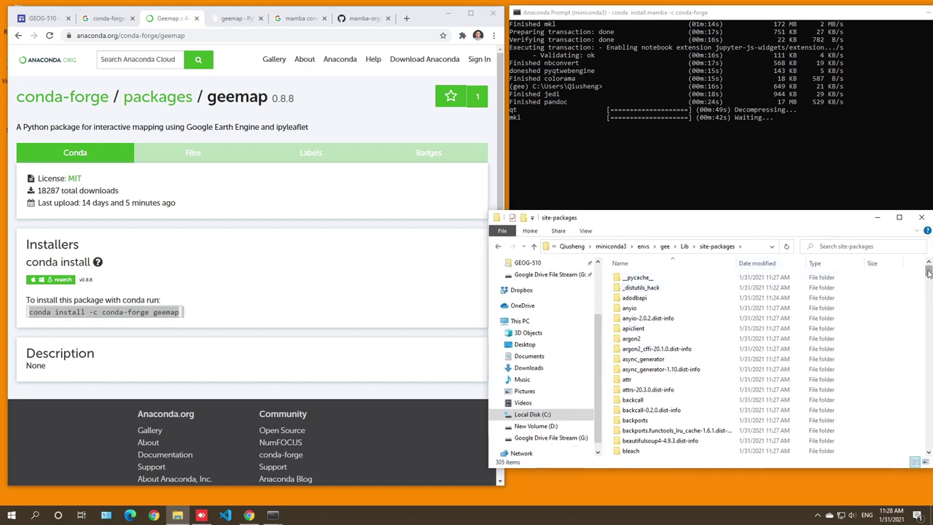
left_click_drag(928, 271, 861, 338)
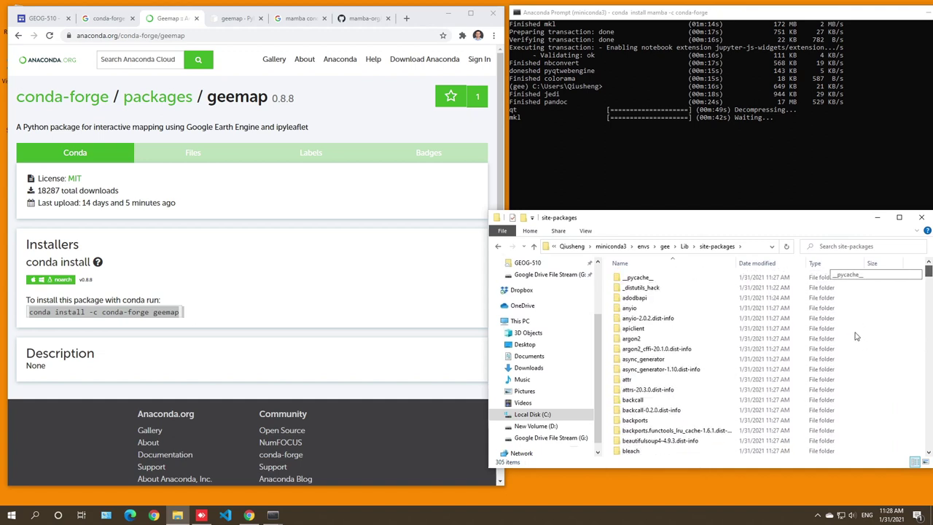
scroll(865, 384, "down", 20)
scroll(866, 384, "up", 20)
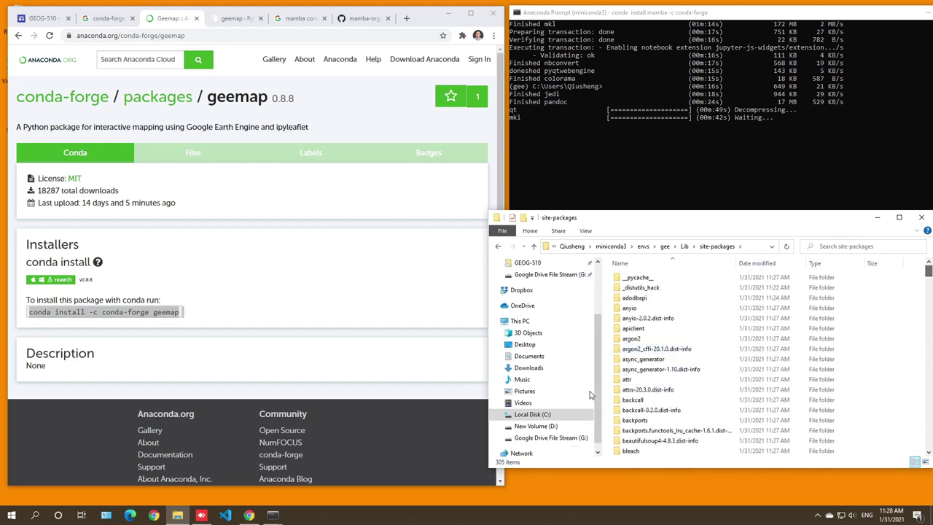
scroll(673, 397, "down", 20)
scroll(673, 397, "up", 10)
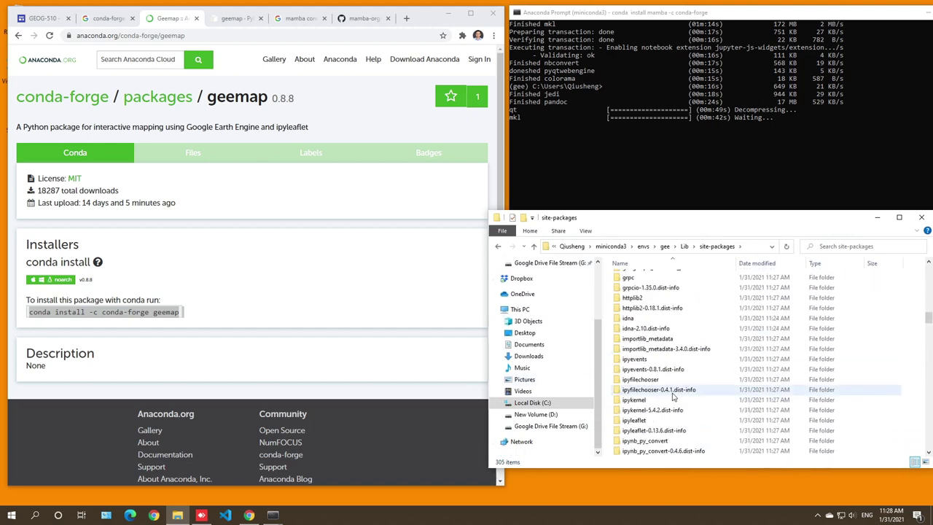
scroll(674, 397, "up", 4)
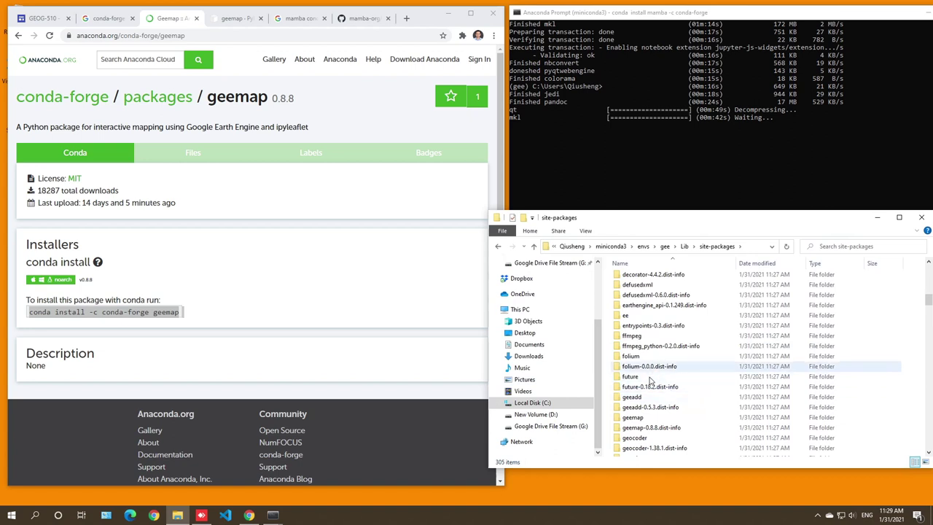
double_click(633, 418)
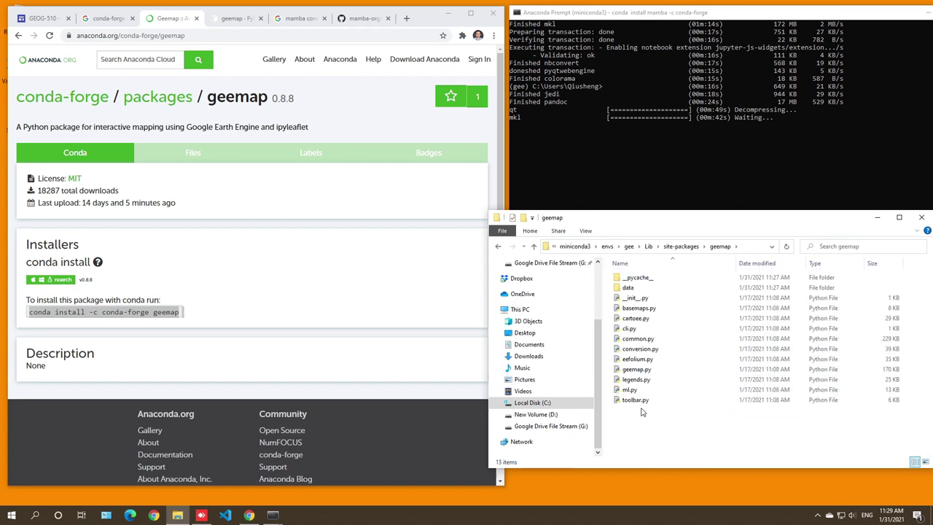
Look inside geemap's data subfolder, then return to the geemap folder and select all its items
double_click(640, 290)
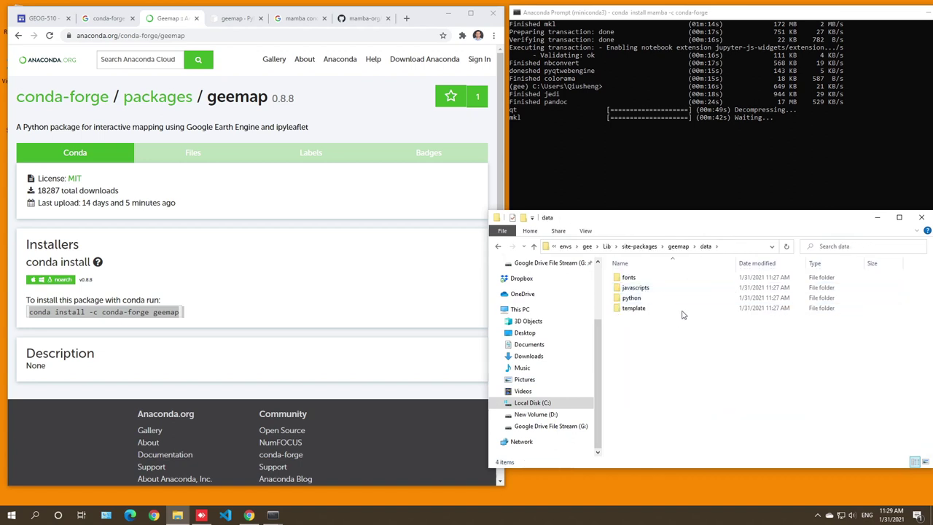
left_click(682, 246)
left_click_drag(719, 443, 641, 271)
Switch to the Anaconda Prompt and bring up a fresh command line in the gee environment
left_click(591, 136)
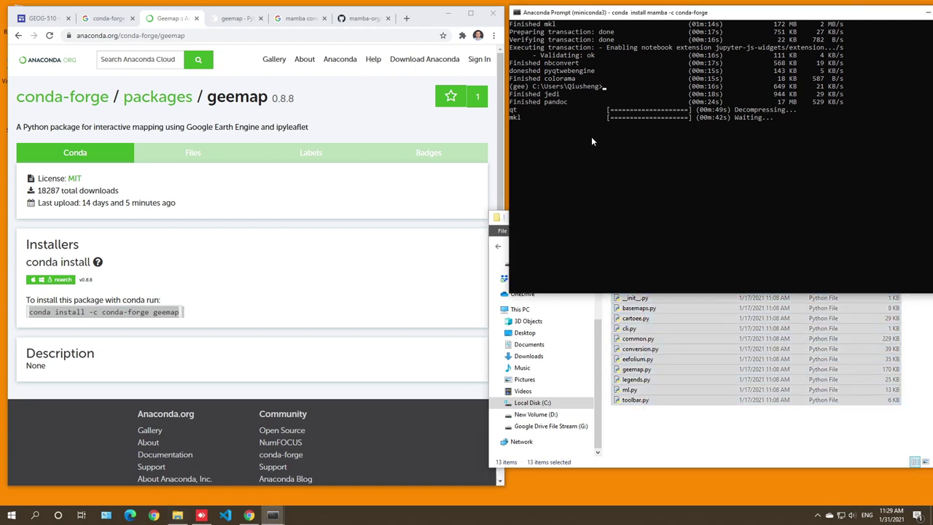
left_click(623, 140)
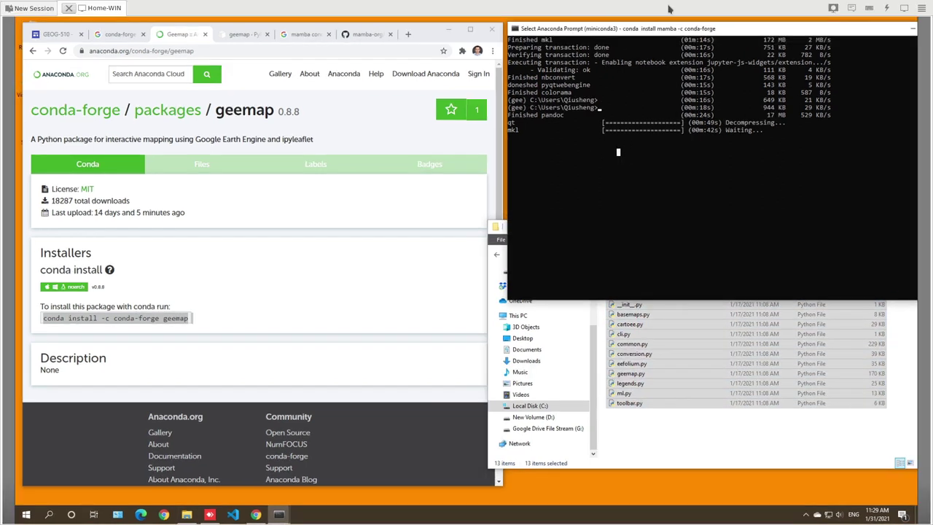
key("super+Up")
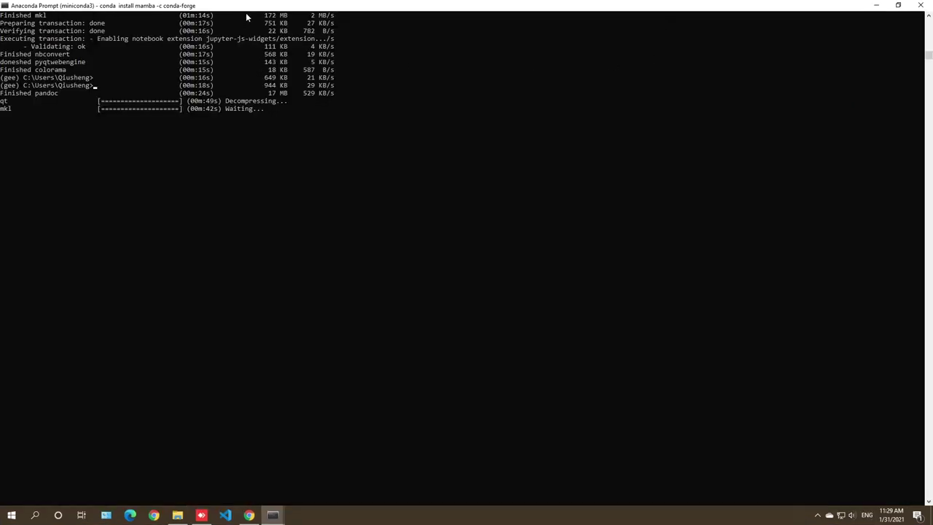
double_click(262, 7)
left_click(662, 179)
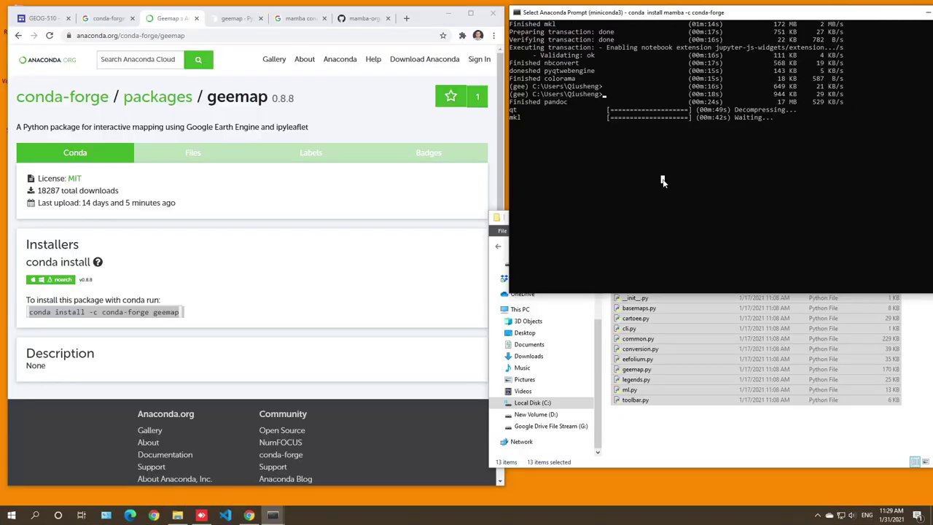
key("Return")
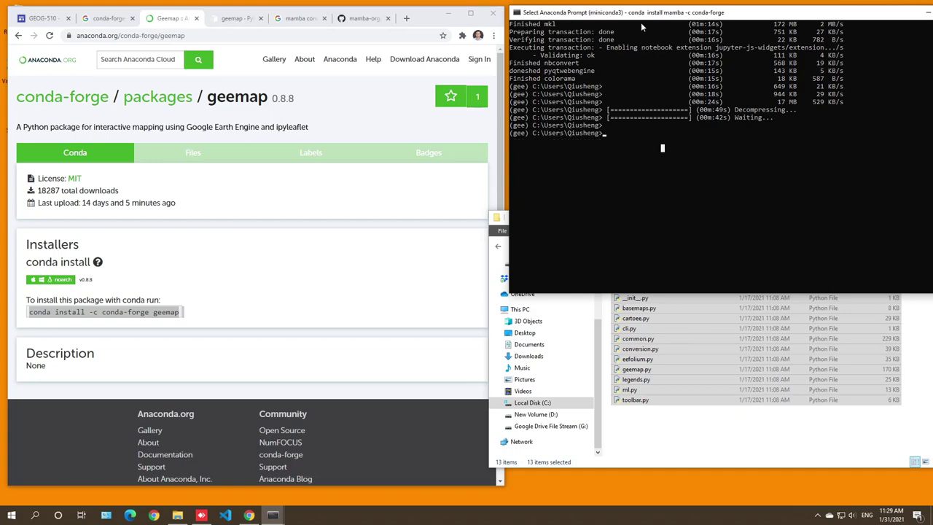
Shift the Anaconda Prompt window slightly and list the gee environment's packages with "conda list"
left_click_drag(652, 13, 657, 31)
scroll(691, 150, "up", 5)
left_click(691, 150)
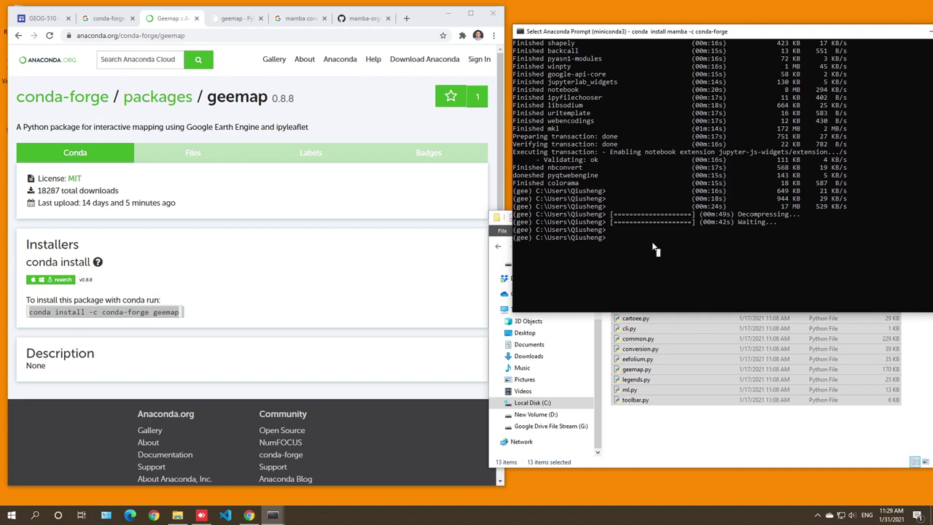
type("conda list")
key("Return")
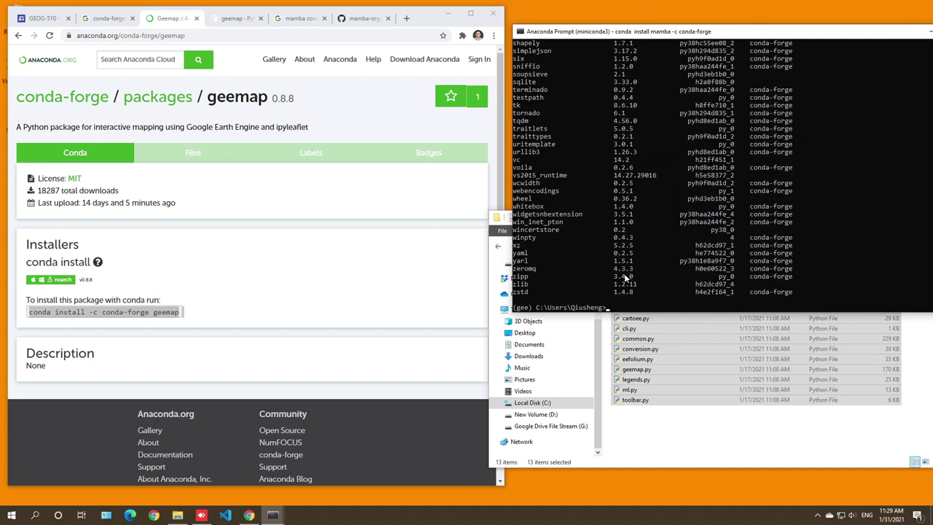
Bring the whole Anaconda Prompt window into view and look through the package list for geemap's version and channel
scroll(595, 253, "up", 15)
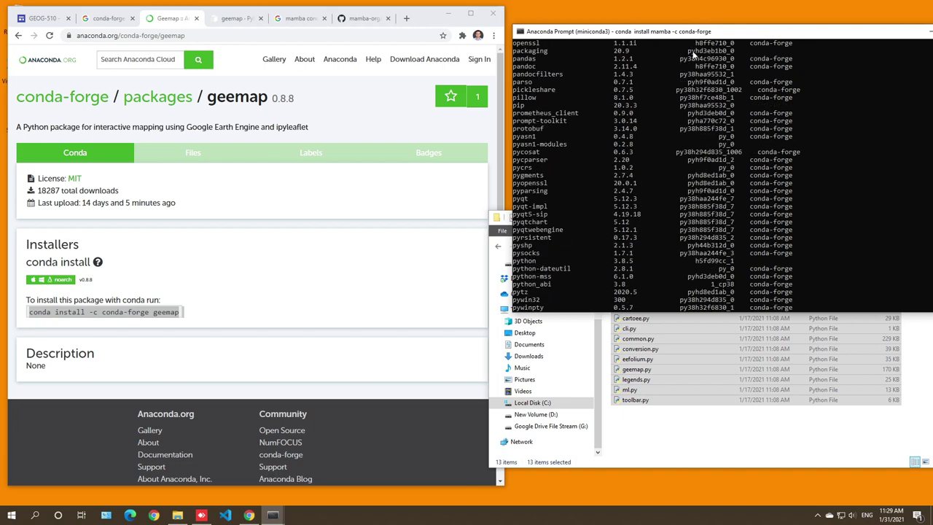
left_click_drag(656, 31, 604, 32)
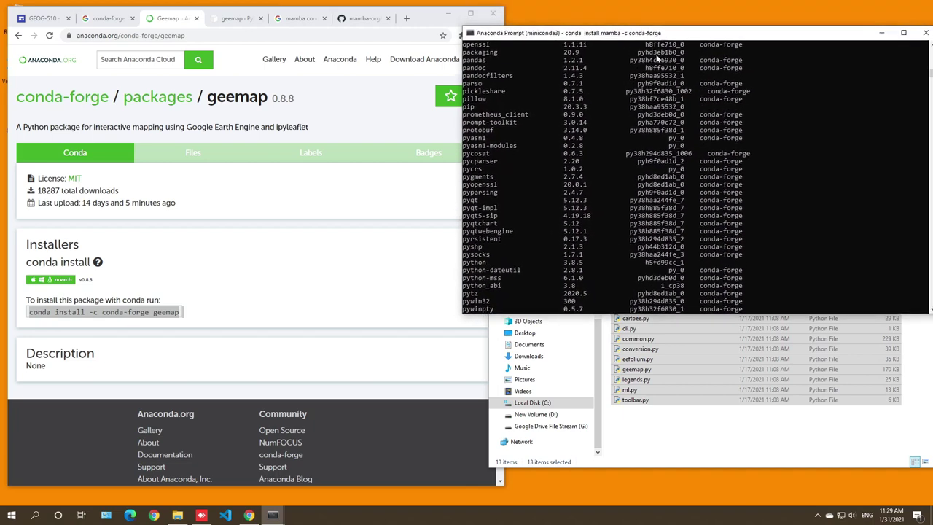
scroll(631, 217, "up", 10)
scroll(630, 219, "up", 20)
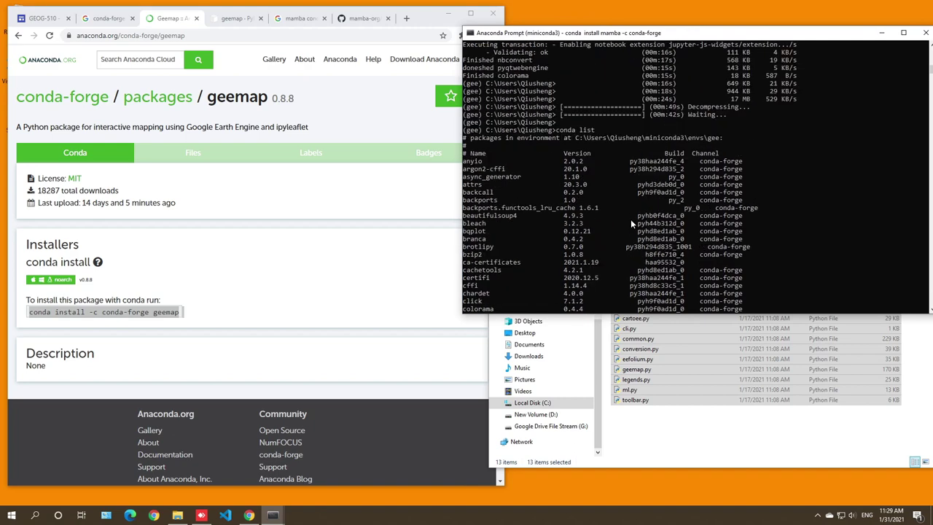
scroll(630, 219, "down", 3)
scroll(627, 231, "down", 4)
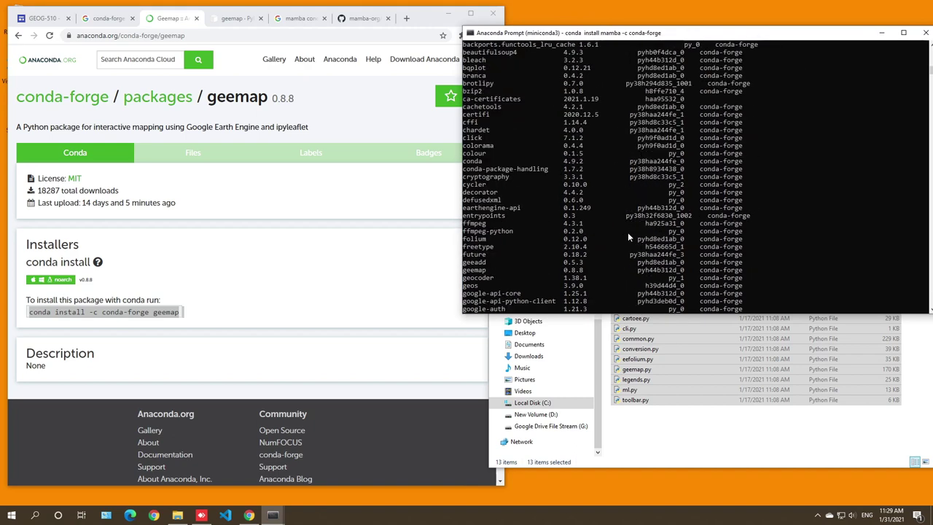
Highlight geemap's version, build and channel in the gee package list, and move the prompt window clear of the browser
double_click(566, 270)
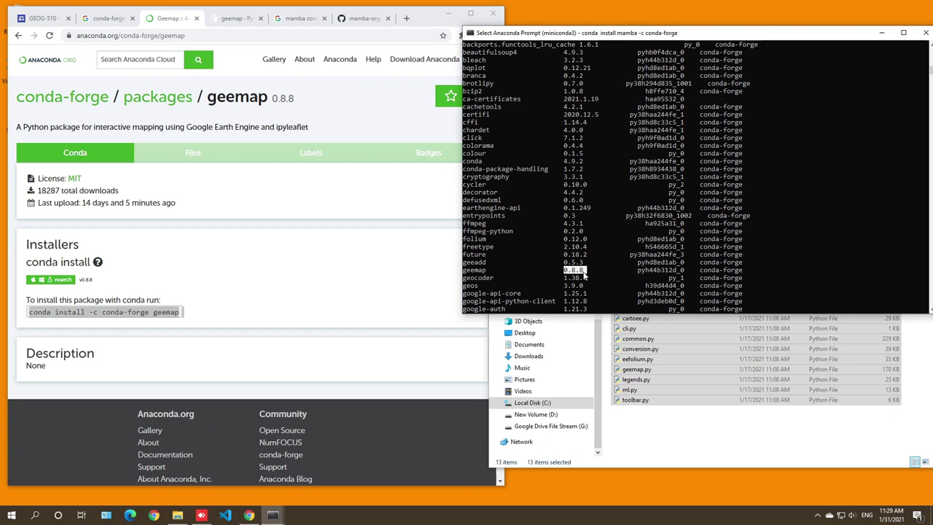
left_click_drag(638, 271, 743, 277)
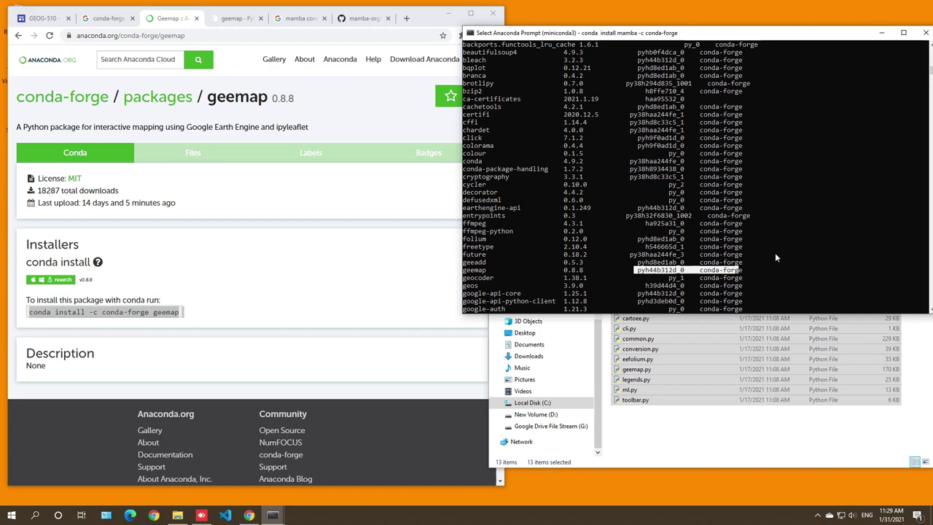
left_click_drag(743, 32, 797, 21)
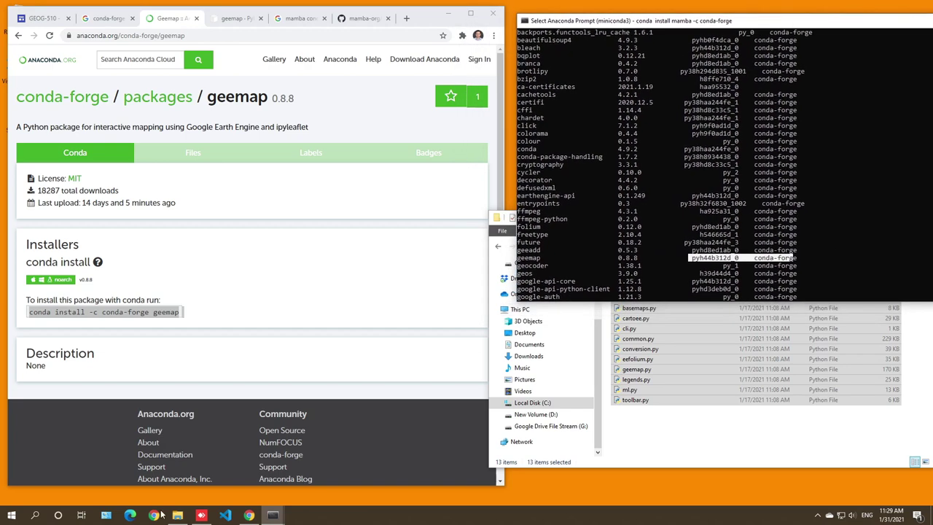
Open a second Anaconda Prompt, place it over the browser, and activate the py39 environment with "conda activate py39"
left_click(11, 514)
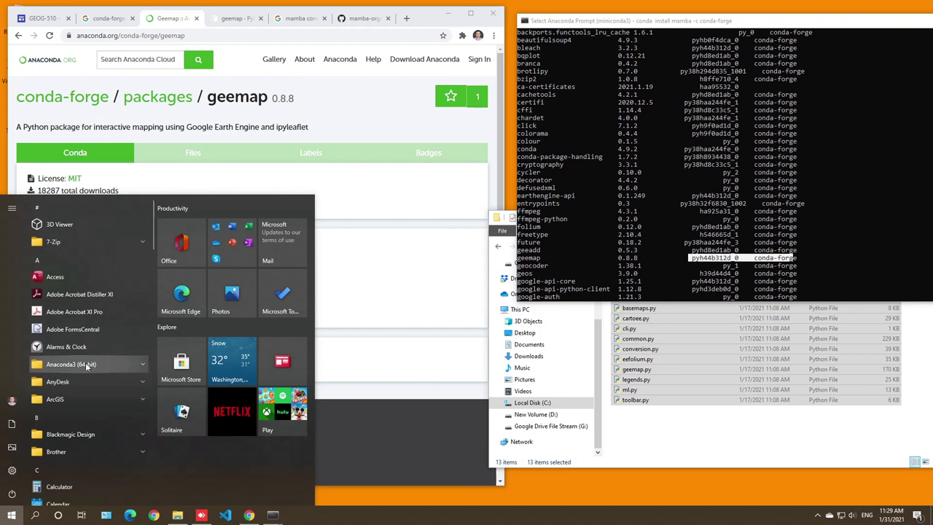
left_click(86, 364)
left_click(72, 397)
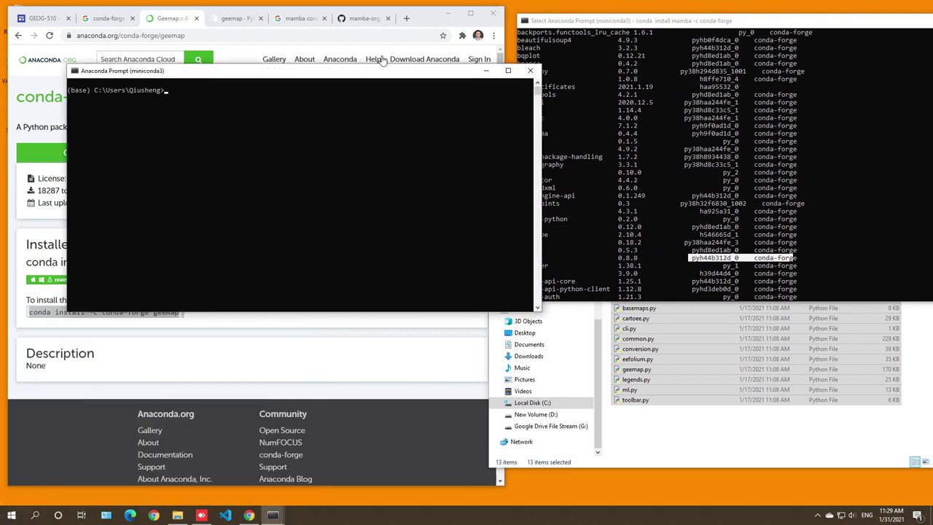
type("cond")
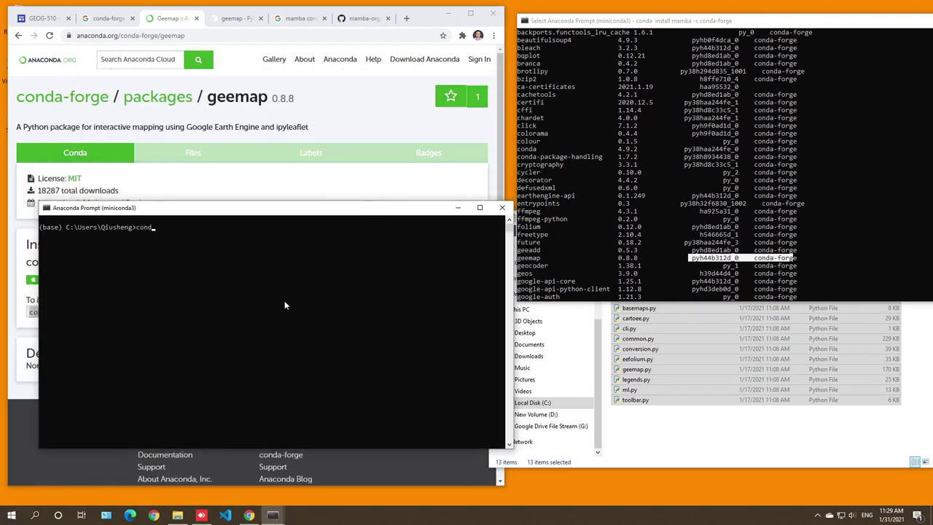
type("a")
type(" actiav")
key("BackSpace")
key("BackSpace")
type("vate py39")
key("Return")
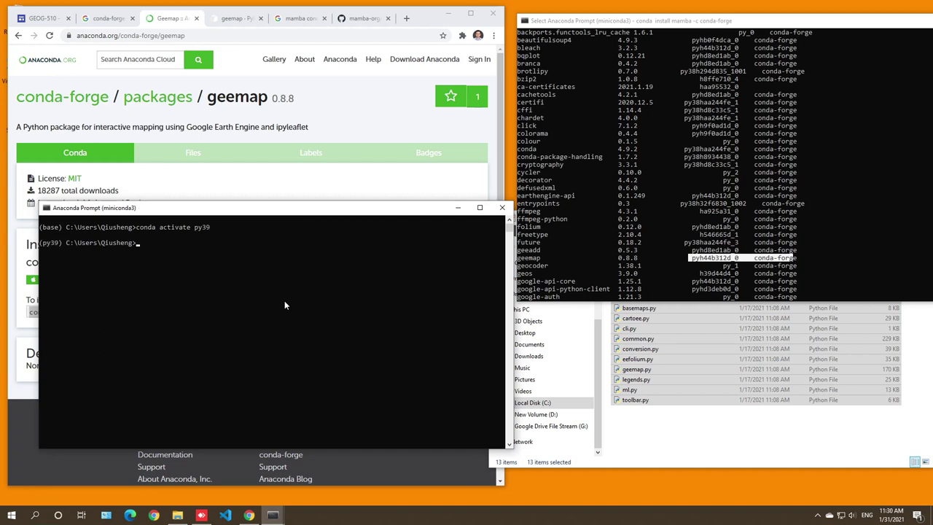
List the py39 environment's packages with "conda list" and highlight geemap's version and channel
type("conda list")
key("Return")
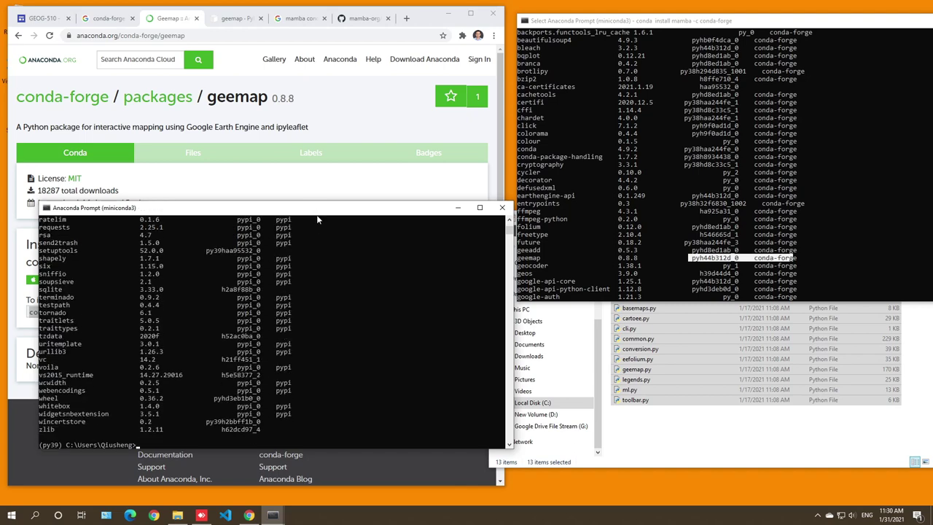
left_click_drag(316, 218, 314, 211)
scroll(176, 353, "down", 15)
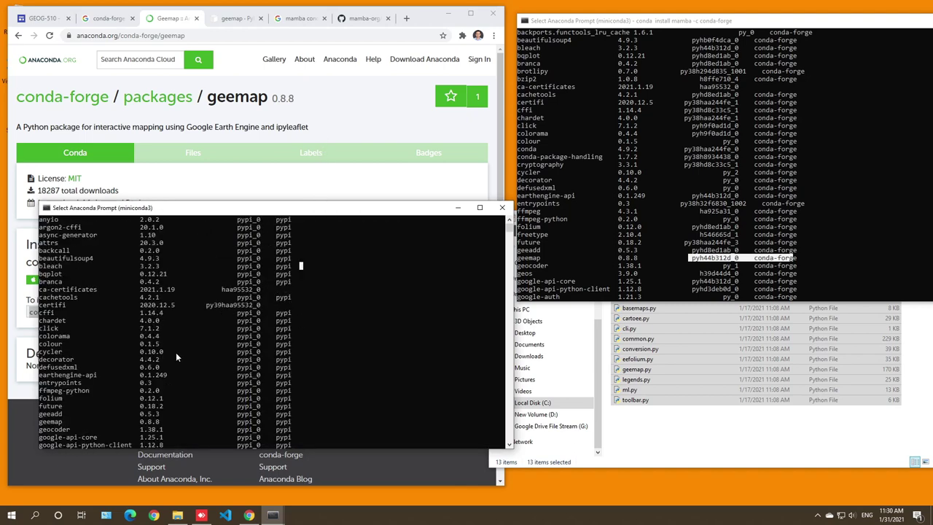
scroll(175, 352, "up", 4)
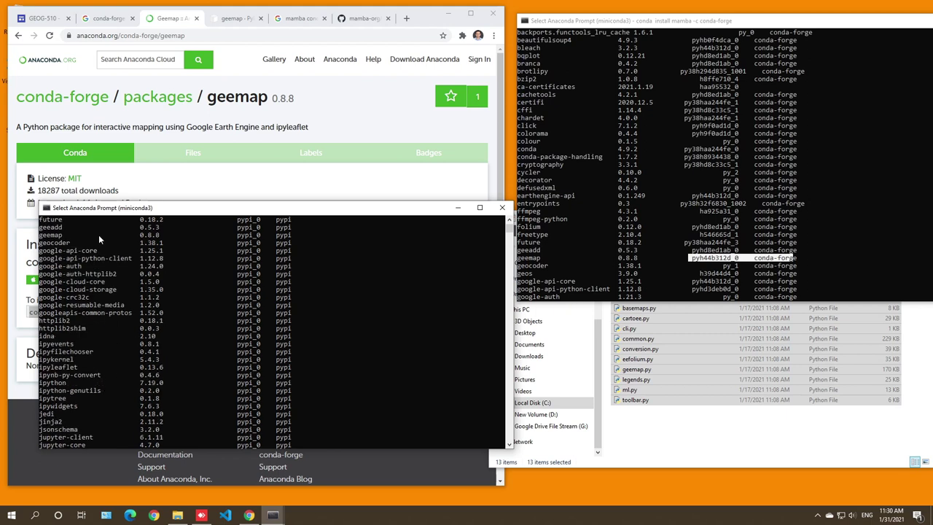
left_click(147, 235)
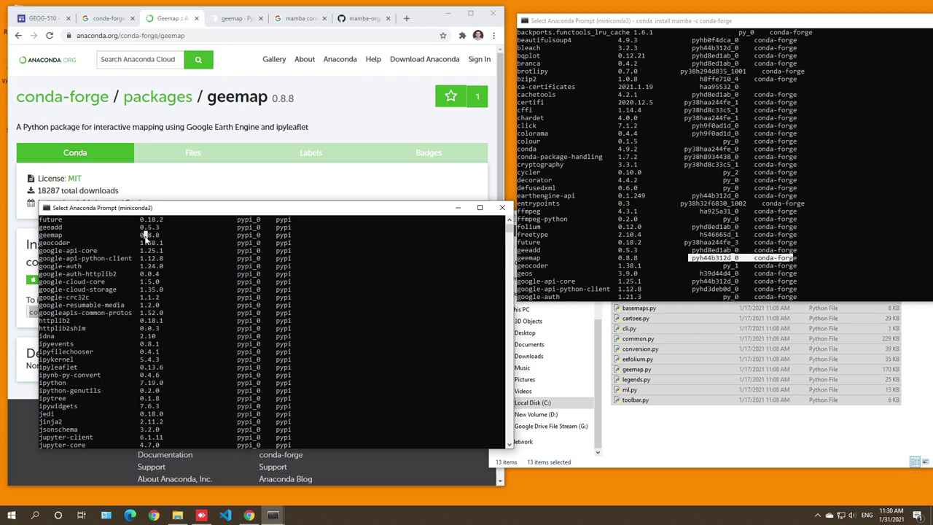
double_click(282, 235)
Highlight geemap's channel in the gee list, then move the py39 prompt higher and view the start of its package list
left_click(758, 262)
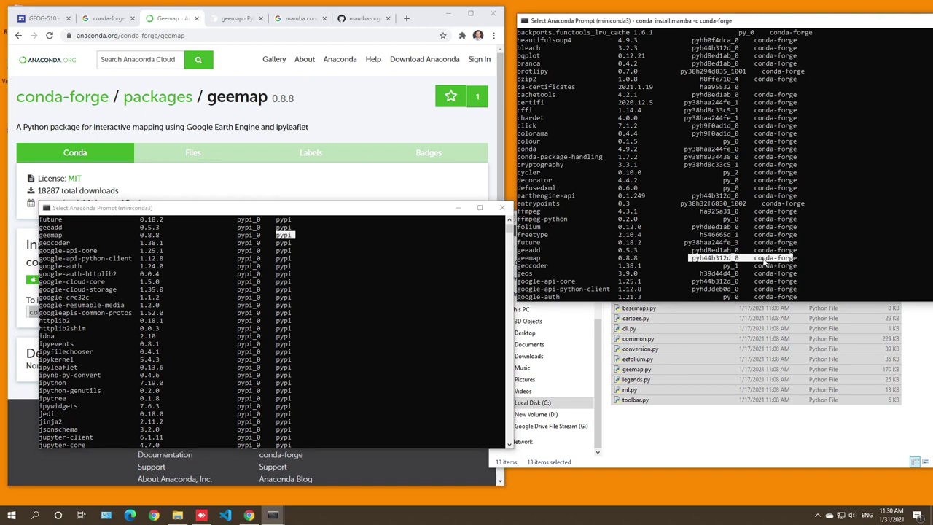
double_click(758, 258)
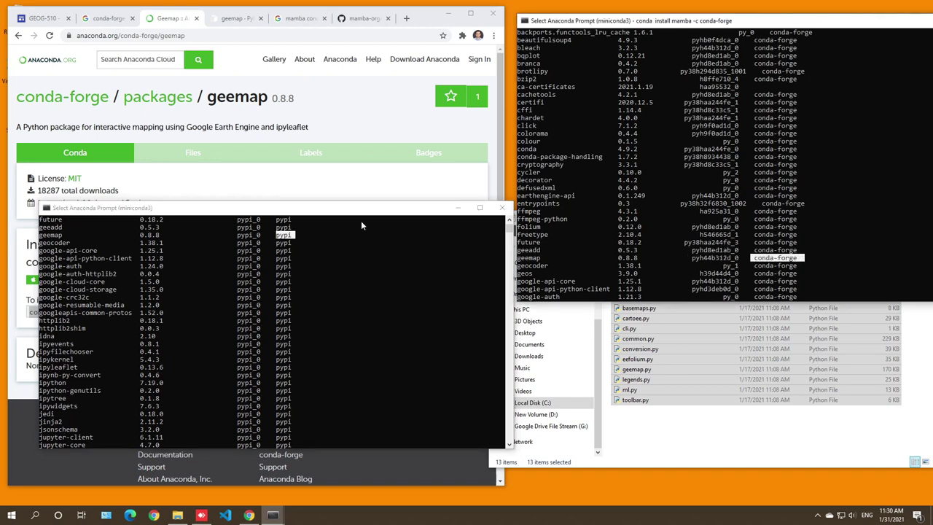
left_click_drag(370, 212, 348, 79)
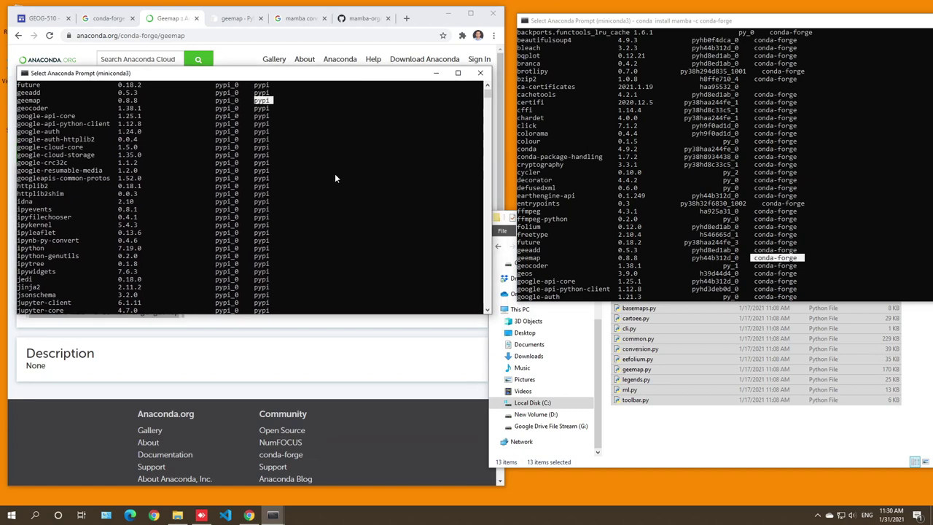
scroll(332, 202, "up", 8)
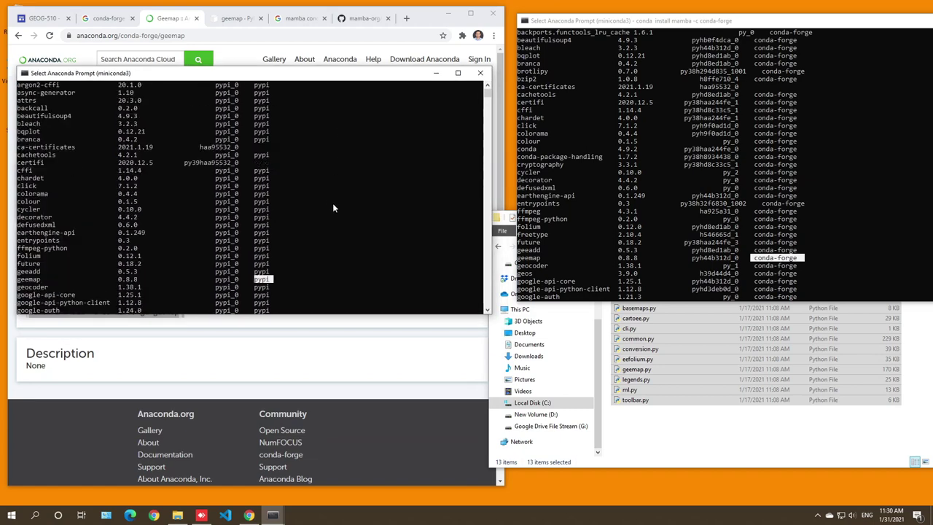
scroll(333, 202, "up", 3)
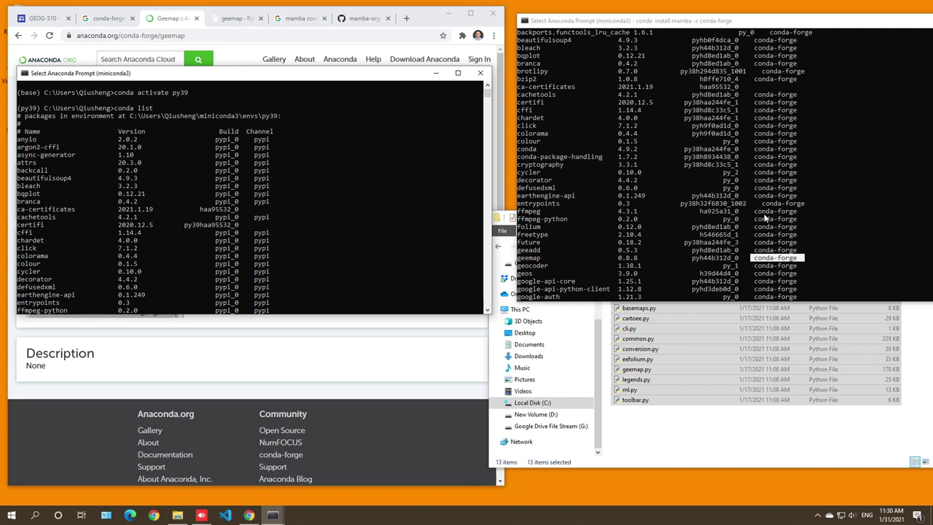
Look through the gee environment's whole package list and compare its channels with those in the py39 list
scroll(765, 218, "down", 18)
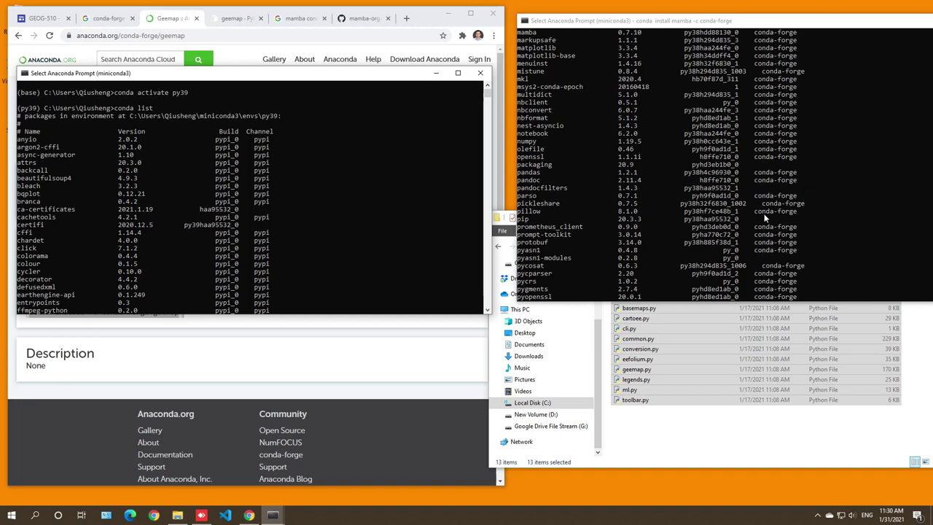
scroll(765, 217, "down", 9)
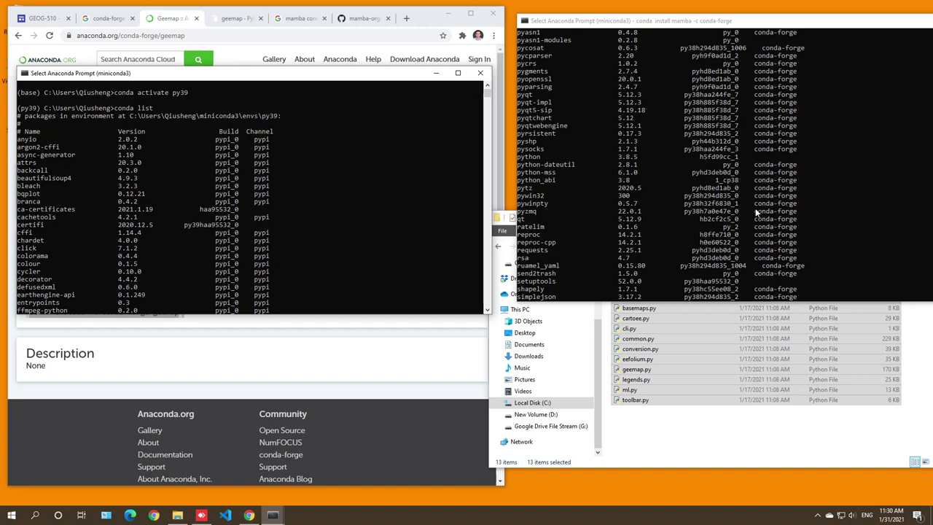
scroll(749, 205, "down", 9)
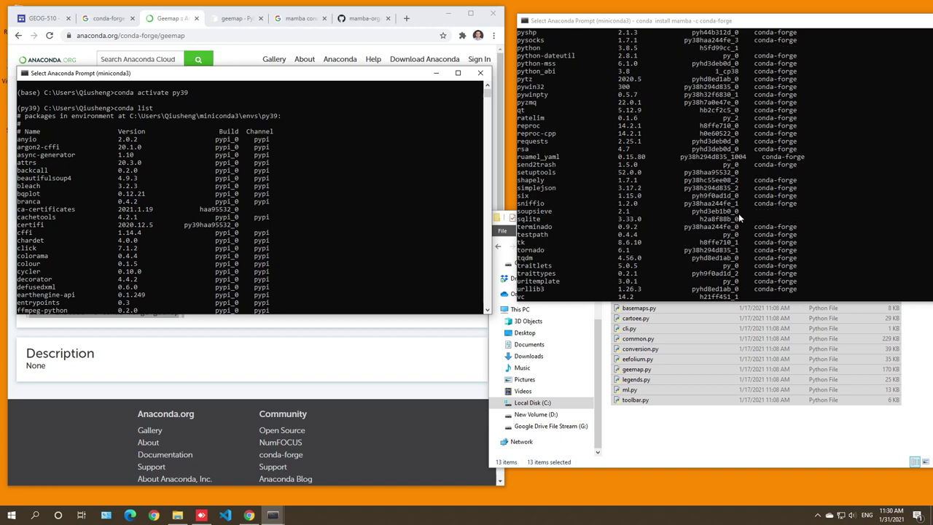
left_click_drag(301, 73, 316, 27)
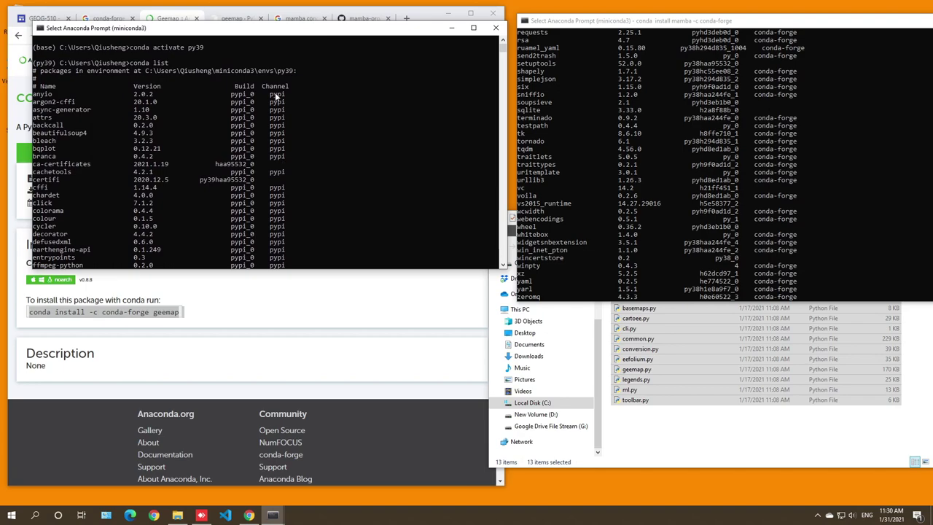
scroll(750, 185, "up", 15)
scroll(749, 184, "up", 20)
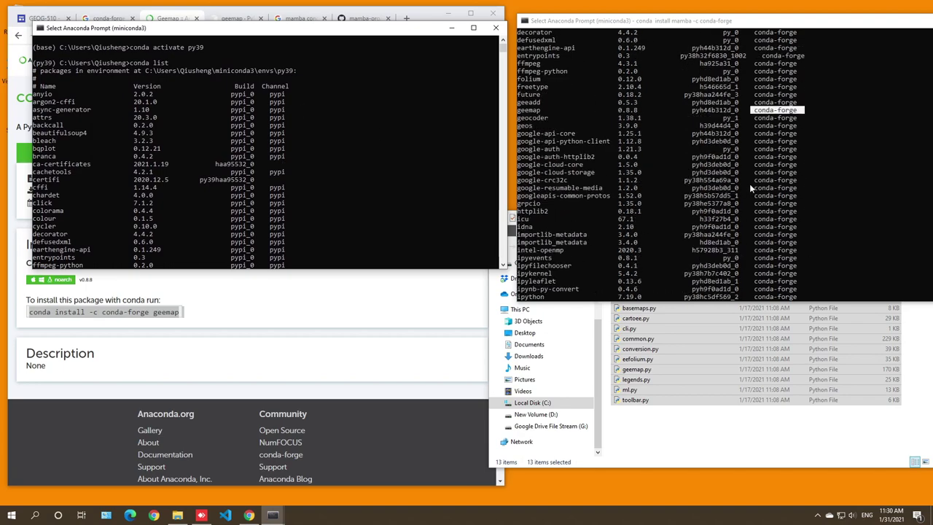
scroll(752, 190, "down", 5)
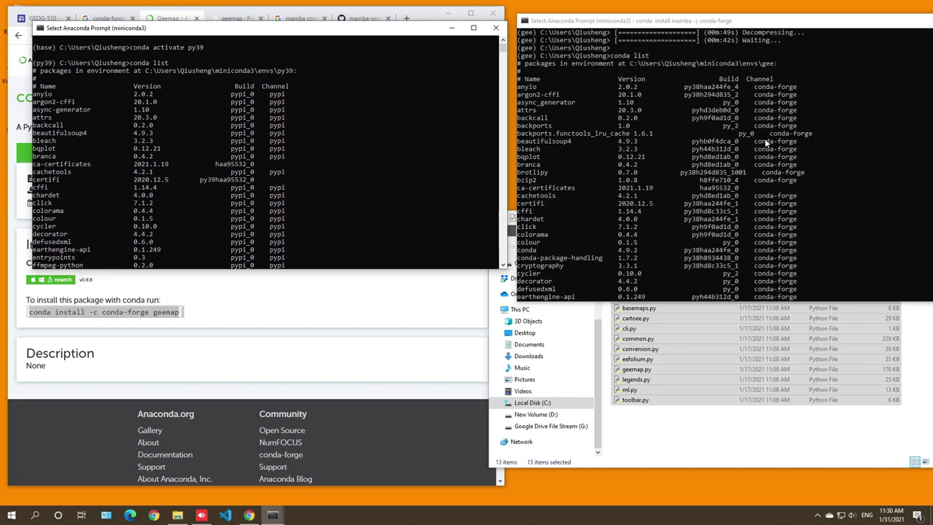
Move the gee prompt window toward the middle of the desktop and start Python at its command line
left_click_drag(702, 23, 523, 63)
scroll(529, 267, "down", 20)
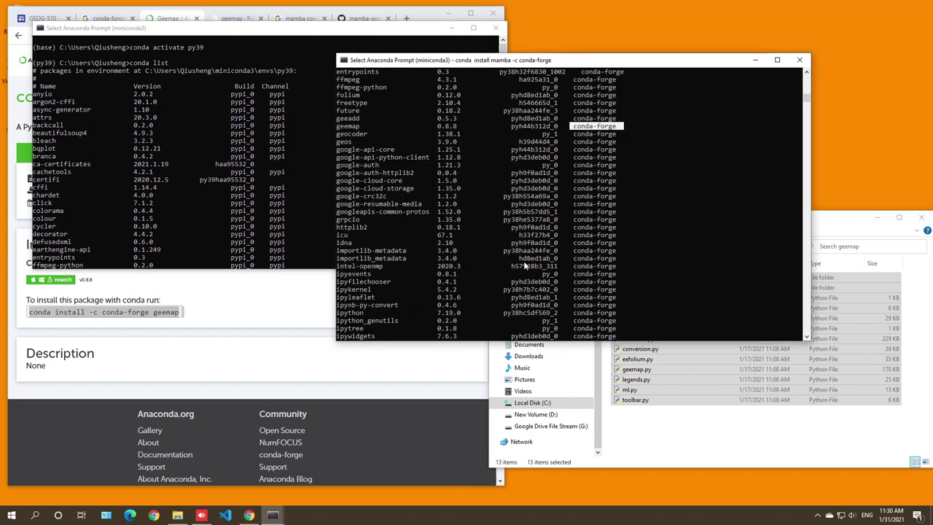
left_click_drag(805, 106, 771, 109)
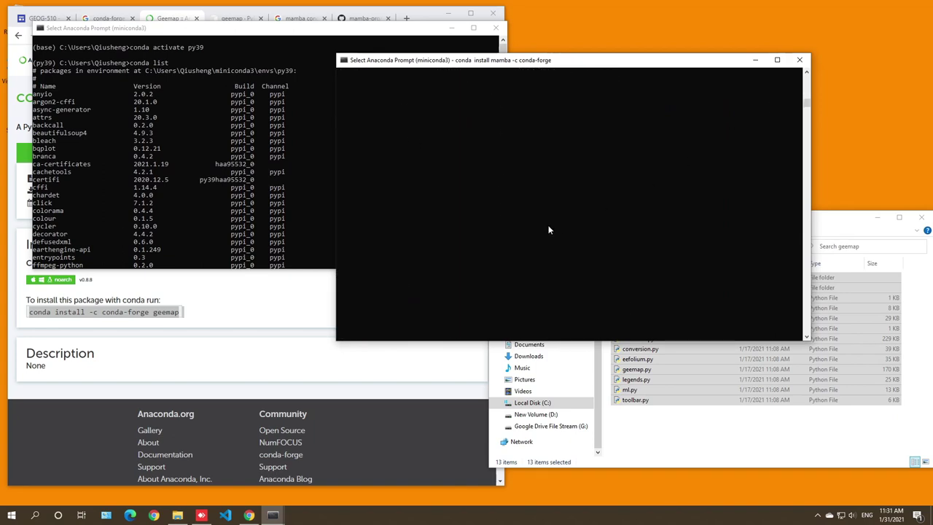
scroll(548, 230, "up", 10)
scroll(549, 229, "down", 5)
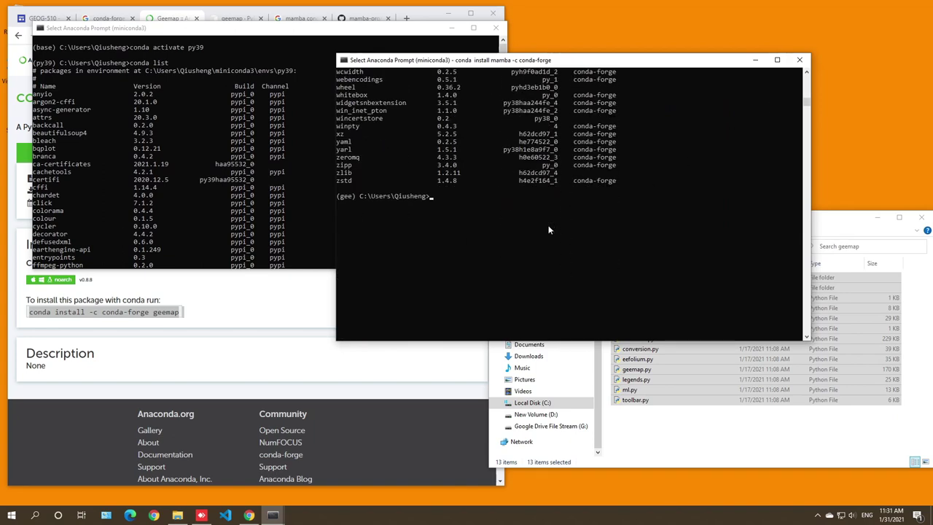
left_click(438, 211)
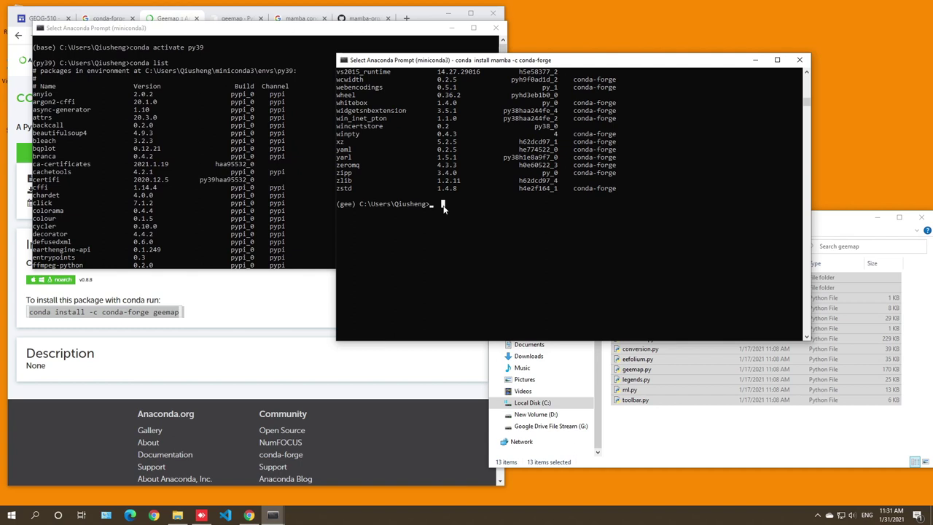
type("python")
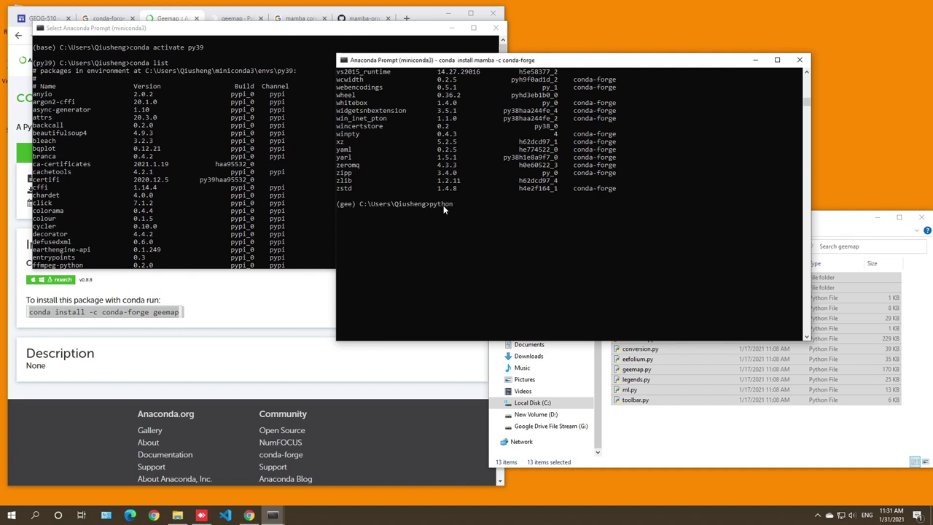
key("Return")
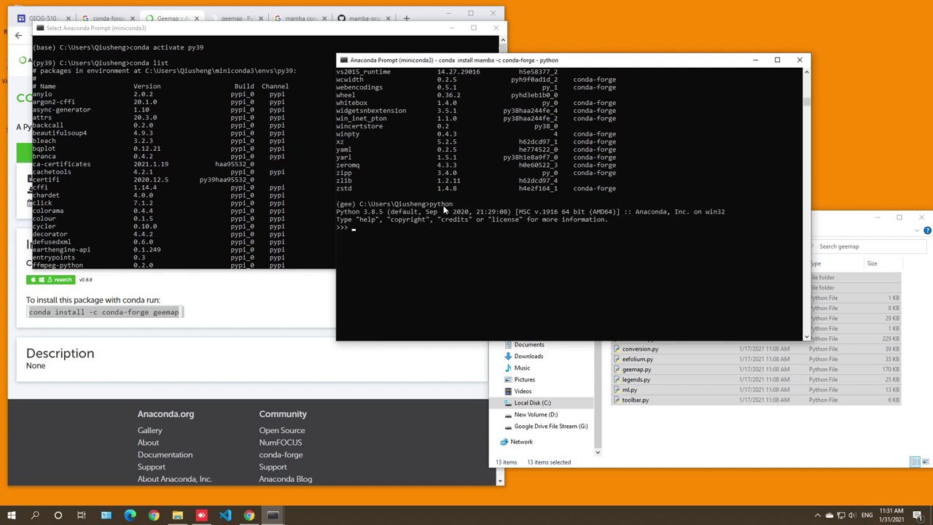
Run "import geemap" in the gee Python session, and place the narrowed window beside the py39 prompt
left_click(353, 229)
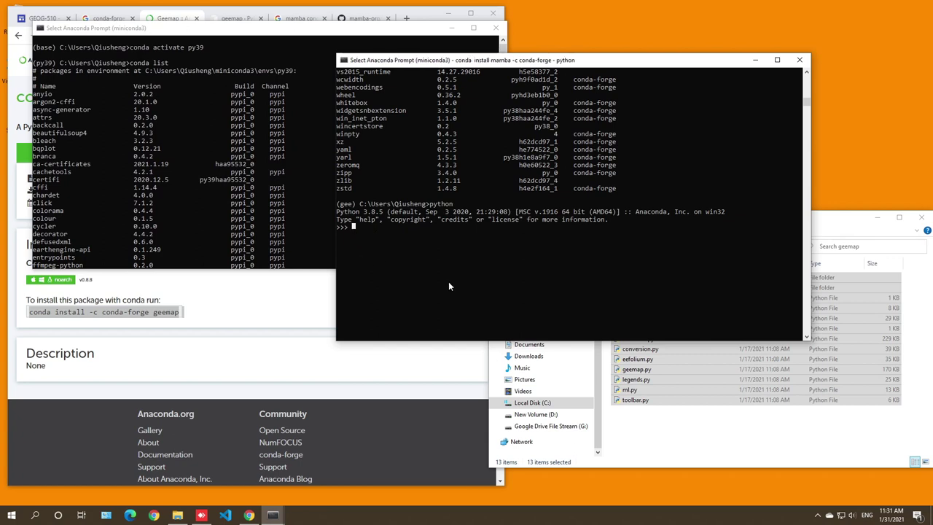
type("import gee")
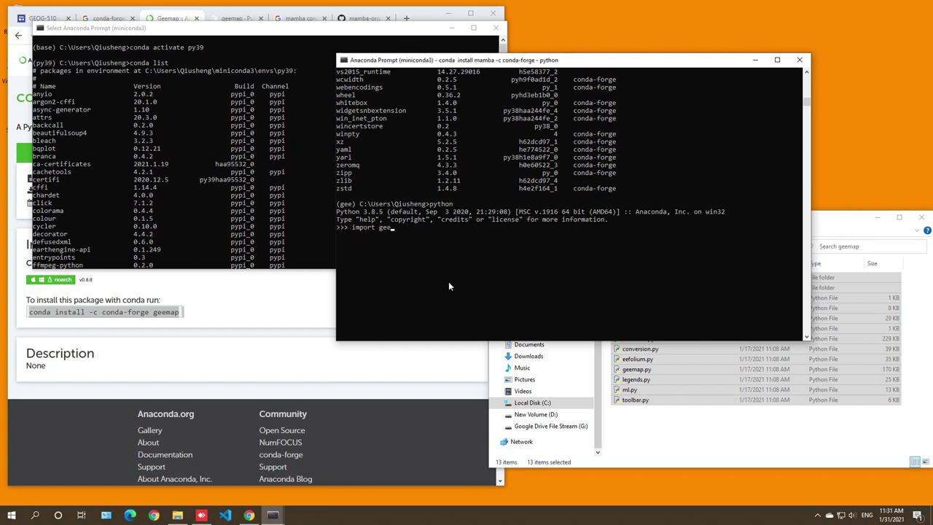
type("map")
left_click_drag(496, 63, 570, 64)
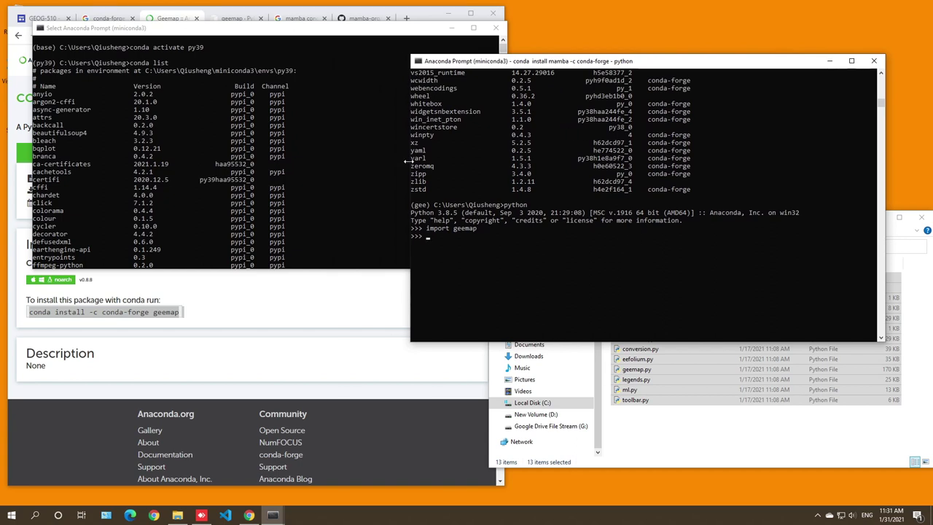
left_click_drag(407, 161, 481, 166)
left_click_drag(636, 63, 678, 38)
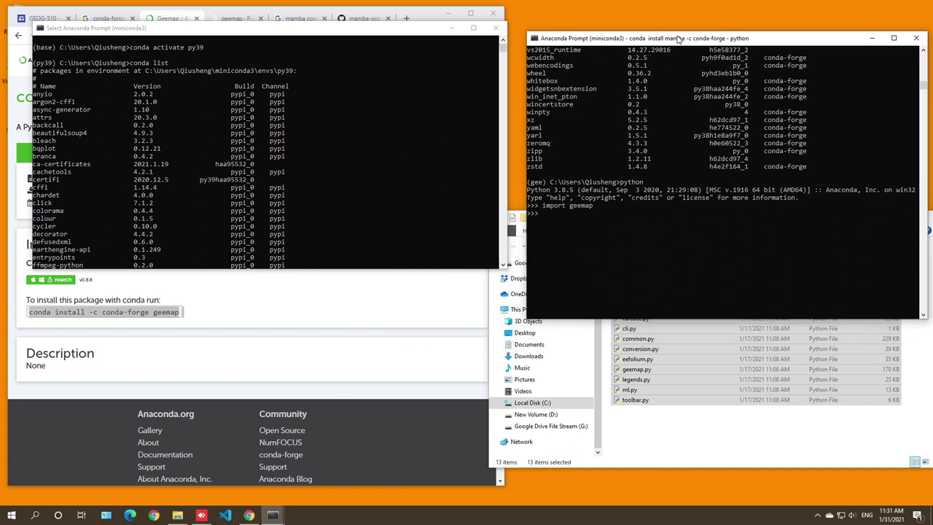
Clear the file selection in the geemap folder, then select the whole Conda section on the GEOG-510 Resources page in the browser
left_click(301, 355)
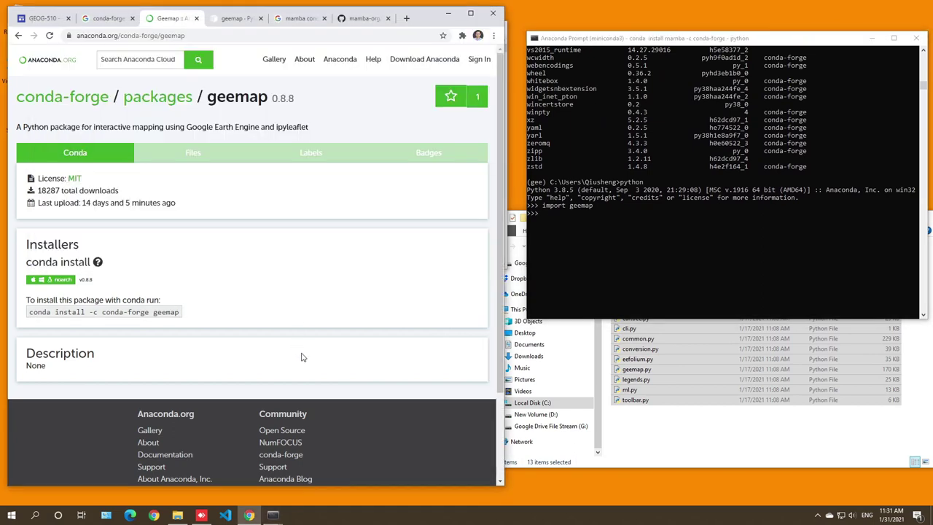
left_click(683, 451)
left_click(47, 21)
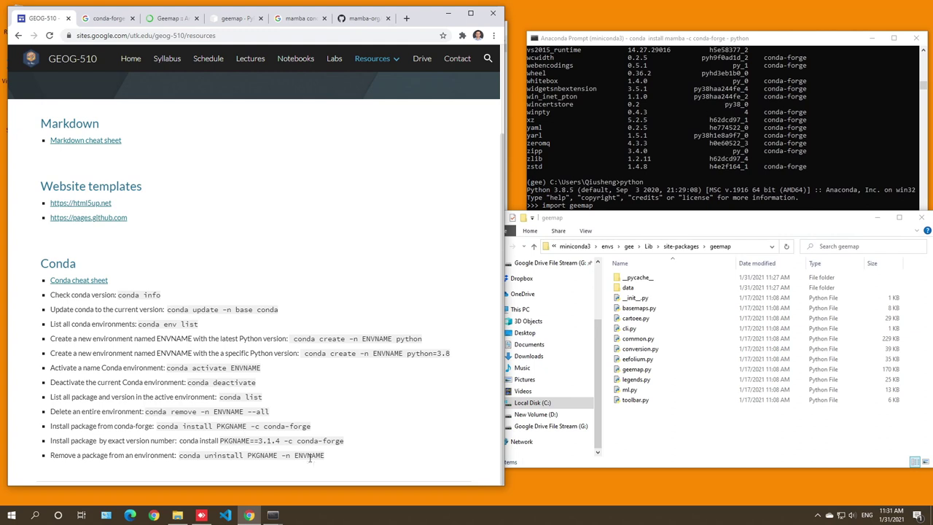
left_click_drag(326, 458, 35, 292)
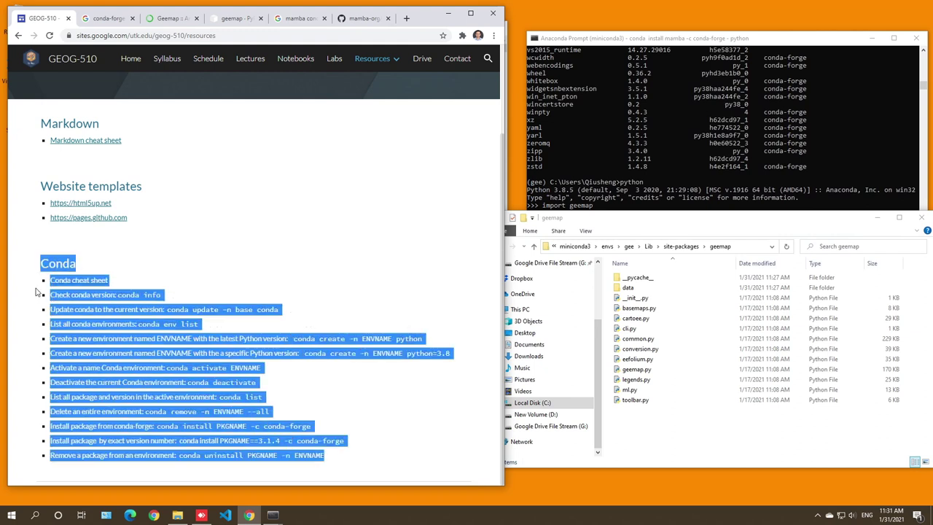
Review the Conda commands on the Resources page from activating an environment through uninstalling a package, focusing on the PKGNAME placeholder
left_click(230, 285)
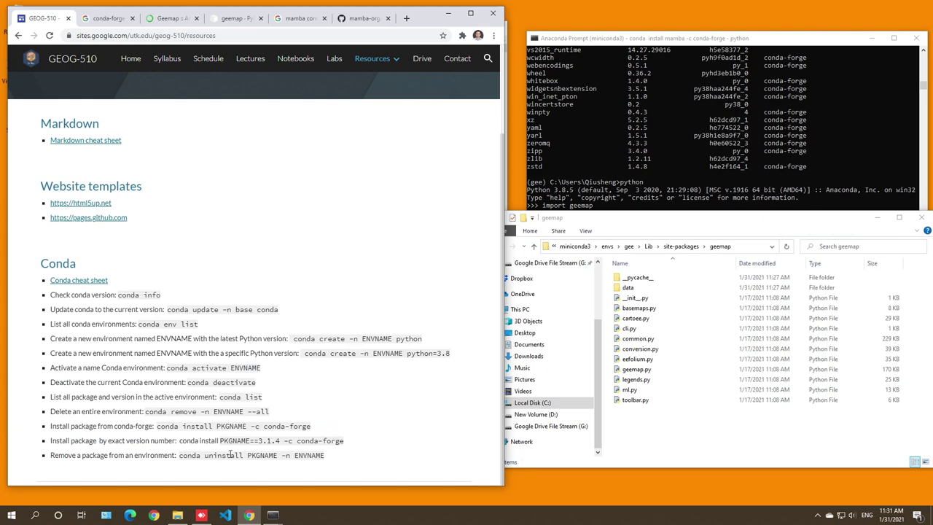
left_click_drag(341, 459, 48, 368)
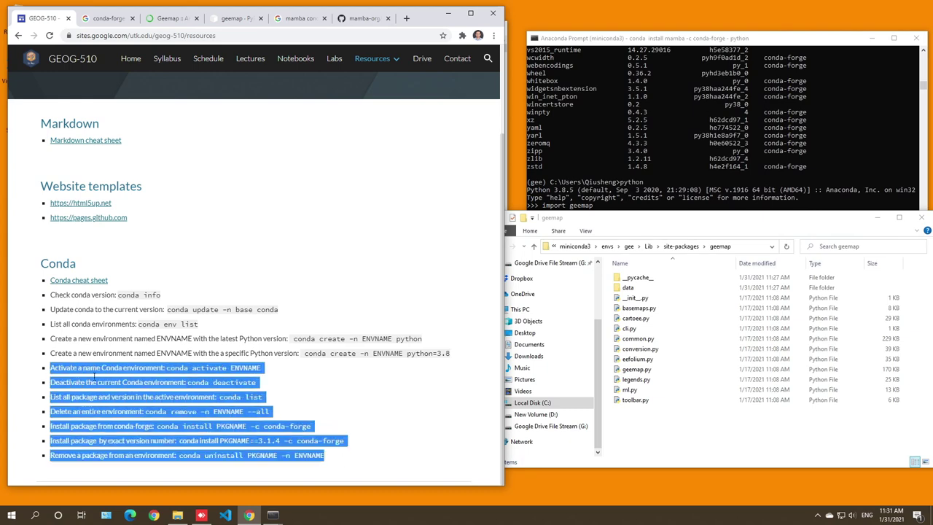
left_click(642, 183)
scroll(642, 184, "down", 5)
scroll(643, 184, "up", 5)
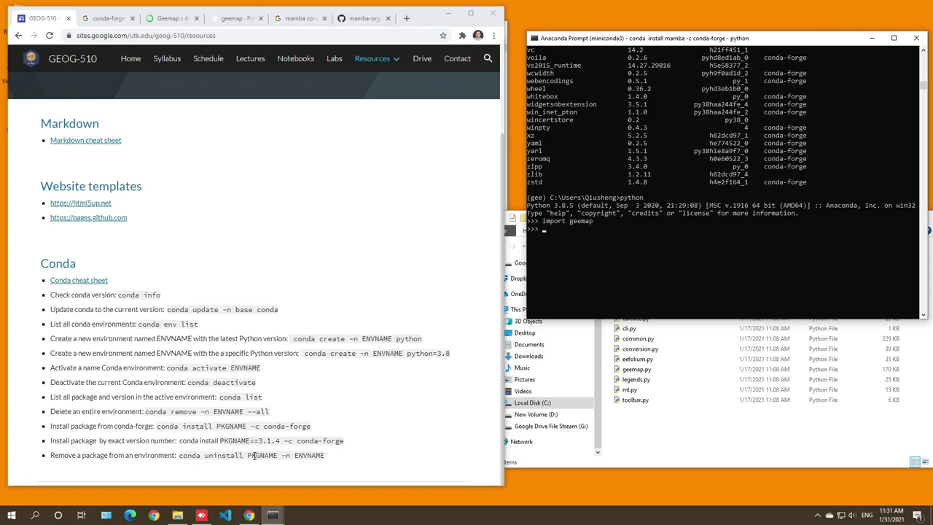
left_click_drag(246, 457, 279, 457)
left_click(327, 457)
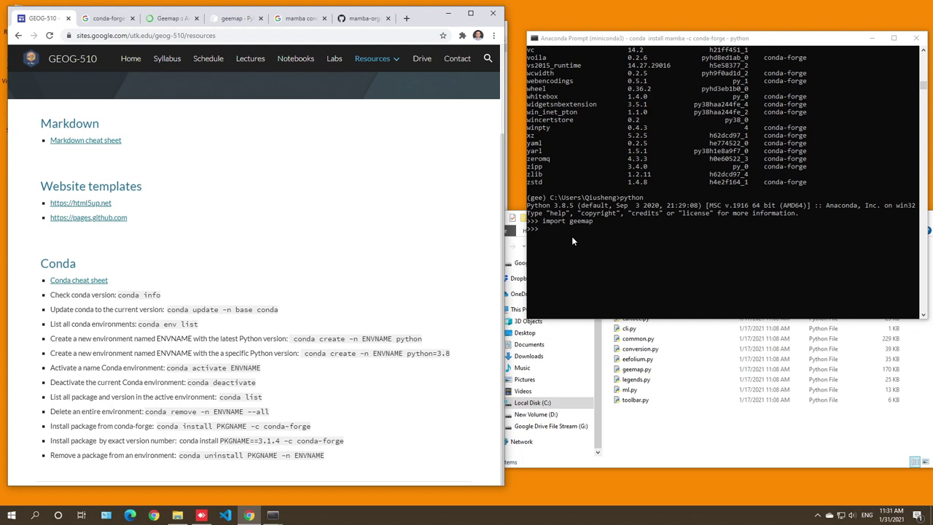
Quit the Python session in the gee prompt with "exit()"
left_click(636, 232)
key("ctrl+d")
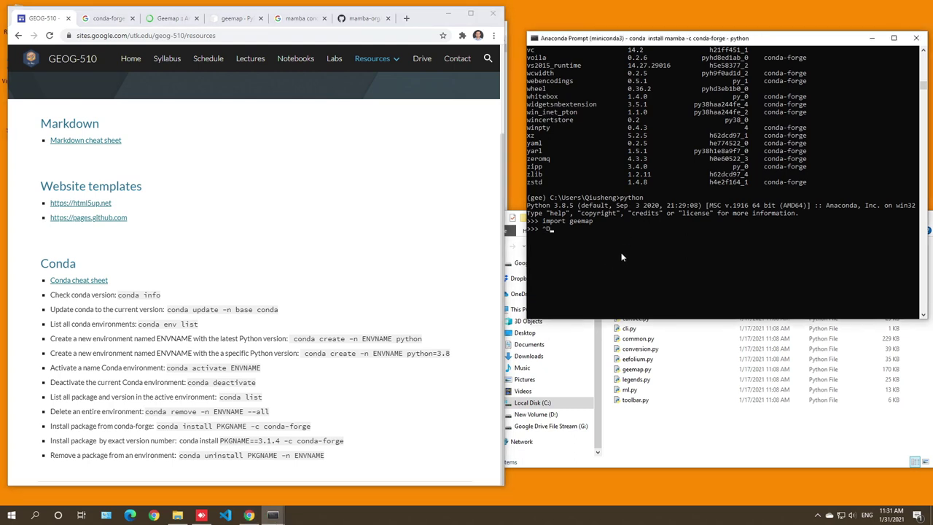
key("ctrl+c")
key("ctrl+c")
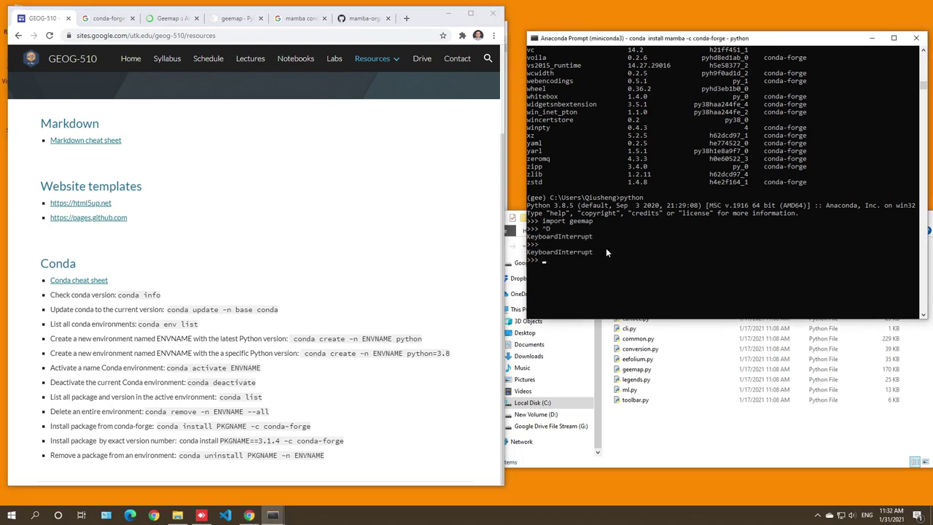
type("exit()")
key("Return")
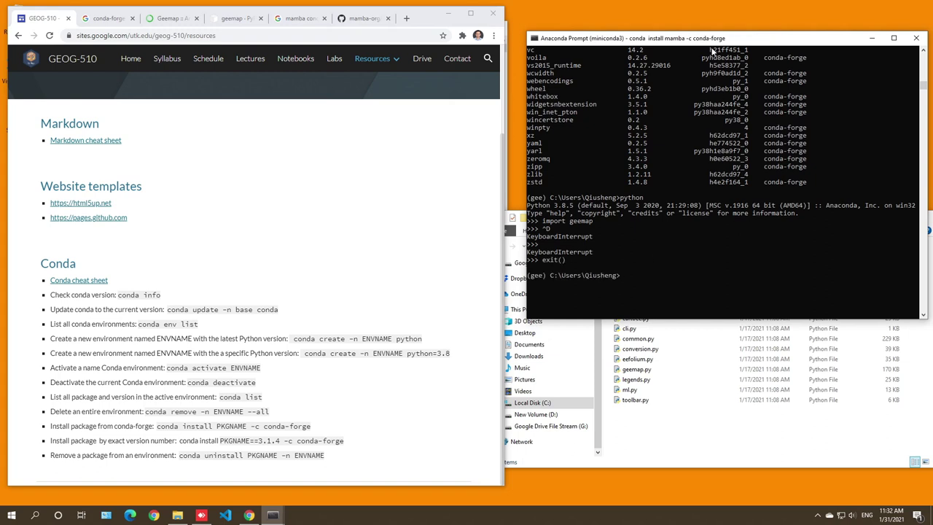
Move the gee prompt window higher on the desktop and pick it again among the open Anaconda Prompt windows
left_click_drag(714, 40, 709, 20)
left_click(719, 273)
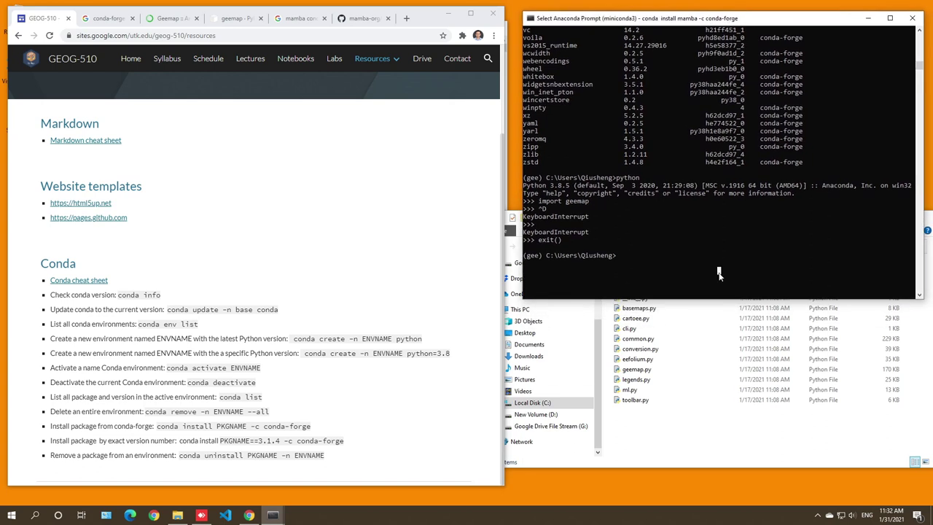
left_click(273, 515)
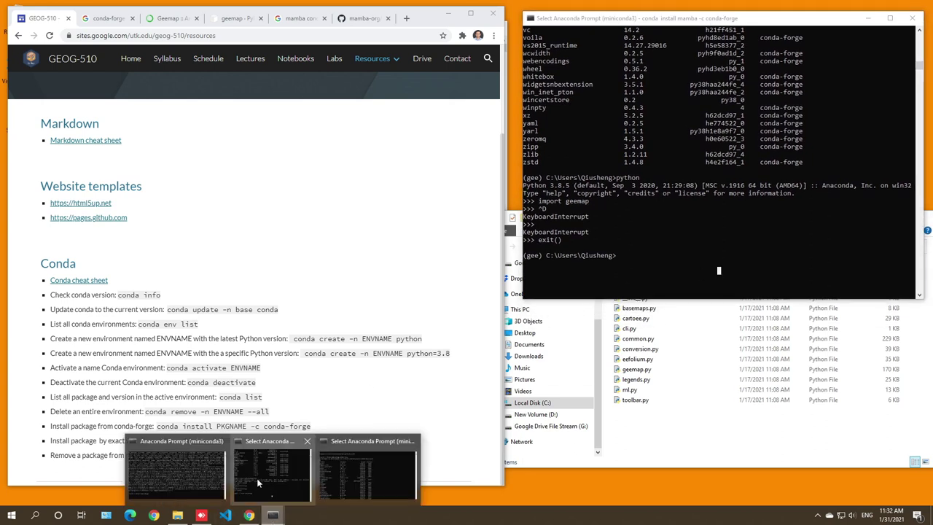
left_click(275, 472)
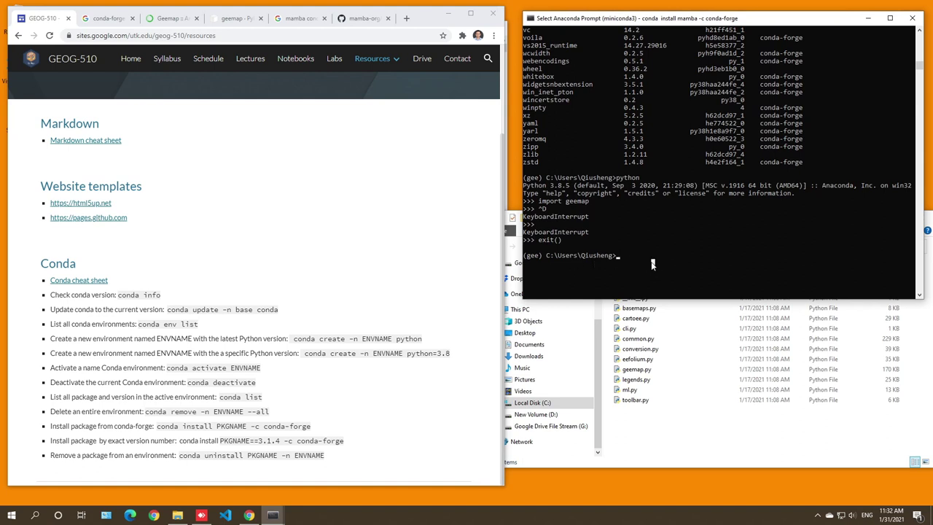
Find the delete-environment command on the Resources page and try "conda remove -n py39 --all" from the gee prompt
type("co")
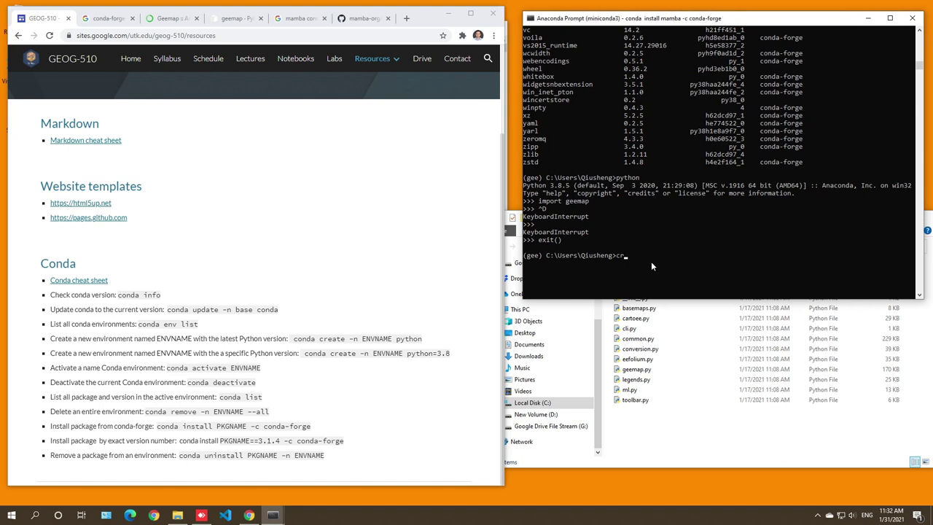
key("BackSpace")
left_click_drag(138, 411, 263, 426)
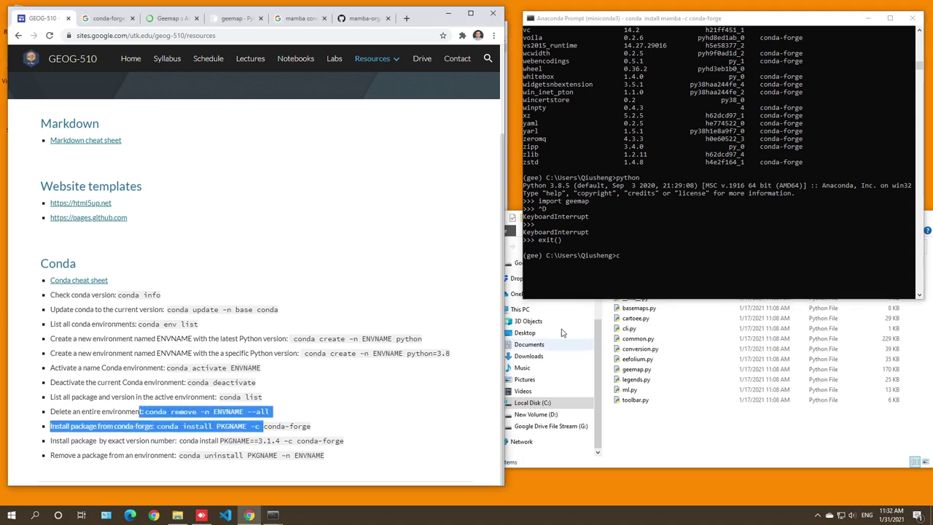
left_click(631, 277)
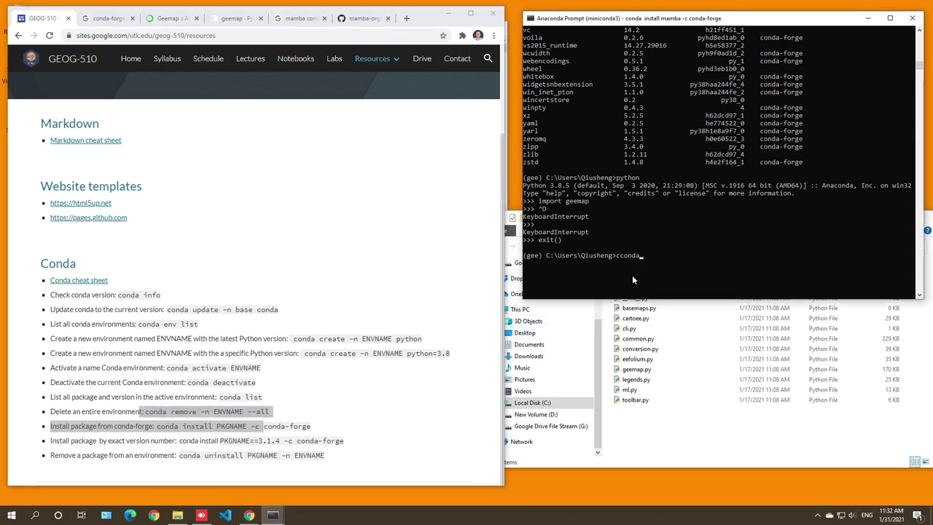
key("BackSpace")
key("BackSpace")
key("BackSpace")
type("n py39 --all")
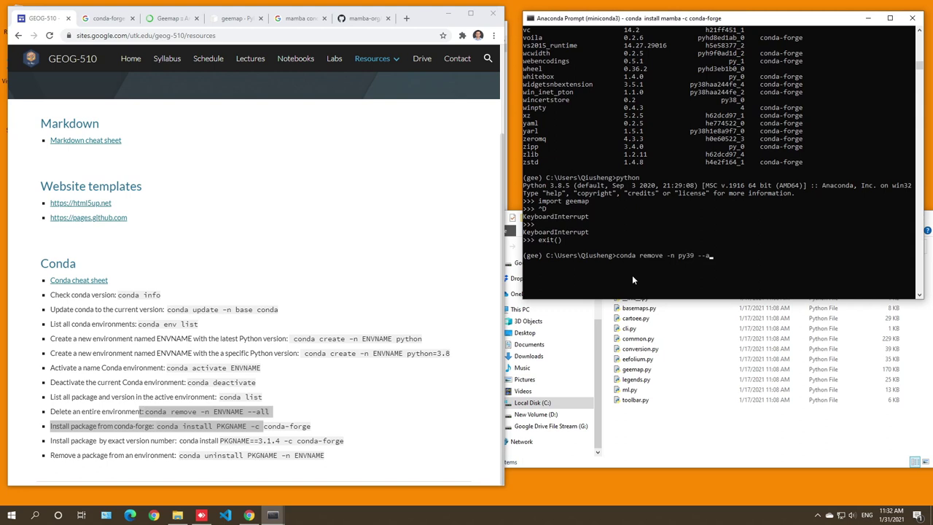
key("Return")
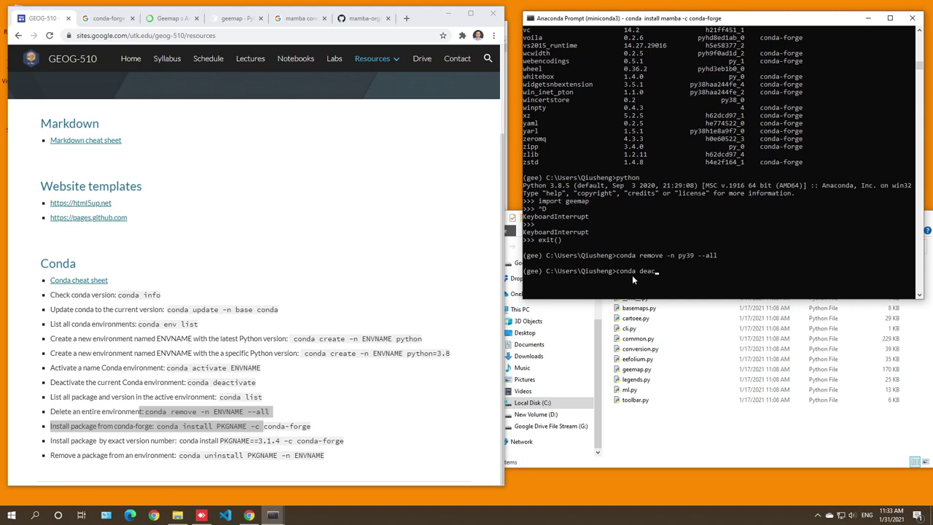
Deactivate the gee environment and list all conda environments with "conda env list"
type("tivate")
key("Return")
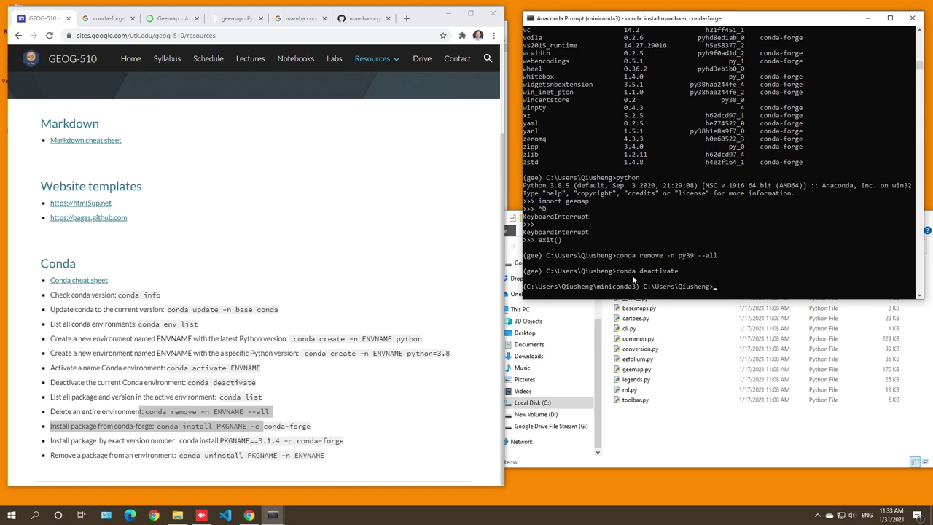
type("conda env list")
key("Return")
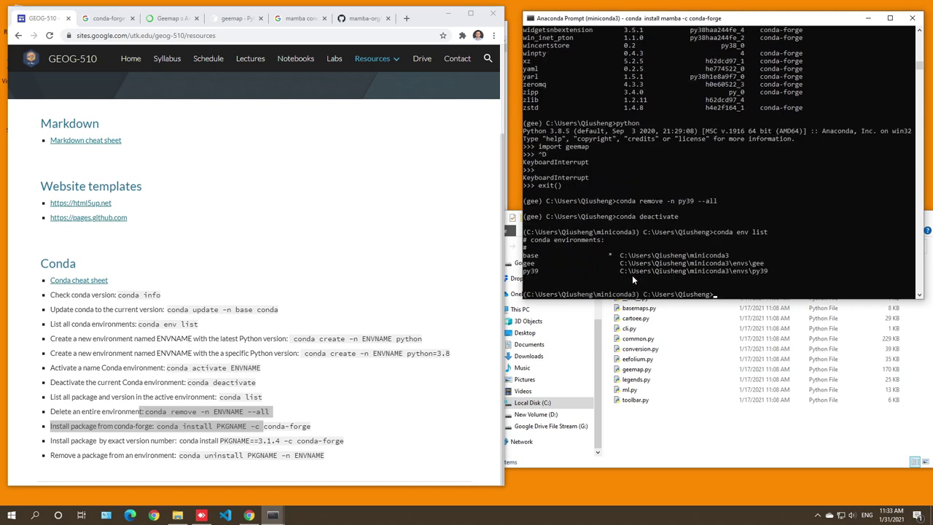
Delete the entire py39 environment from the base prompt with "conda remove -n py39 --all", answering y to proceed
left_click(749, 294)
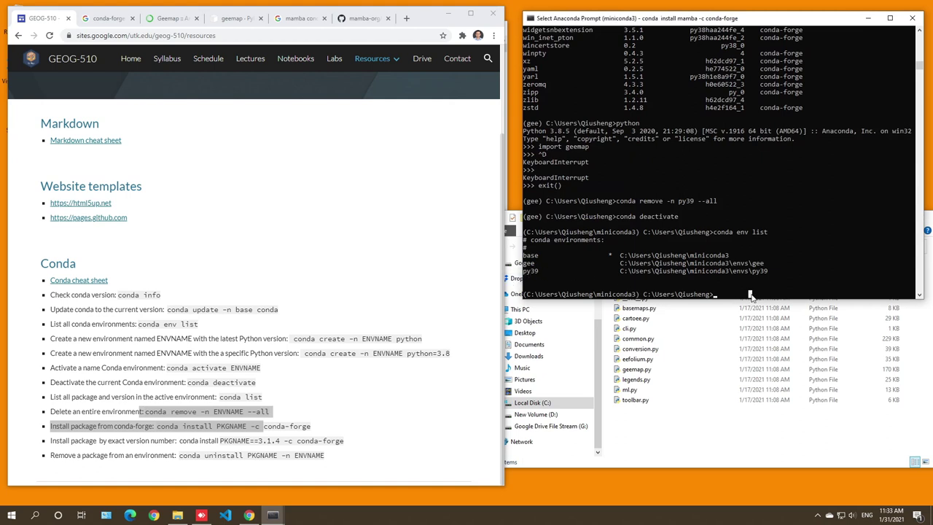
type("conda re")
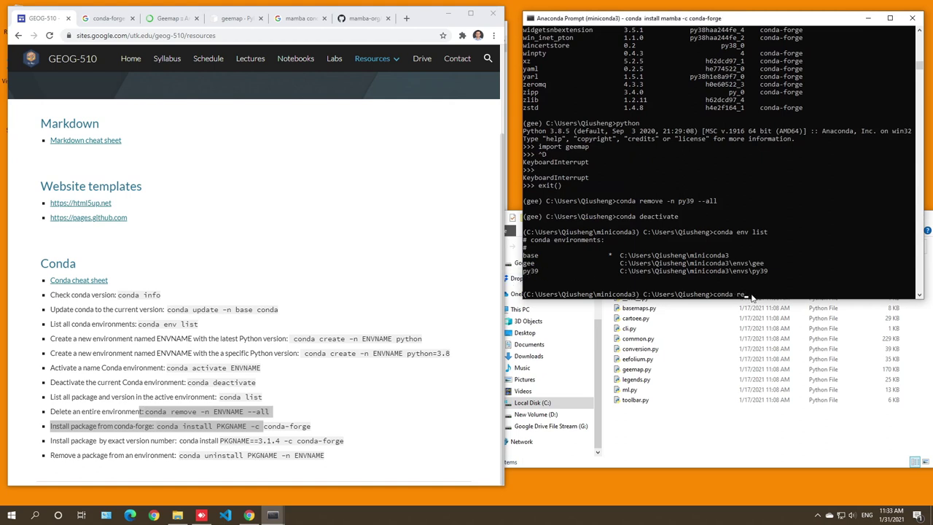
type("move -n py39 --all")
key("Return")
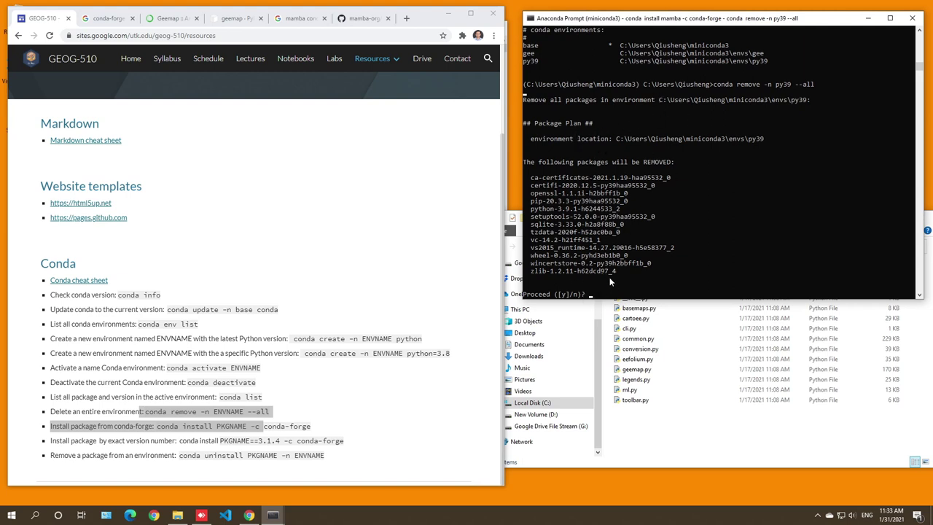
type("y")
key("Return")
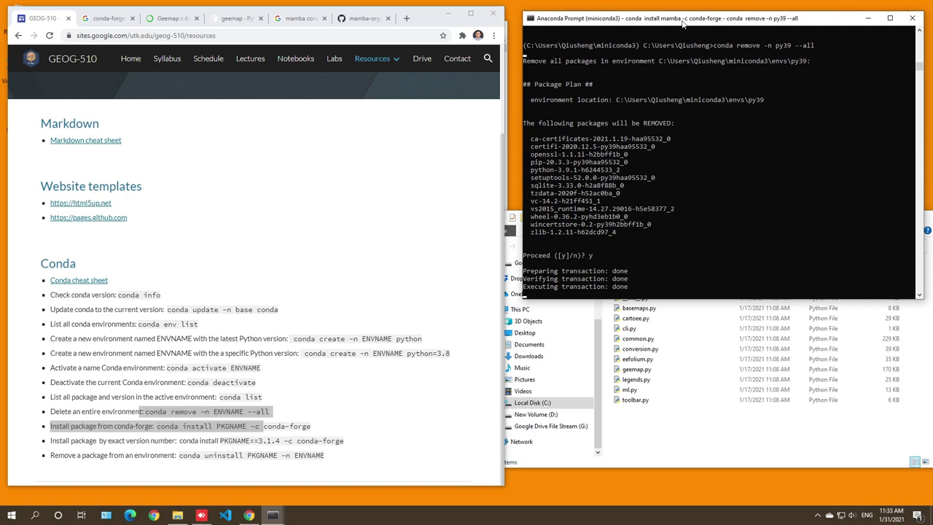
List the conda environments again with "conda env list", reposition the prompt window, and highlight the gee entry
left_click_drag(680, 22, 652, 29)
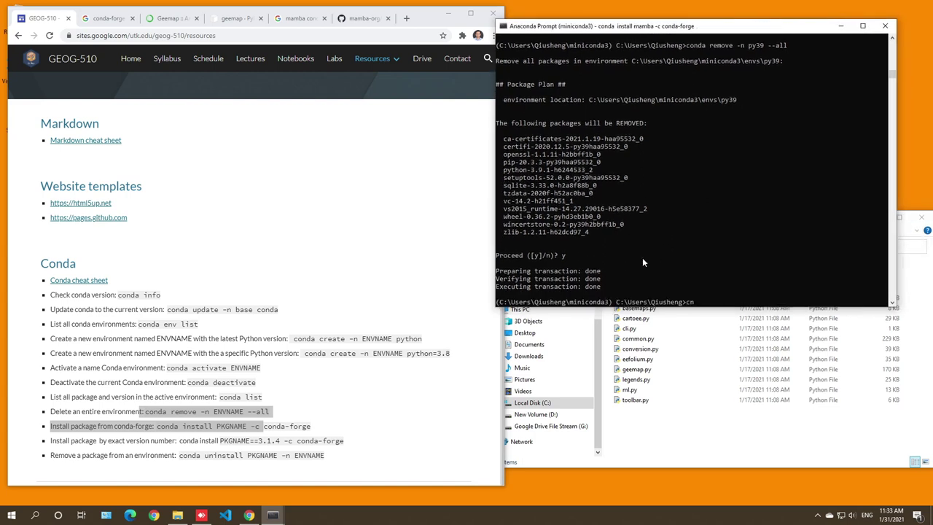
type("conda env list")
key("Return")
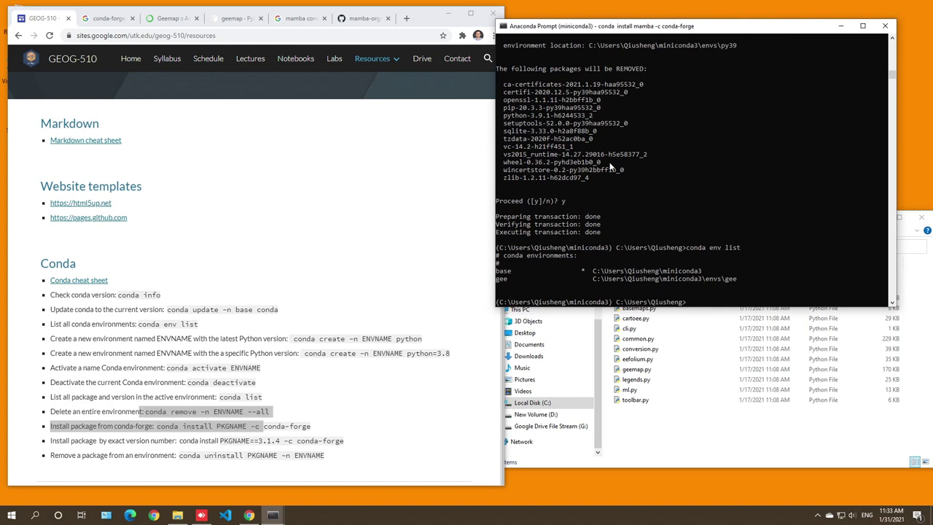
left_click_drag(633, 31, 656, 24)
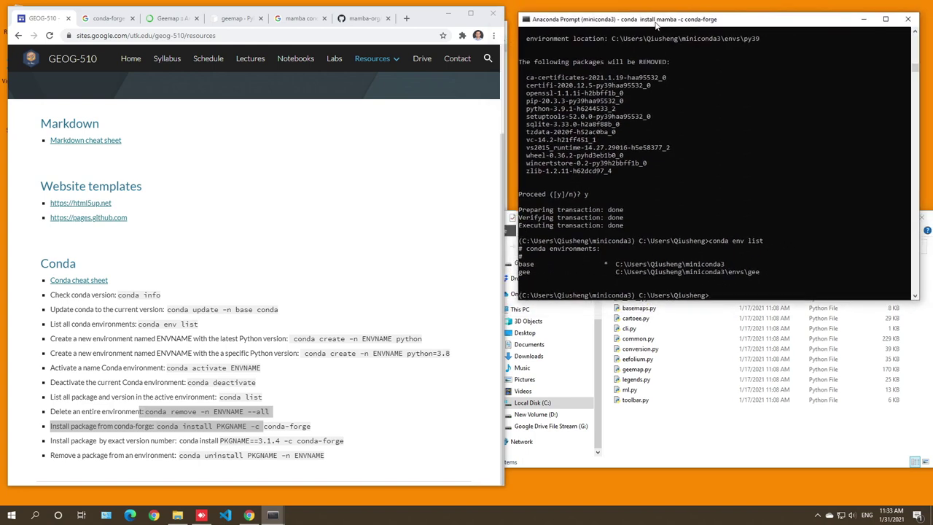
left_click(727, 431)
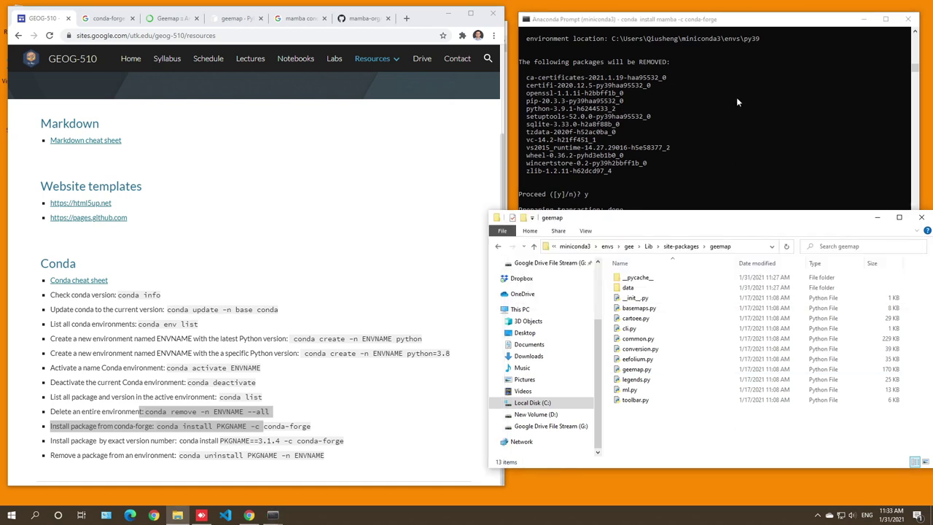
left_click(735, 97)
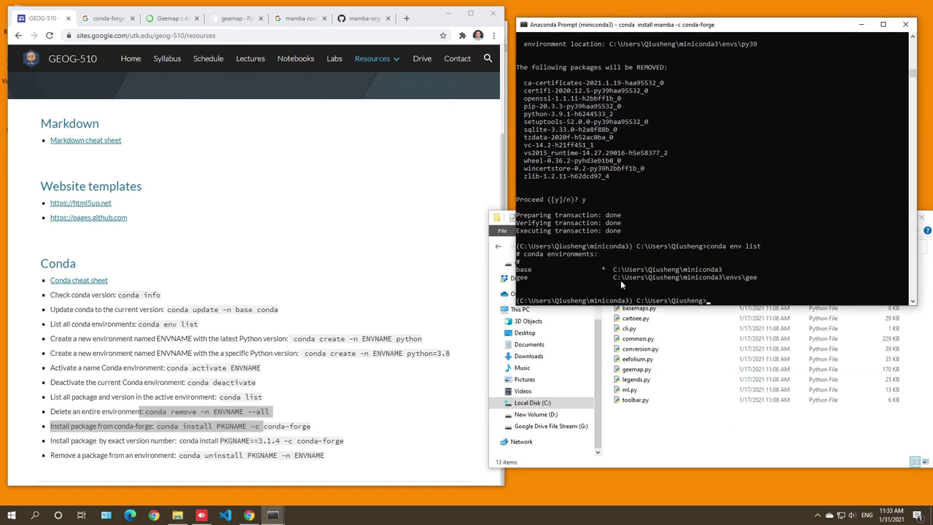
left_click_drag(518, 283, 691, 275)
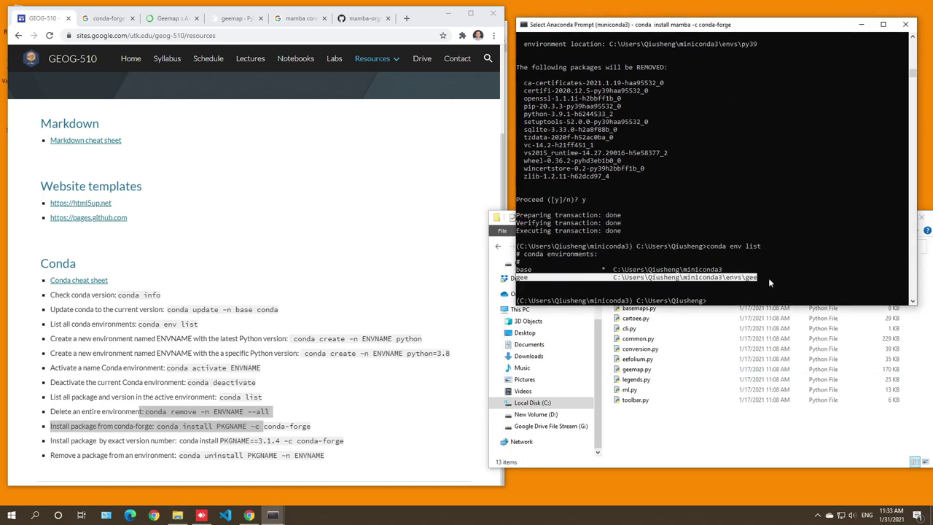
left_click_drag(768, 278, 772, 278)
Close the geemap folder window and maximize the browser with the GEOG-510 Resources page, clearing its text selection
left_click(808, 463)
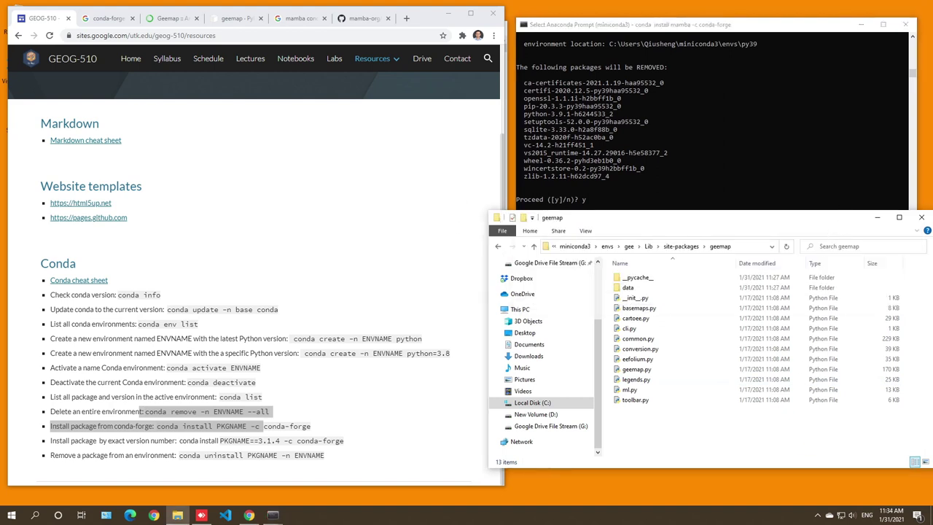
left_click_drag(728, 217, 636, 261)
left_click(828, 262)
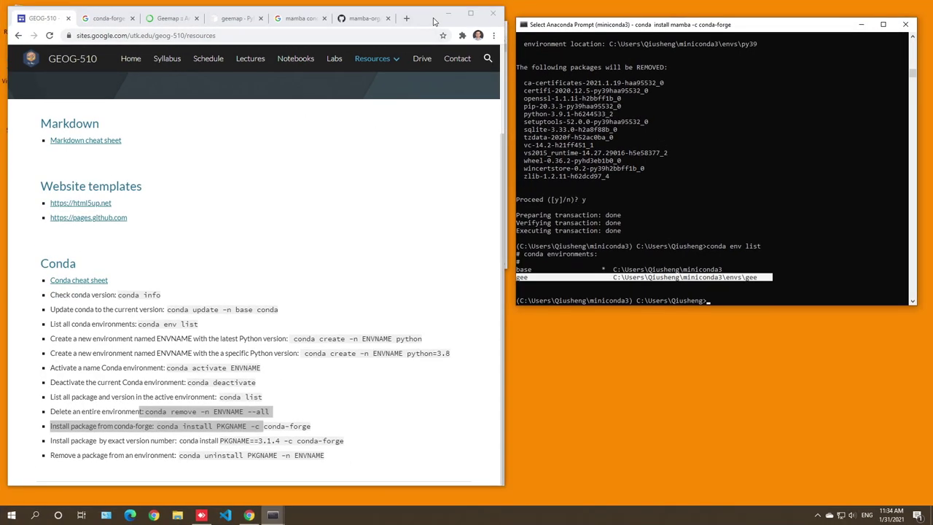
double_click(287, 13)
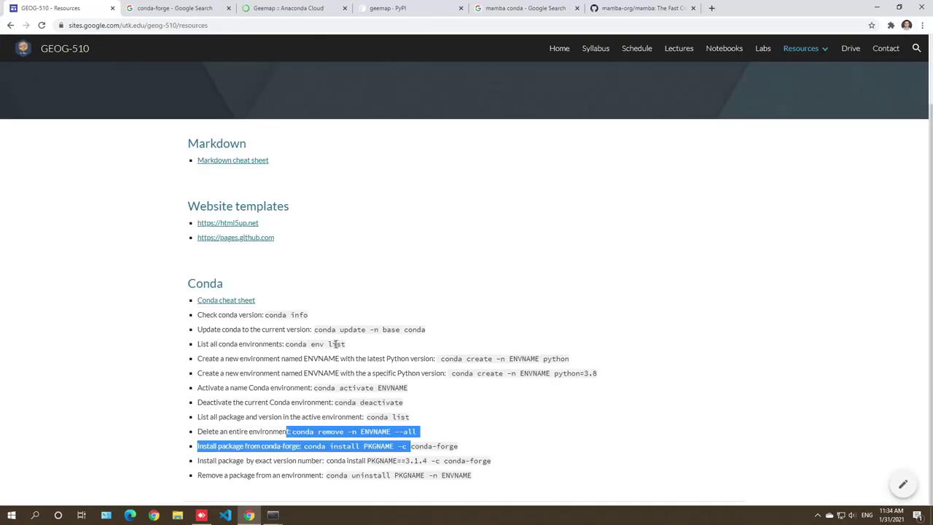
left_click(300, 403)
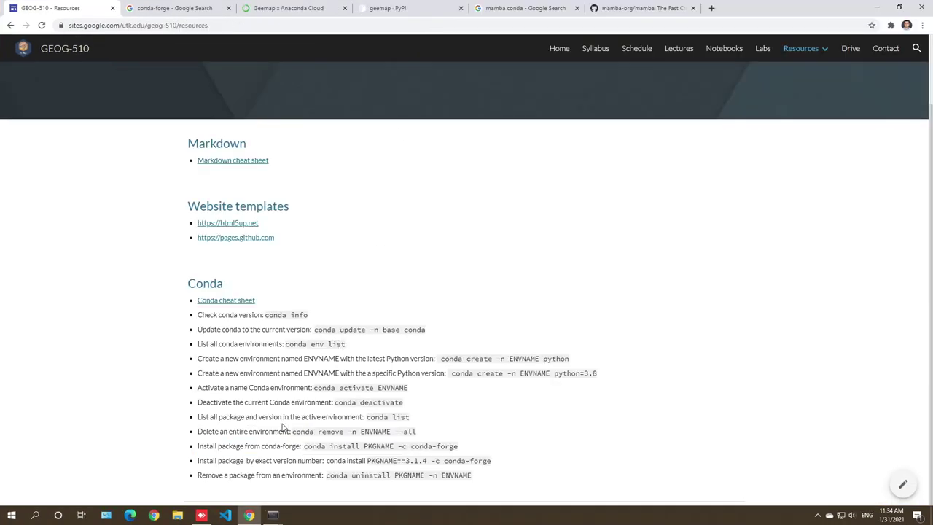